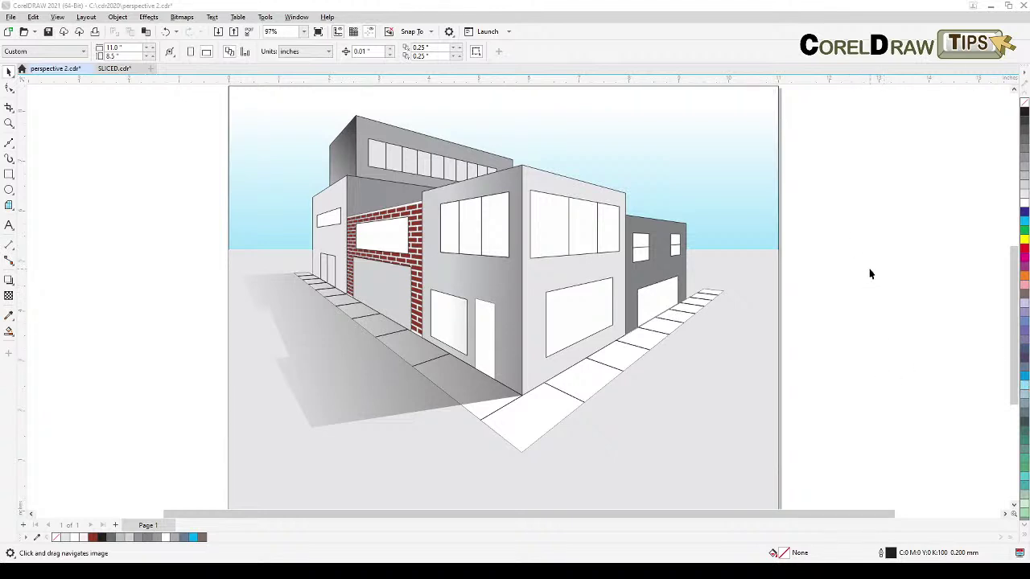
- Delete all the objects of the building drawing from the page
left_click_drag(870, 272, 874, 283)
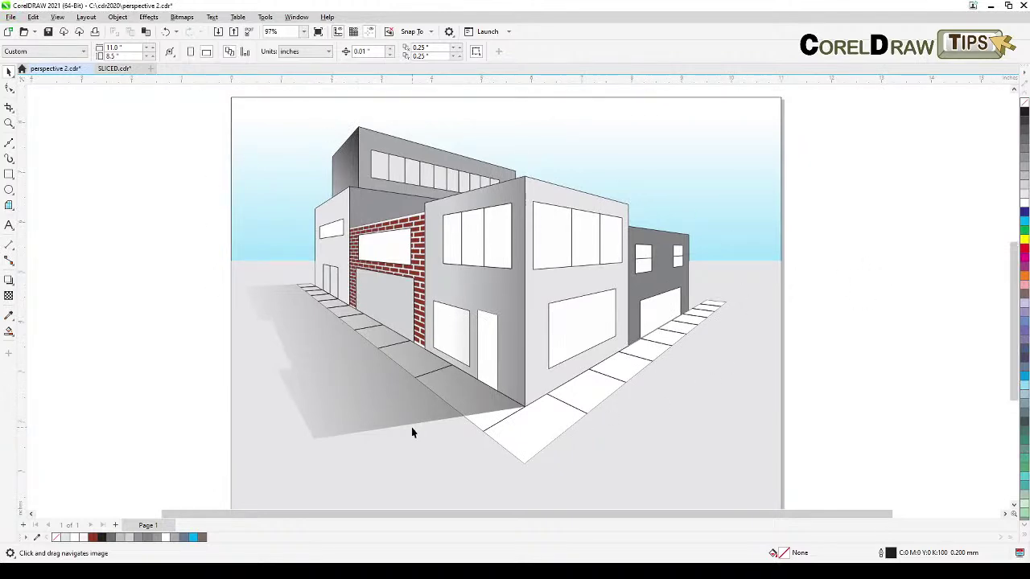
scroll(412, 428, "down", 2)
left_click_drag(424, 386, 421, 407)
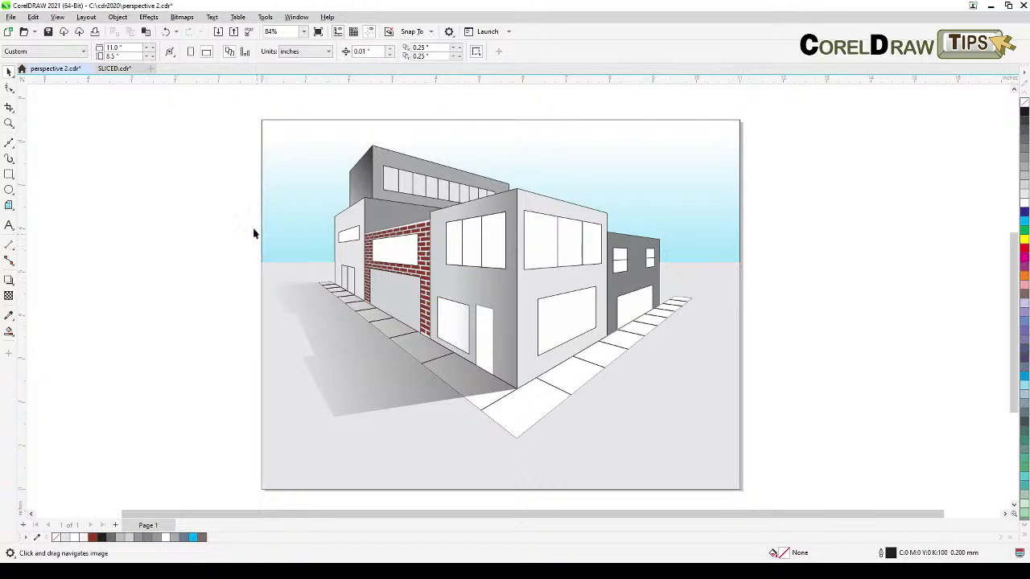
scroll(418, 276, "down", 2)
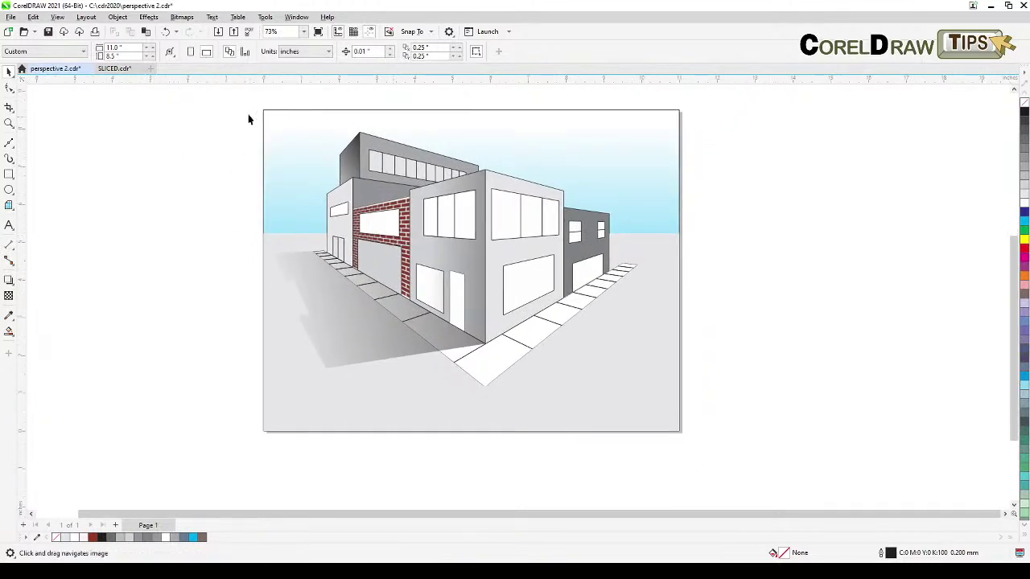
left_click_drag(294, 148, 751, 462)
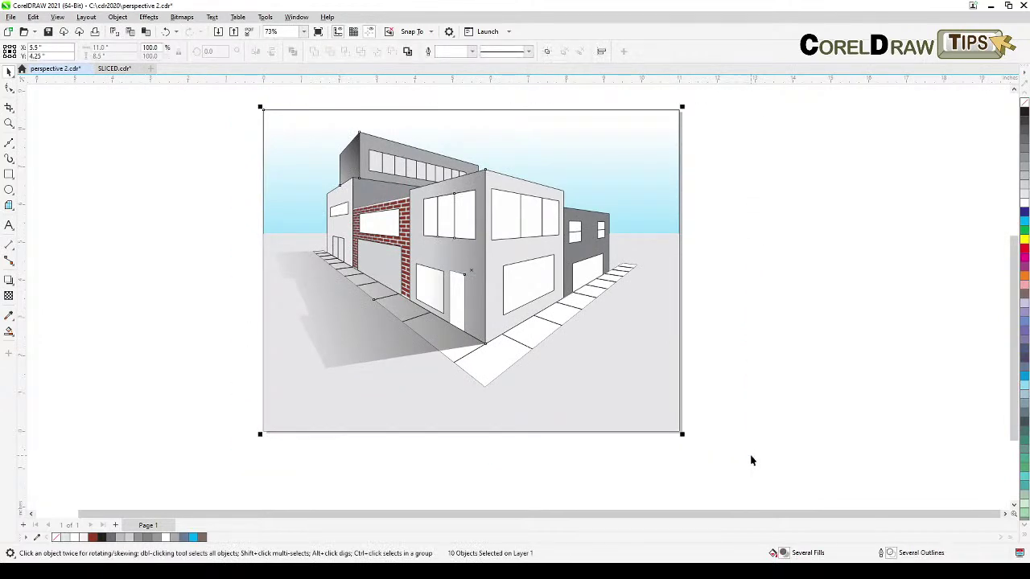
key("Delete")
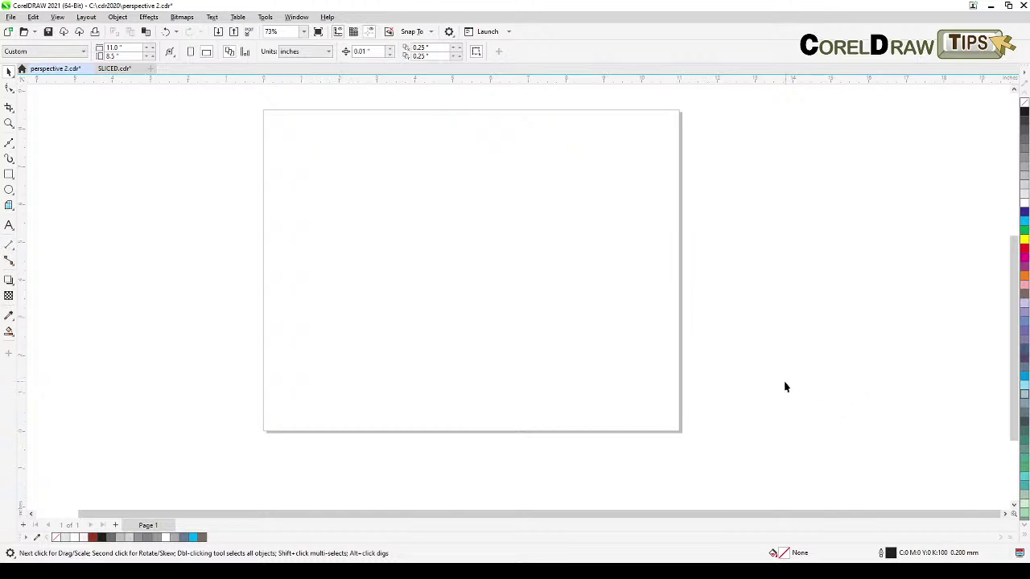
- Create a two-point Draw in Perspective field covering nearly the whole page, and raise its horizon line into the upper third
left_click(117, 17)
mouse_move(148, 280)
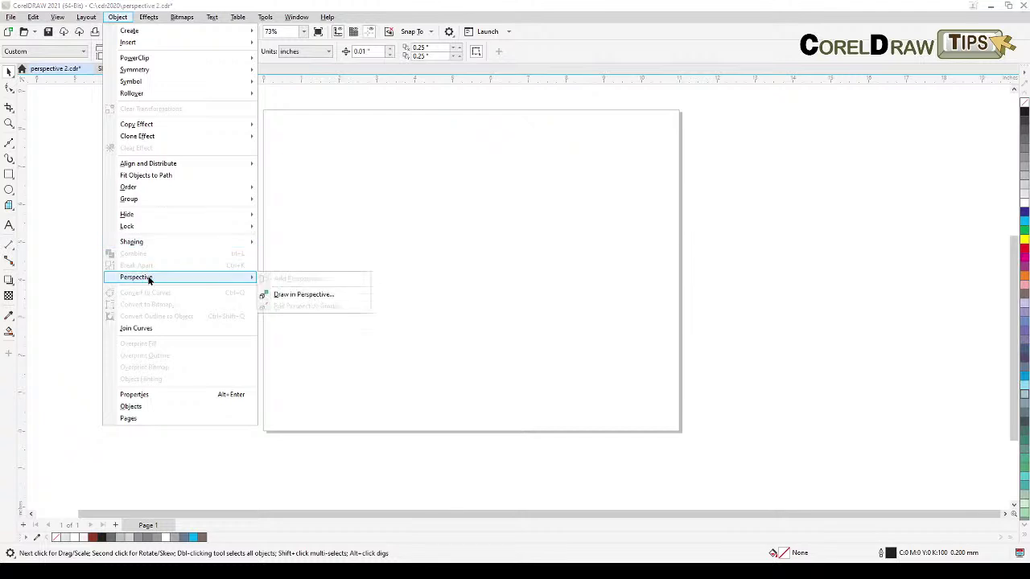
left_click(288, 296)
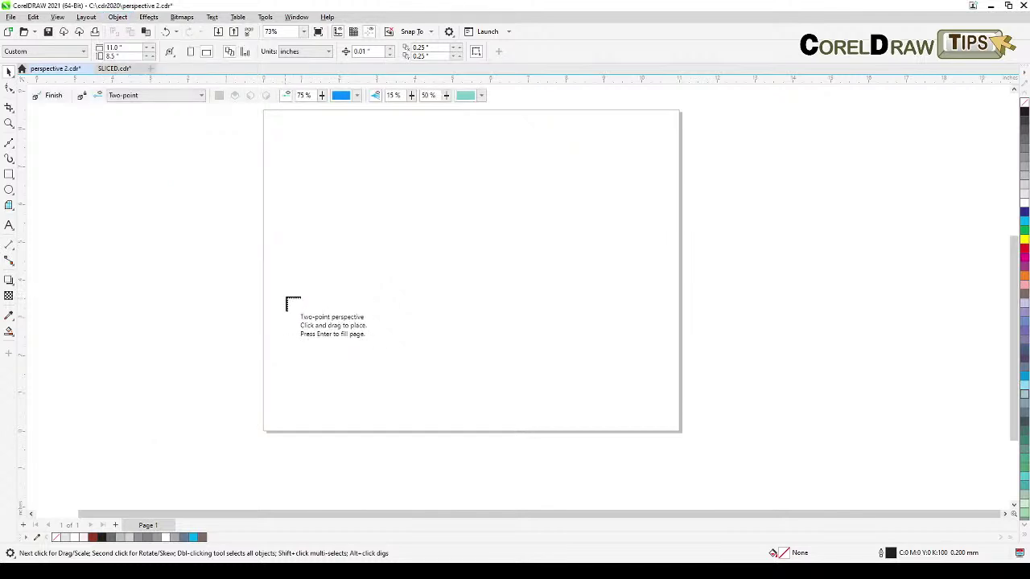
left_click(200, 97)
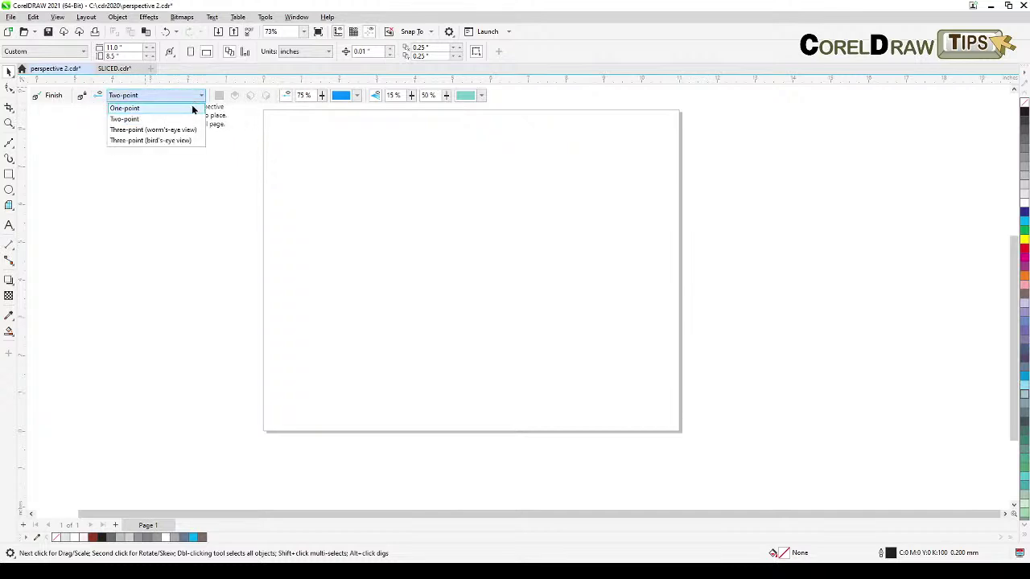
left_click(189, 97)
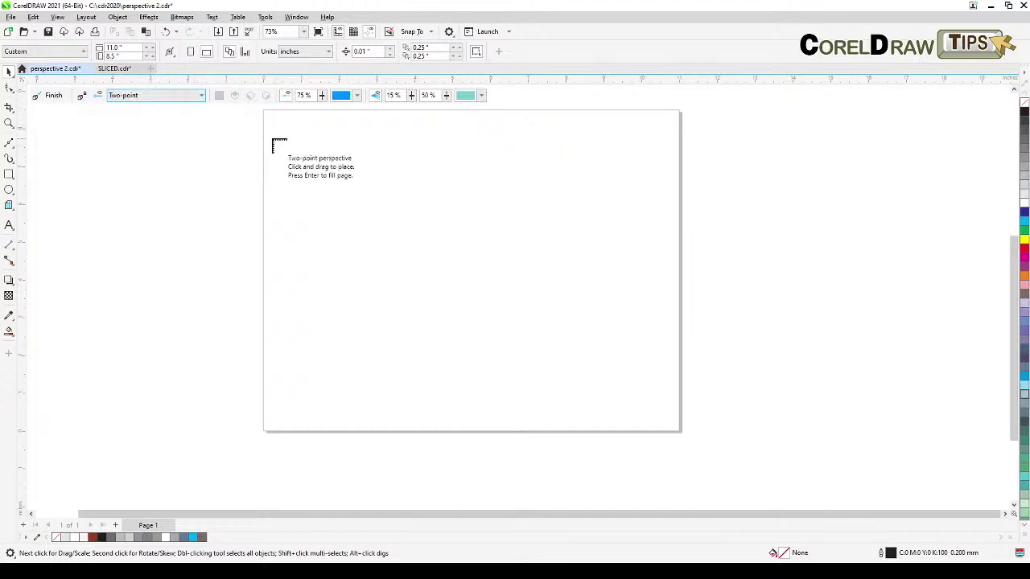
left_click_drag(270, 121, 674, 426)
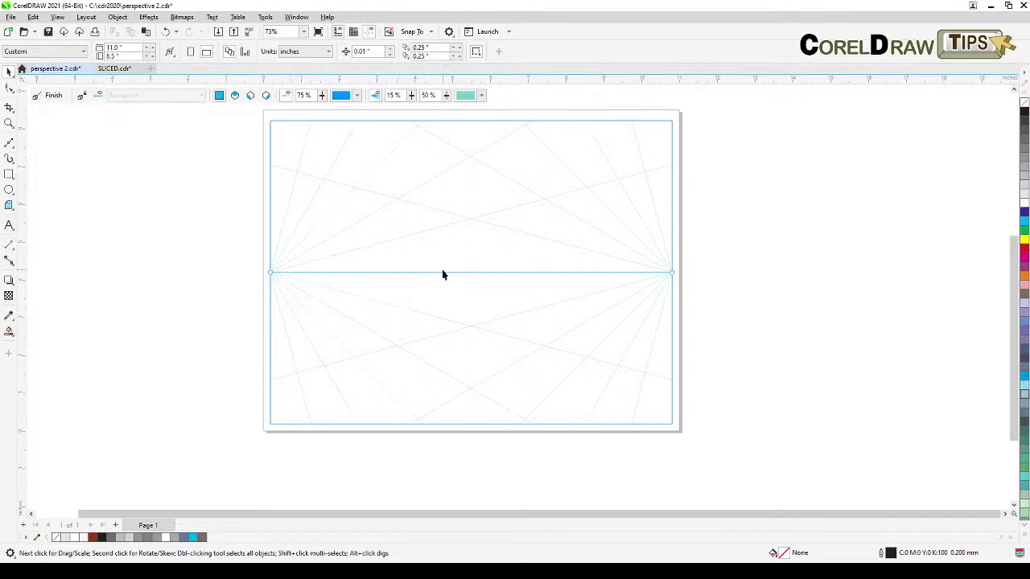
left_click_drag(439, 273, 441, 214)
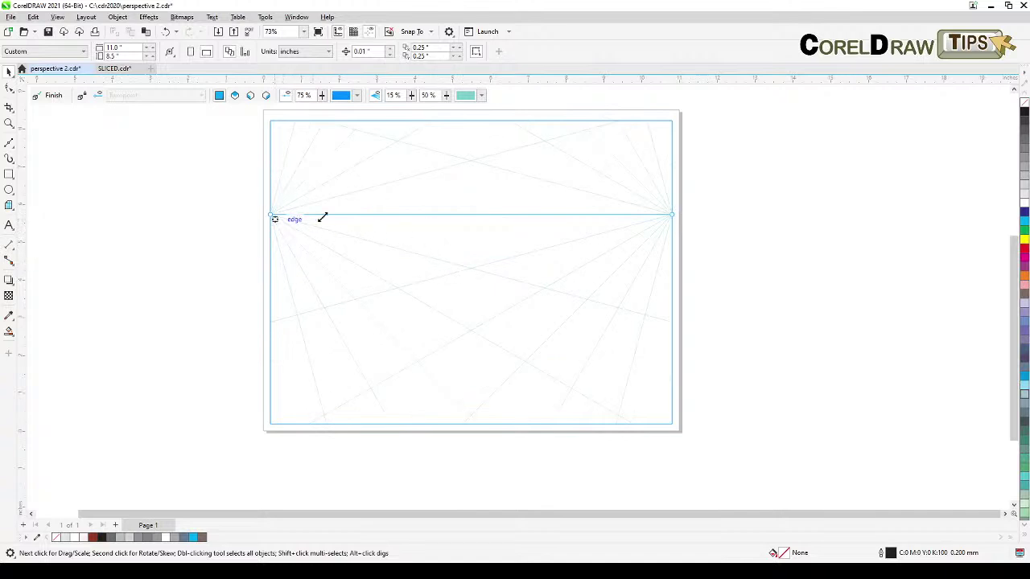
left_click_drag(425, 215, 429, 220)
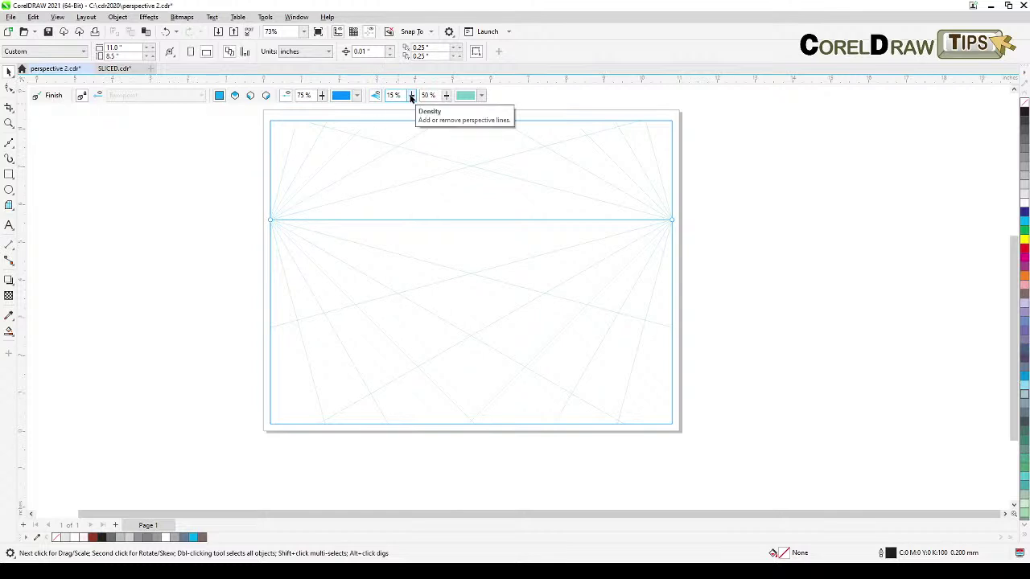
- Try a perspective line density of 25% and restore 15%, and switch the perspective lines off and on
left_click(411, 96)
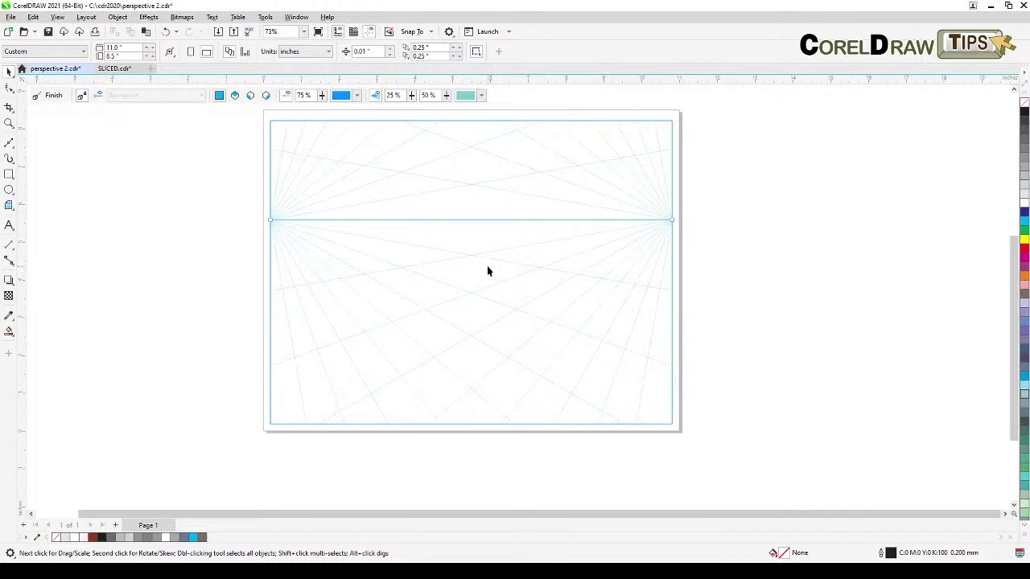
left_click(411, 104)
left_click_drag(410, 105, 408, 111)
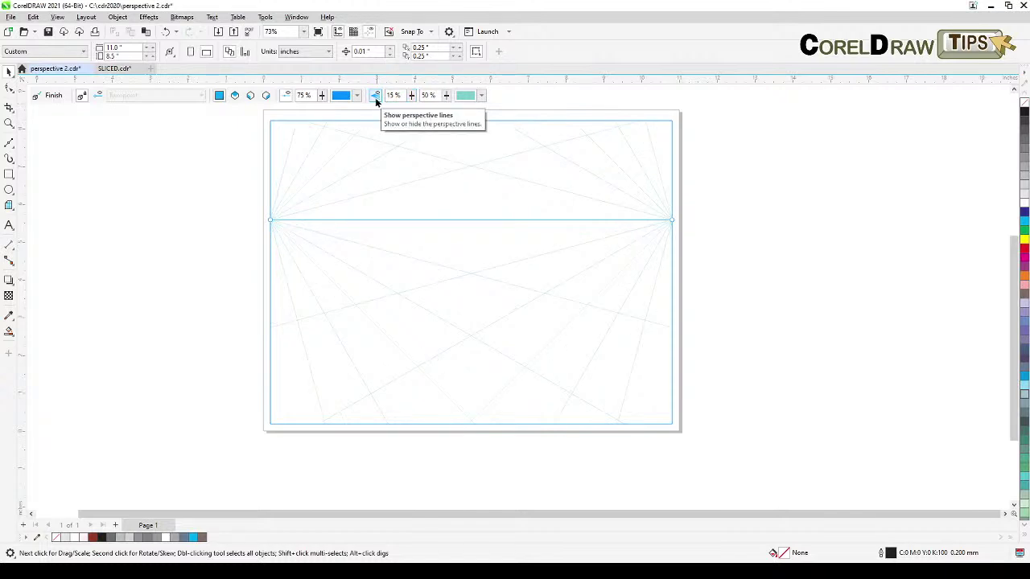
left_click(375, 96)
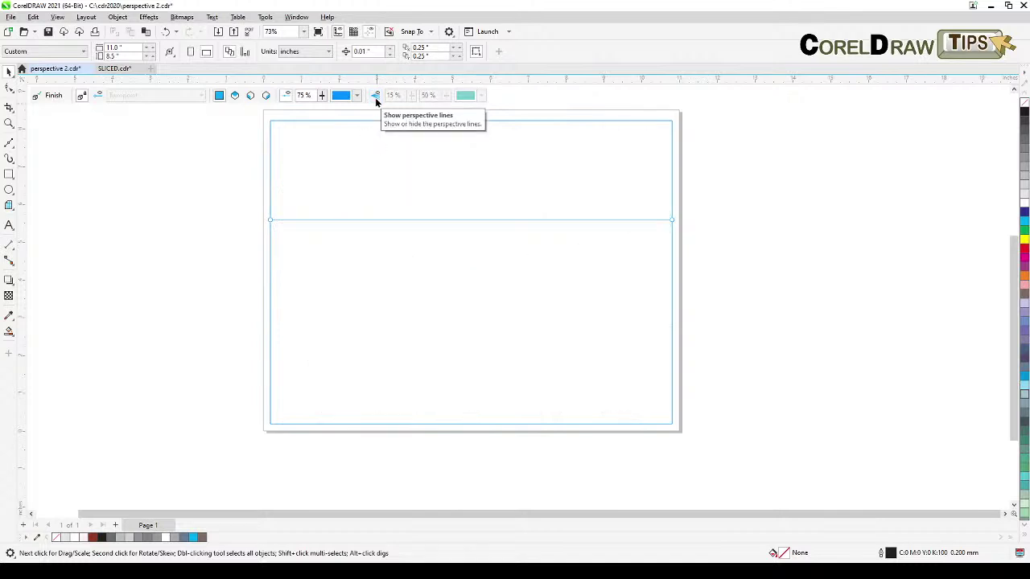
left_click(375, 97)
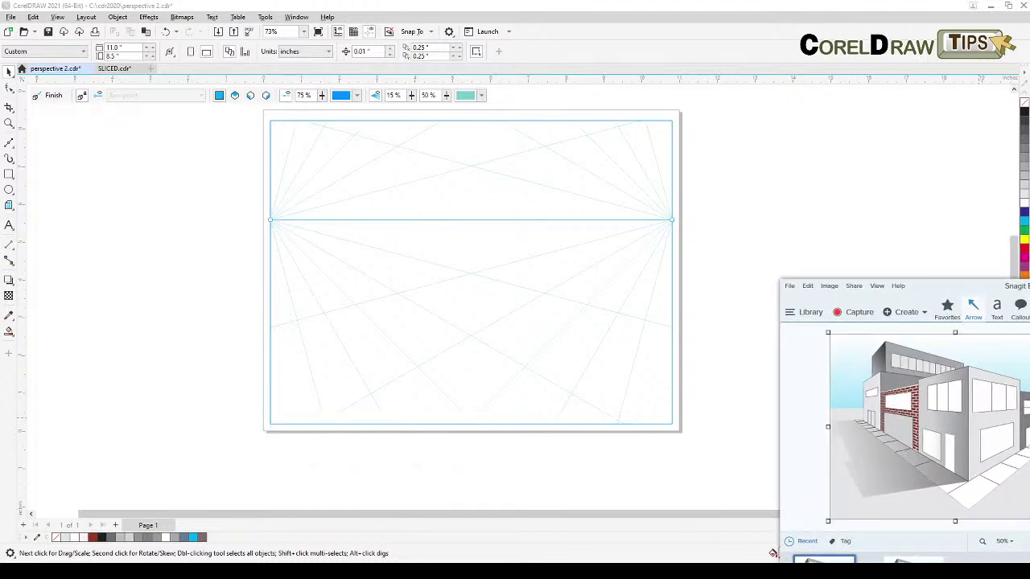
left_click_drag(919, 288, 889, 288)
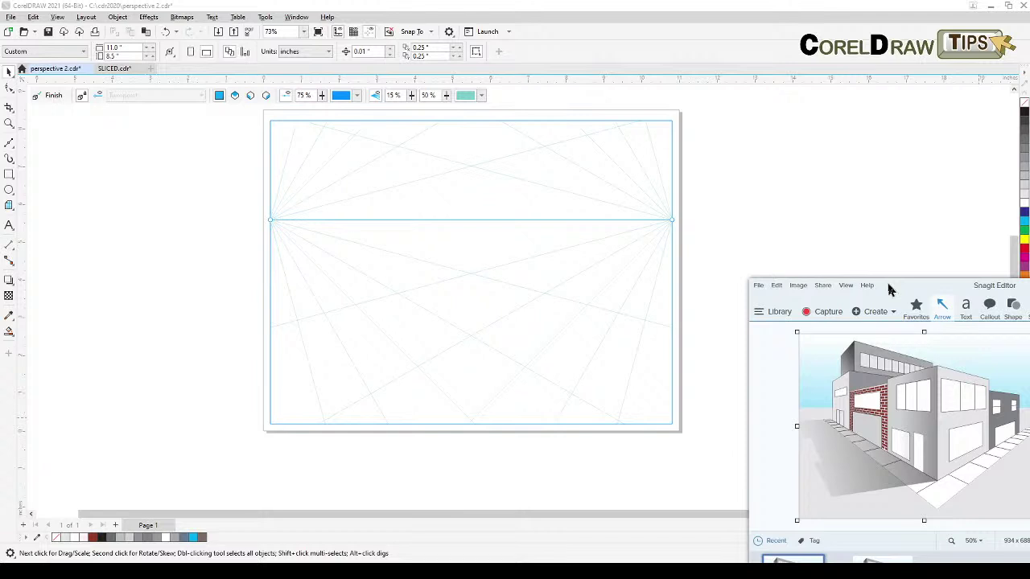
key("alt+Tab")
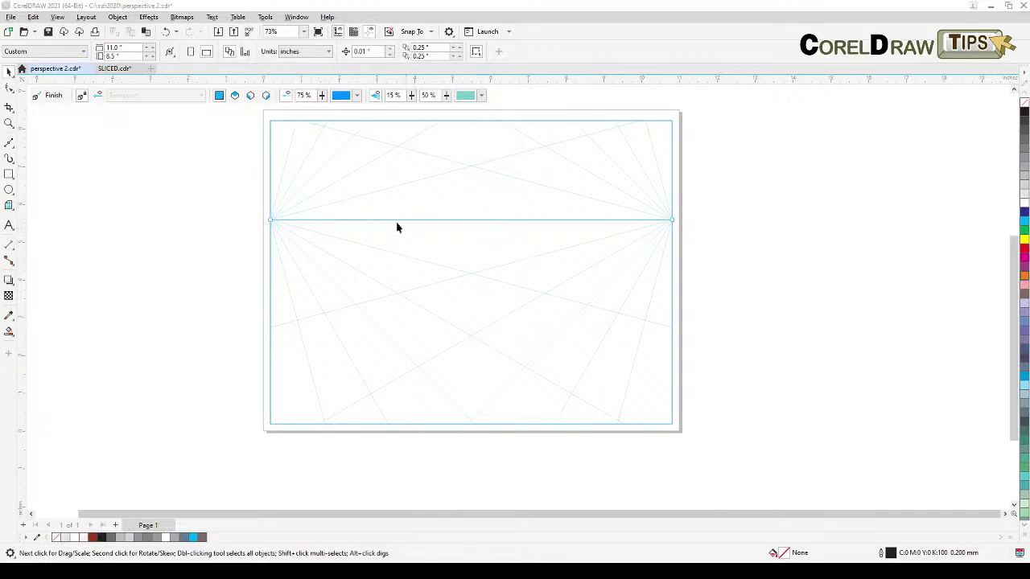
- Draw a rectangle about 1.8 in wide and 3.2 in high on the right perspective plane, below the horizon line
left_click(266, 97)
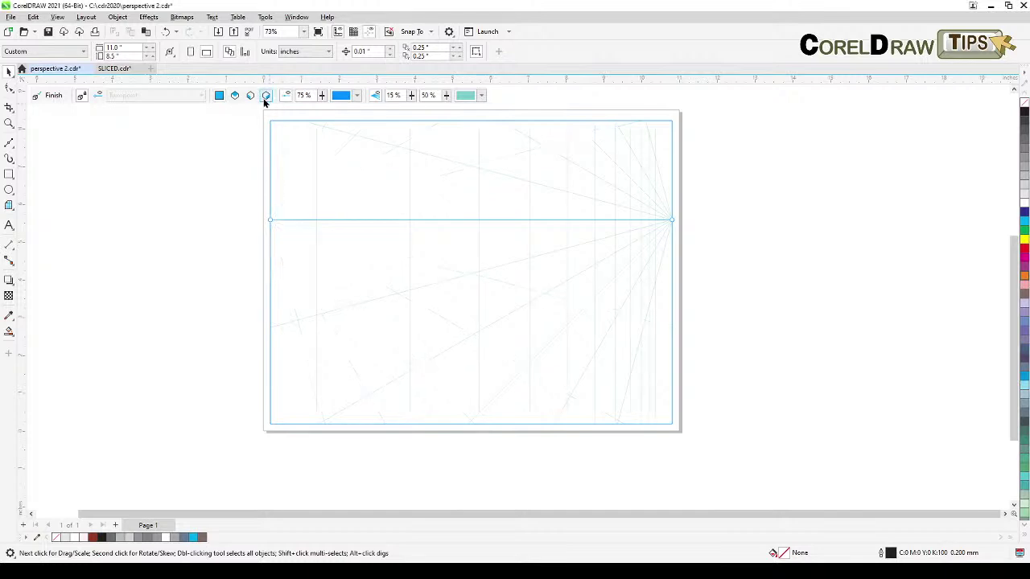
left_click(9, 176)
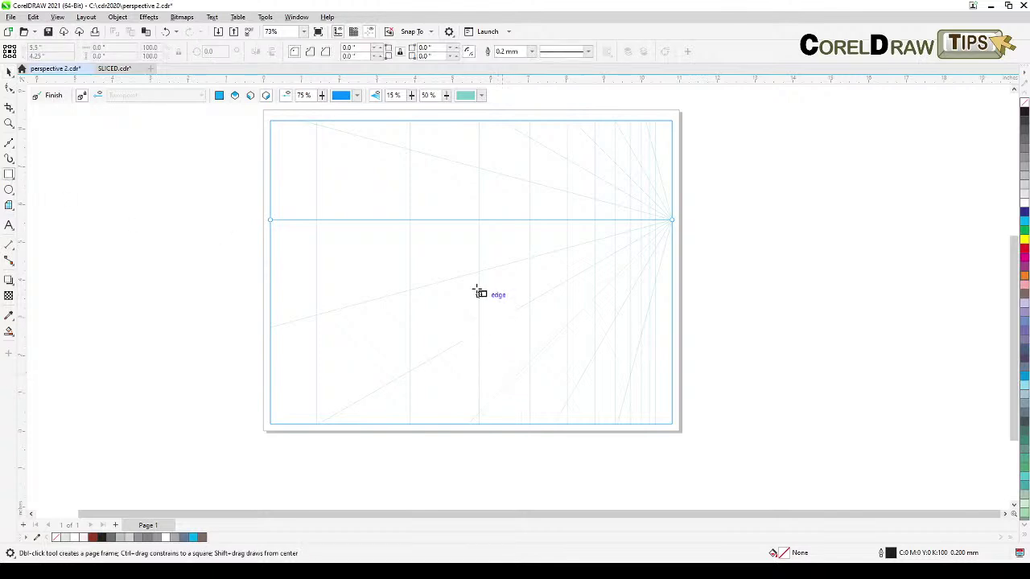
left_click_drag(480, 256, 549, 315)
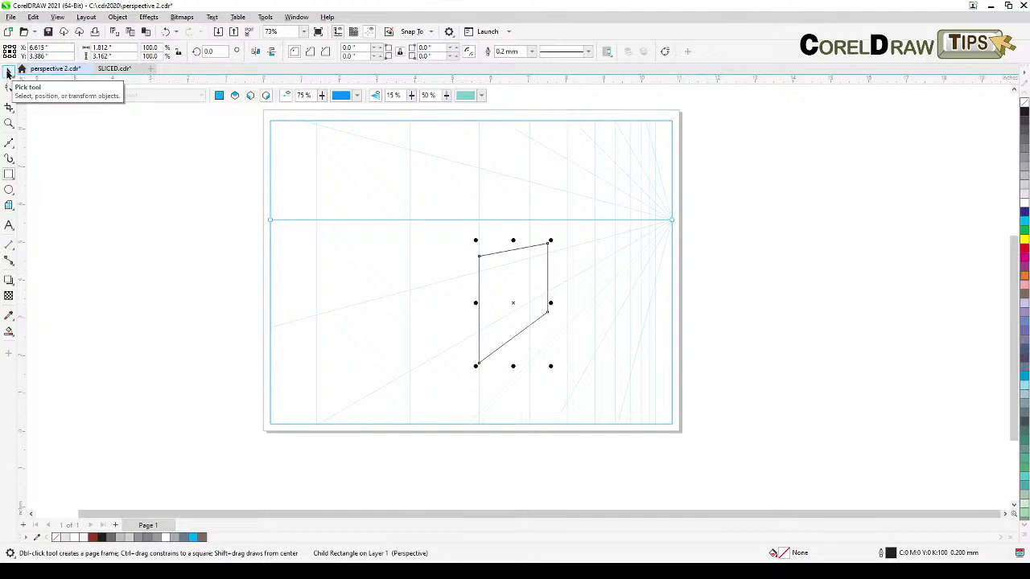
left_click(9, 73)
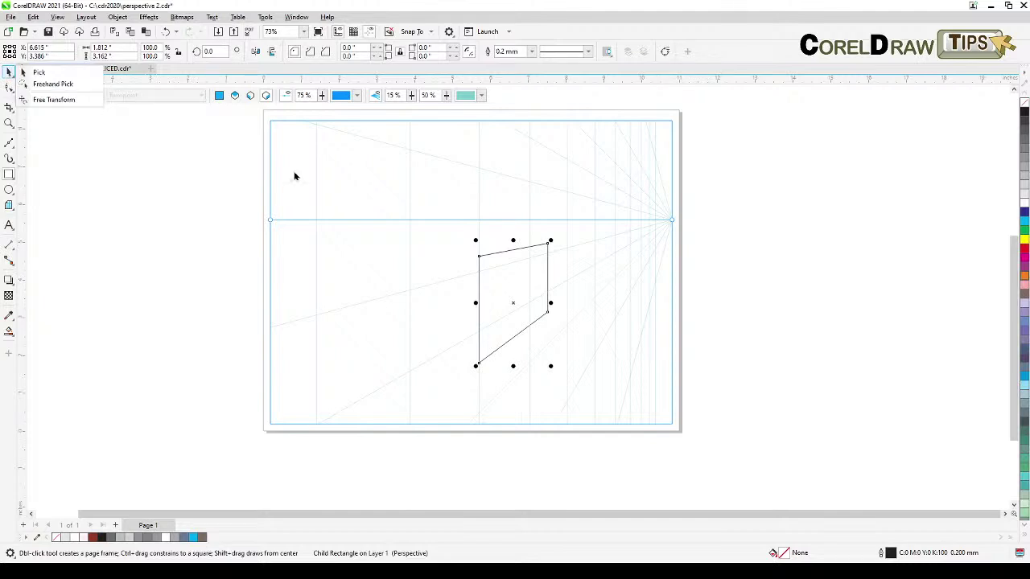
left_click(165, 235)
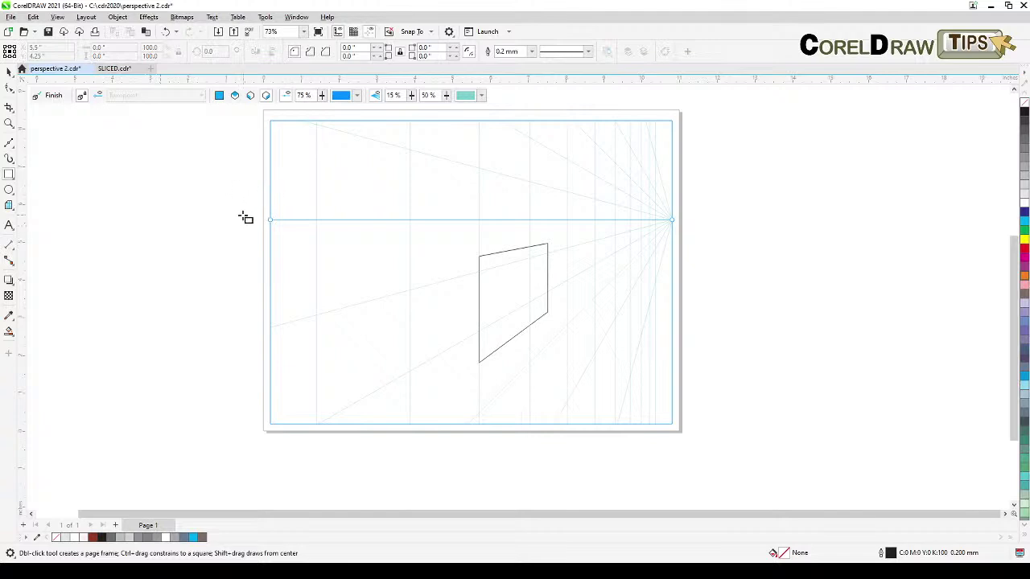
- Draw an adjoining rectangle about 2 in wide and 3.2 in high on the left perspective plane, sharing the first rectangle's near vertical edge
left_click(249, 97)
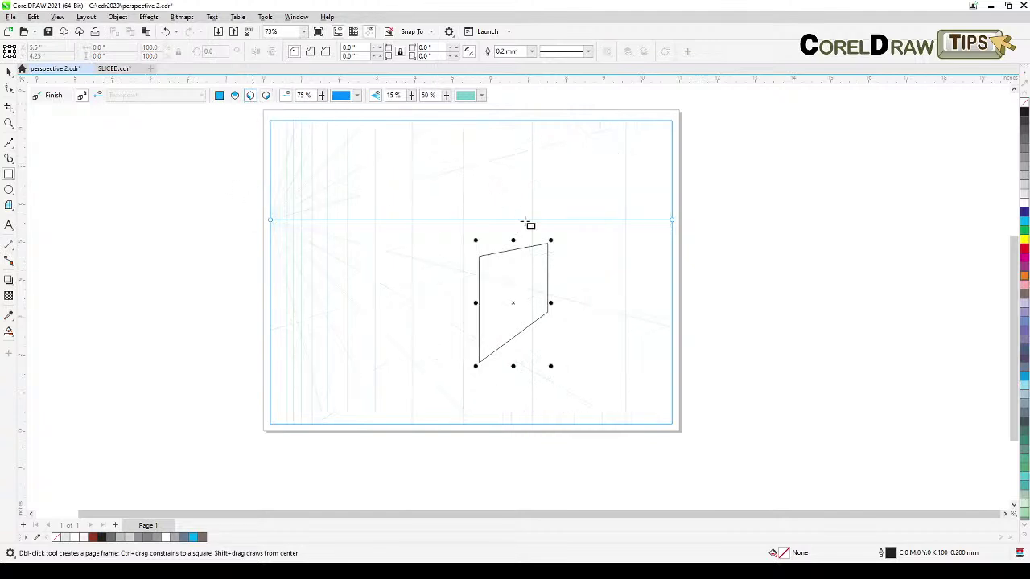
left_click_drag(478, 262, 407, 314)
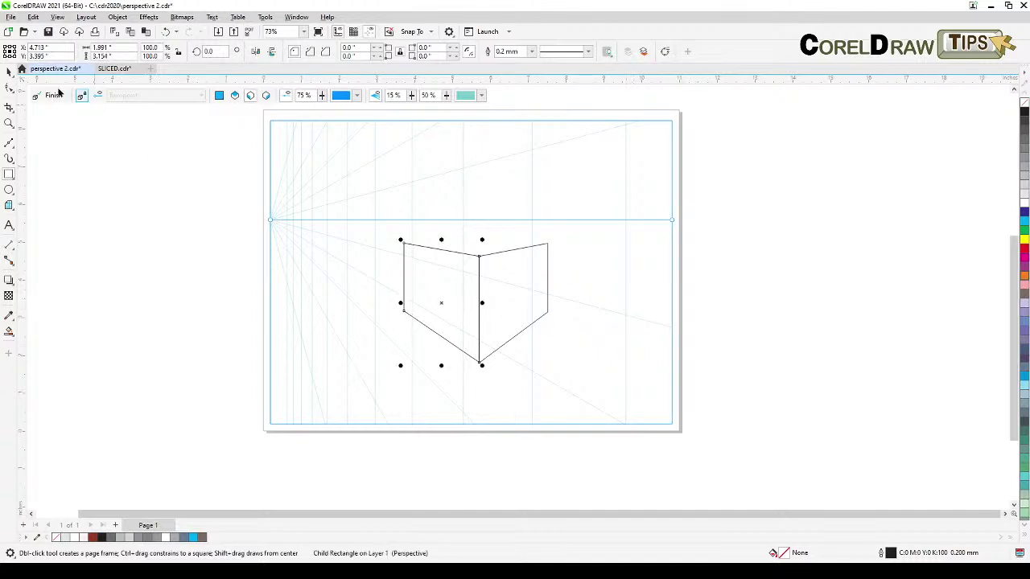
left_click(14, 77)
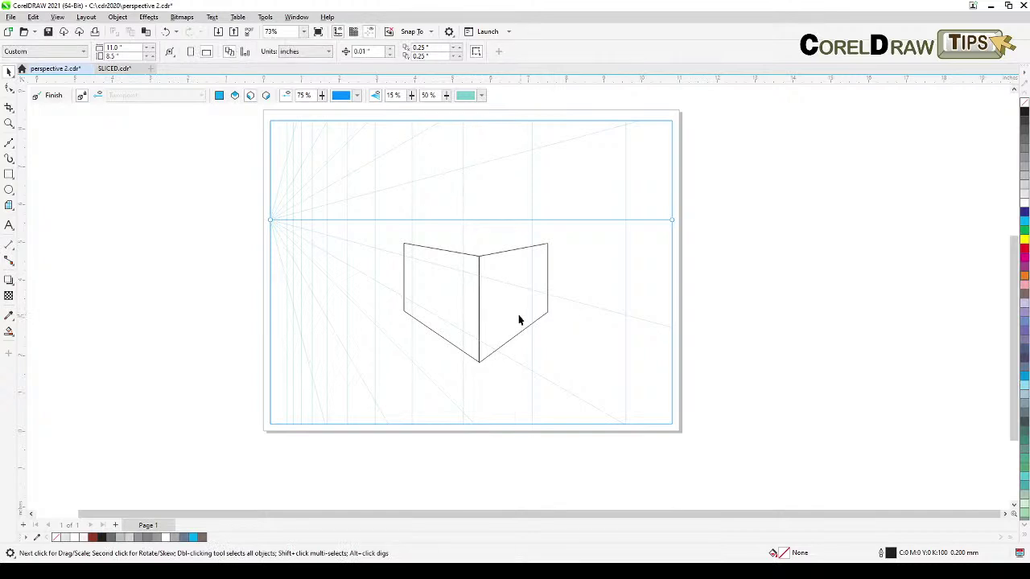
- Move the left-plane and right-plane rectangles up so that both straddle the horizon line
left_click(477, 274, "ctrl")
left_click_drag(473, 281, 472, 220)
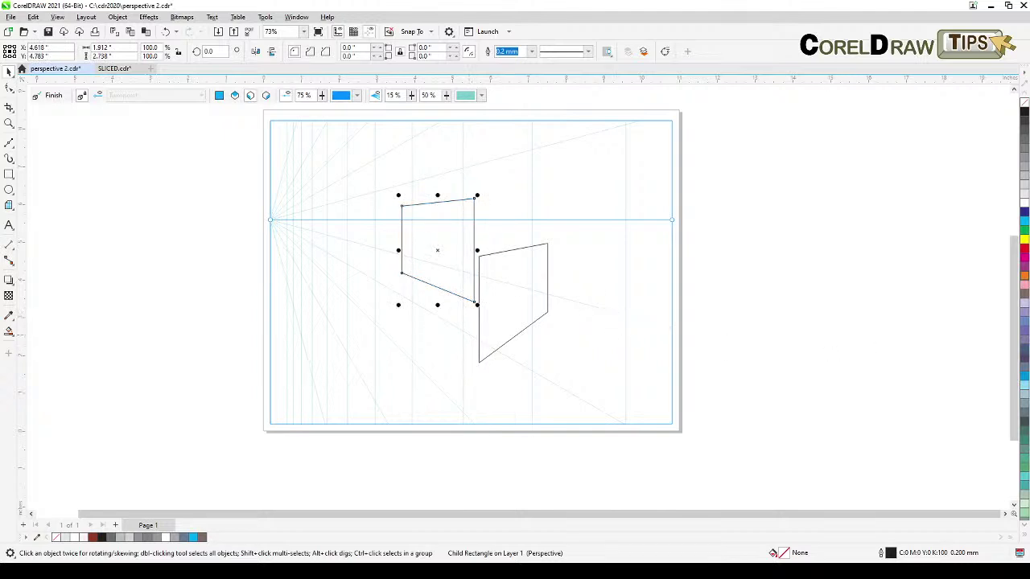
mouse_move(1029, 283)
left_mouse_down()
mouse_move(927, 269)
mouse_move(1029, 267)
left_mouse_up()
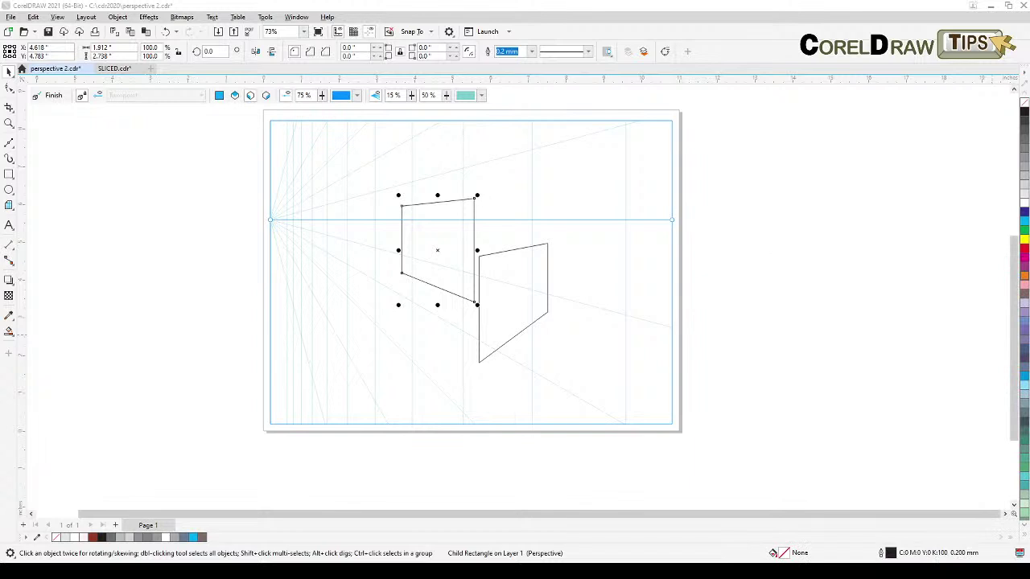
left_click_drag(499, 279, 498, 230)
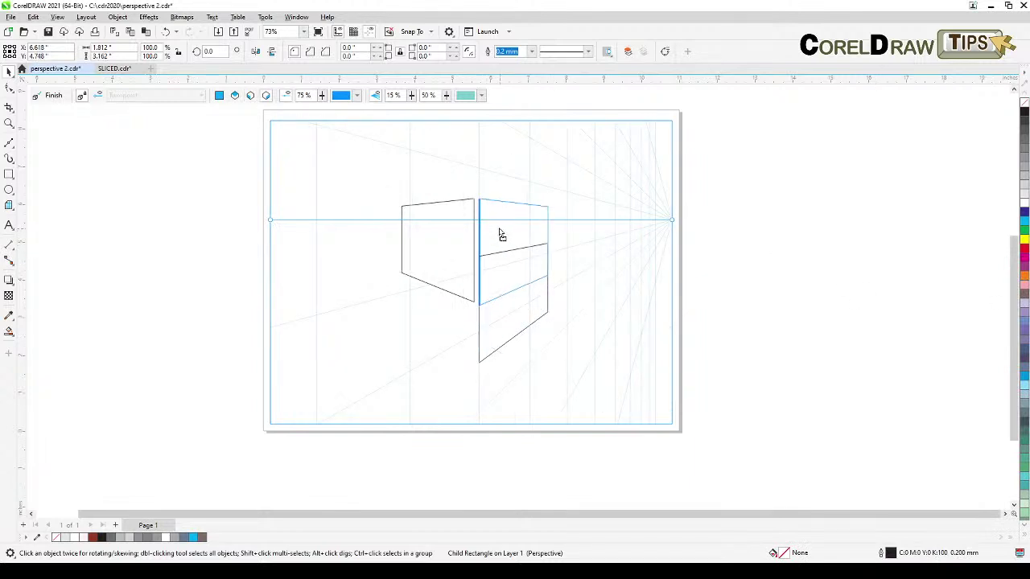
- Move the right-plane rectangle so its lower near corner meets the lower near corner of the left-plane rectangle
scroll(499, 212, "up", 1)
scroll(487, 213, "up", 1)
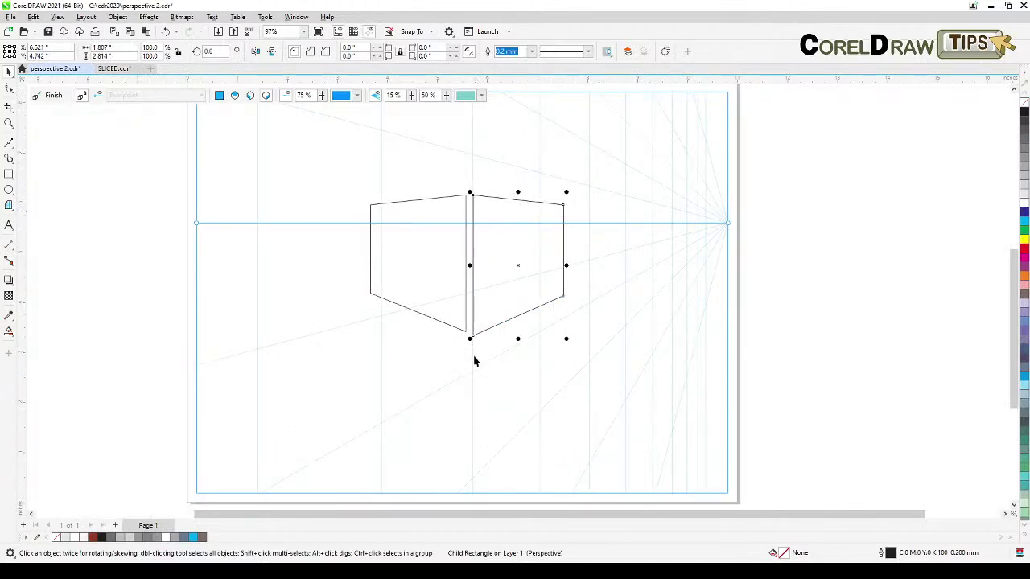
scroll(474, 361, "up", 2)
left_click_drag(472, 344, 461, 334)
left_click_drag(499, 166, 504, 230)
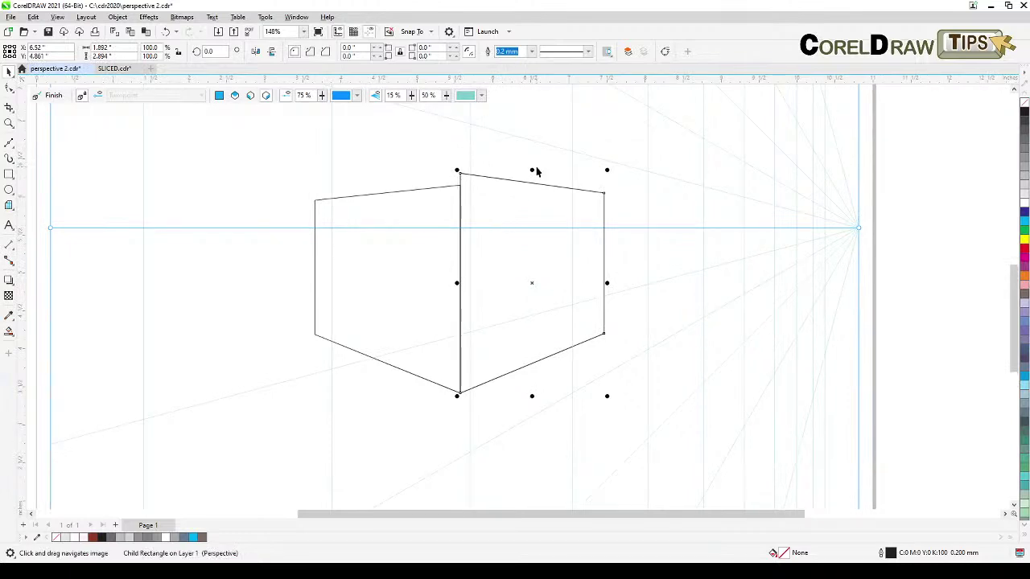
- Shrink the right-plane rectangle from its top edge to about 2.73 in high so its near corner matches the left-plane rectangle
left_click_drag(533, 171, 527, 183)
mouse_move(502, 236)
left_mouse_down()
mouse_move(510, 249)
mouse_move(547, 253)
left_mouse_up()
scroll(476, 262, "down", 2)
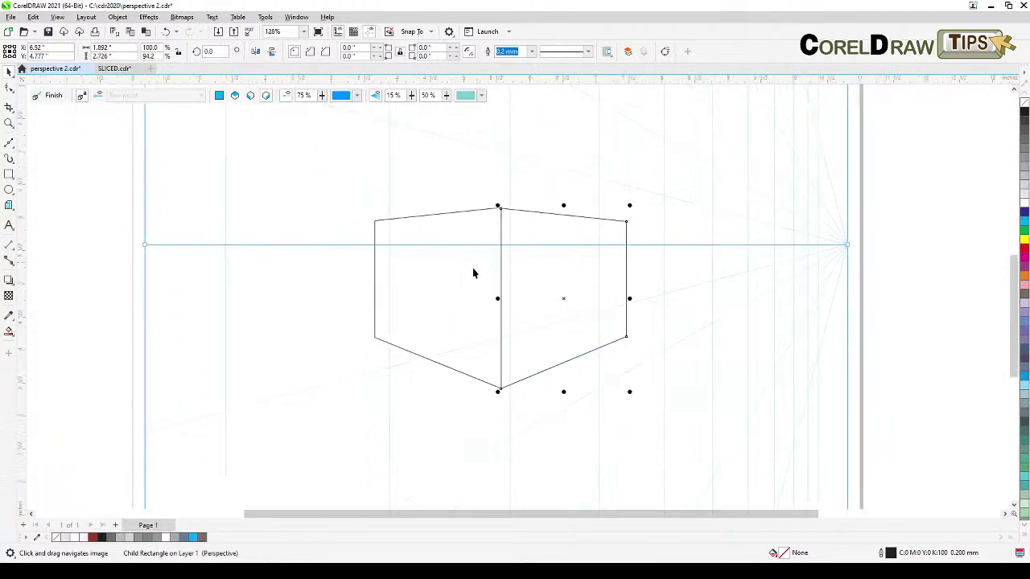
left_click(547, 322)
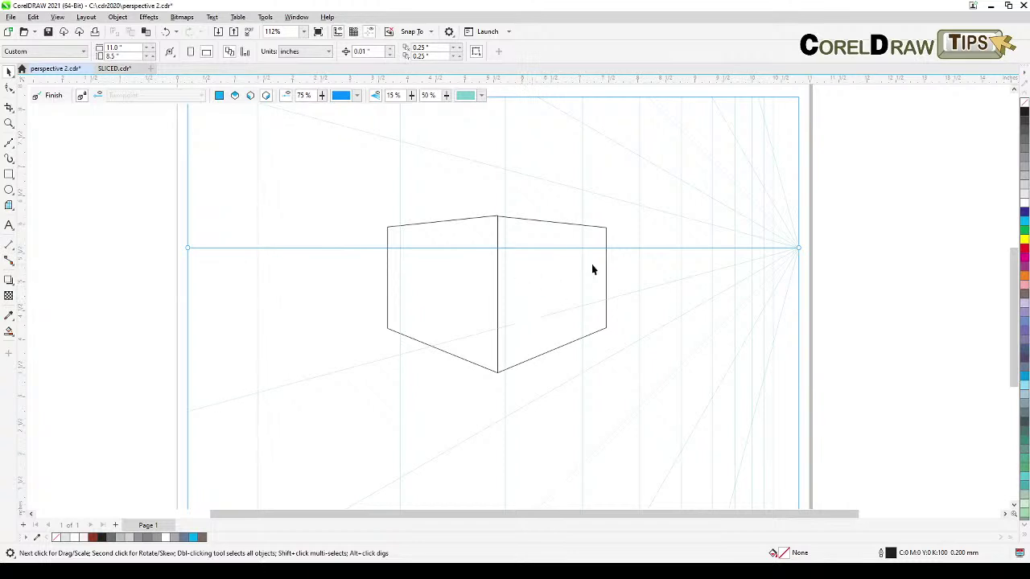
key("h")
left_click_drag(552, 287, 549, 269)
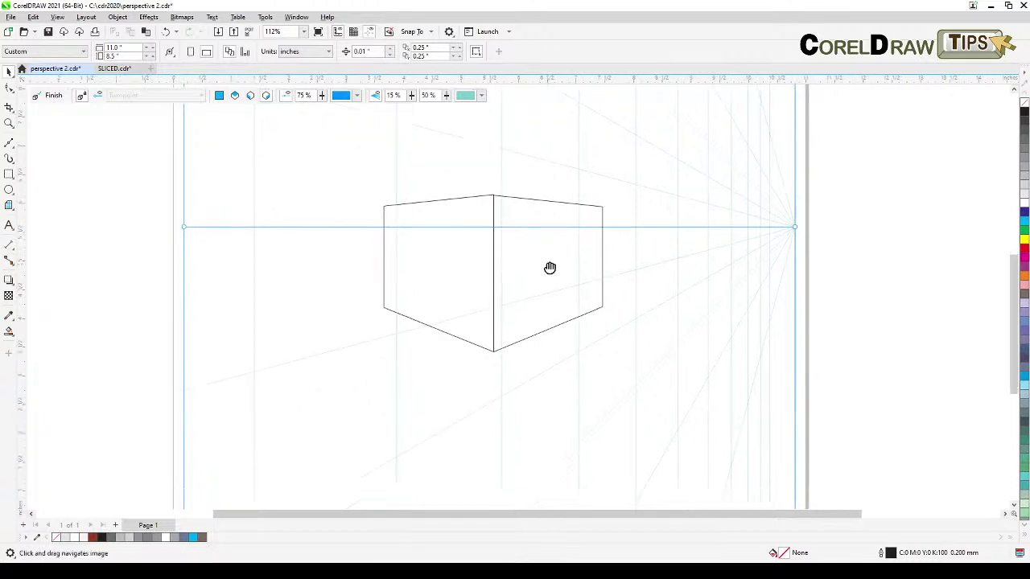
key("space")
scroll(536, 218, "up", 5)
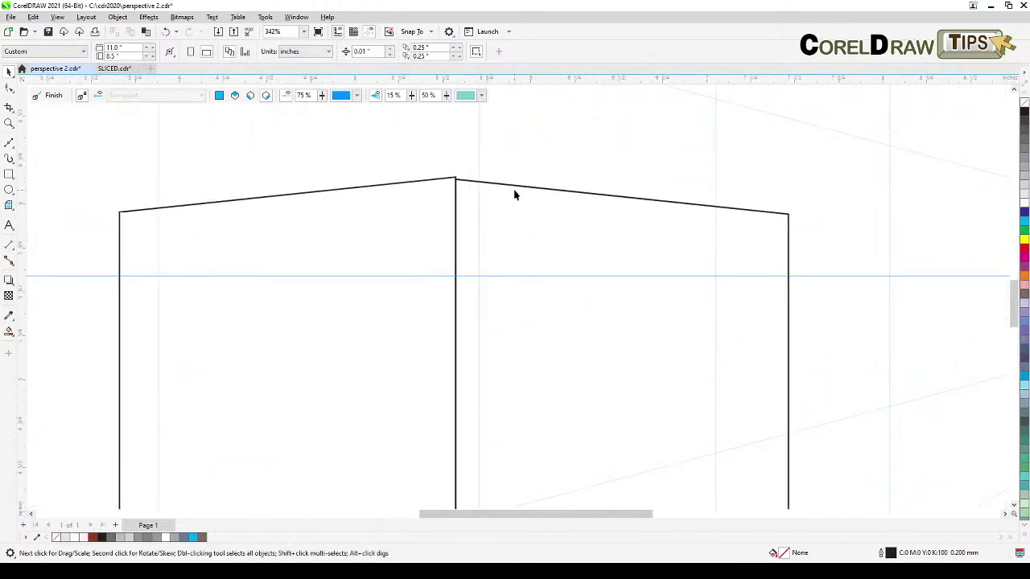
- Stretch the right-plane wall's top edge up slightly to about 2.74 in high so it meets the left wall at the corner
left_click(519, 190)
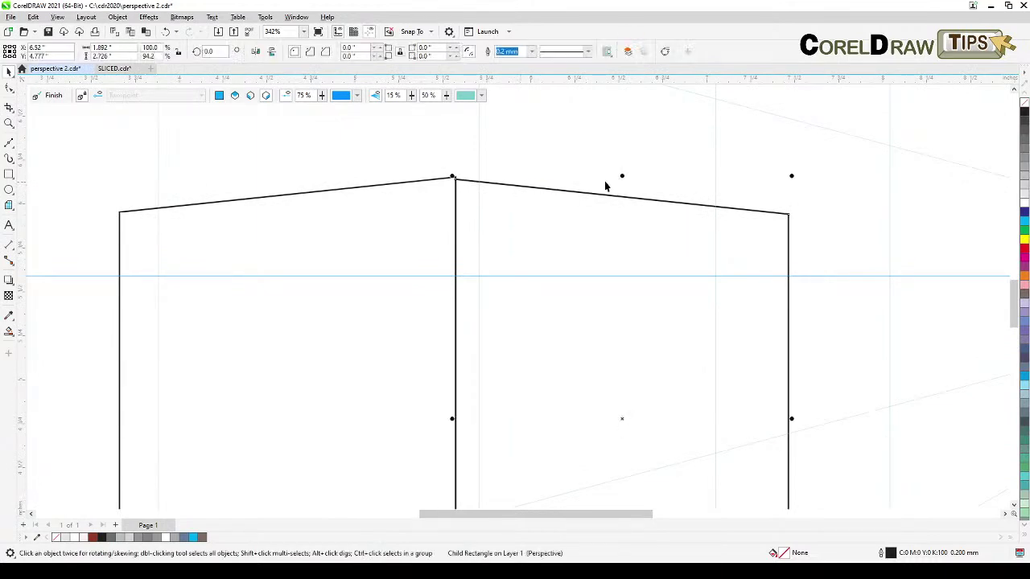
left_click_drag(620, 175, 615, 173)
scroll(622, 223, "down", 6)
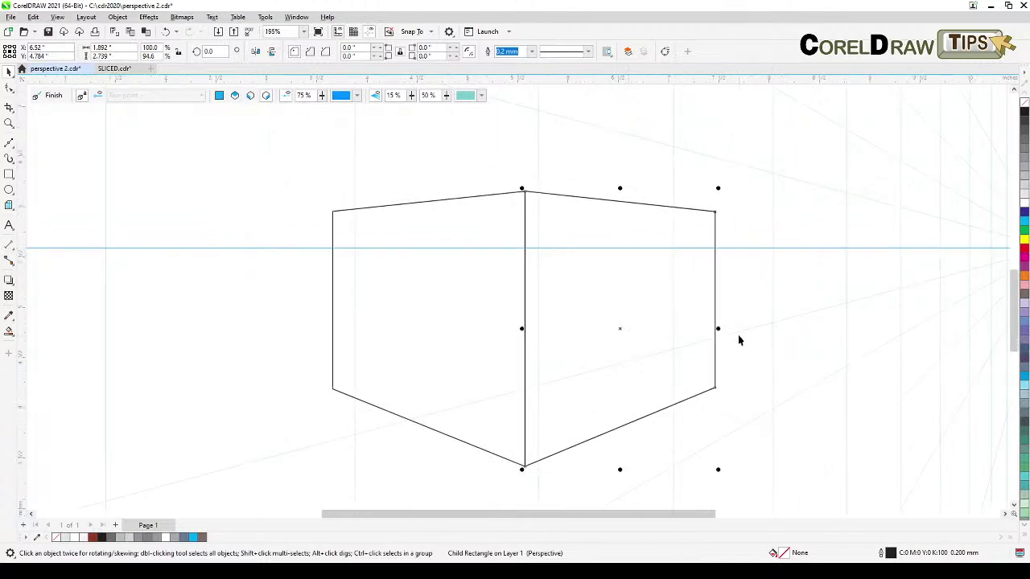
left_click_drag(754, 335, 648, 341)
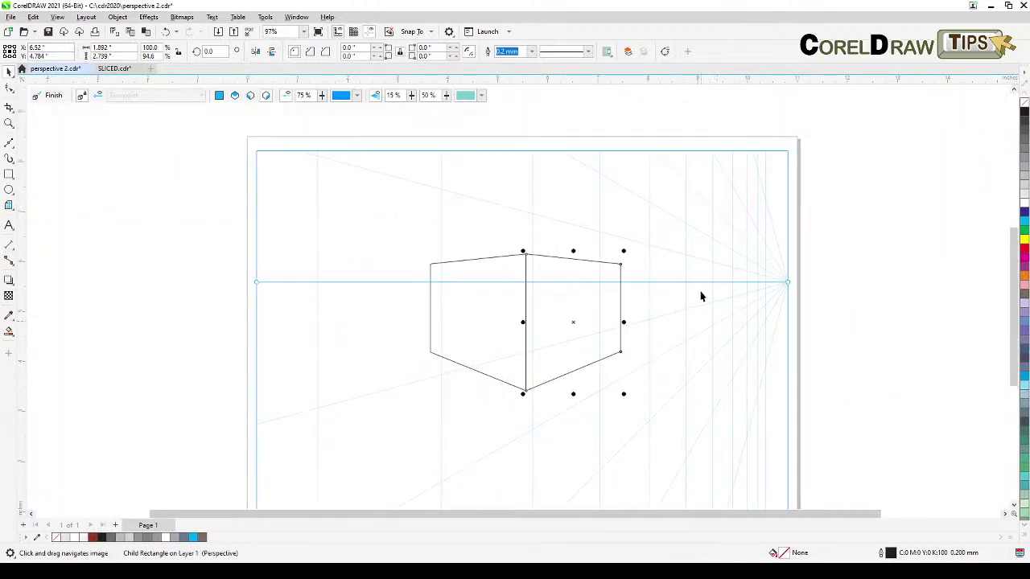
left_click(864, 293)
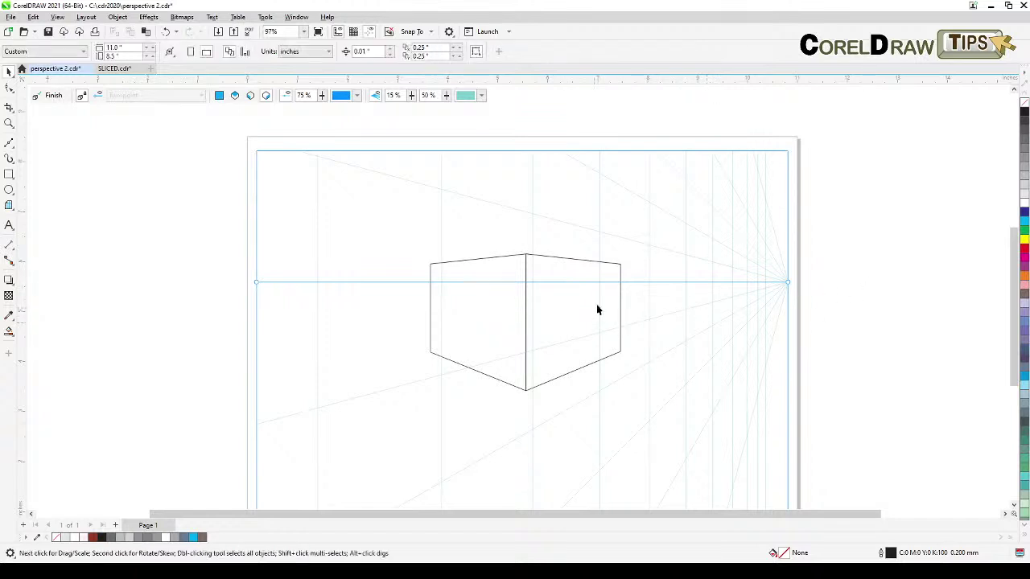
- Draw a window rectangle about 1.27 in wide and 1.05 in high on the lower part of the right wall, using the right perspective plane
left_click(267, 94)
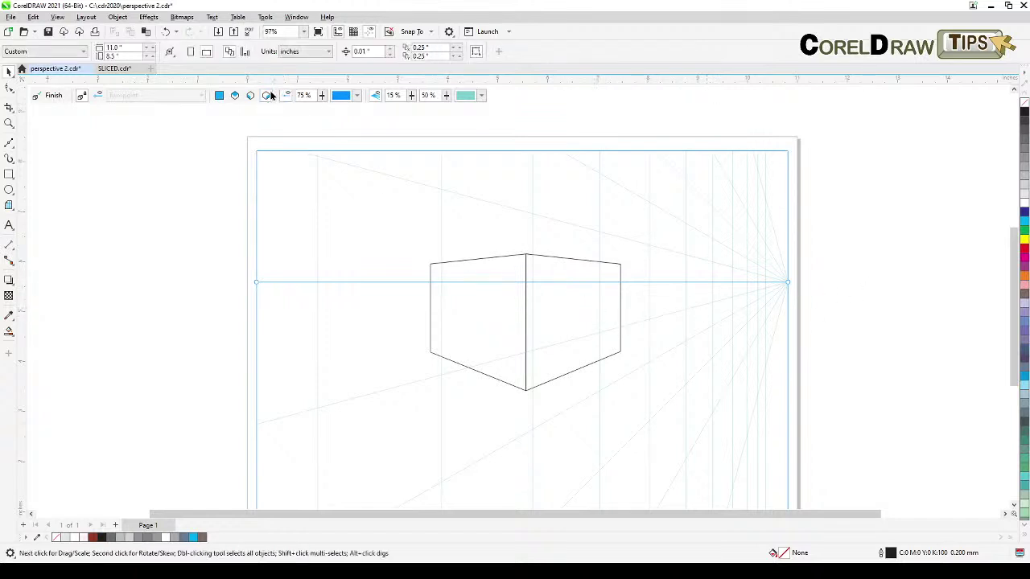
left_click(9, 174)
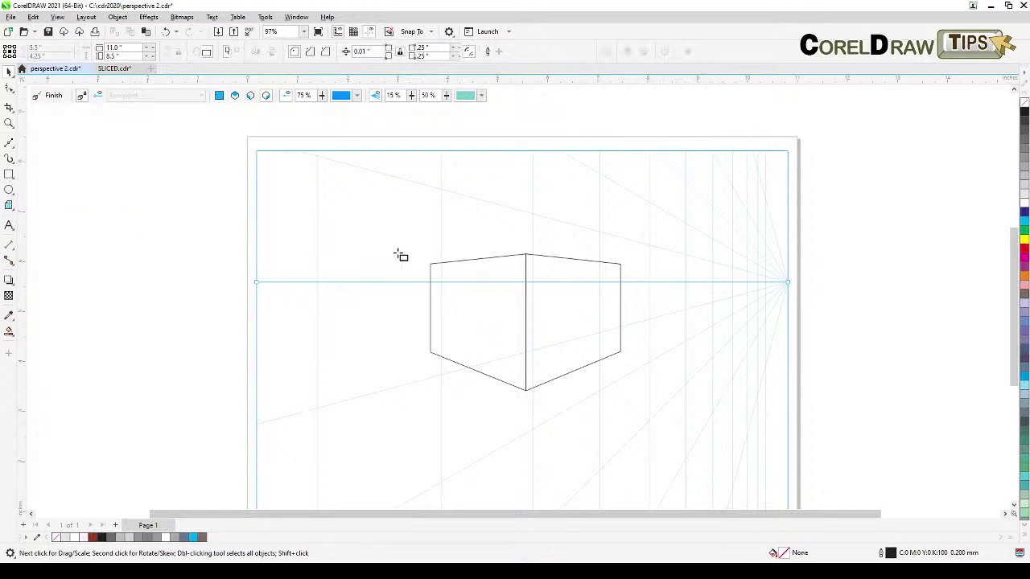
left_click_drag(545, 321, 612, 346)
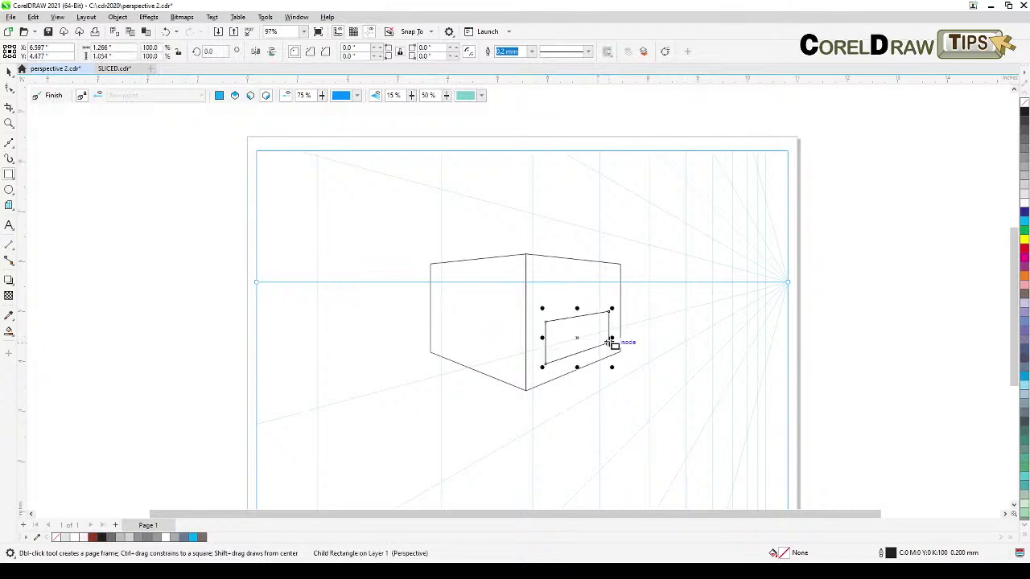
left_click(9, 70)
left_click(60, 211)
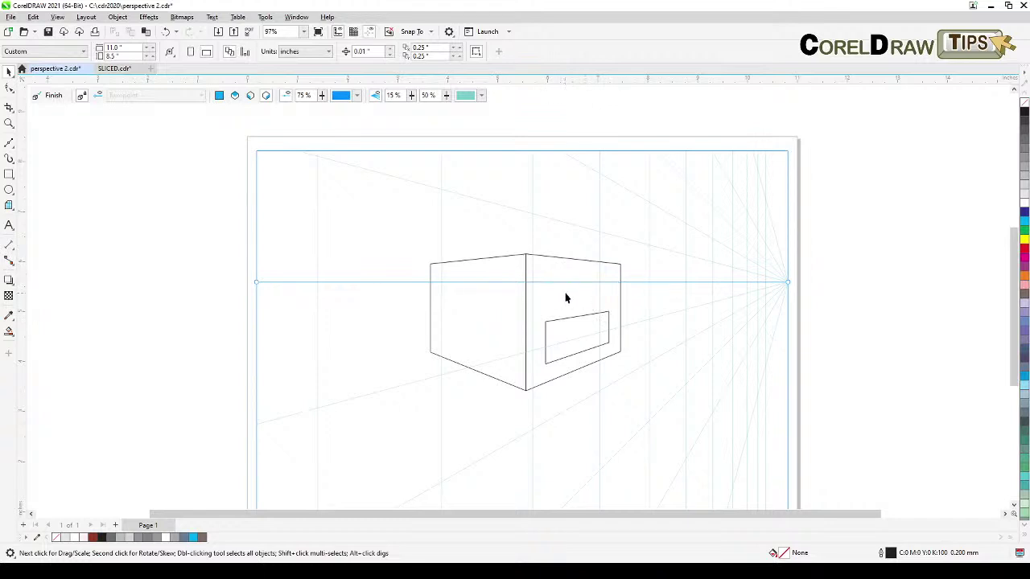
- Draw a Graph Paper grid of 3 columns and 1 row, about 1.38 by 0.82 in, above the right wall's lower window
mouse_move(1029, 316)
left_mouse_down()
mouse_move(1019, 324)
mouse_move(1029, 321)
left_mouse_up()
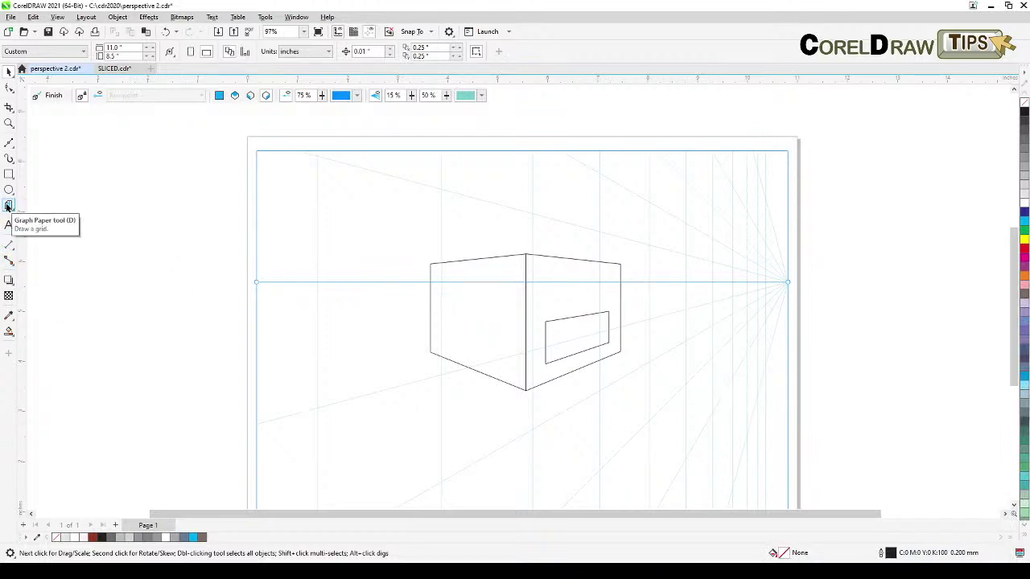
left_click(8, 206)
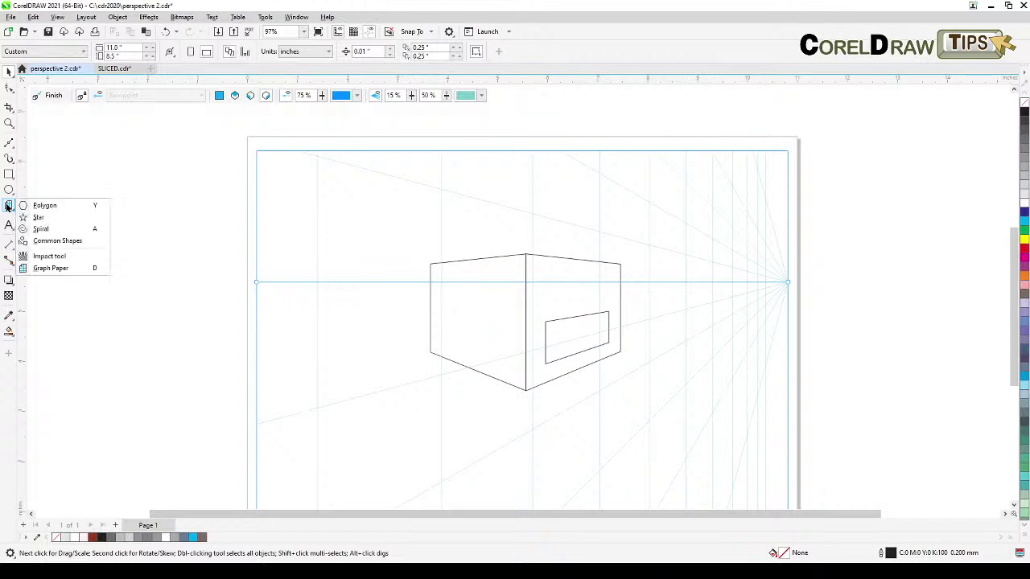
left_click(71, 268)
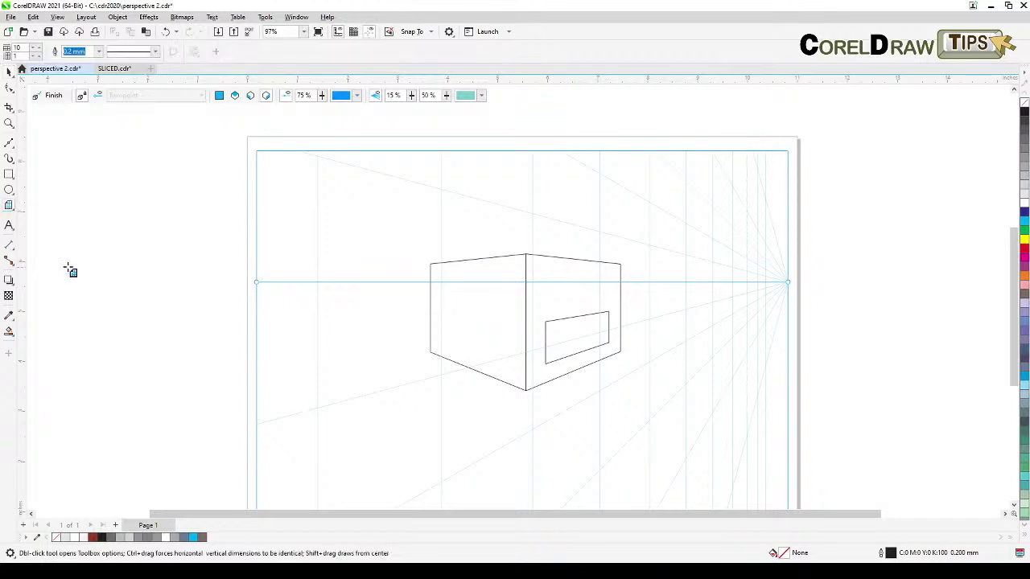
double_click(26, 47)
type("3")
left_click_drag(545, 278, 555, 296)
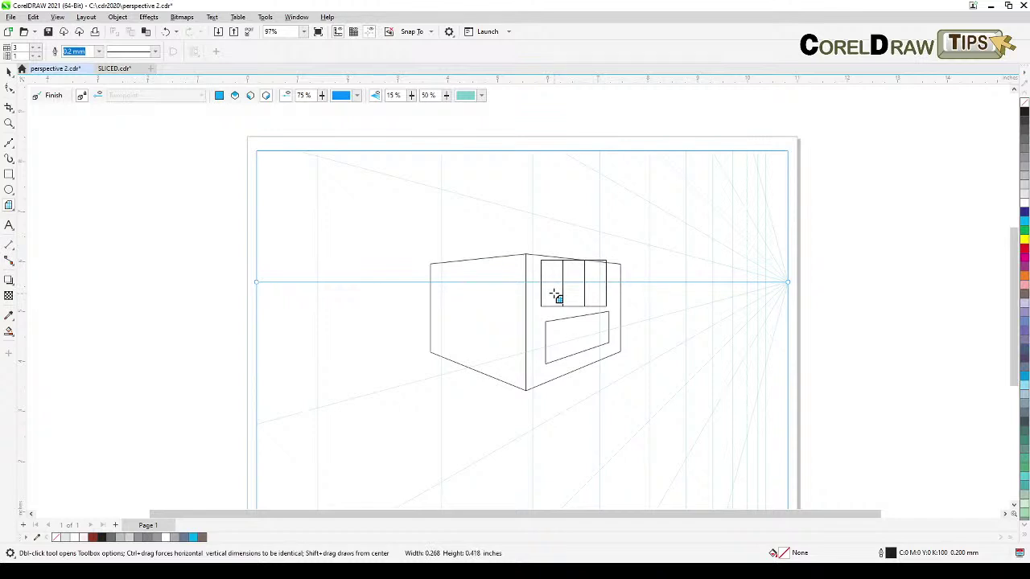
left_click_drag(555, 296, 557, 299)
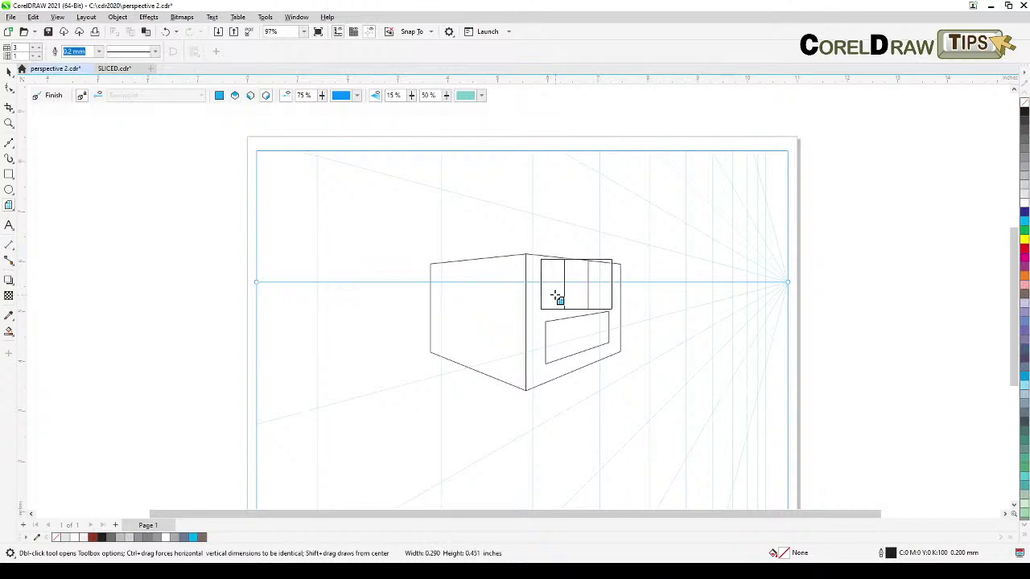
left_click_drag(557, 298, 580, 311)
left_click_drag(575, 269, 536, 292)
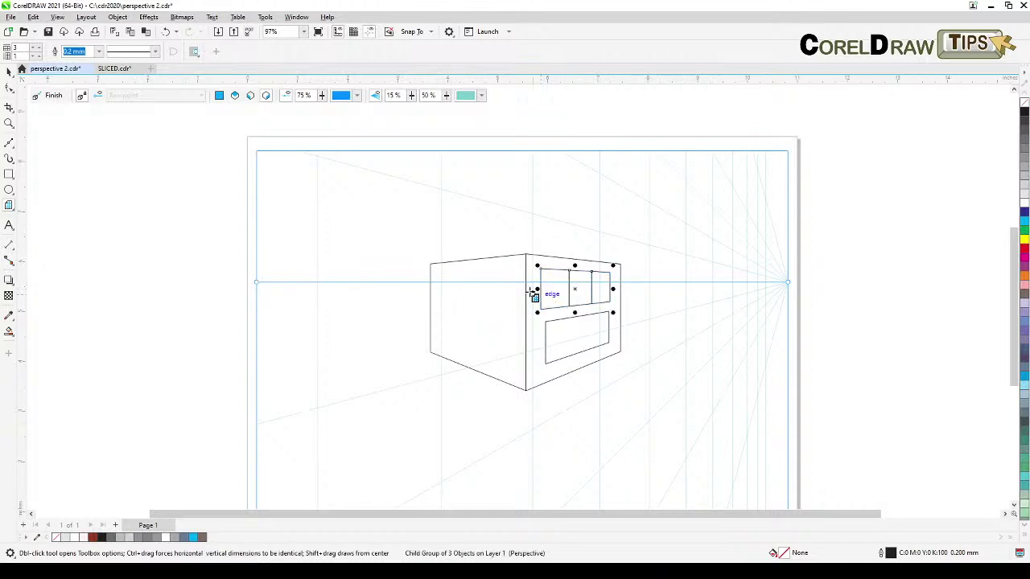
left_click(7, 75)
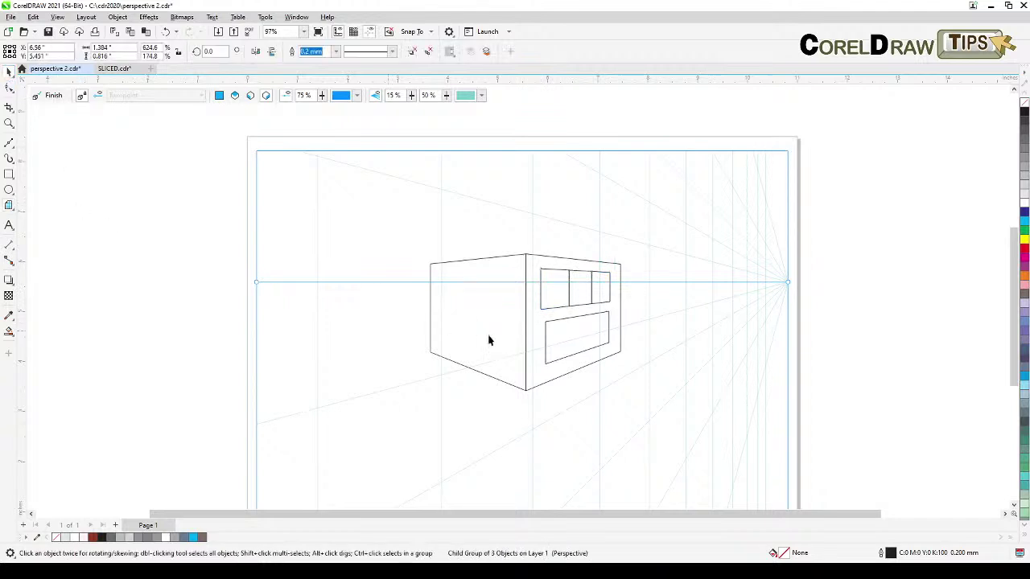
left_click(515, 363)
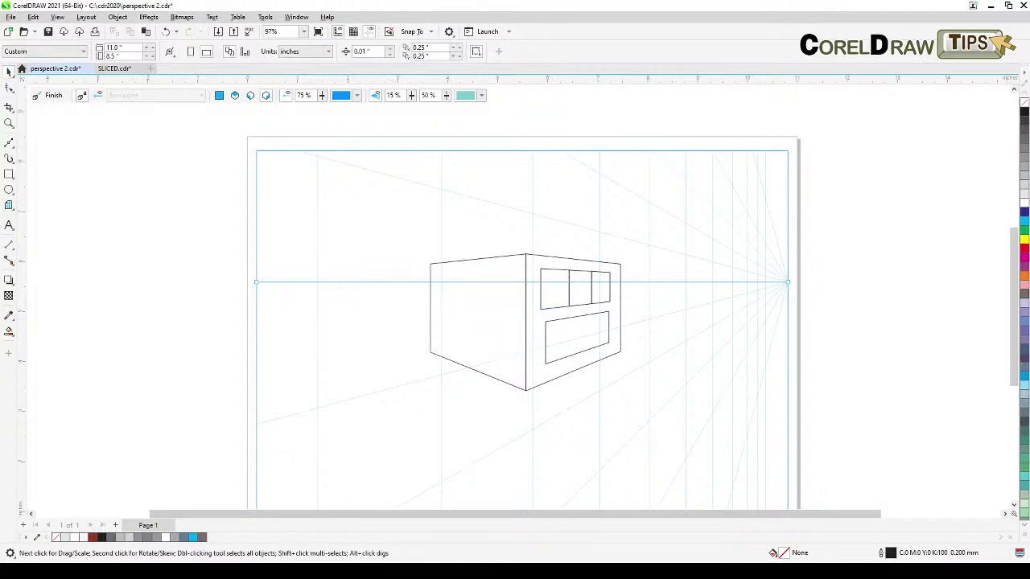
- On the left perspective plane, draw a door about 0.46 by 1.24 in and a window about 0.65 by 0.83 in at the left wall's ground level
left_click_drag(1029, 322, 898, 340)
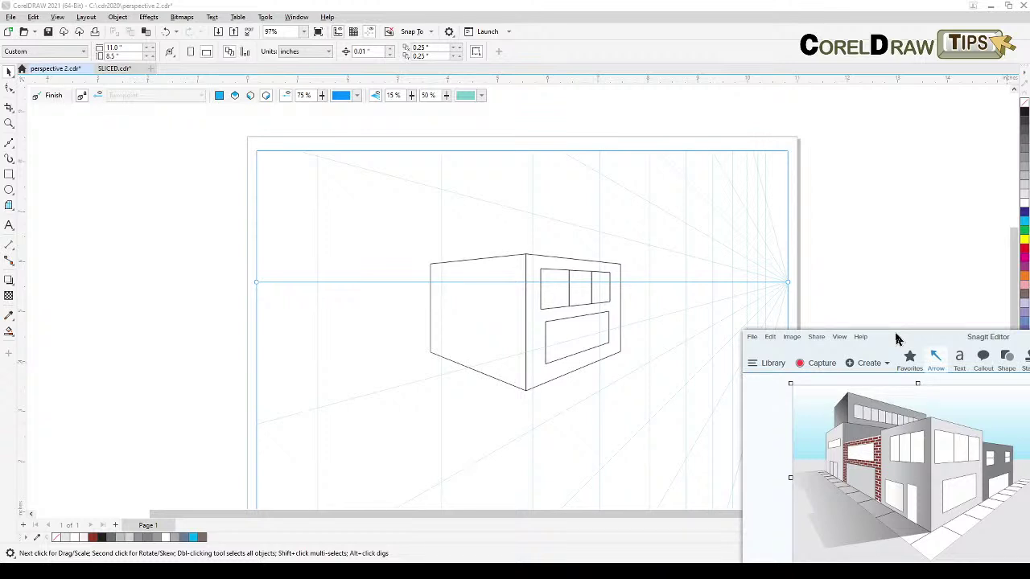
left_click_drag(898, 339, 1029, 341)
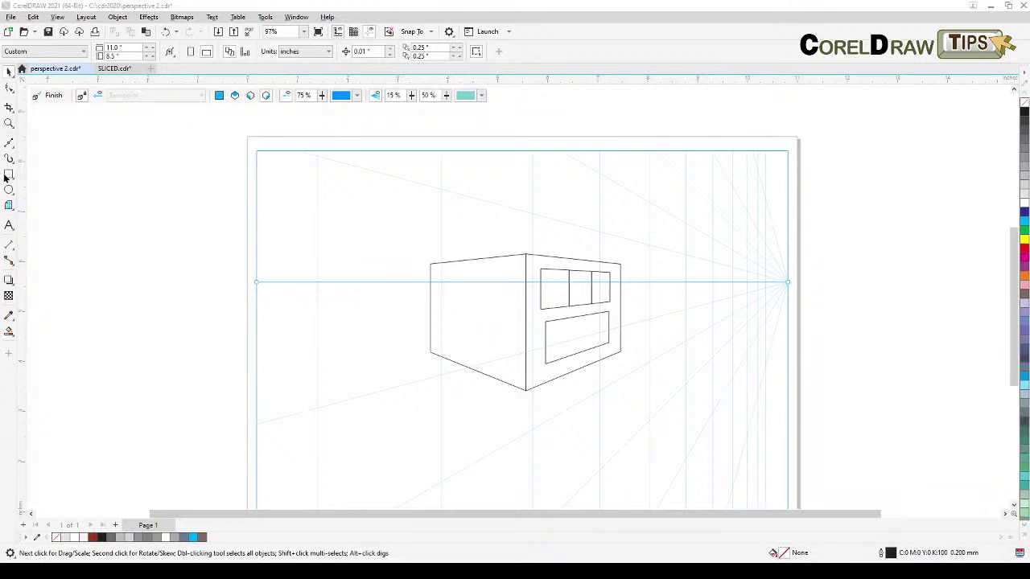
left_click(251, 96)
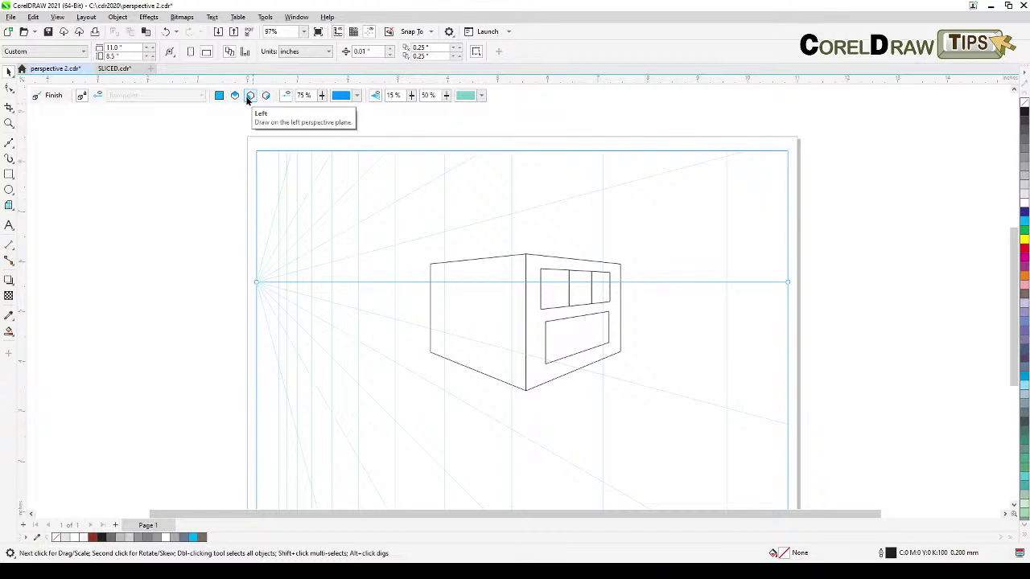
left_click(250, 98)
left_click(9, 173)
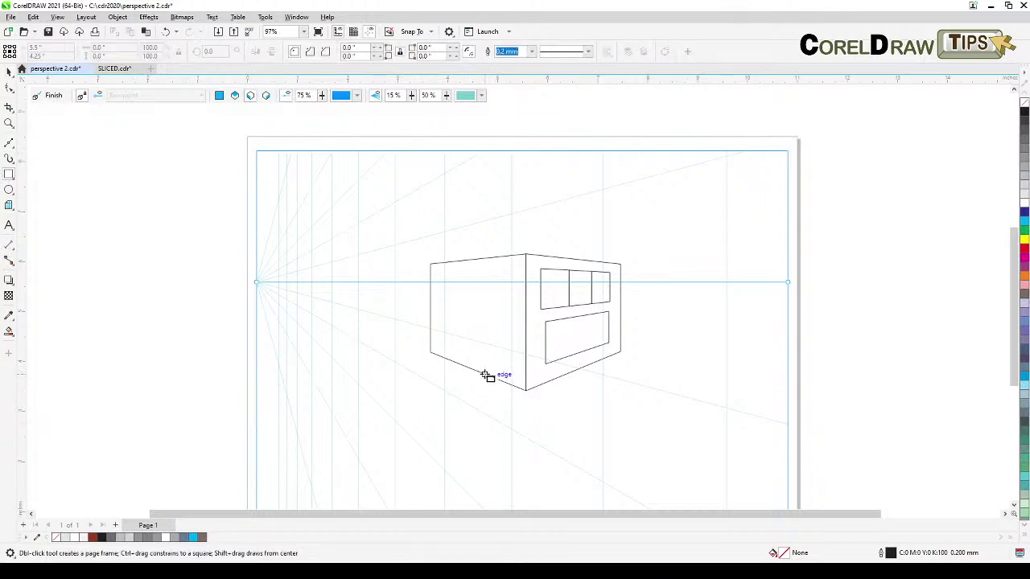
left_click(492, 367)
left_click_drag(492, 367, 505, 324)
left_click_drag(441, 316, 472, 357)
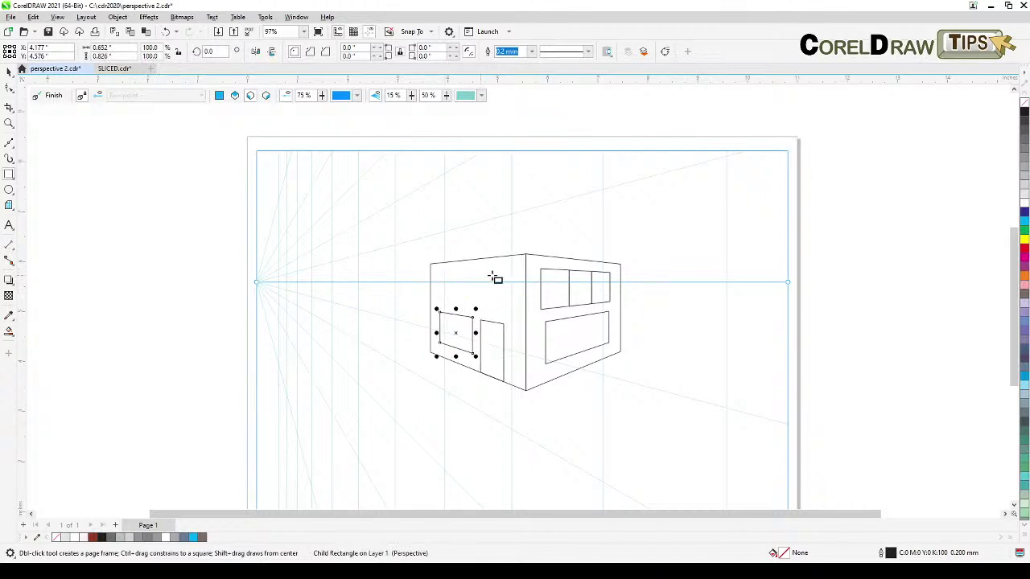
left_click(9, 71)
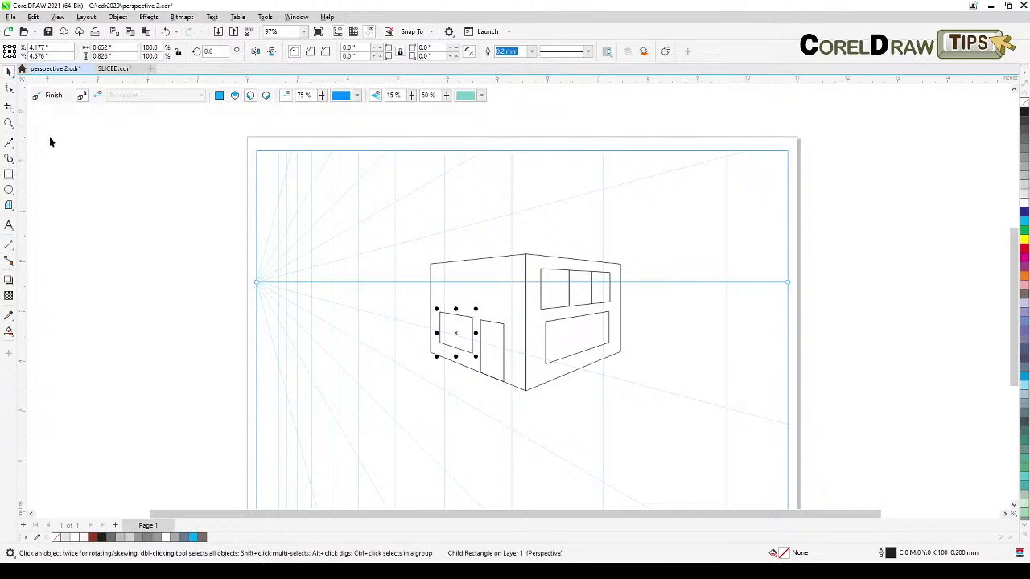
- Draw a 3-column, 1-row Graph Paper window grid on the left wall above the door and lower window
left_click(9, 206)
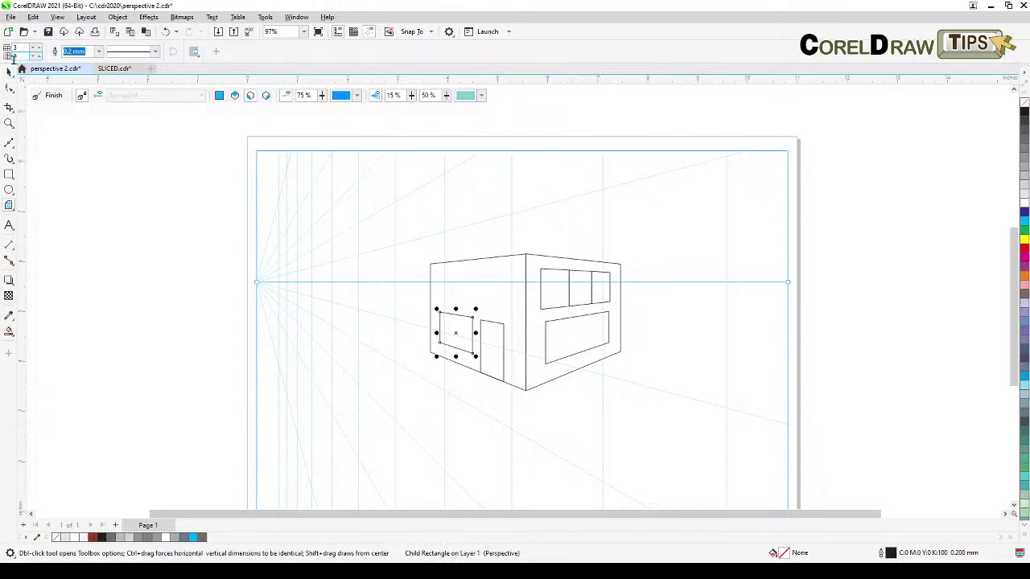
left_click_drag(445, 274, 463, 297)
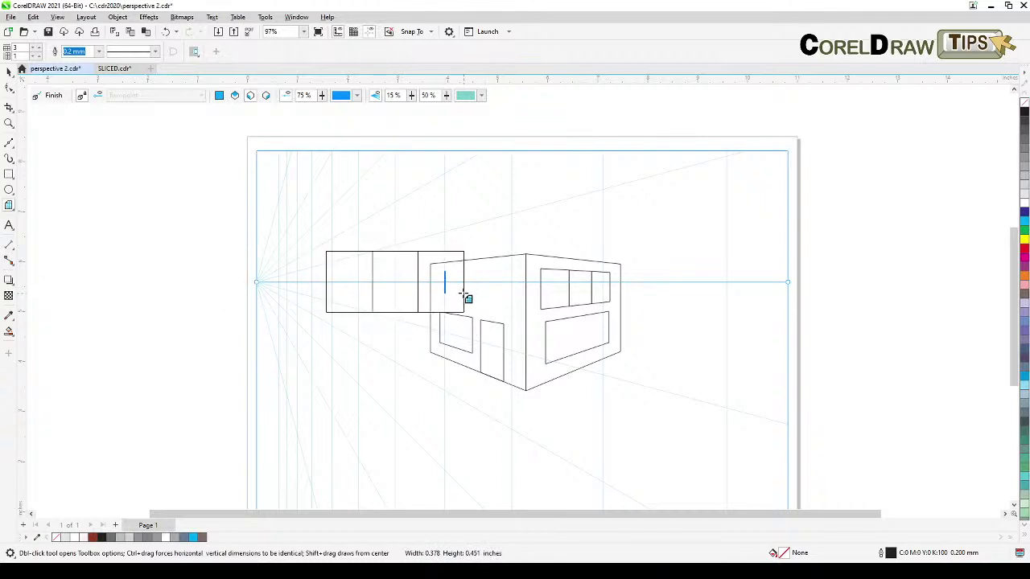
left_click_drag(463, 294, 477, 316)
left_click_drag(477, 263, 477, 266)
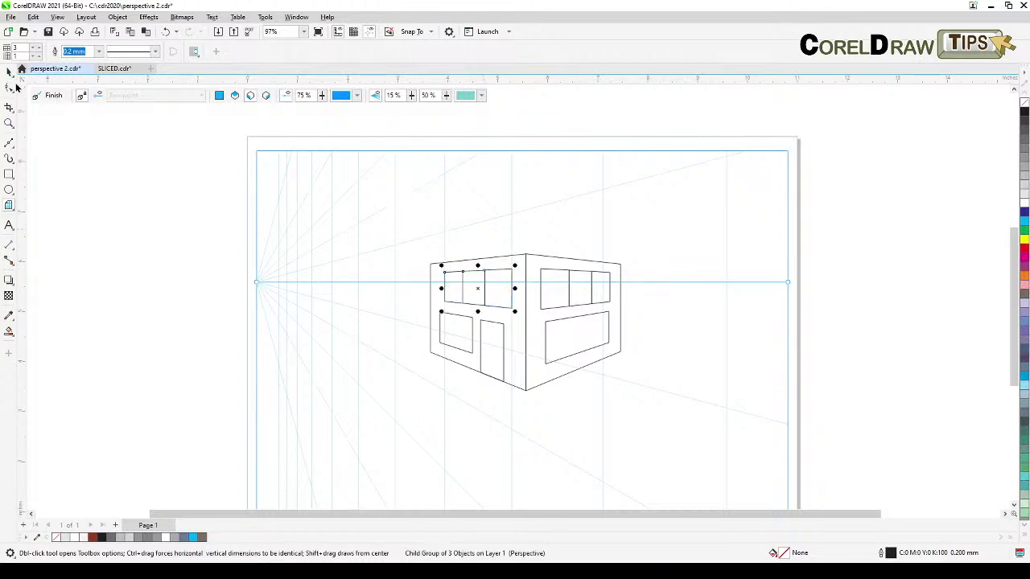
left_click(11, 73)
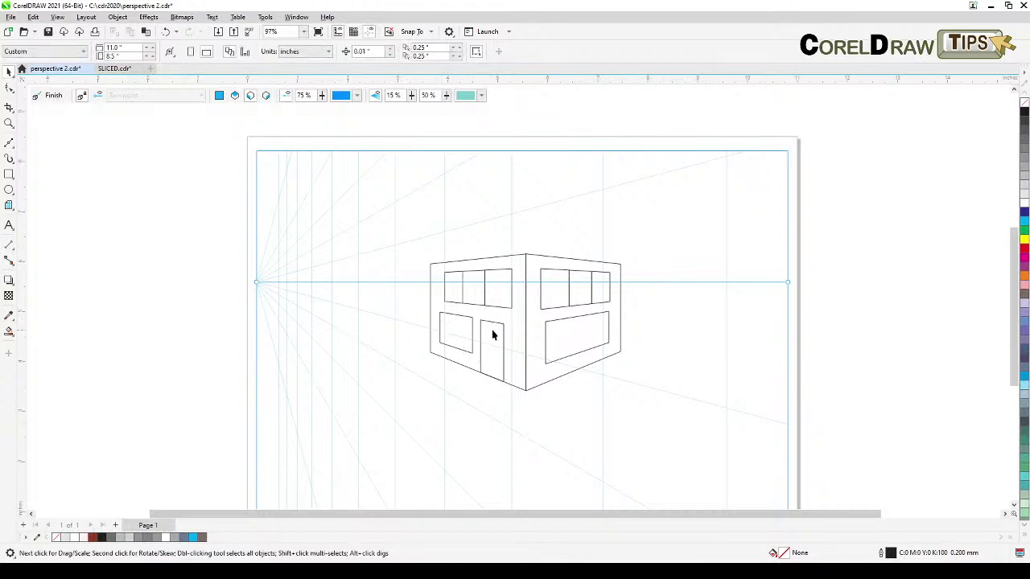
- Move the door along the left perspective plane closer to the building's corner edge
left_click(503, 353, "ctrl")
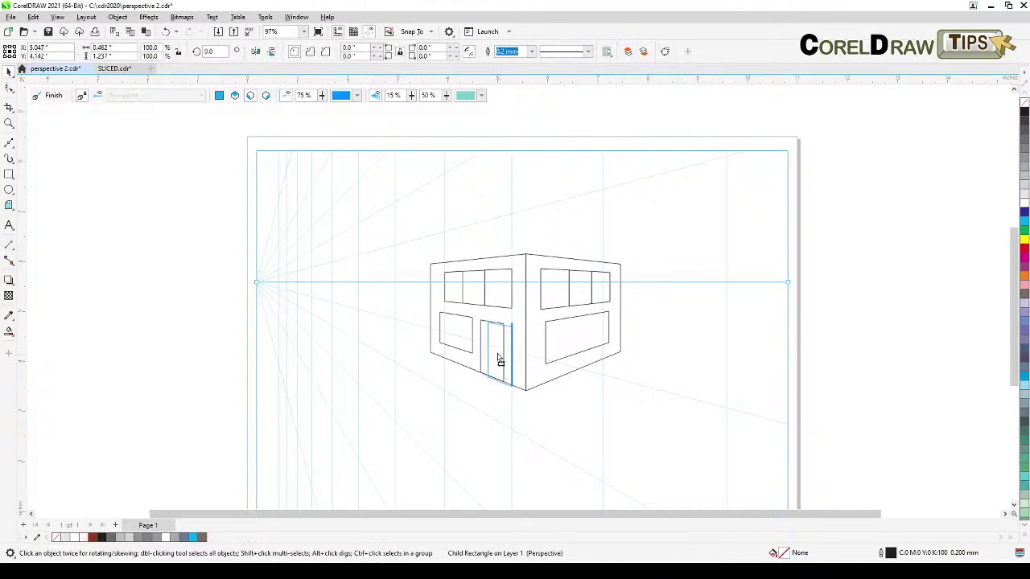
left_click(497, 361)
left_click(132, 367)
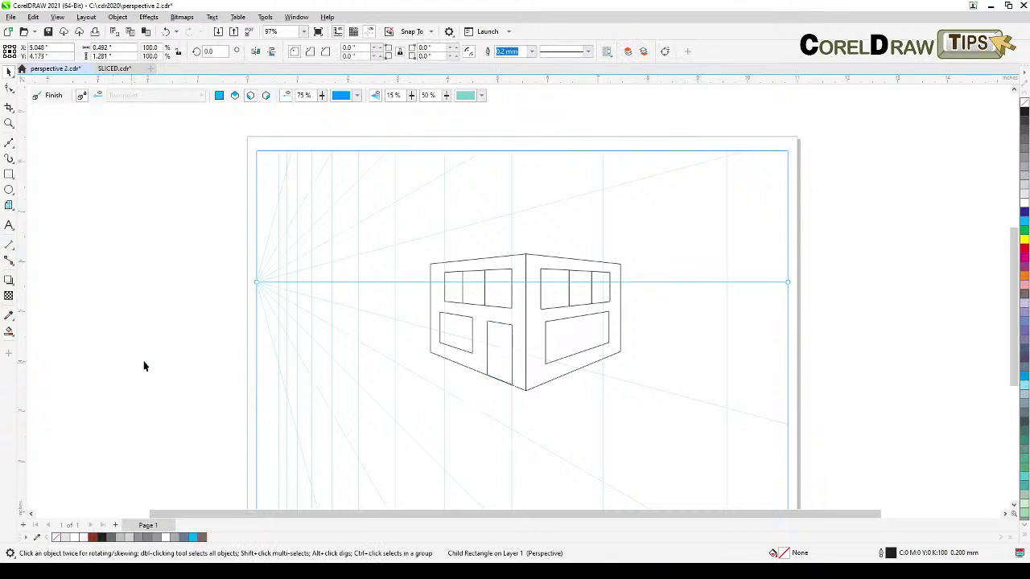
- Raise the top edges of both walls so they meet at the corner, making the right wall about 3.02 in high
left_click(485, 258)
left_click_drag(479, 249, 481, 238)
left_click(549, 267)
left_click_drag(574, 252, 554, 236)
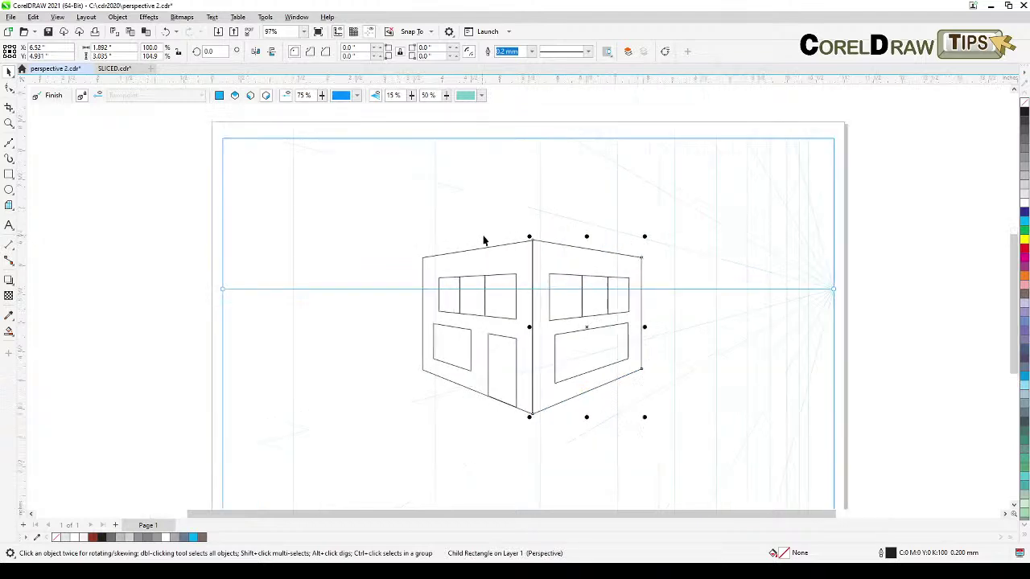
scroll(601, 256, "up", 5)
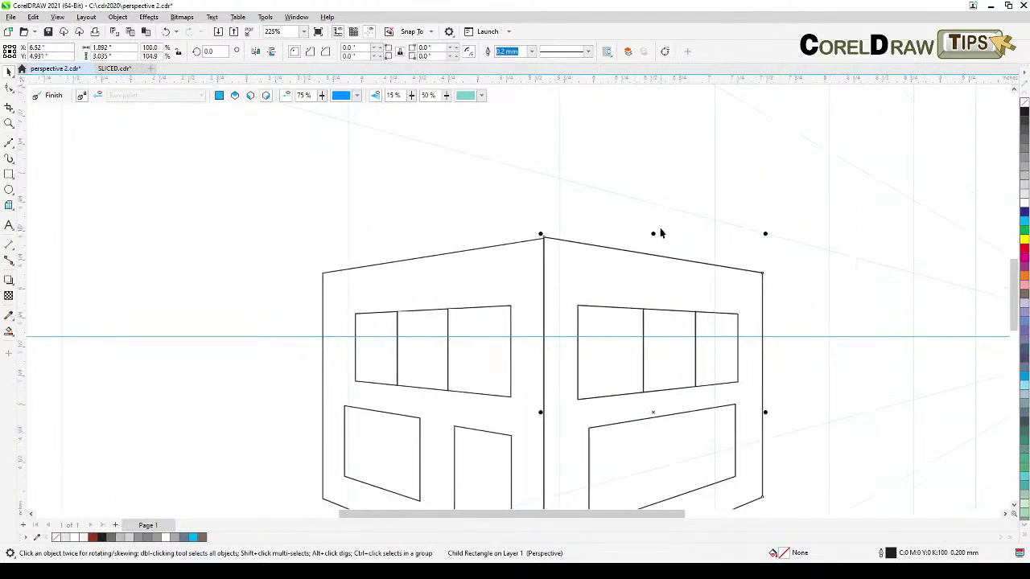
left_click_drag(653, 233, 651, 235)
scroll(649, 236, "down", 4)
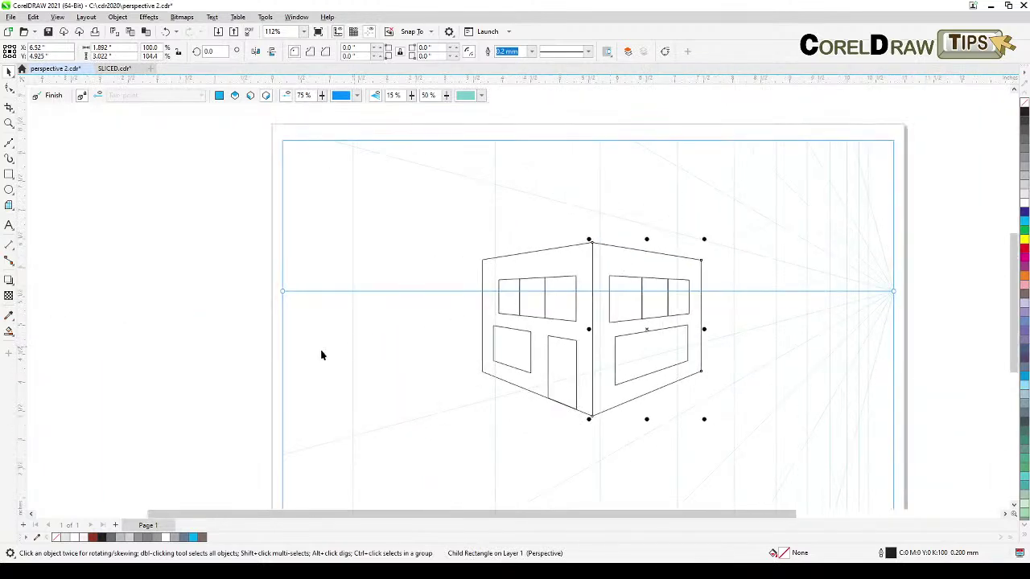
left_click(226, 380)
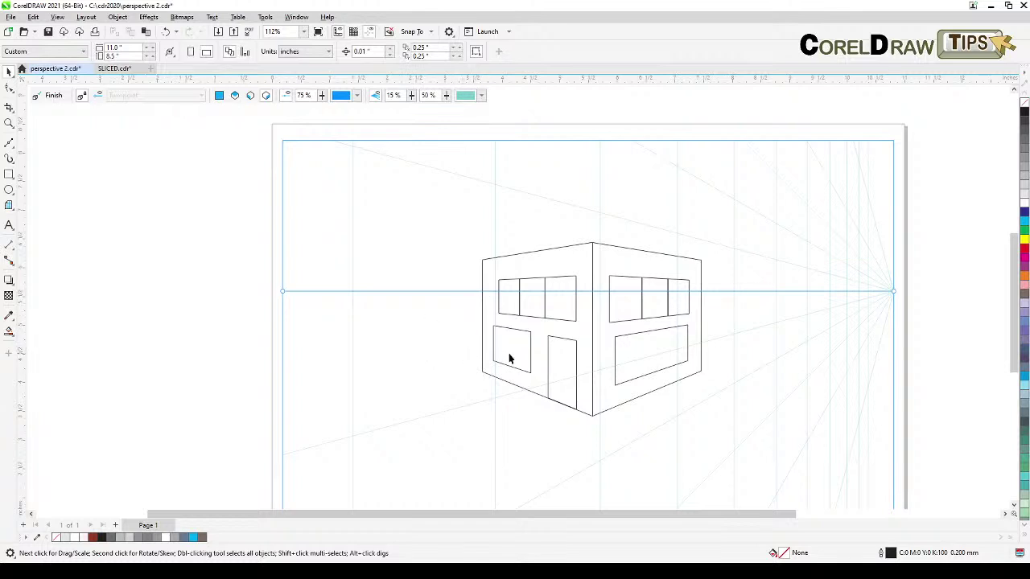
- Examine the reference image of the building scene in Snagit Editor and compare it with the drawn corner building
left_click_drag(1029, 362, 896, 357)
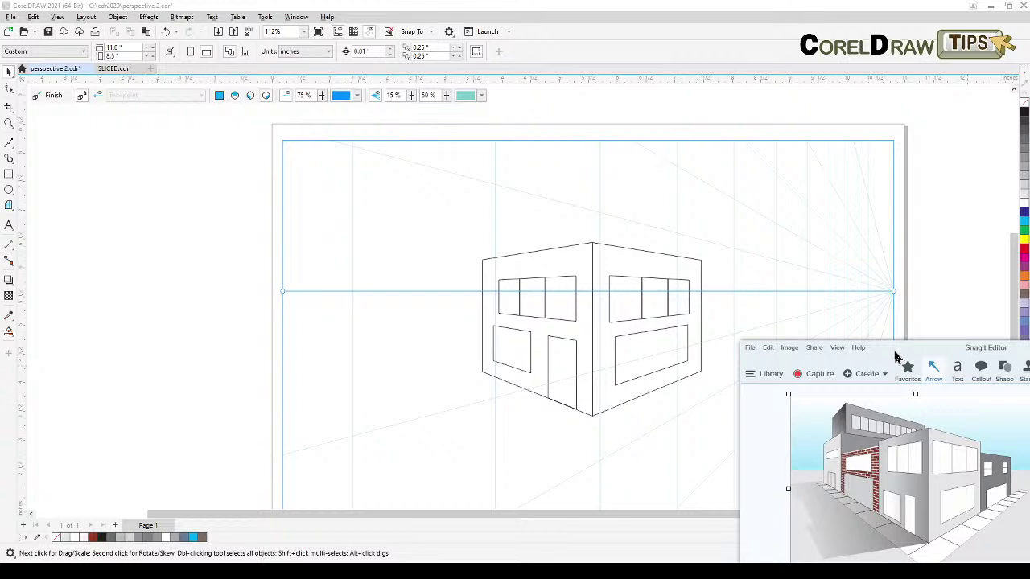
left_click_drag(896, 356, 929, 356)
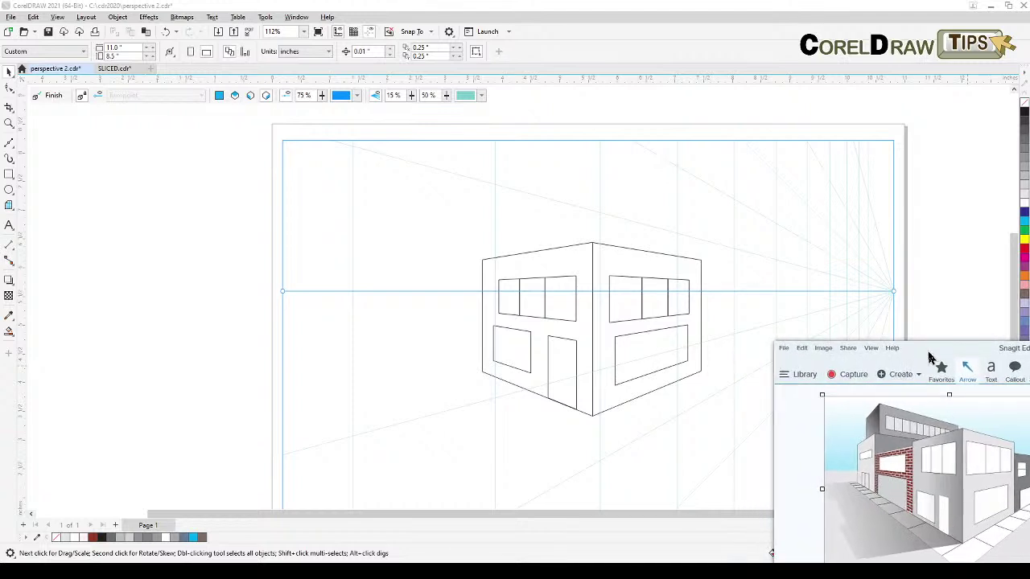
left_click_drag(929, 357, 1029, 356)
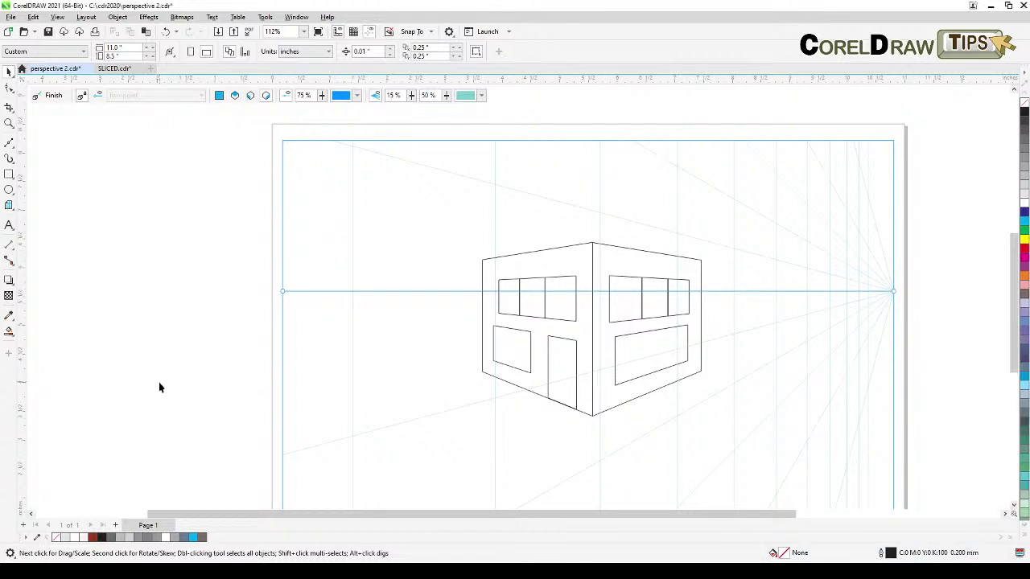
- Finish editing the corner building's perspective group and leave it deselected
scroll(159, 383, "down", 1)
left_click_drag(159, 383, 271, 359)
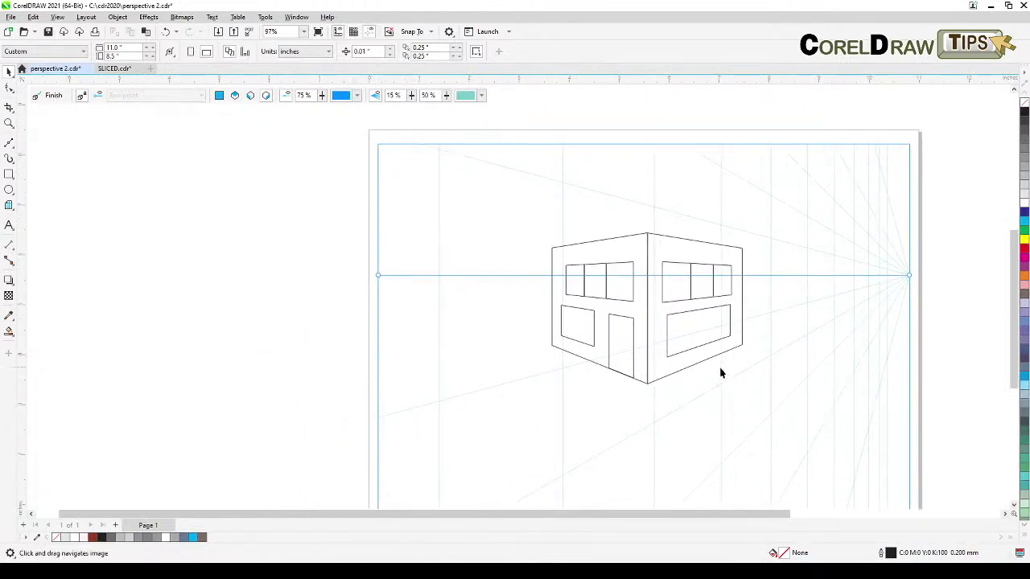
left_click(50, 97)
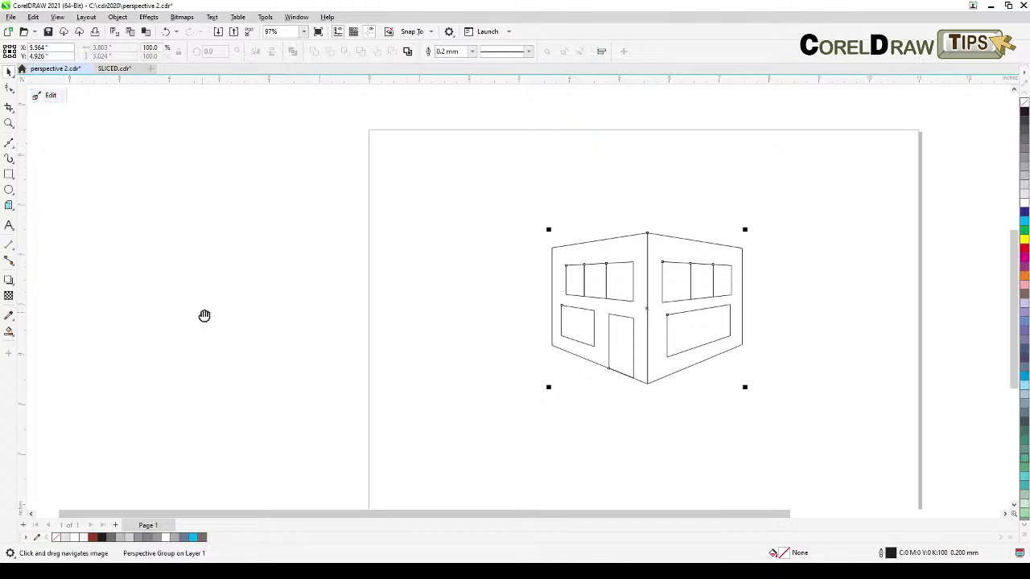
left_click(355, 322)
- Draw a flat wall rectangle about 3.16 by 2.18 in in the empty area beside the corner building
left_click_drag(431, 281, 433, 258)
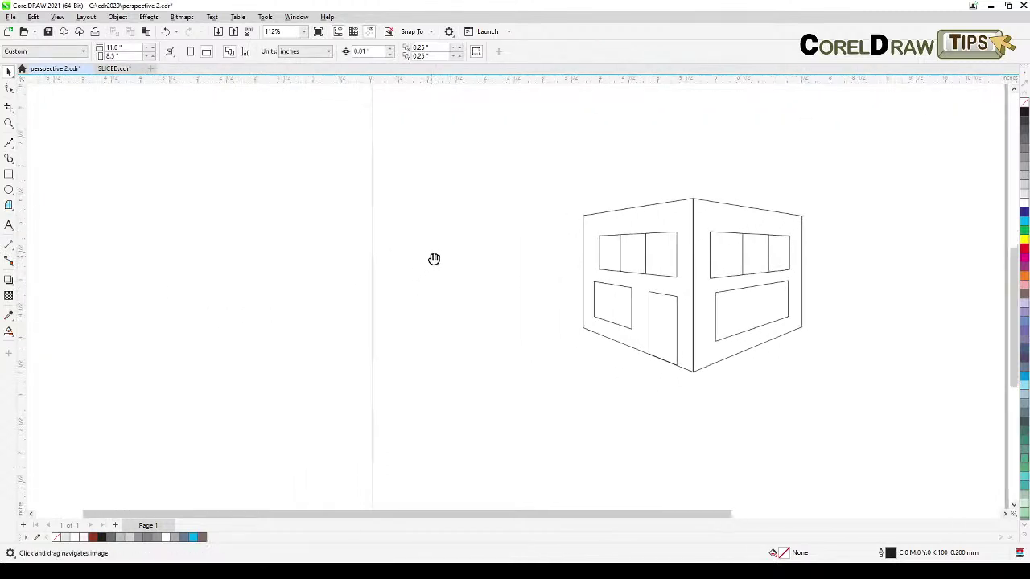
left_click(9, 175)
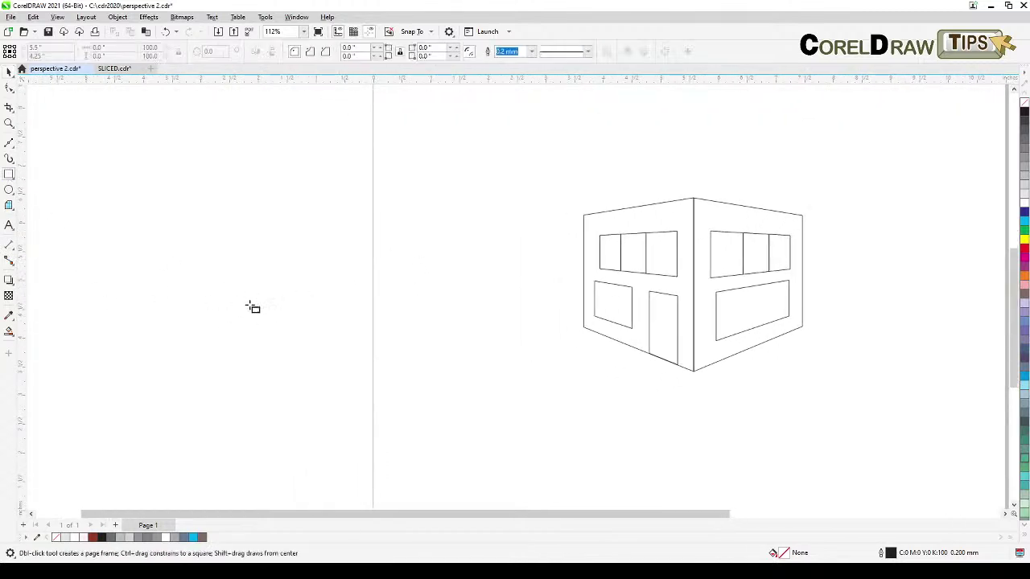
left_click_drag(284, 221, 469, 348)
left_click(9, 71)
scroll(363, 284, "up", 2)
scroll(202, 223, "up", 2)
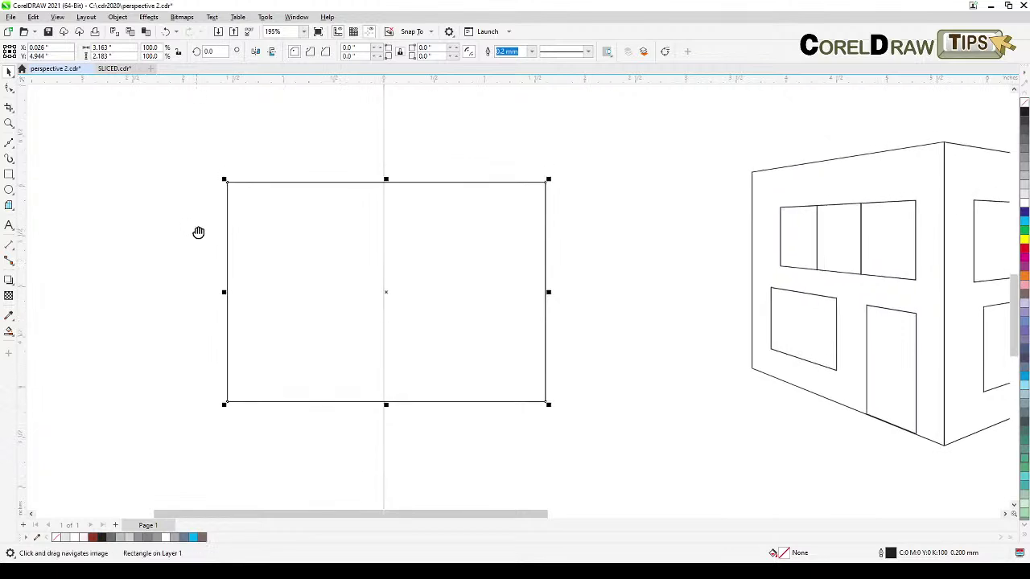
left_click(177, 223)
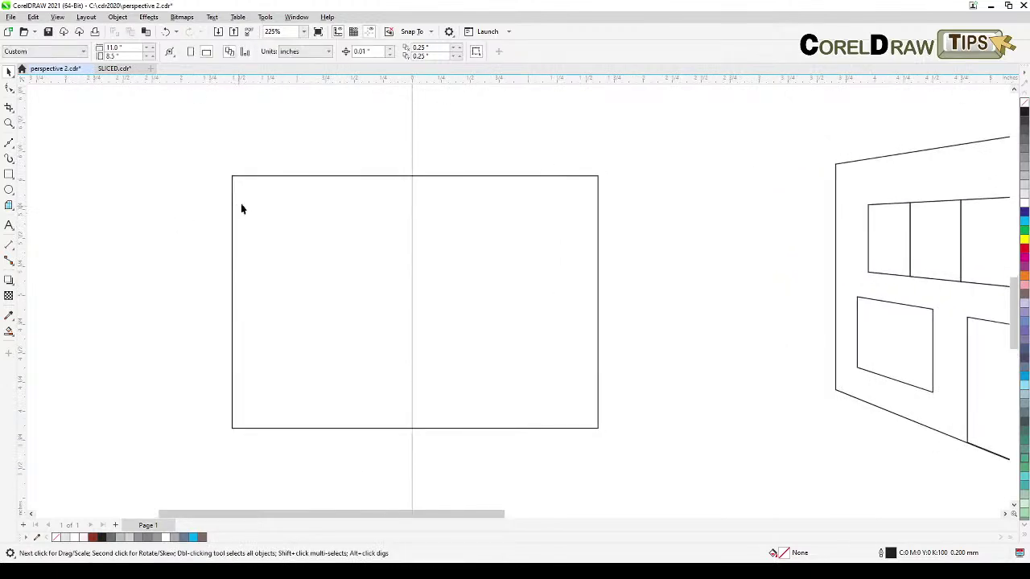
- Draw a small brick rectangle about 0.3 by 0.12 in just inside the wall rectangle's upper-left corner
left_click(9, 175)
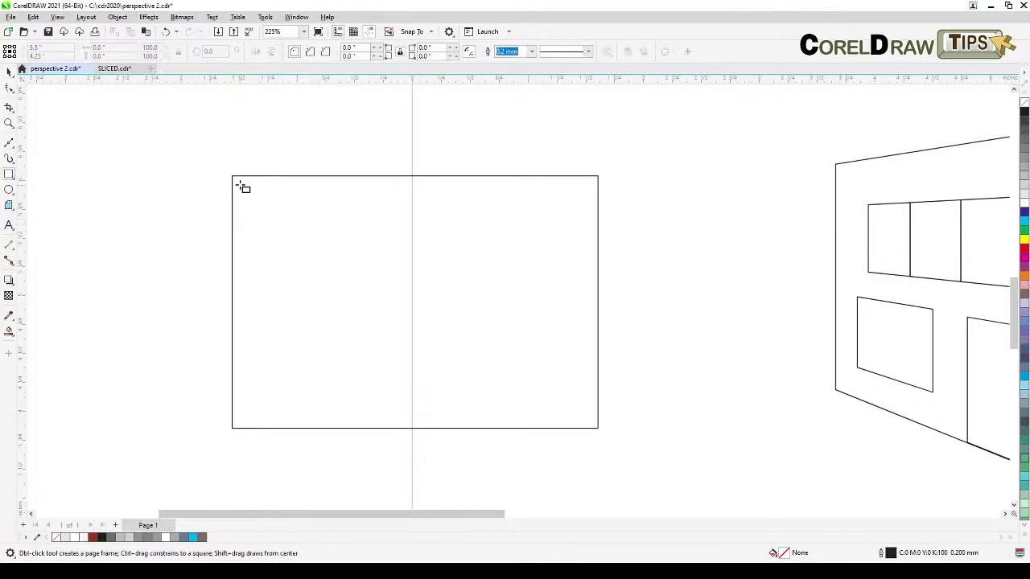
left_click_drag(239, 183, 278, 198)
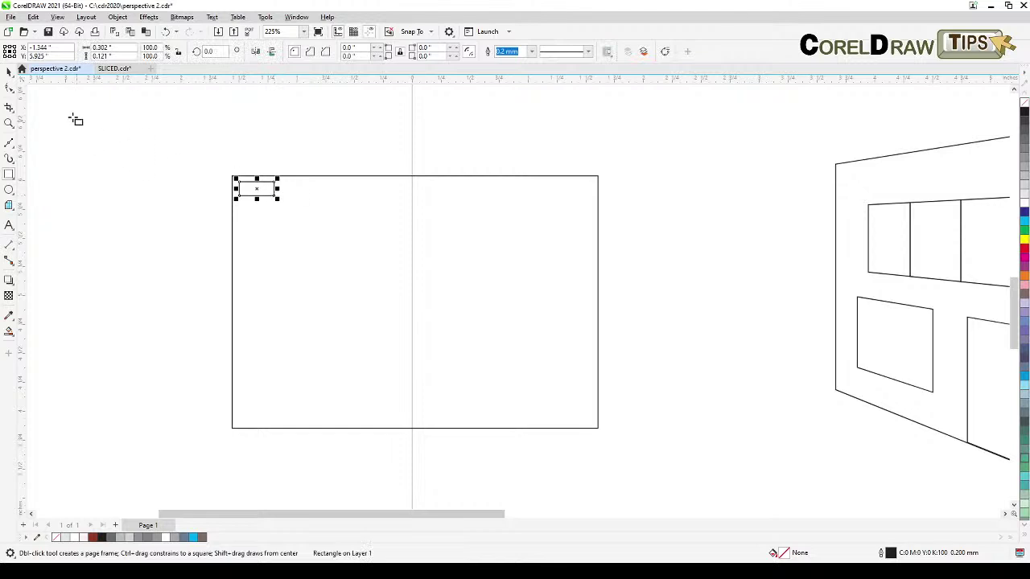
left_click(10, 72)
left_click(217, 189)
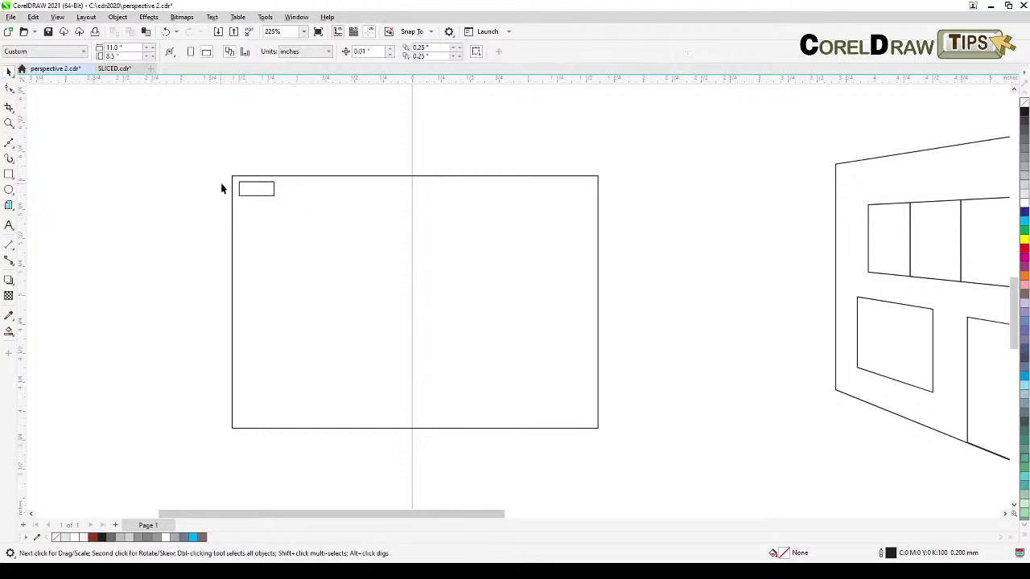
- Duplicate the brick horizontally with a small, even gap to make a row of ten along the wall rectangle's top edge
left_click(246, 186)
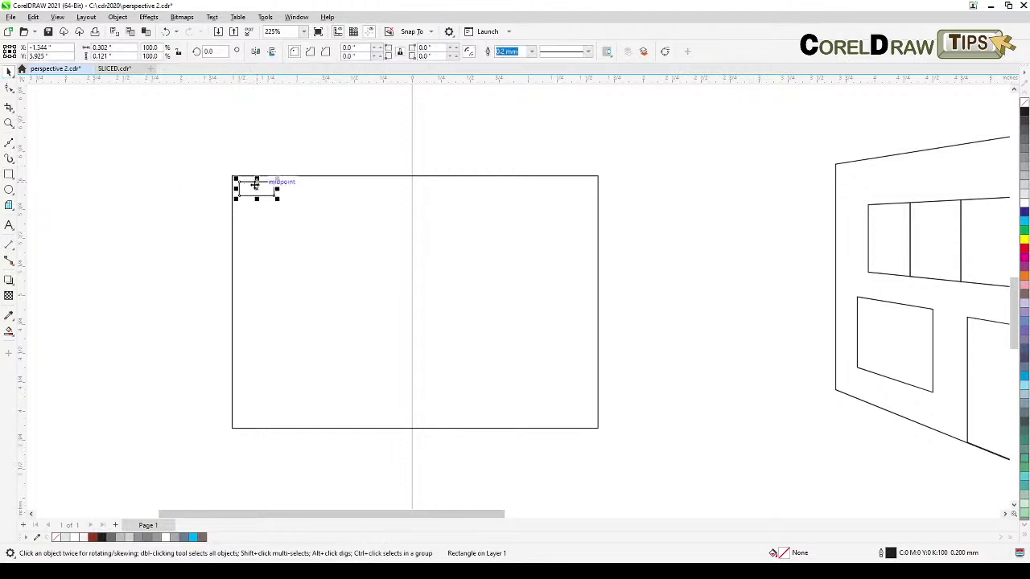
key("KP_Add")
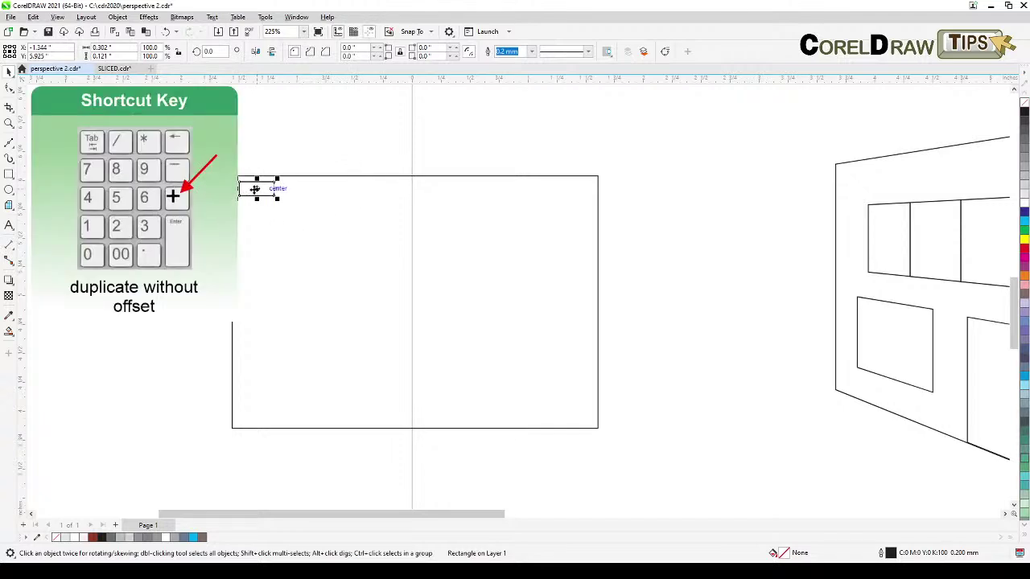
left_click_drag(258, 188, 299, 207)
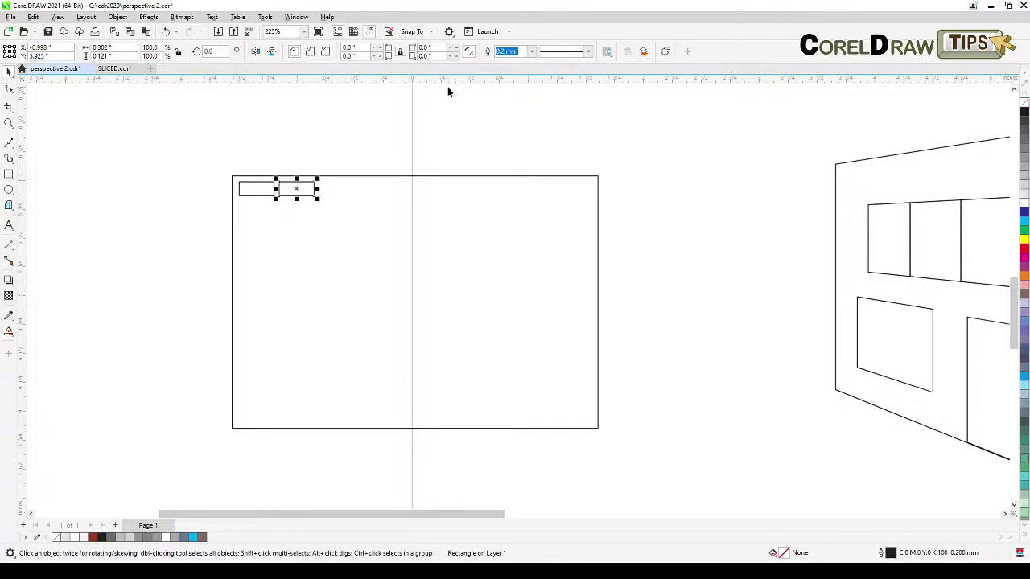
key("ctrl+d")
key("ctrl+d")
key("ctrl+d")
key("ctrl+d")
key("ctrl+d")
key("ctrl+d")
key("ctrl+d")
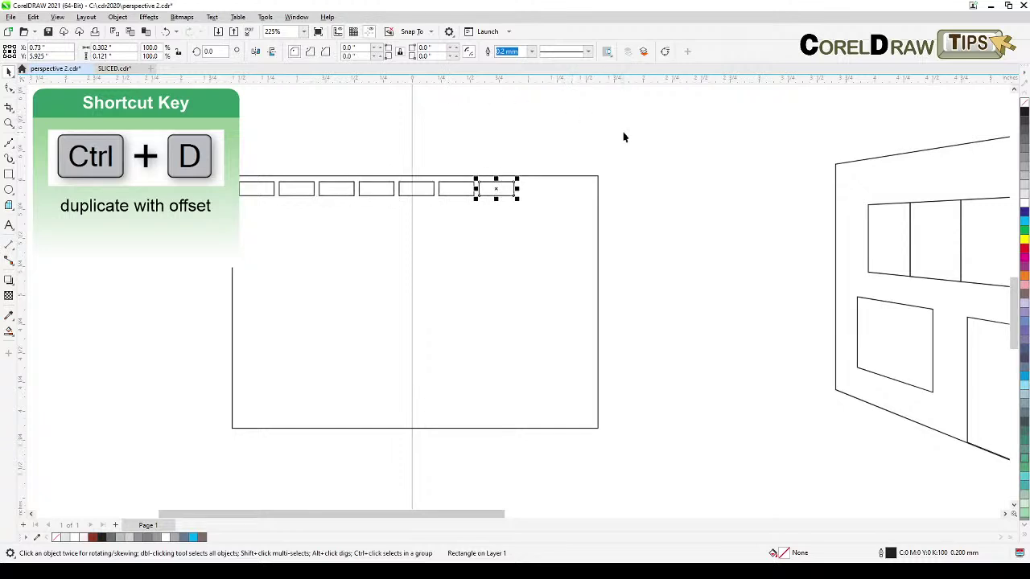
key("ctrl+d")
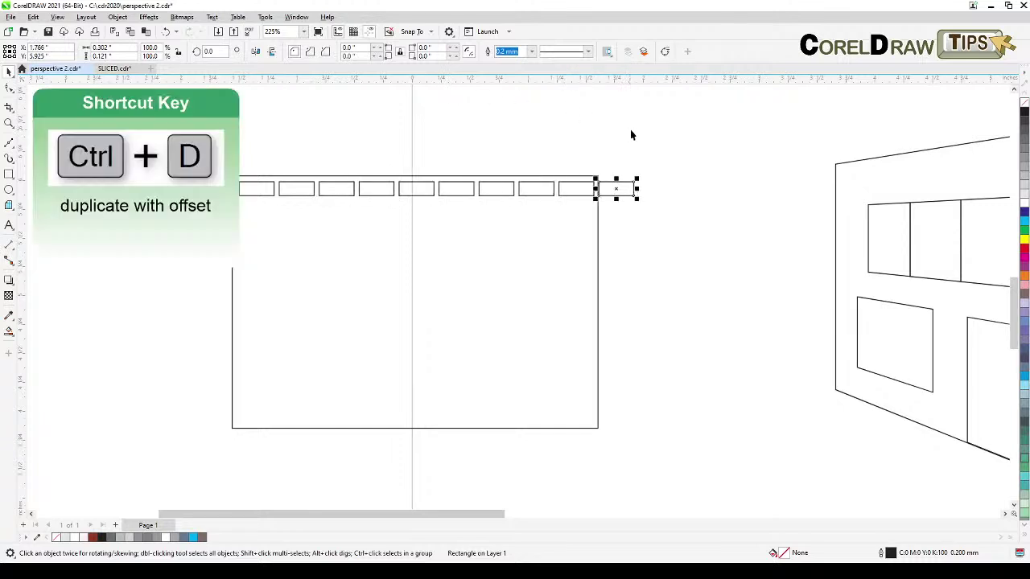
left_click(679, 177)
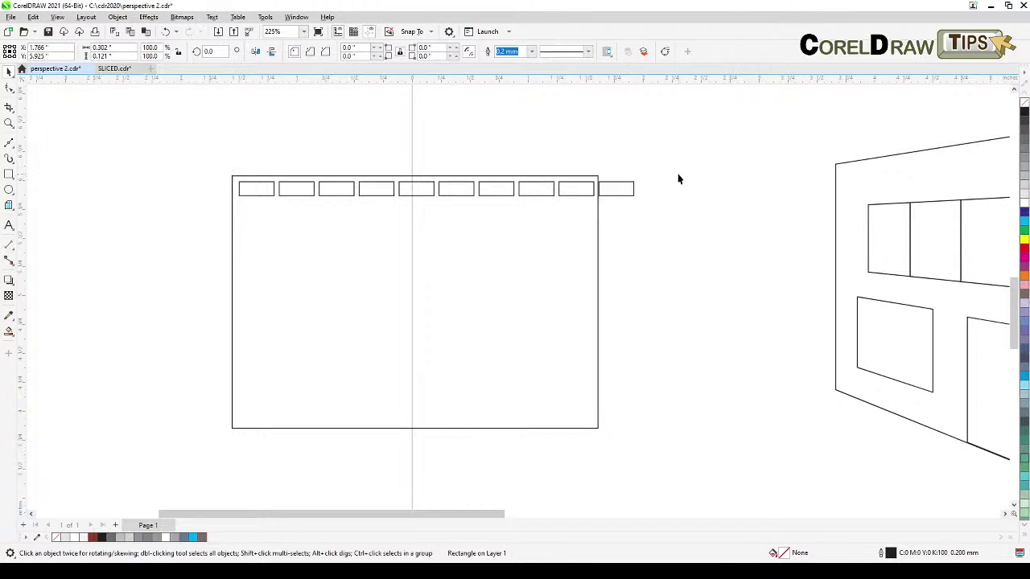
- Duplicate the ten-brick row directly below and shift the copy about 0.17 in left to stagger the bricks
left_click_drag(704, 169, 177, 253)
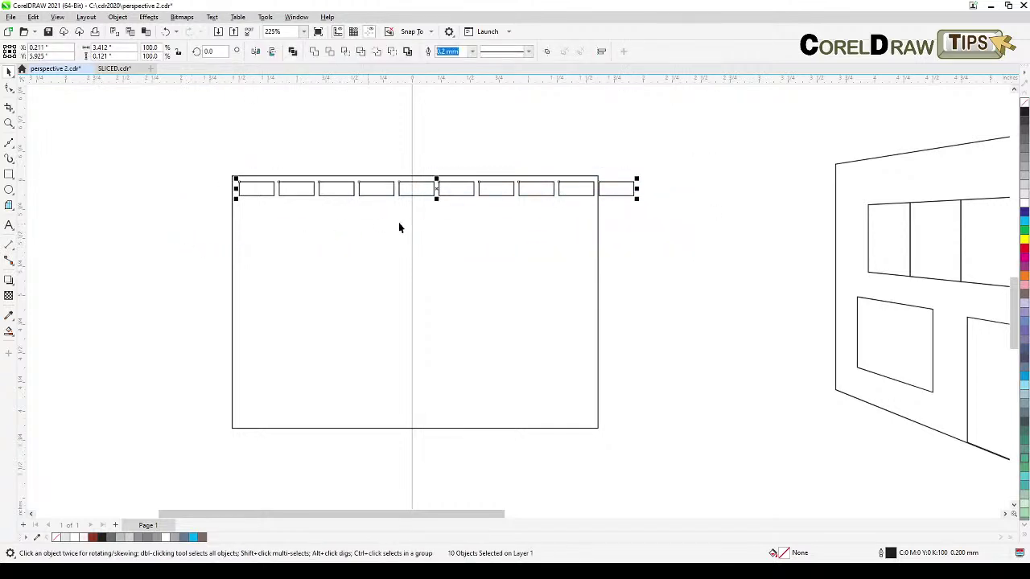
key("KP_Add")
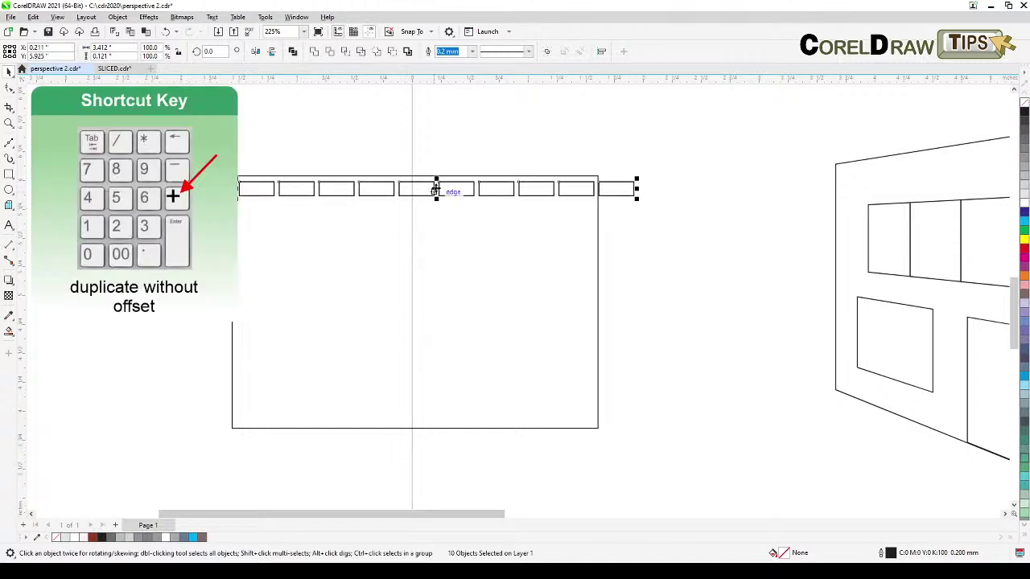
left_click_drag(437, 184, 433, 212)
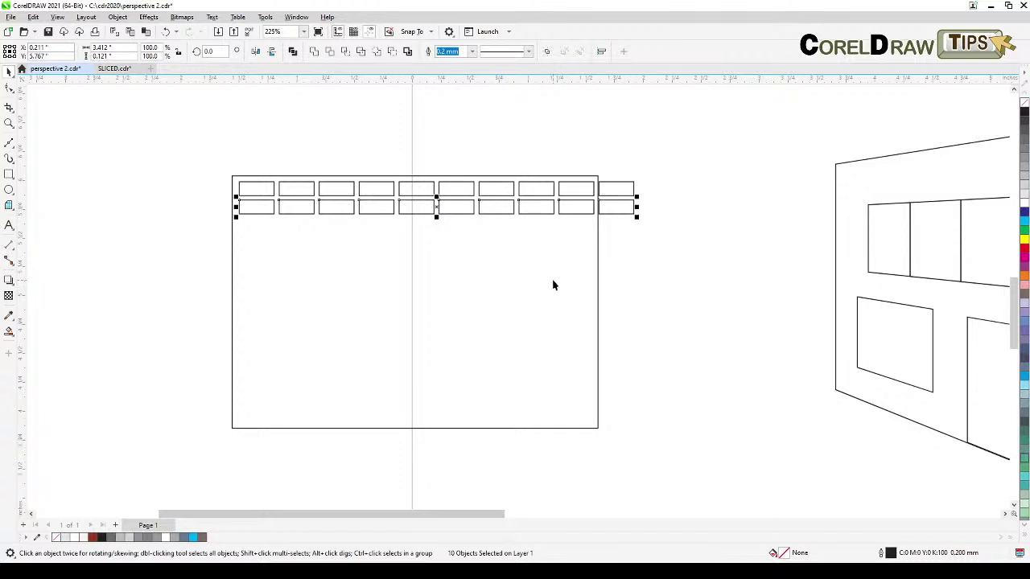
key("Left")
key("Left")
key("Left")
key("Left")
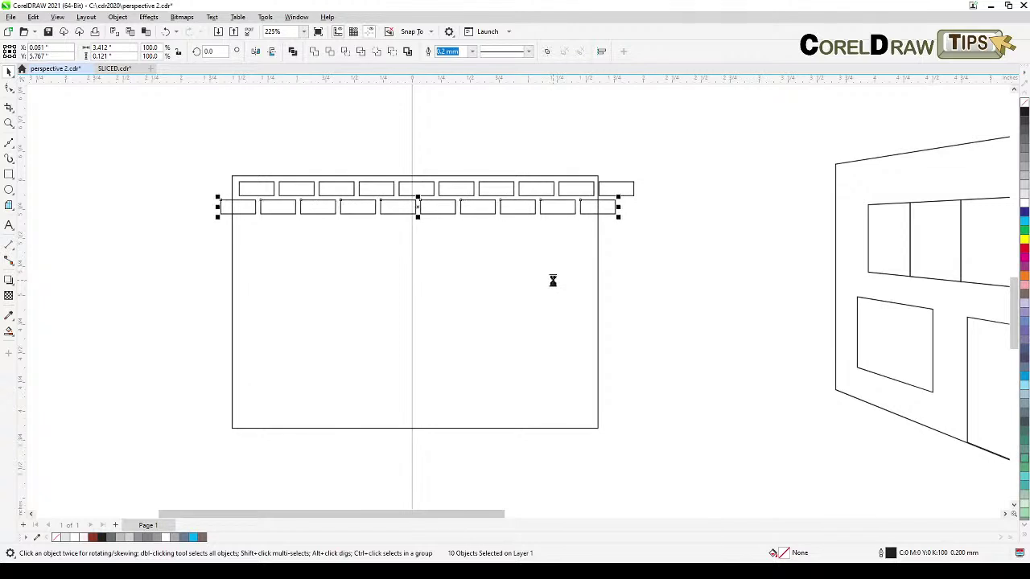
left_click(662, 274)
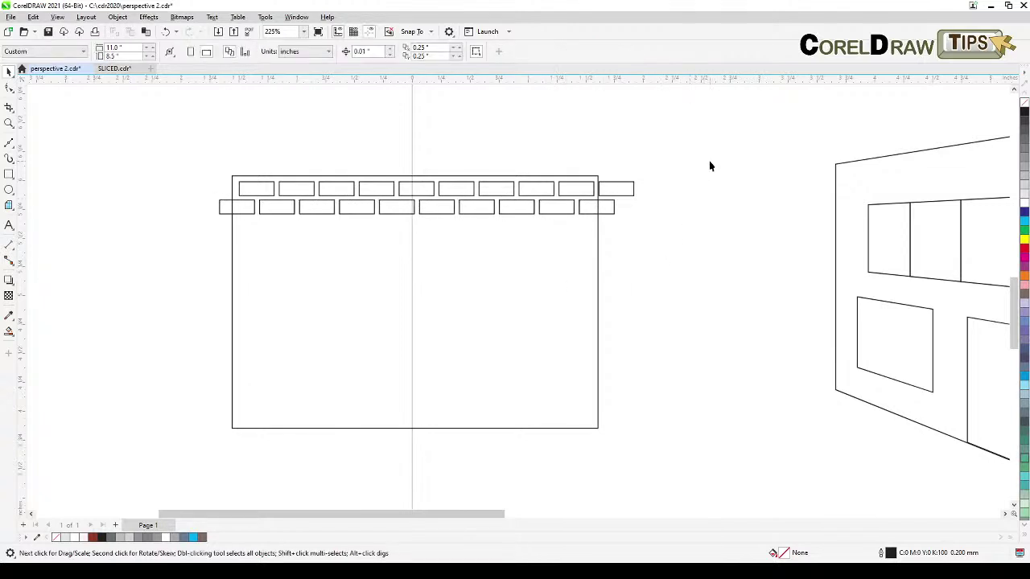
- Duplicate the two staggered brick rows downward at even spacing until fourteen rows cover the wall rectangle
left_click_drag(711, 163, 161, 271)
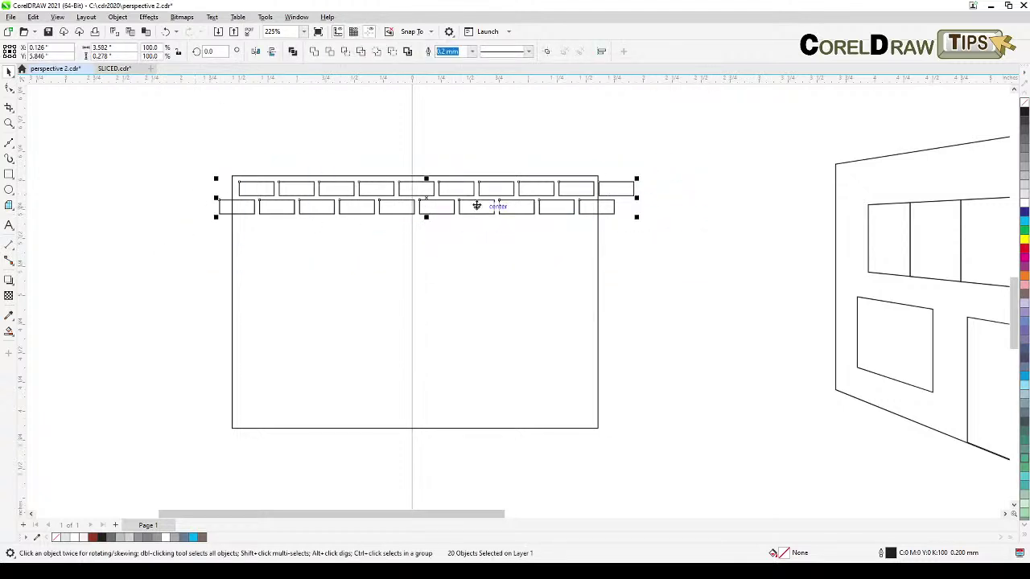
key("KP_Add")
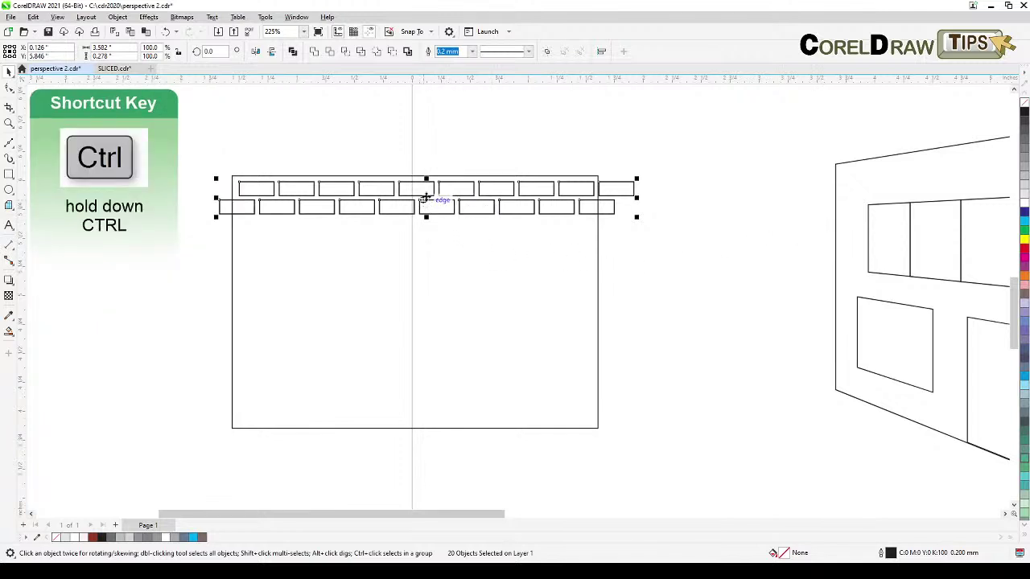
left_click_drag(424, 198, 435, 239)
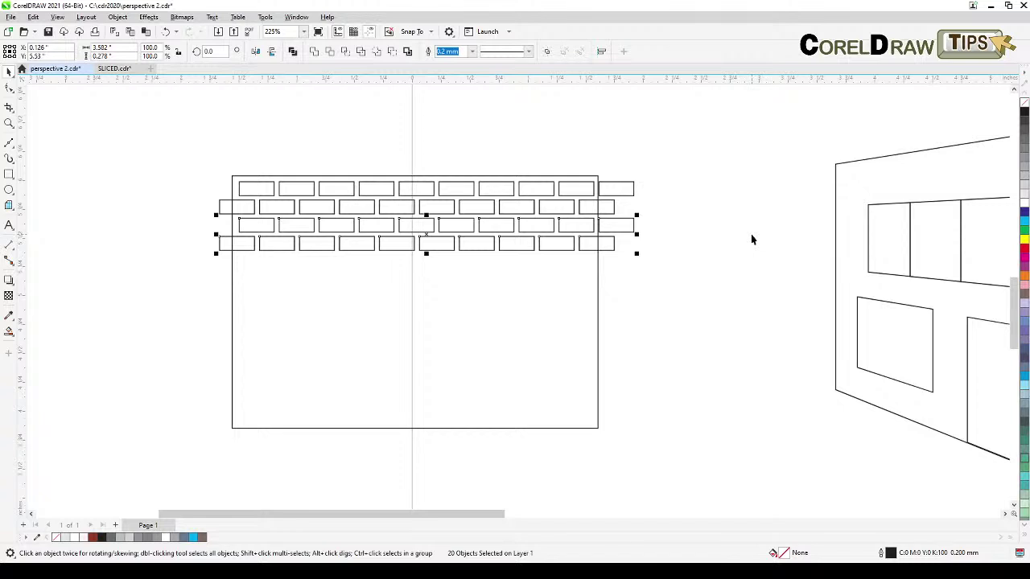
key("ctrl+d")
key("ctrl+d")
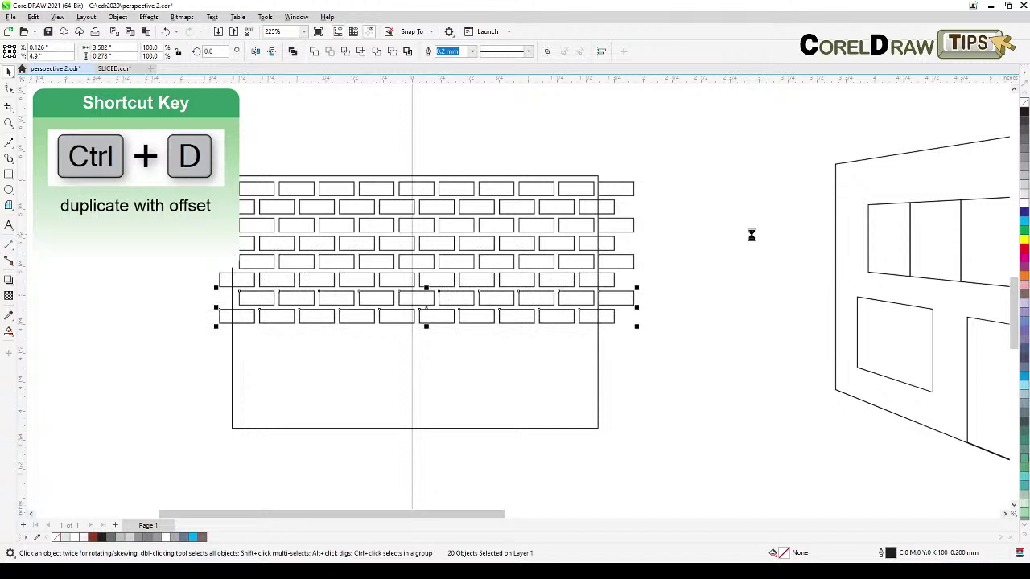
key("ctrl+d")
key("ctrl+d")
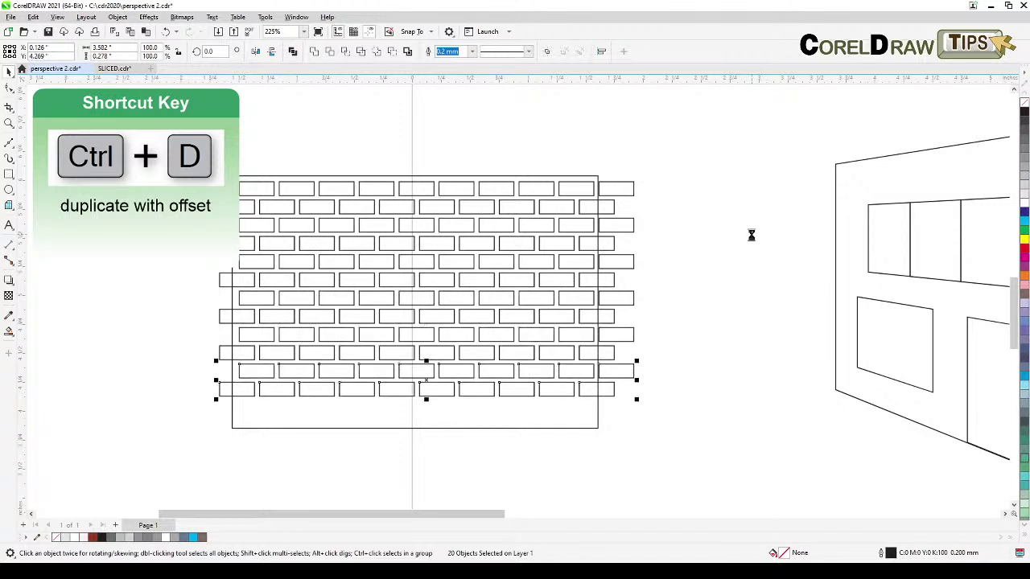
key("ctrl+d")
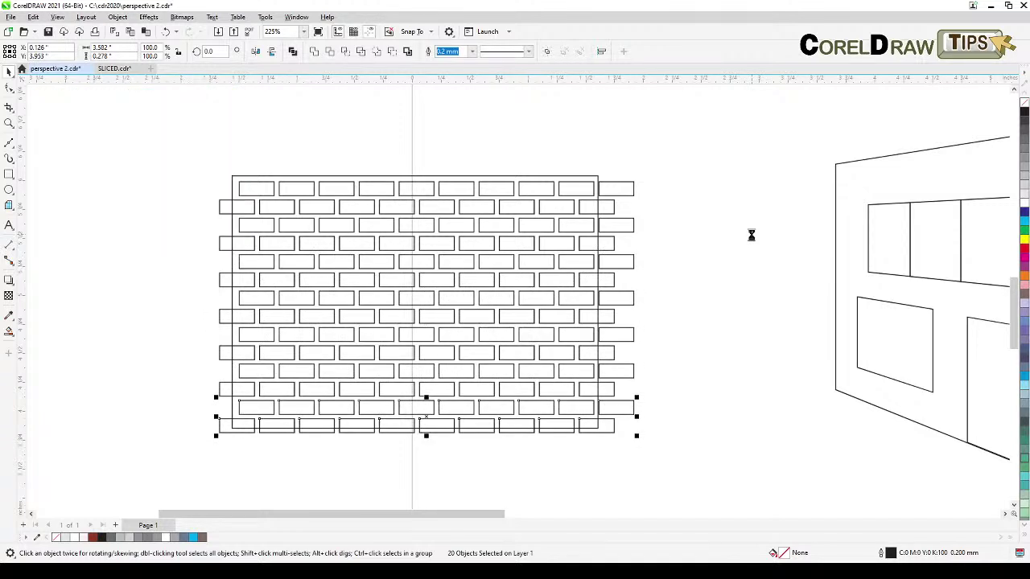
left_click(731, 326)
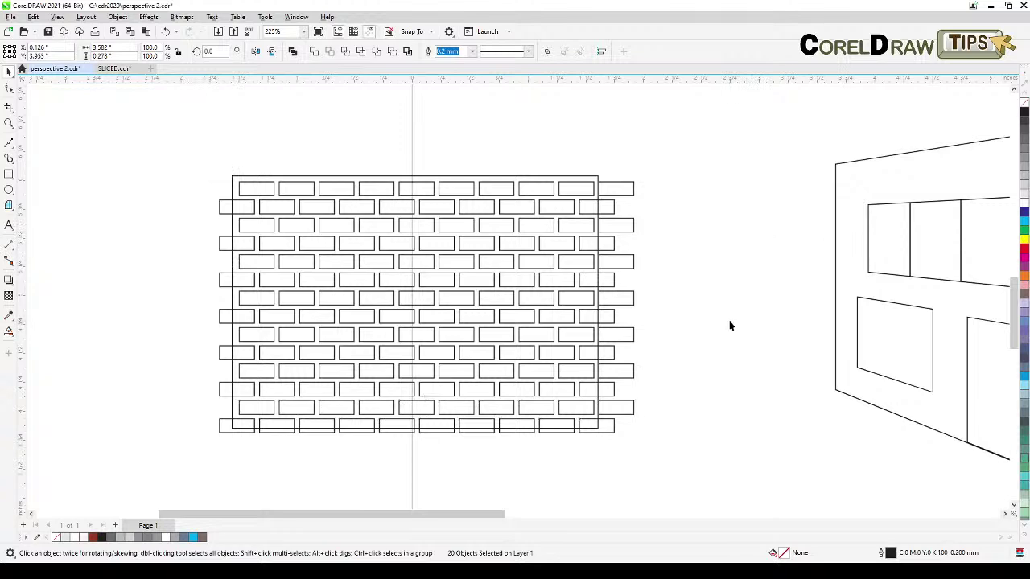
- Stretch the wall rectangle's bottom edge below the last brick row, making it about 2.27 in high
left_click(556, 176)
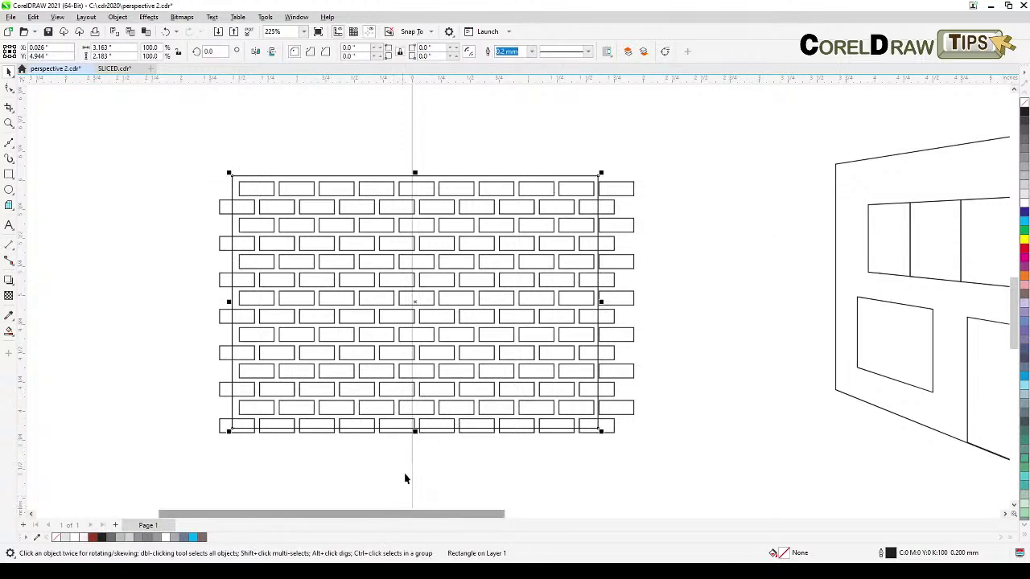
scroll(414, 461, "up", 1)
left_click_drag(415, 425, 419, 437)
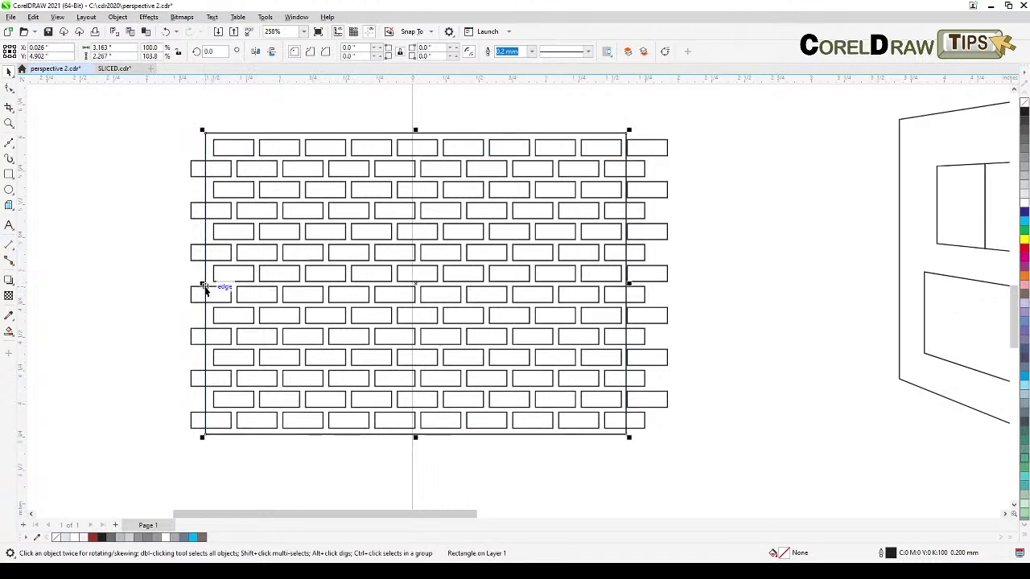
left_click_drag(202, 285, 205, 286)
left_click(147, 233)
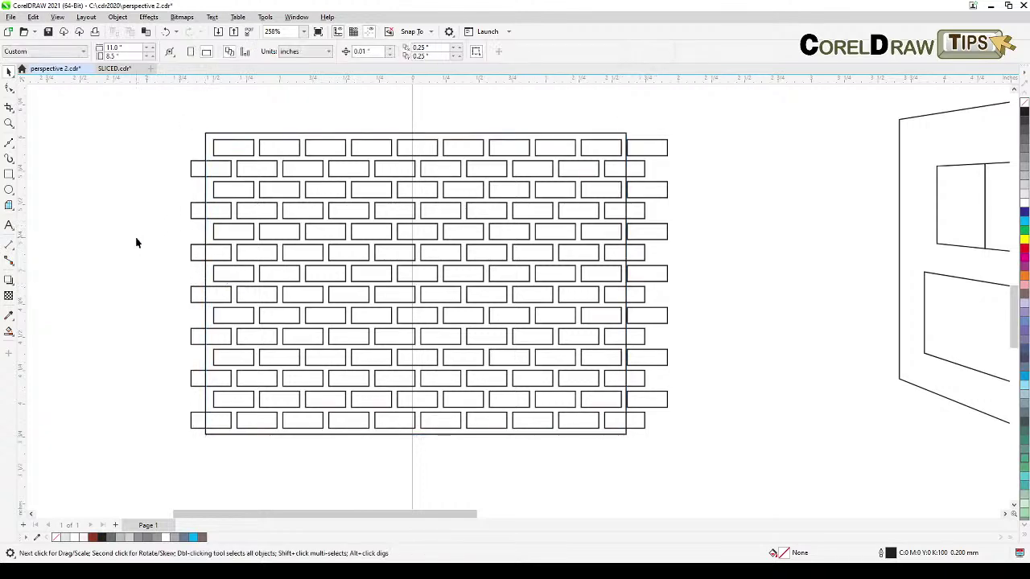
- Shorten the seven overhanging bricks at the wall's left edge to about 0.13 in wide, aligned with the other rows
left_click(200, 168)
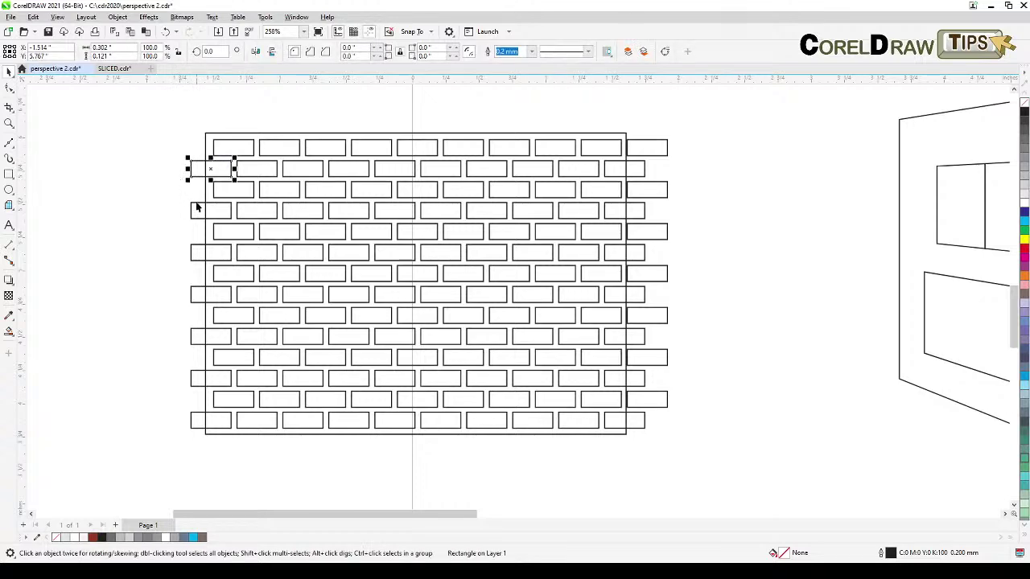
left_click(167, 173)
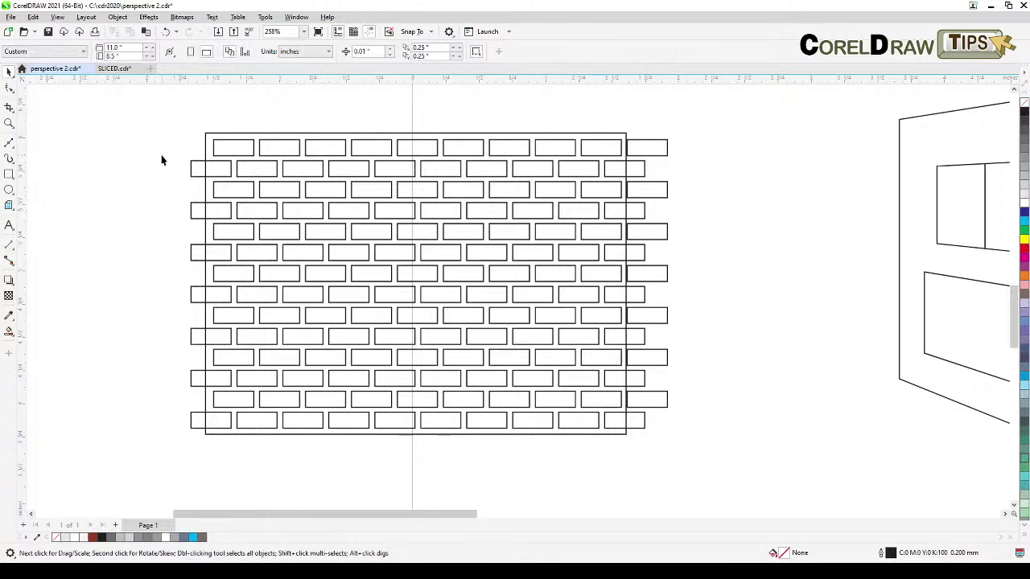
left_click_drag(220, 299, 237, 437)
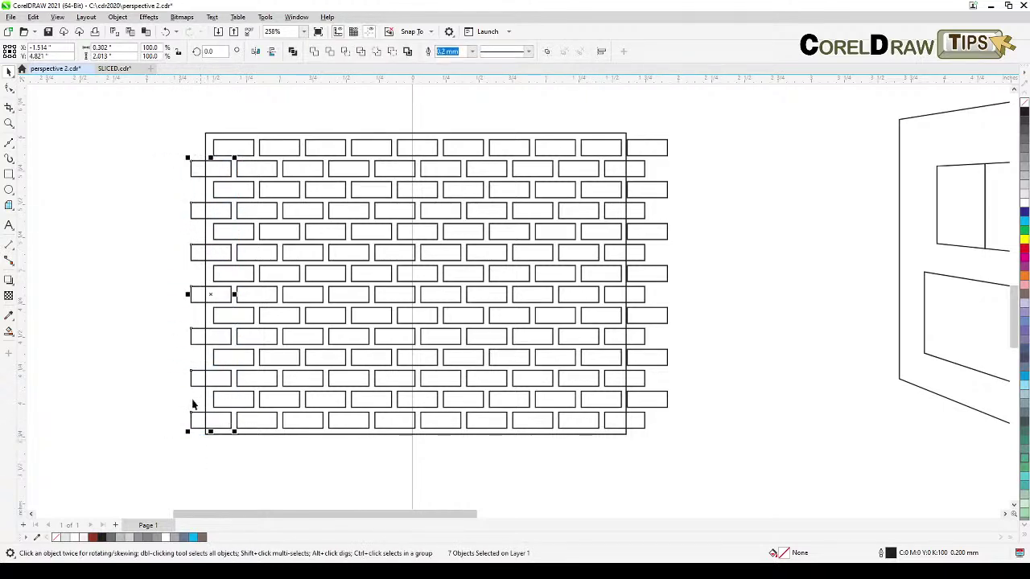
left_click_drag(188, 295, 214, 274)
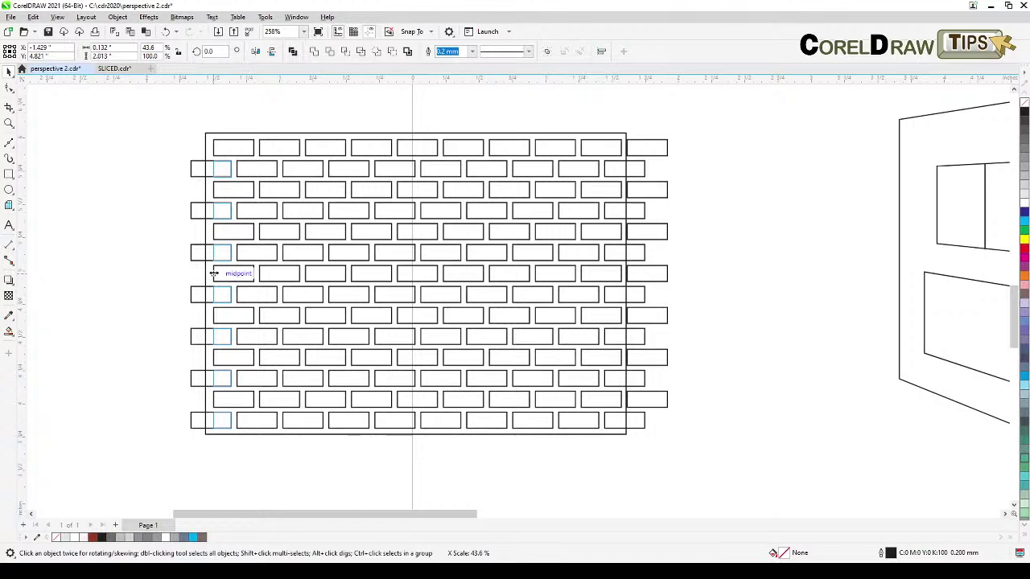
left_click_drag(214, 274, 214, 275)
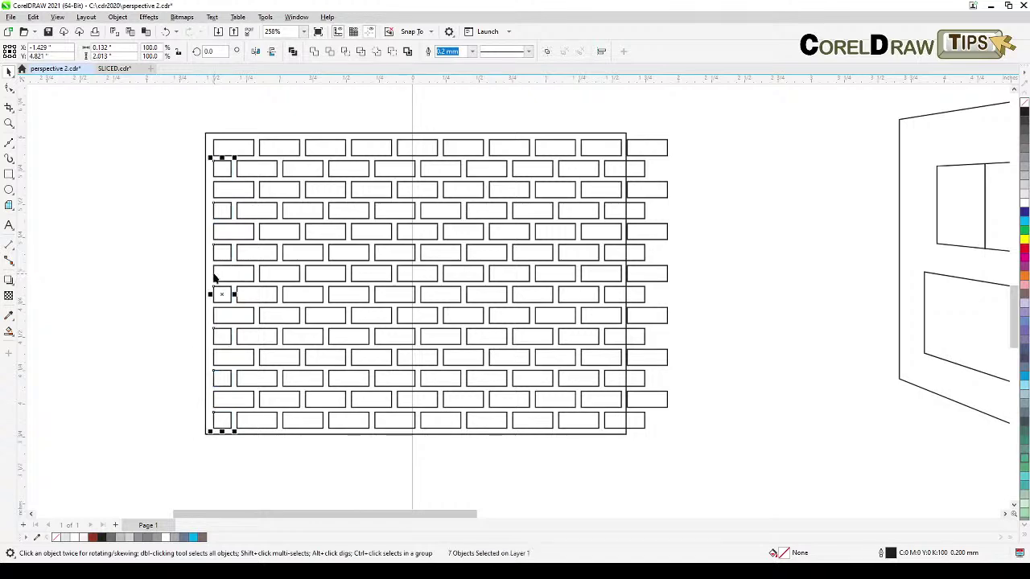
- Delete the seven bricks lying entirely outside the wall rectangle's right edge
left_click(164, 256)
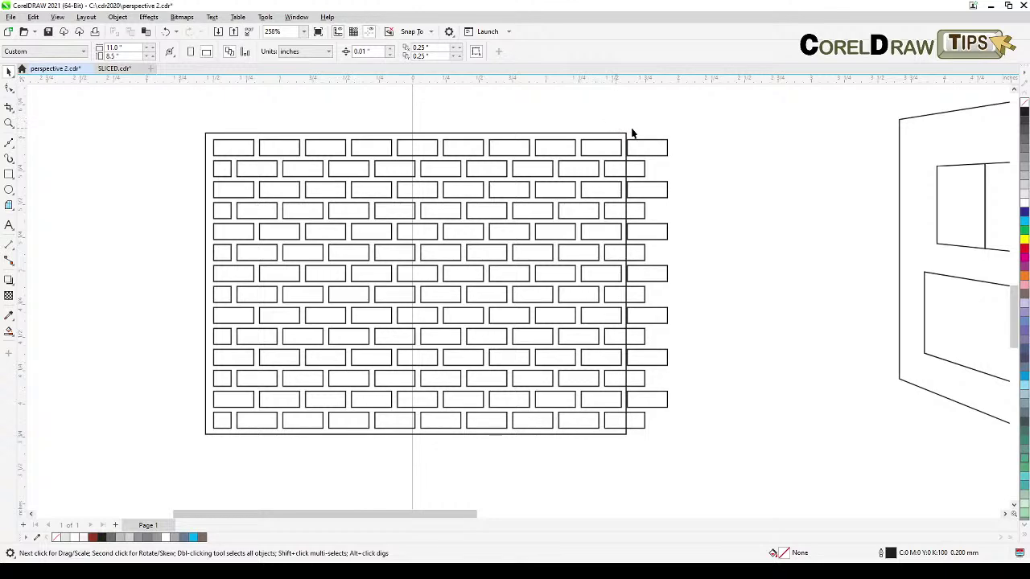
left_click(647, 148)
left_click(656, 231, "shift")
left_click(647, 317, "shift")
left_click(647, 337, "shift")
left_click(646, 357, "shift")
left_click(646, 378, "shift")
left_click(650, 403, "shift")
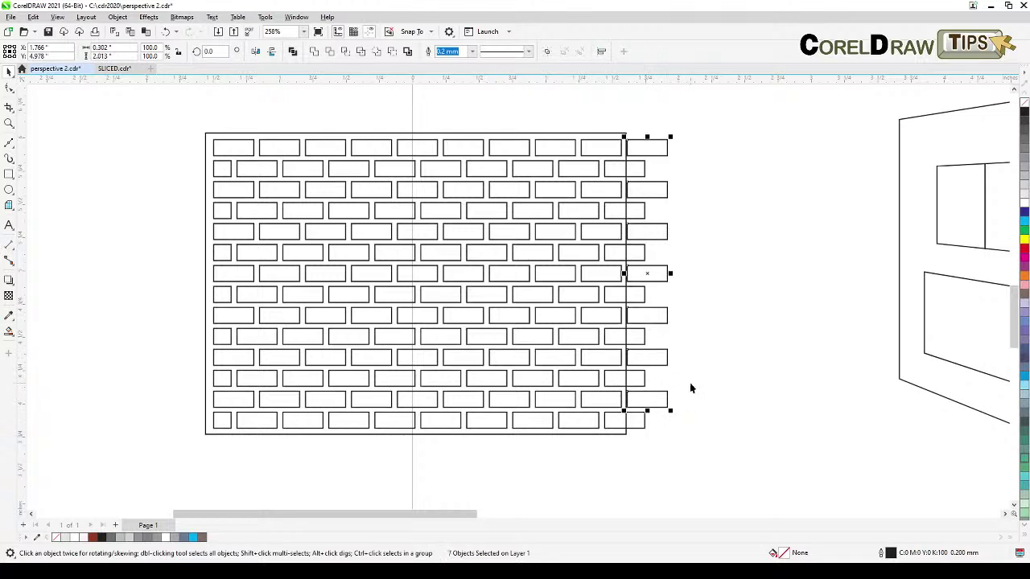
key("Delete")
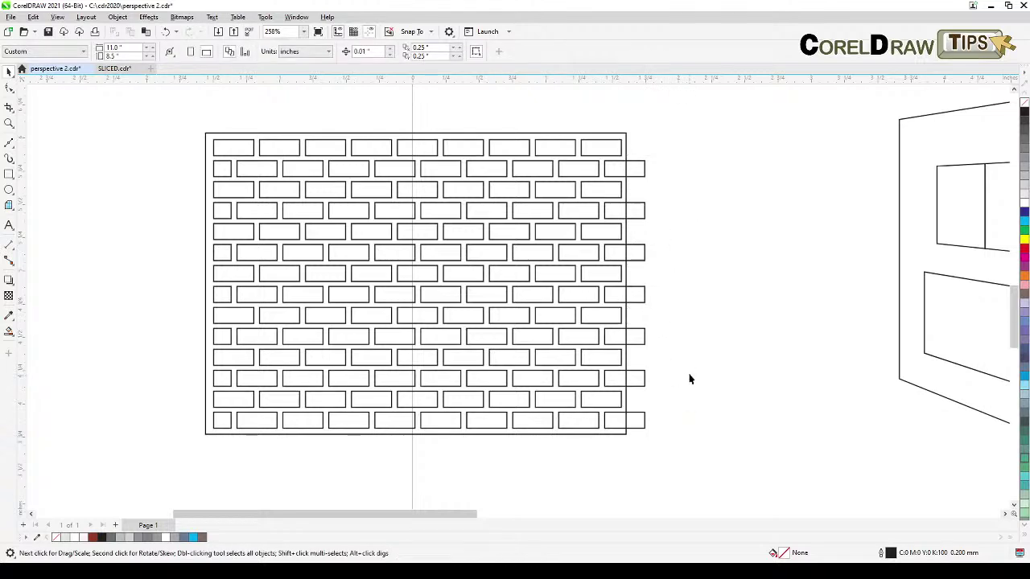
- Shorten the seven bricks overhanging the wall's right edge to about 0.13 in wide, aligned with the other rows
left_click(637, 171)
left_click(641, 211, "shift")
left_click(633, 255, "shift")
left_click(636, 300, "shift")
left_click(632, 337, "shift")
left_click(636, 382, "shift")
left_click(635, 420, "shift")
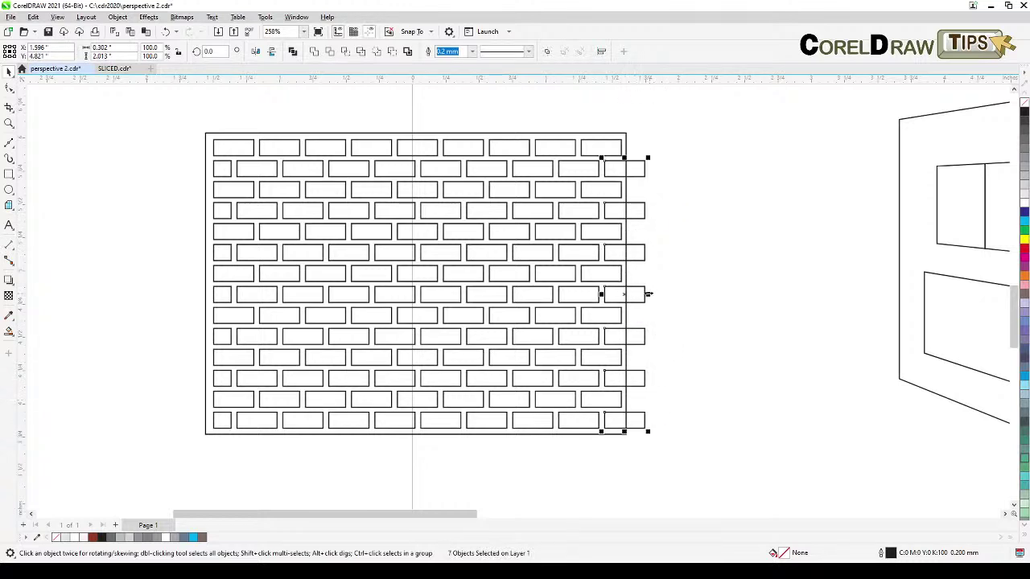
left_click_drag(647, 295, 620, 274)
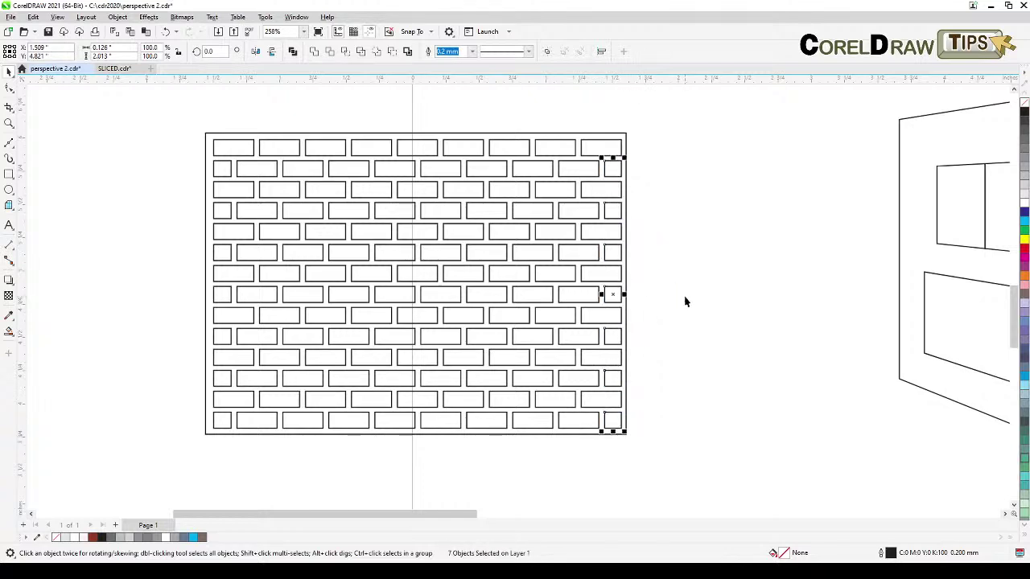
left_click(683, 304)
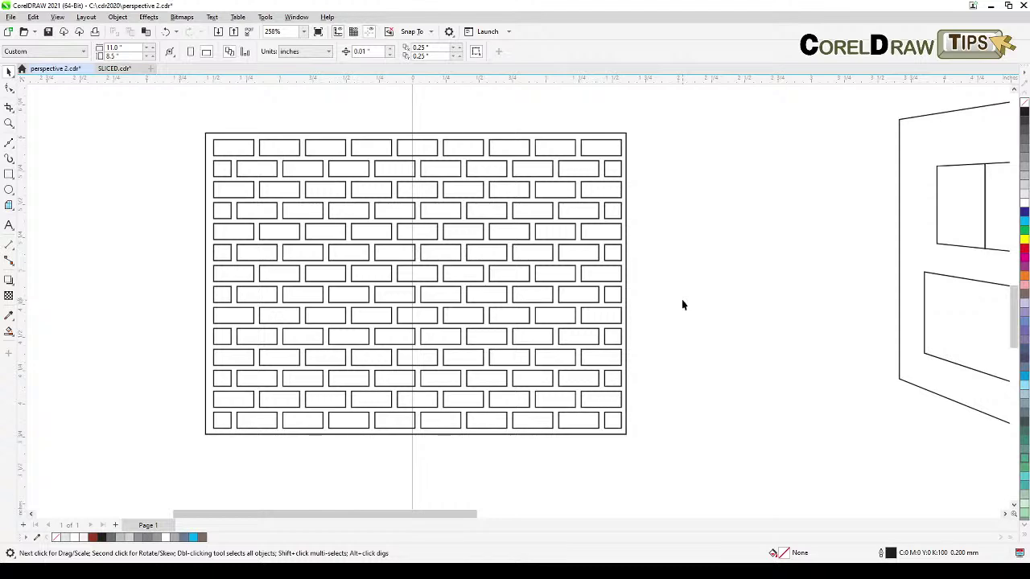
- Fill all the bricks with the dark red document colour #933826
scroll(682, 304, "down", 2)
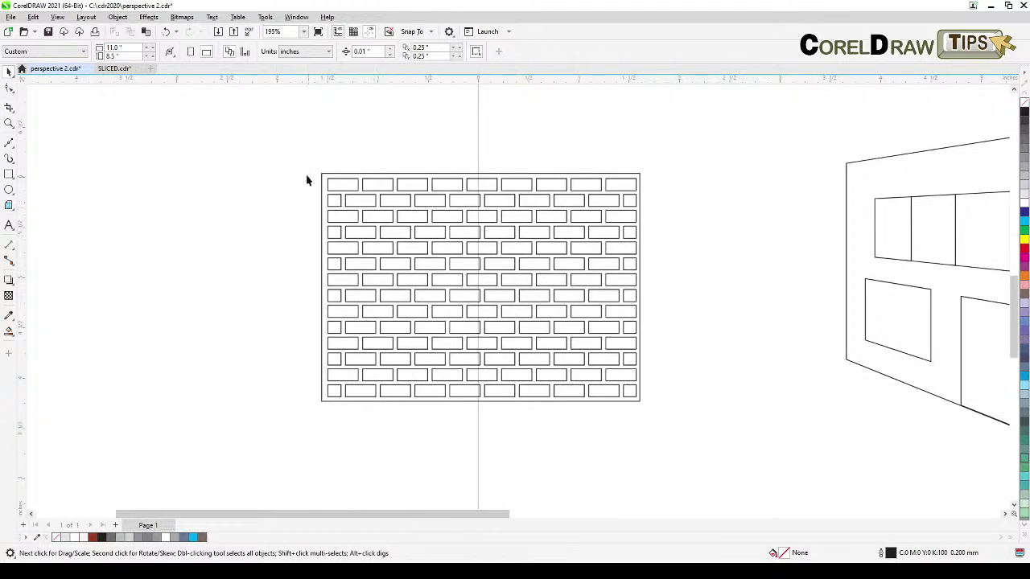
left_click_drag(296, 152, 658, 402)
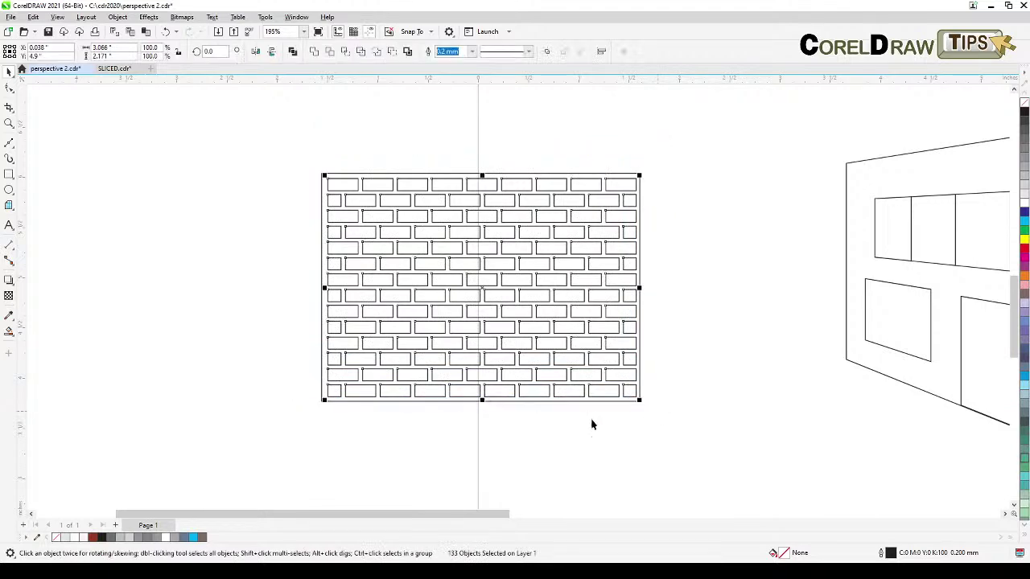
left_click(94, 537)
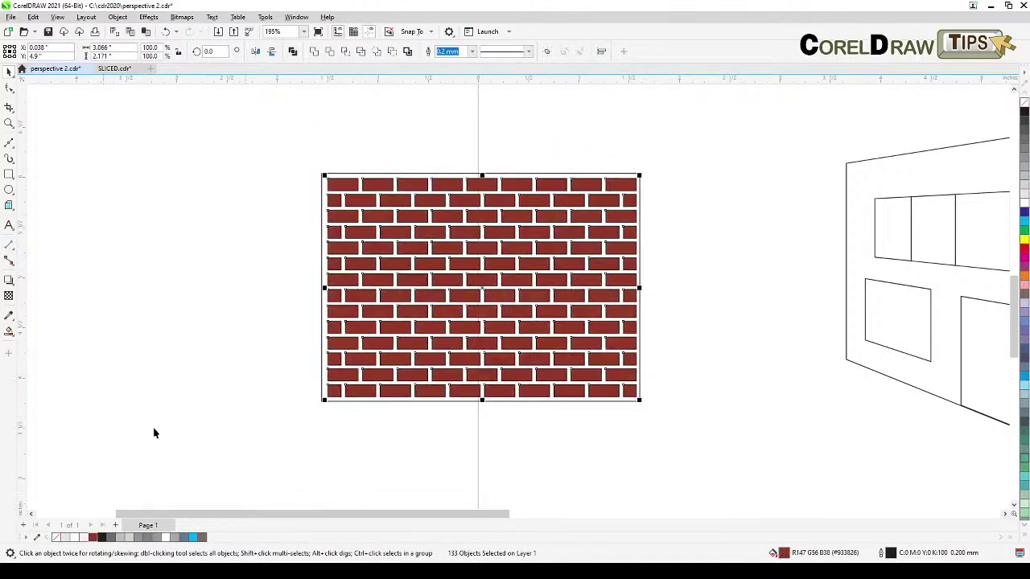
left_click(190, 384)
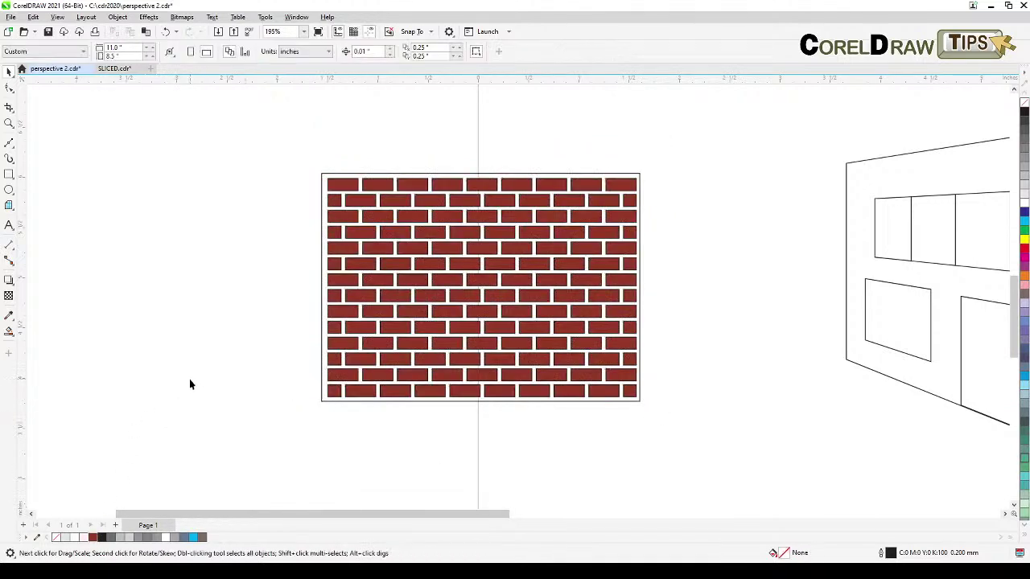
- Fill the wall rectangle behind the bricks with the pale pink #FFF1F1
left_click(343, 174)
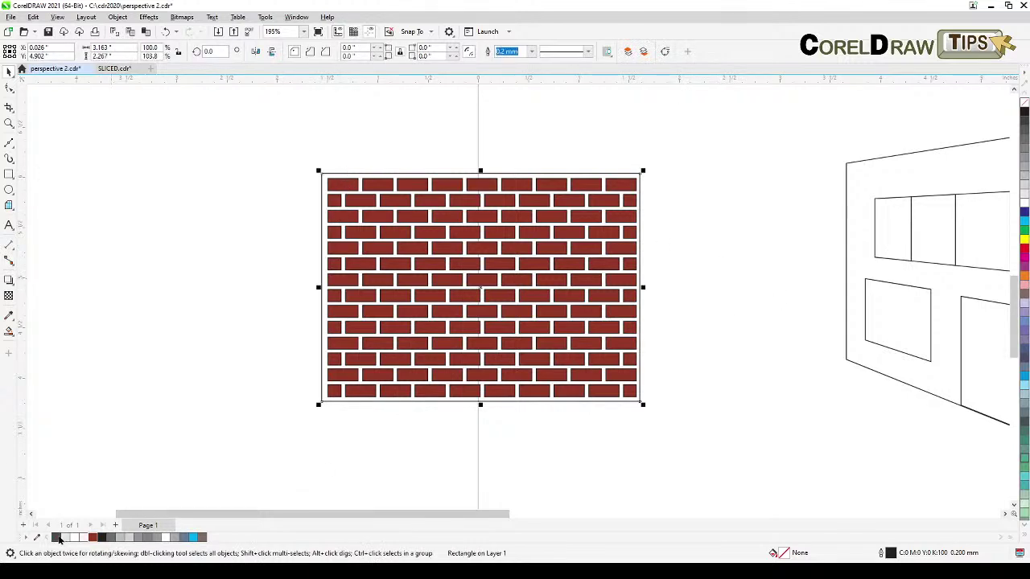
left_click(84, 540)
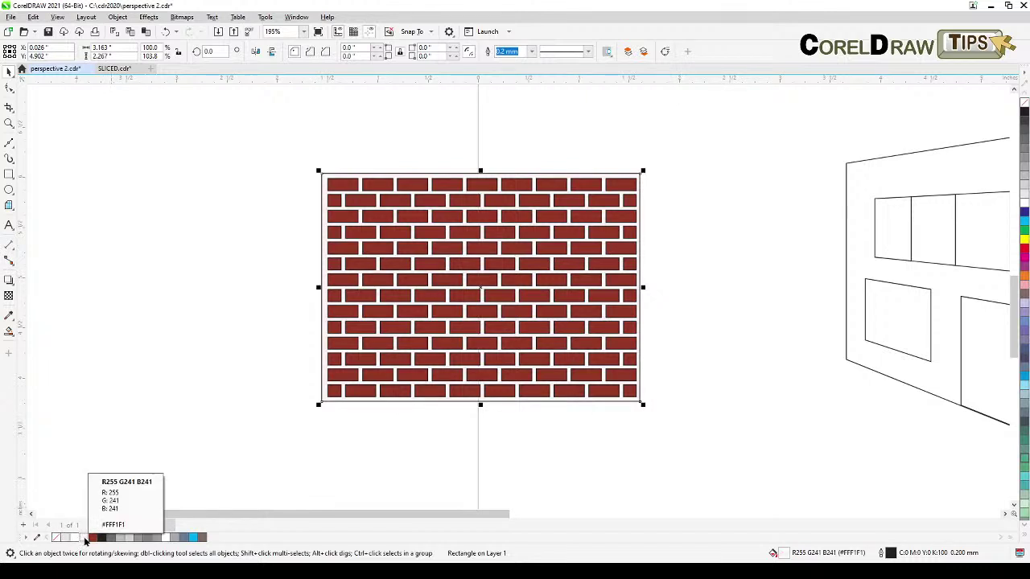
left_click(189, 422)
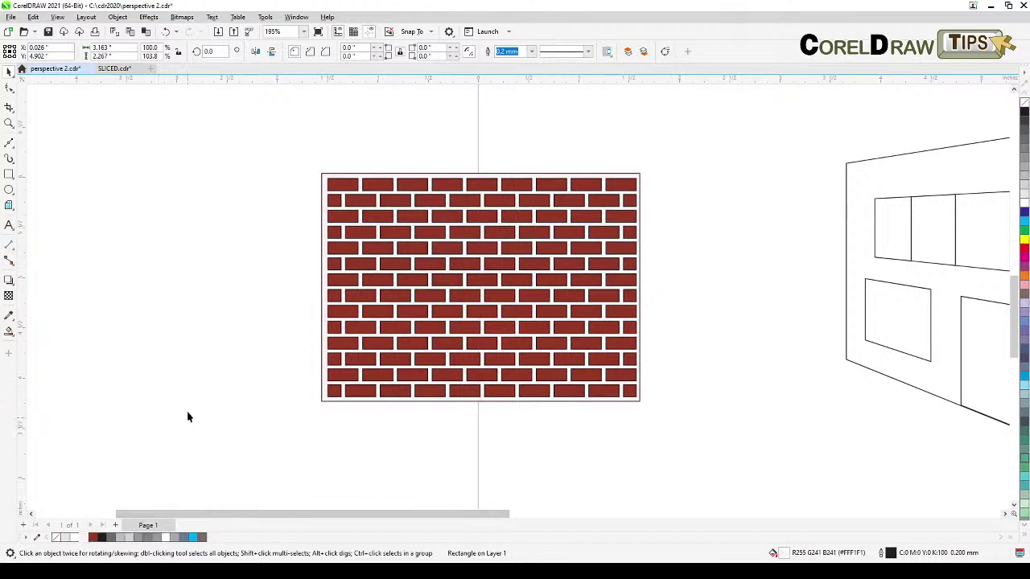
- Remove the outline from all the bricks, leaving the wall rectangle's outline in place
left_click_drag(264, 155, 697, 402)
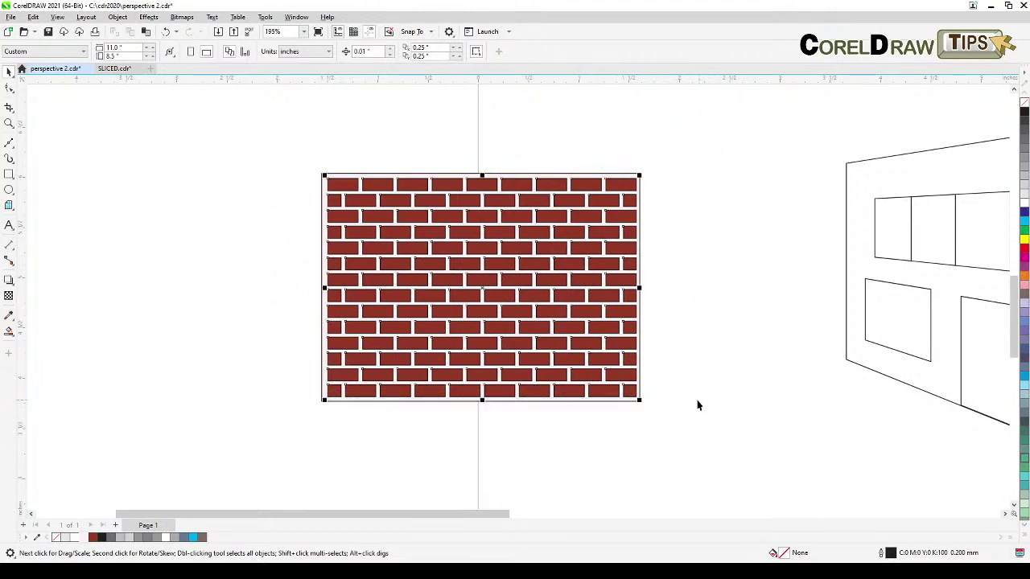
right_click(1023, 104)
left_click(691, 167)
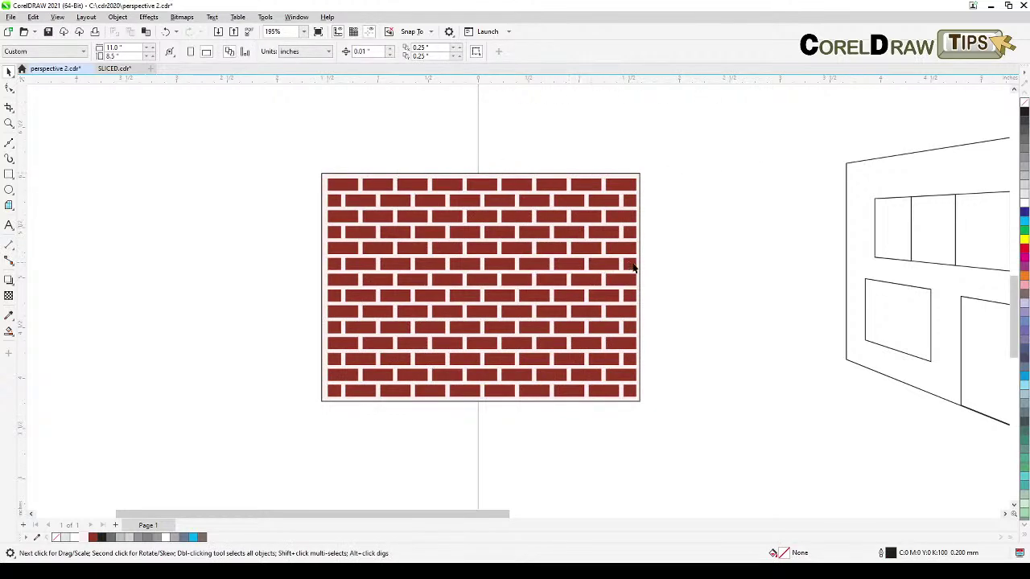
- Group all the bricks together with the wall rectangle
scroll(644, 273, "down", 1)
left_click_drag(660, 281, 584, 306)
scroll(584, 306, "down", 1)
left_click_drag(245, 185, 594, 451)
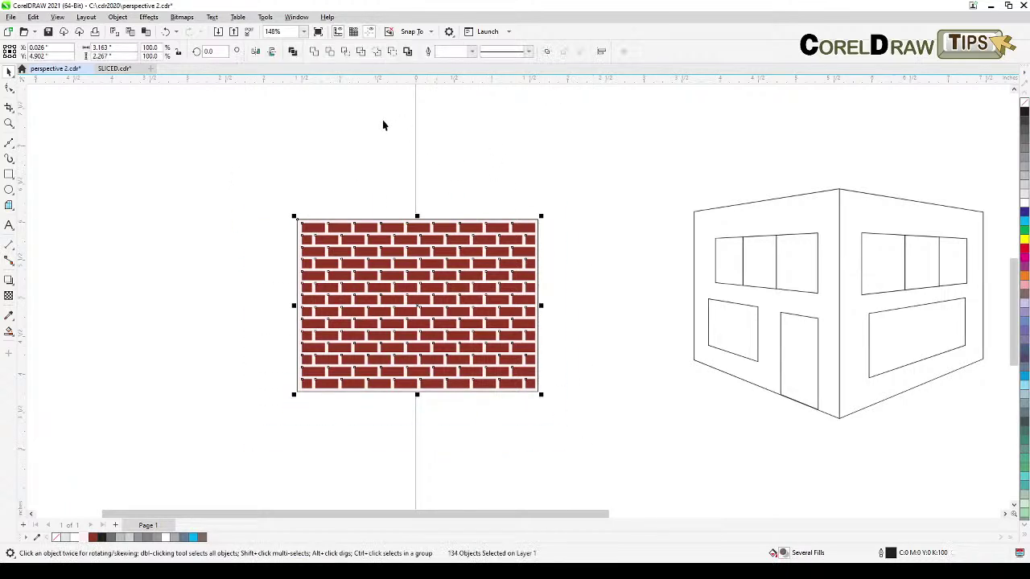
left_click(548, 51)
- Open the corner building's perspective group for editing
scroll(578, 290, "down", 1)
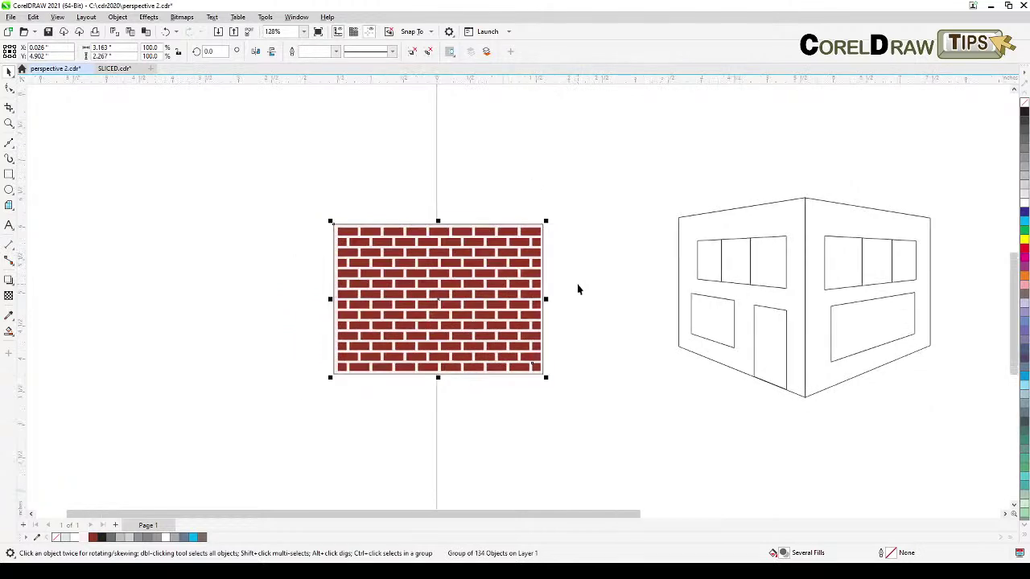
left_click_drag(578, 290, 495, 319)
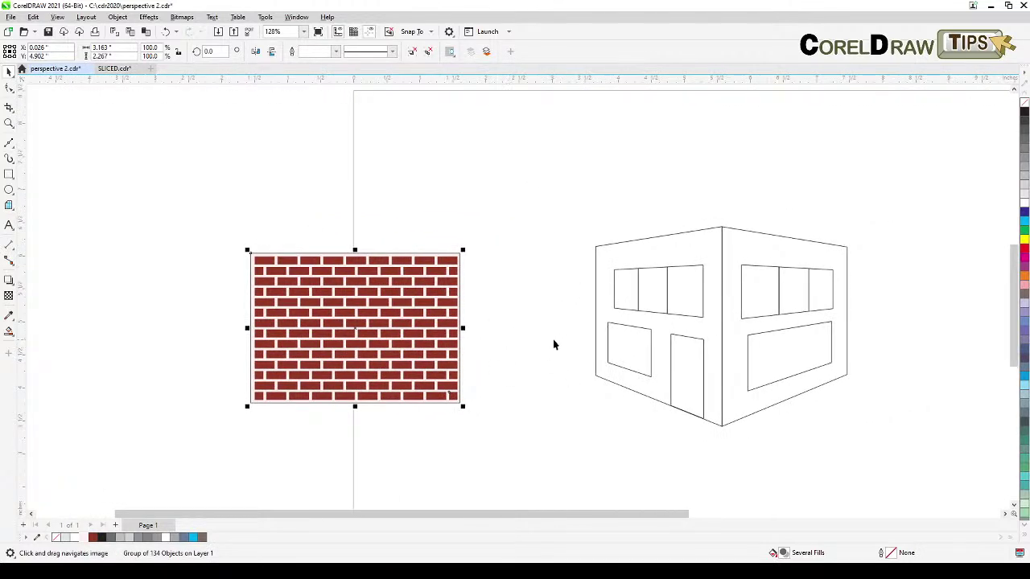
left_click(620, 276)
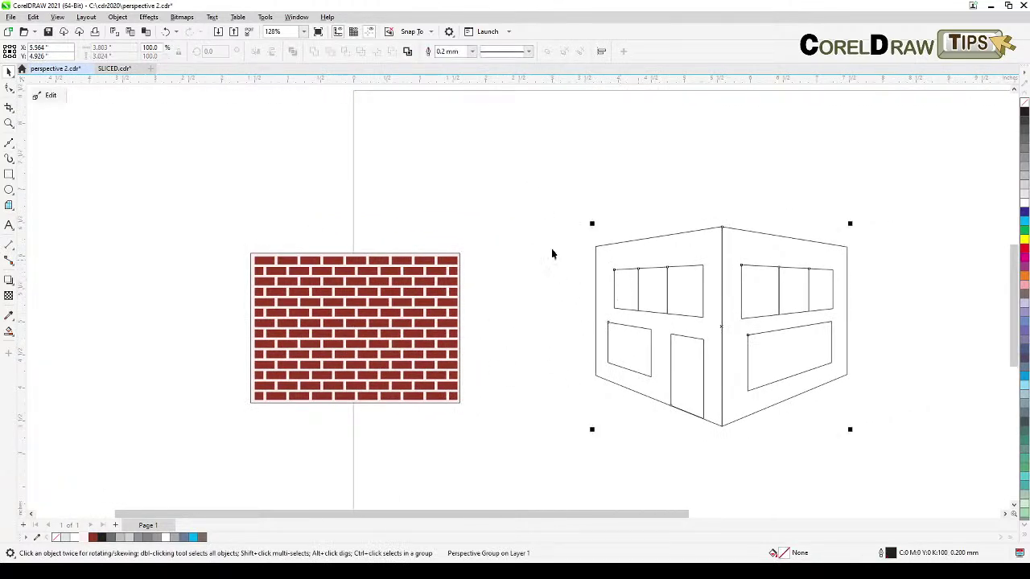
left_click(44, 96)
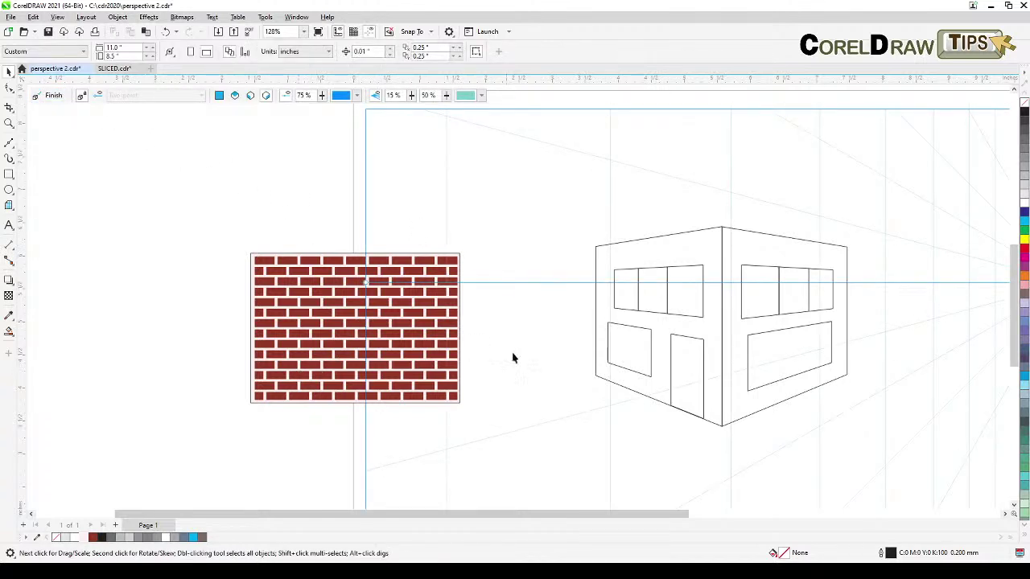
left_click(291, 336)
left_click_drag(294, 340, 171, 349)
right_click(285, 305)
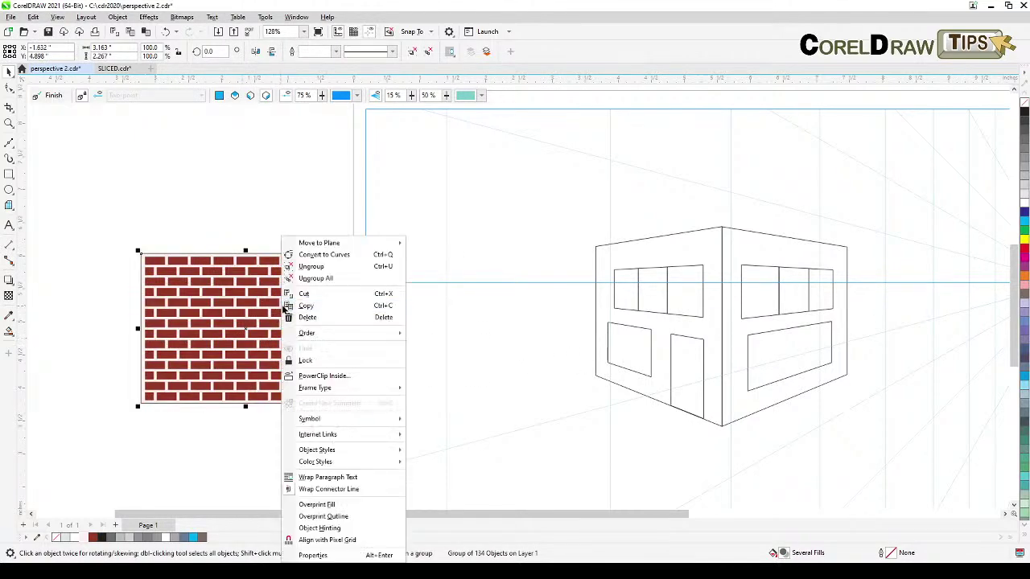
mouse_move(346, 243)
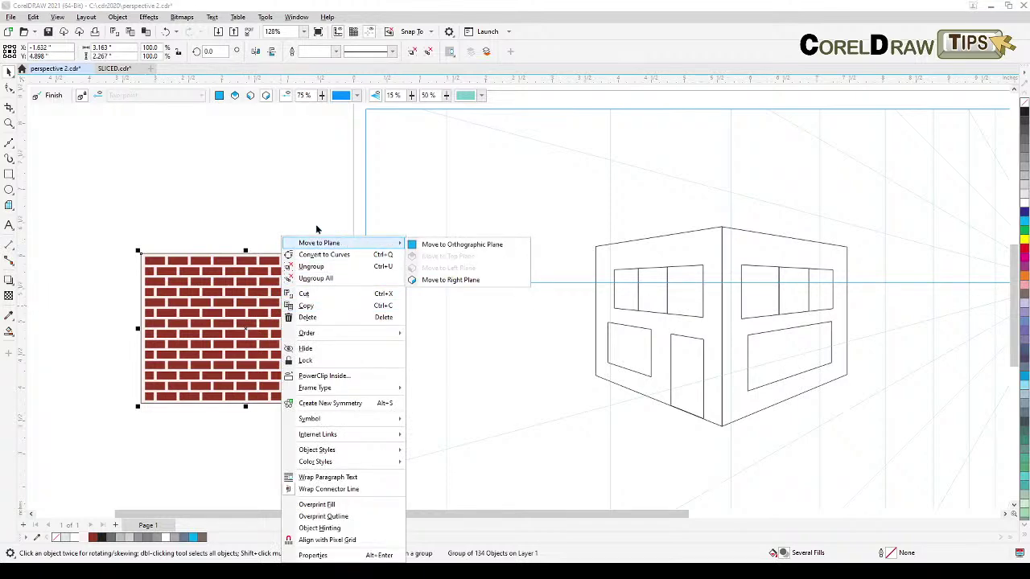
left_click(255, 138)
left_click_drag(239, 306, 370, 290)
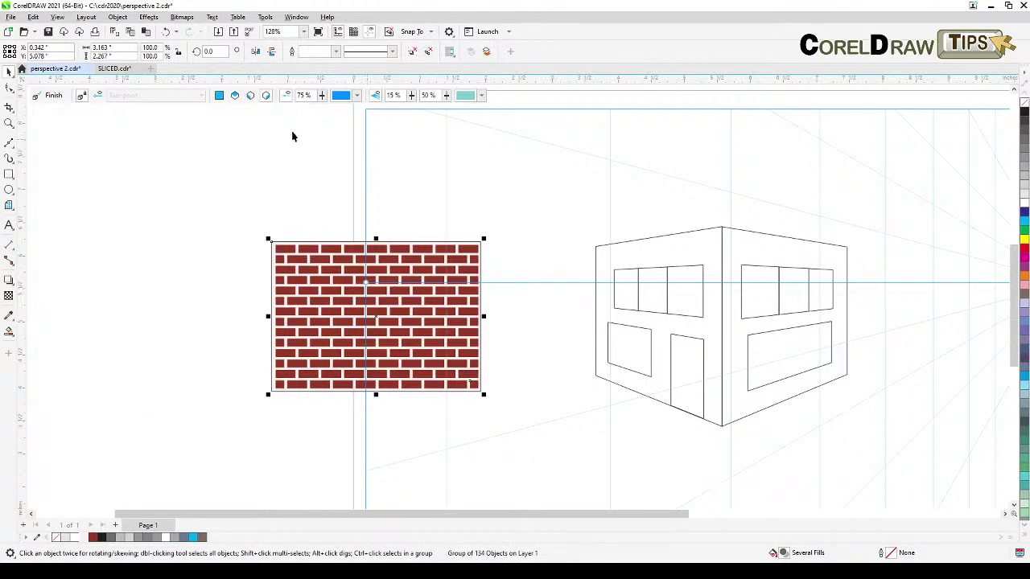
right_click(326, 239)
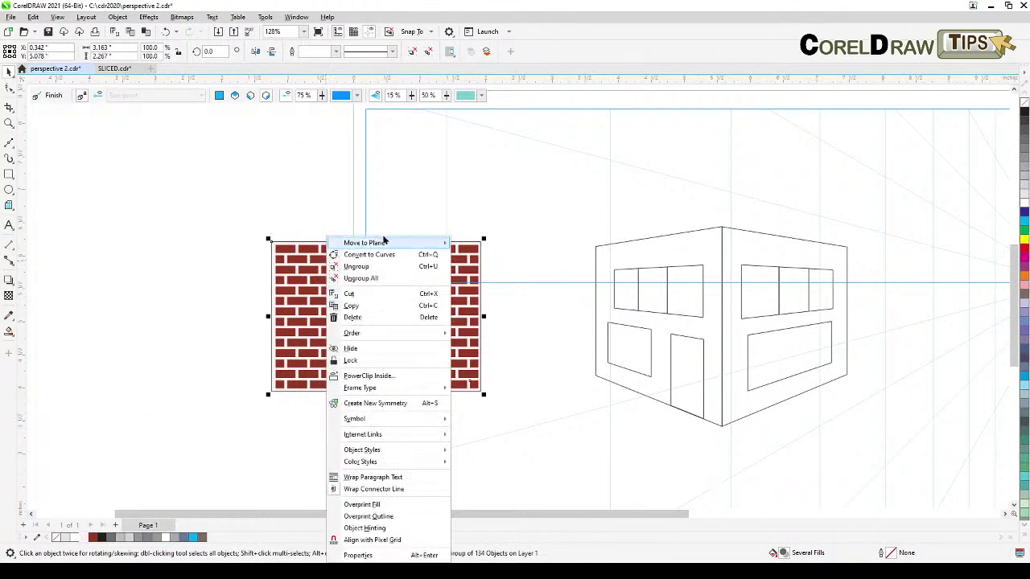
mouse_move(384, 243)
left_click(505, 243)
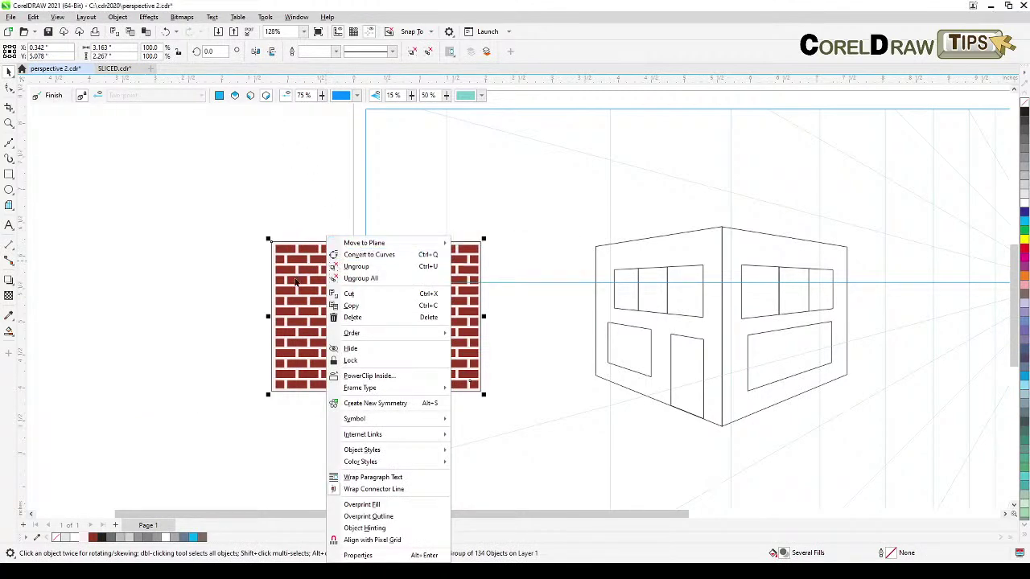
left_click(283, 288)
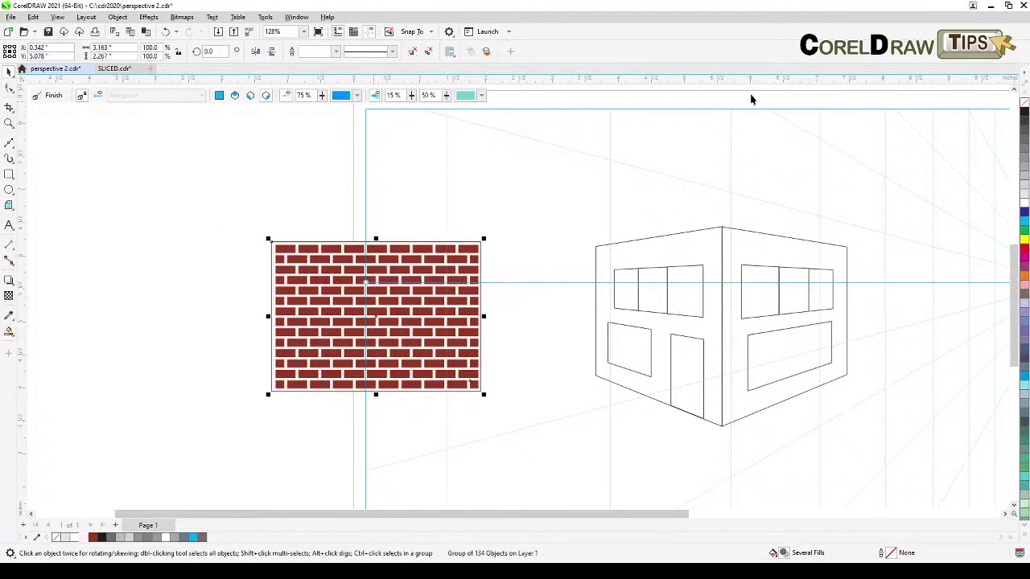
right_click(290, 308)
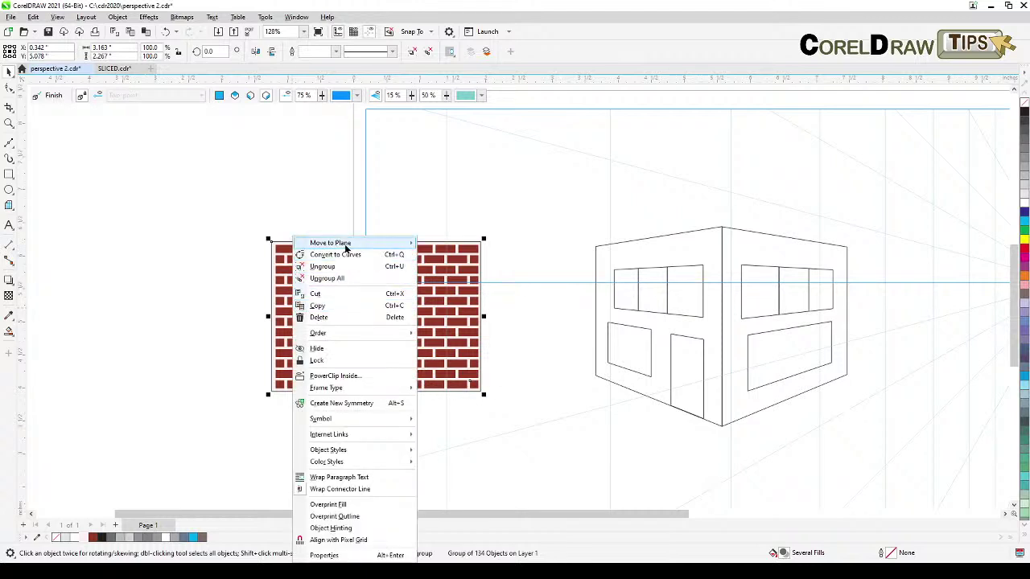
mouse_move(347, 247)
left_click(474, 244)
left_click_drag(318, 253, 348, 253)
right_click(345, 236)
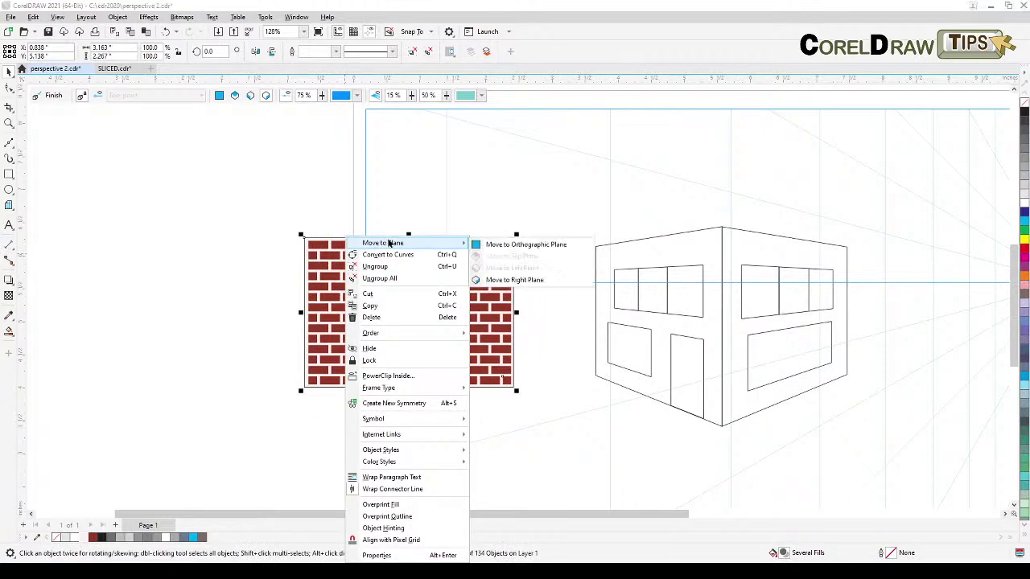
left_click(269, 208)
- Move the brick wall group inside the perspective field beside the building's left wall, at about X 2.12 in, Y 5.72 in
left_click_drag(360, 274, 445, 232)
right_click(428, 231)
mouse_move(480, 241)
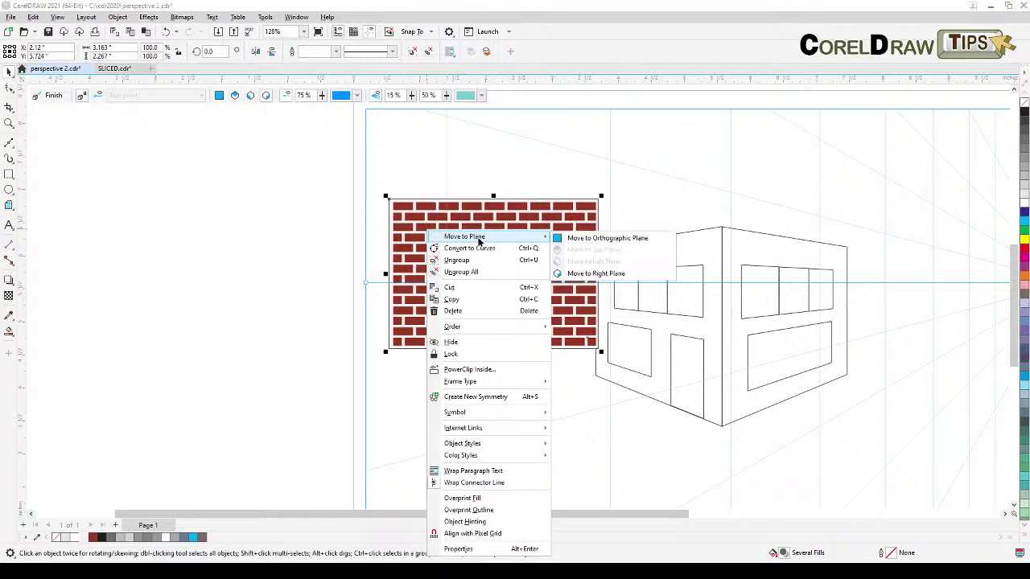
left_click(326, 249)
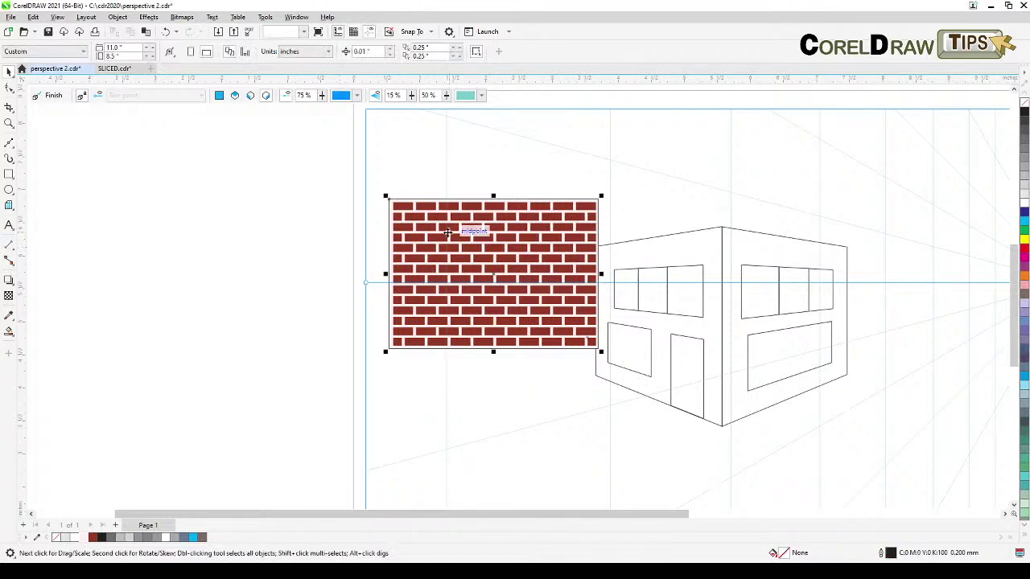
left_click(236, 144)
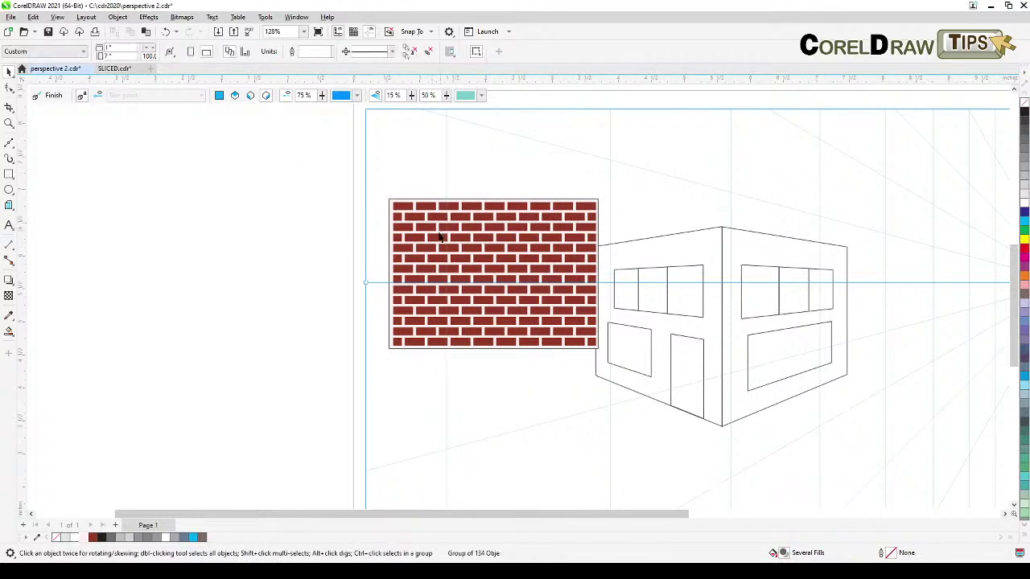
- Activate the left perspective plane and move the brick wall group onto it
left_click(251, 96)
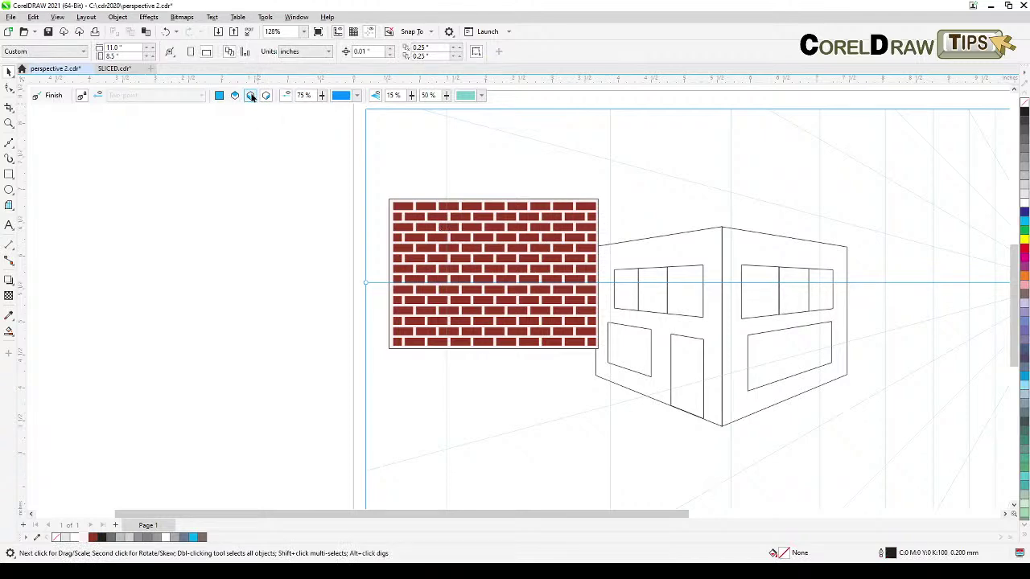
left_click(425, 223)
right_click(427, 223)
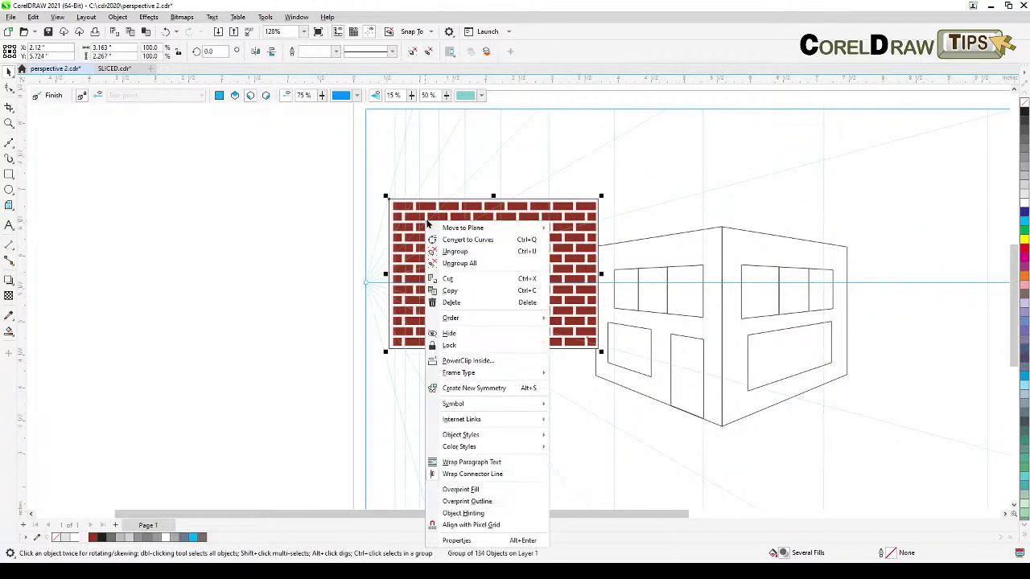
mouse_move(463, 228)
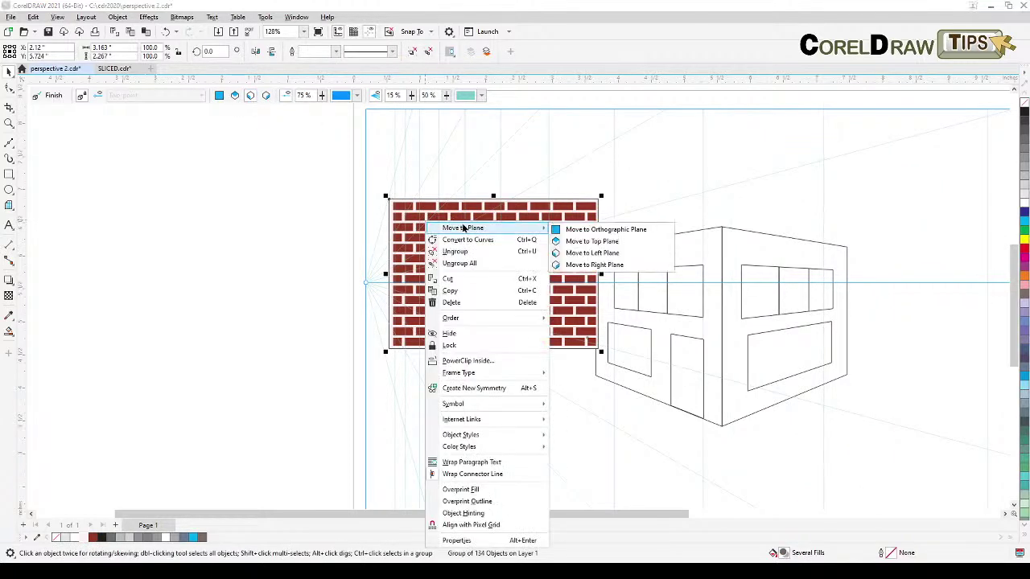
left_click(591, 253)
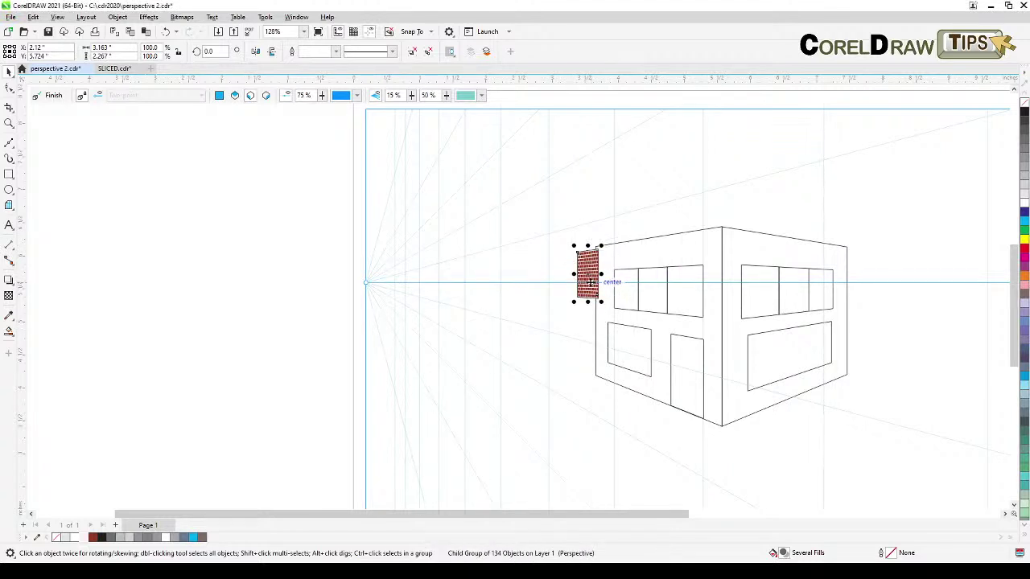
- Fit the brick wall group beside the corner building's left wall, scaling it to about 1.30 by 1.82 in
left_click_drag(590, 281, 551, 214)
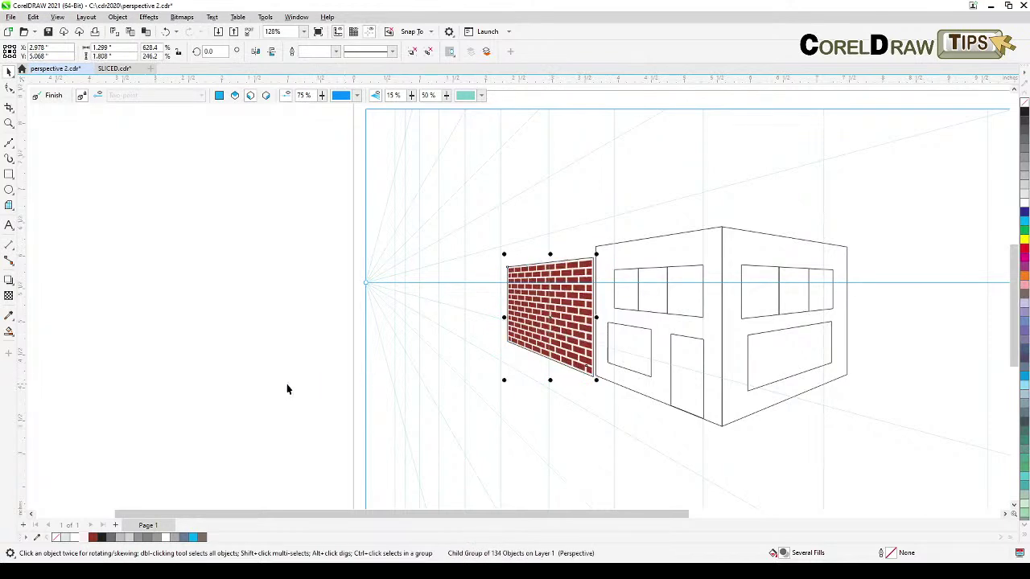
scroll(584, 364, "up", 3)
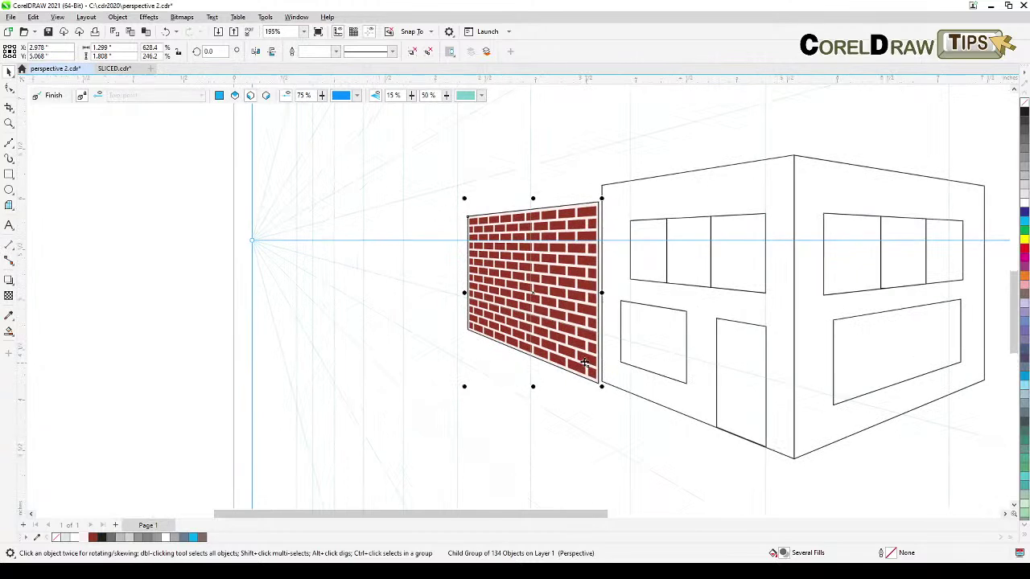
left_click_drag(532, 385, 558, 384)
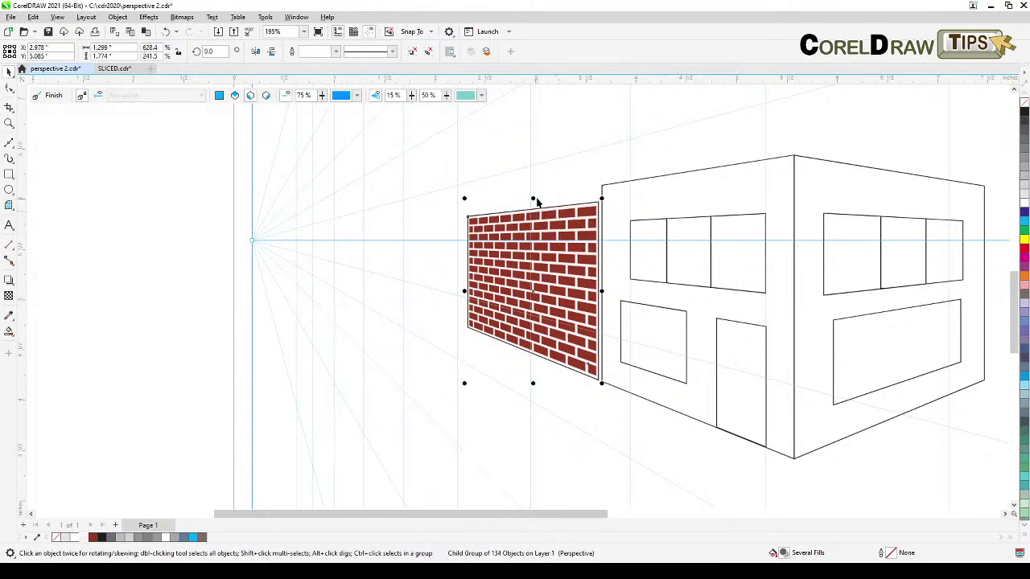
left_click_drag(533, 199, 534, 193)
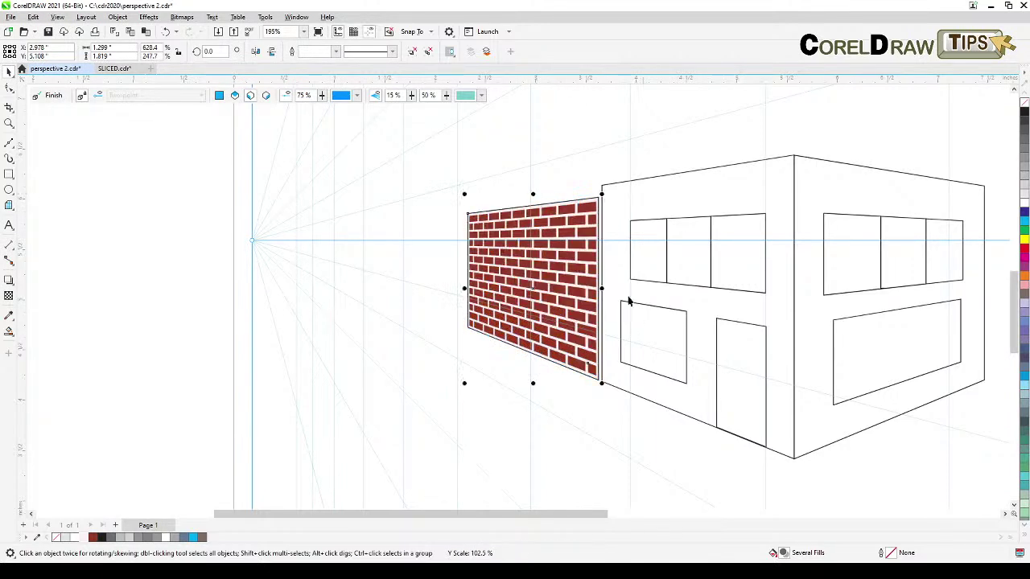
- Snap the brick wall's lower right corner to the building's lower left corner so the two walls meet
scroll(592, 258, "up", 4)
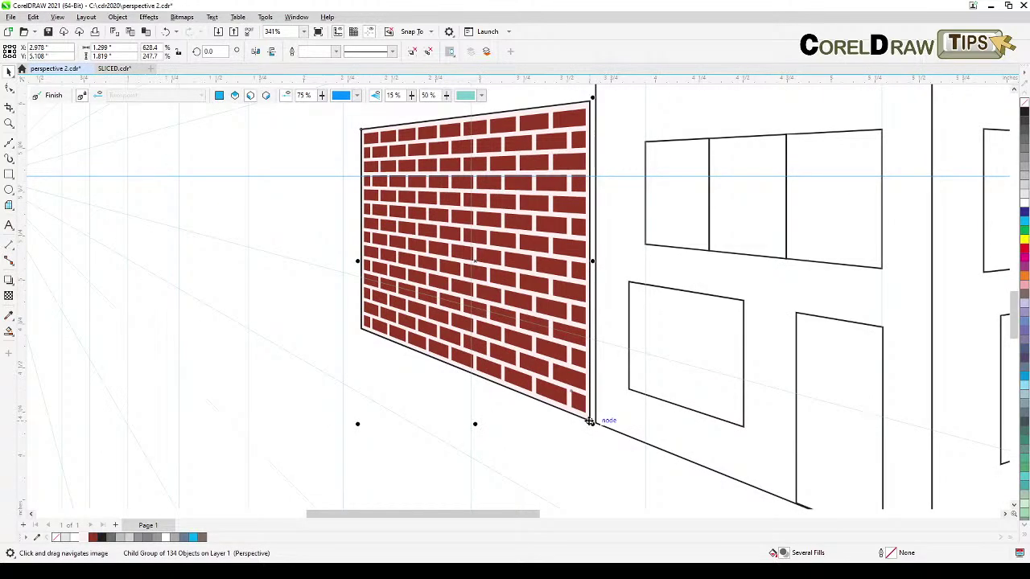
left_click_drag(590, 421, 597, 426)
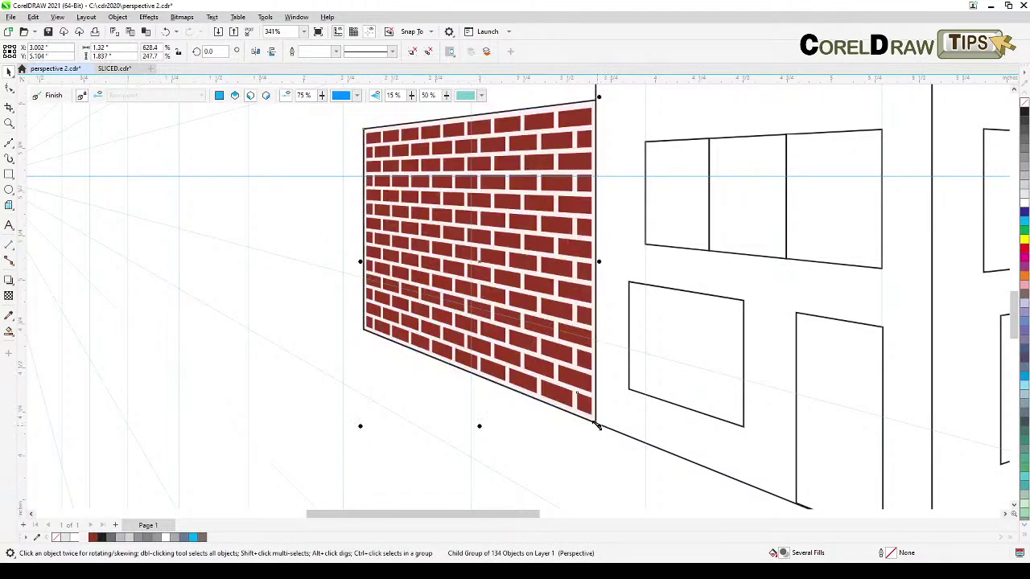
scroll(597, 426, "down", 1)
scroll(597, 429, "down", 1)
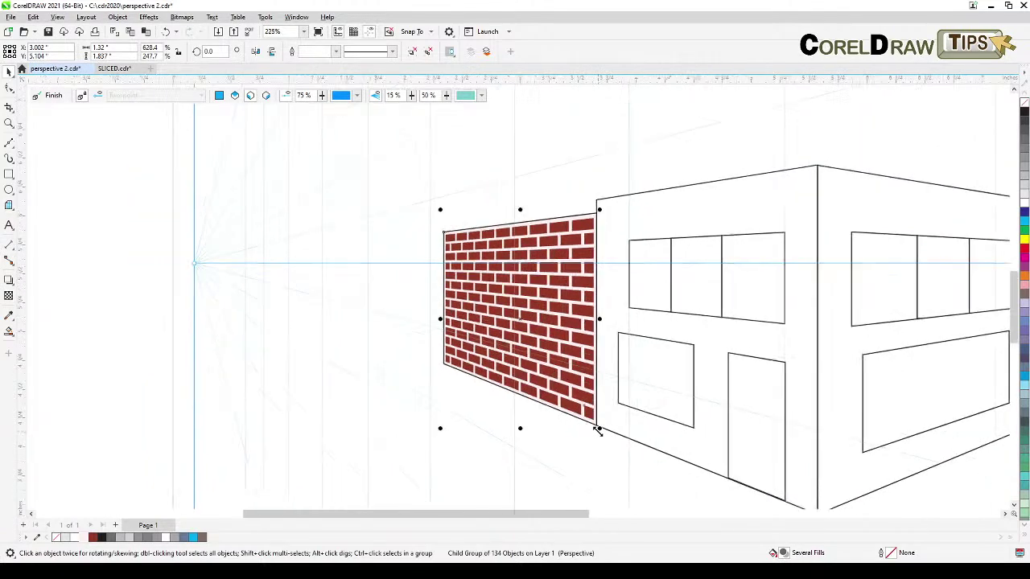
key("Escape")
scroll(589, 418, "down", 3)
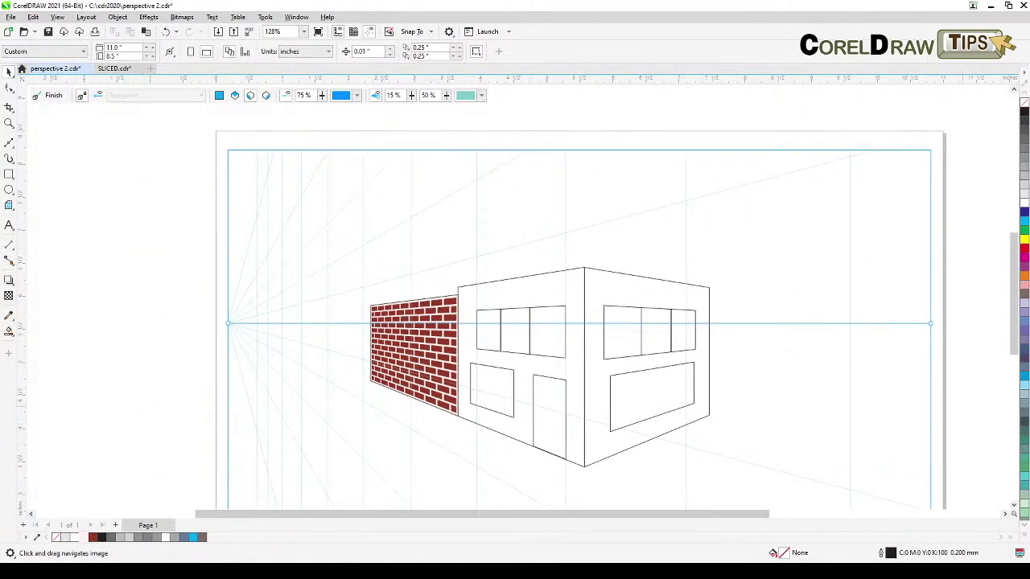
mouse_move(1029, 364)
left_mouse_down()
mouse_move(971, 367)
mouse_move(1029, 367)
left_mouse_up()
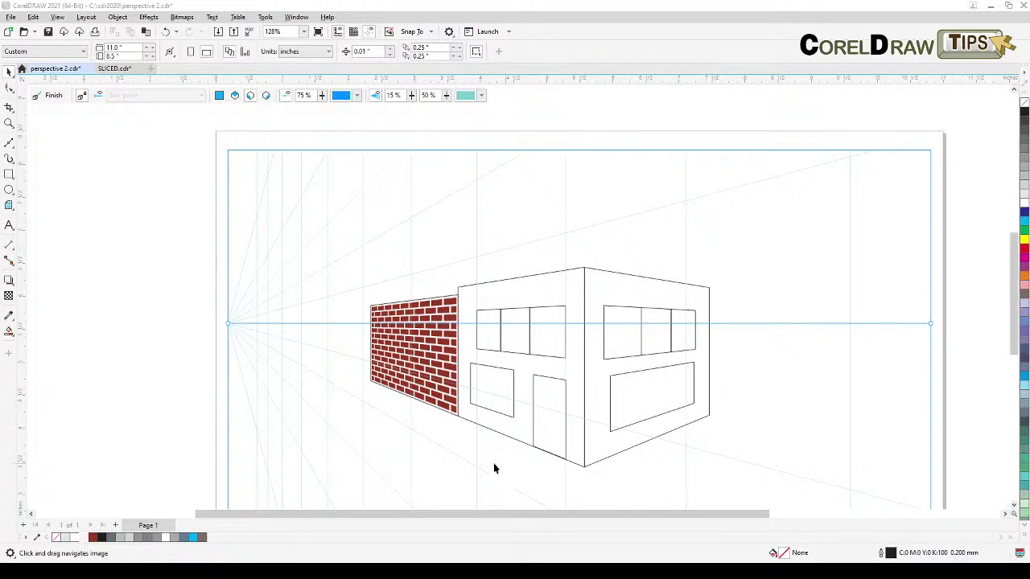
- Draw a rectangle about 1.0 by 0.56 in on the upper part of the brick wall and fill it with white
scroll(525, 466, "up", 2)
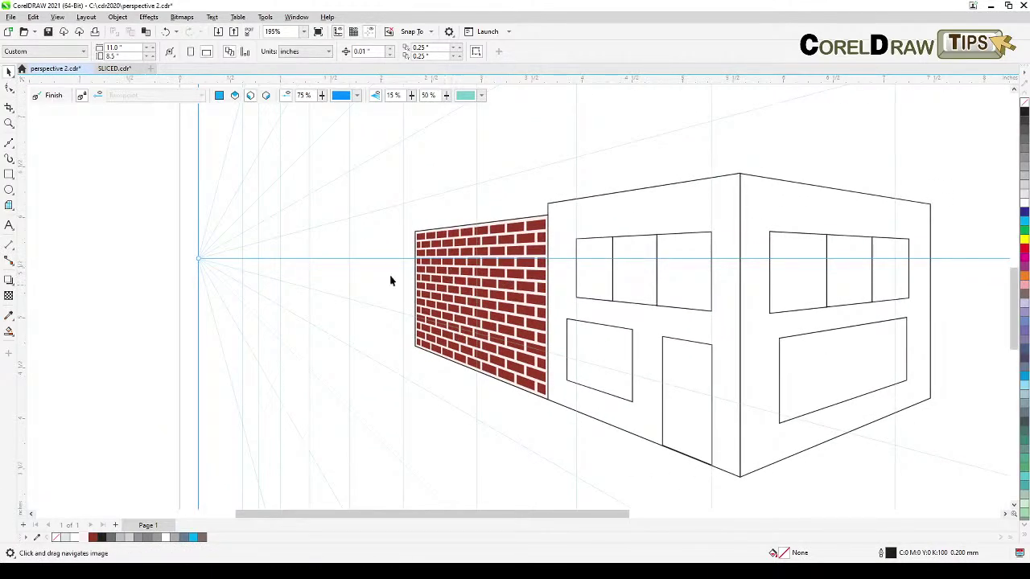
left_click(9, 174)
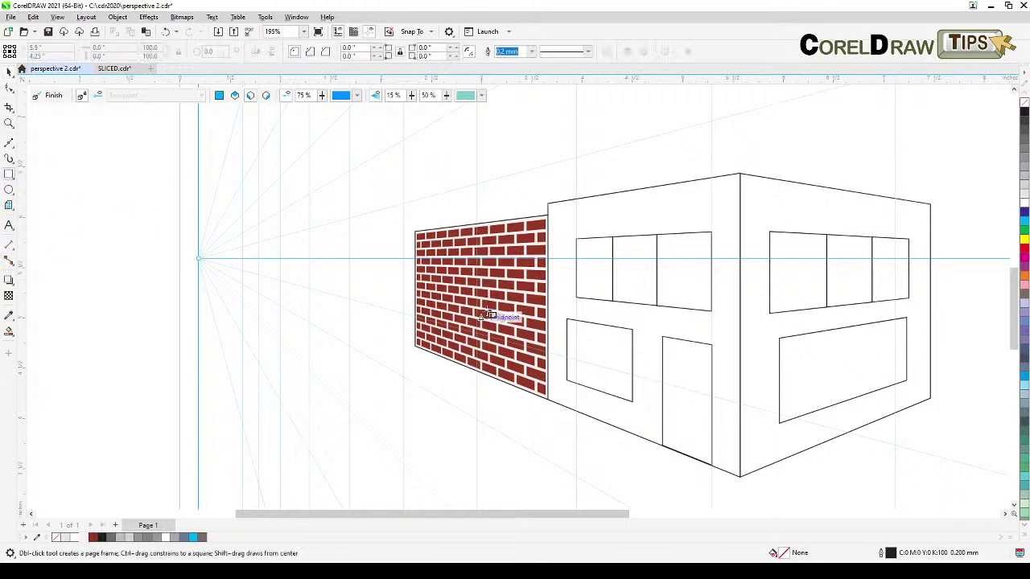
left_click_drag(429, 239, 532, 296)
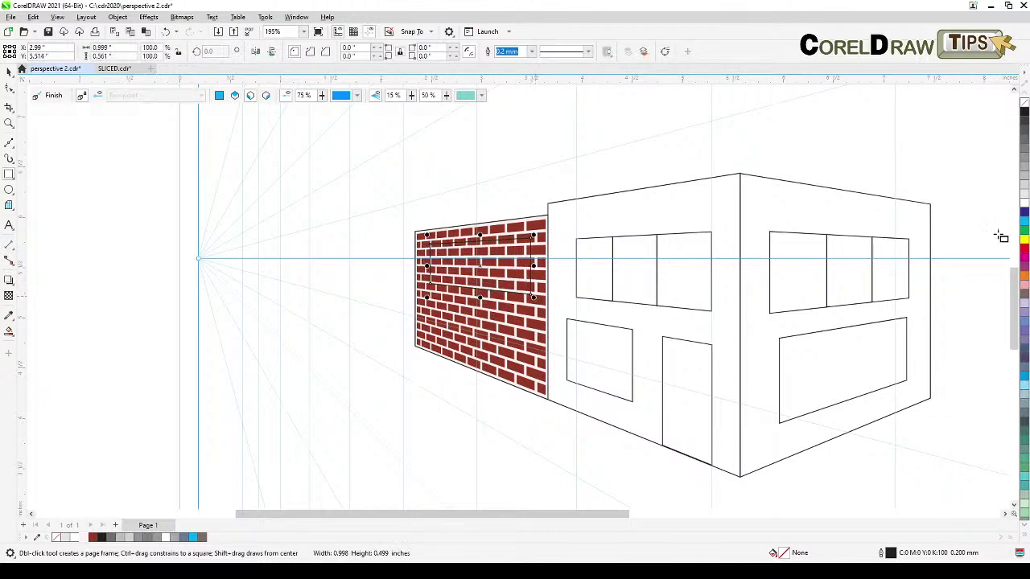
left_click(1023, 203)
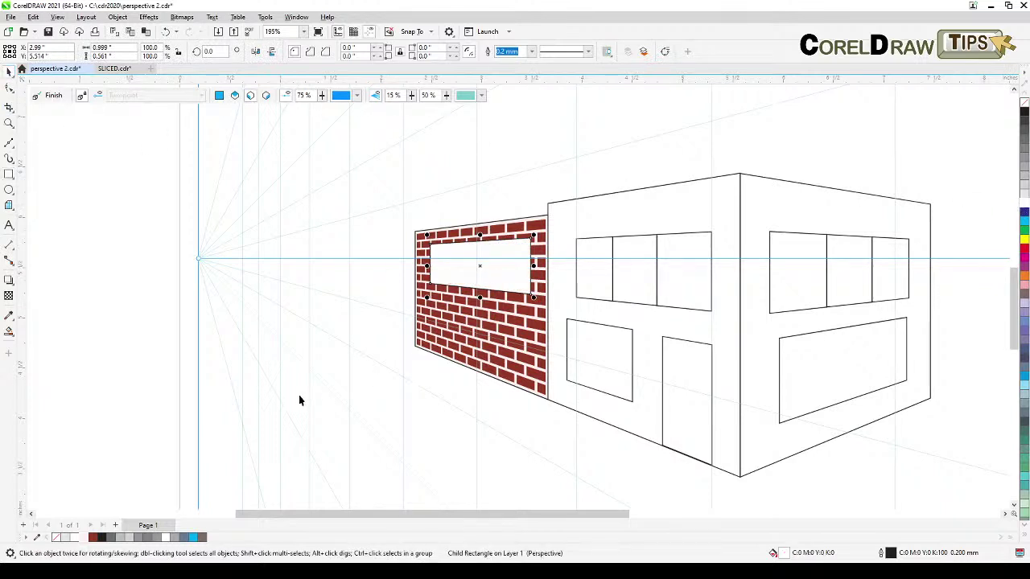
key("Escape")
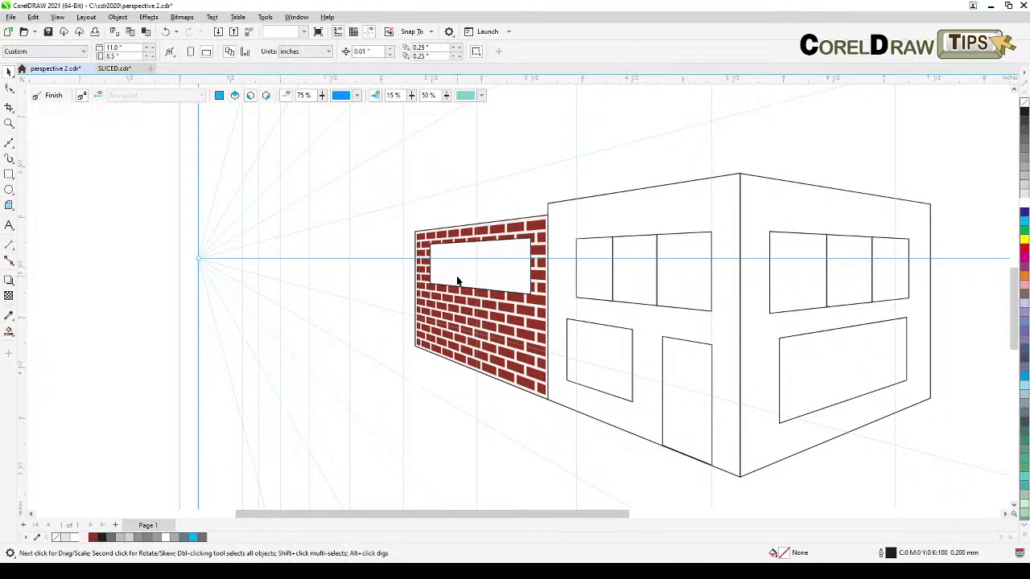
- Shorten the white rectangle on the brick wall from its lower edge to a height of about 0.48 in
left_click(457, 281)
left_click_drag(480, 298, 480, 292)
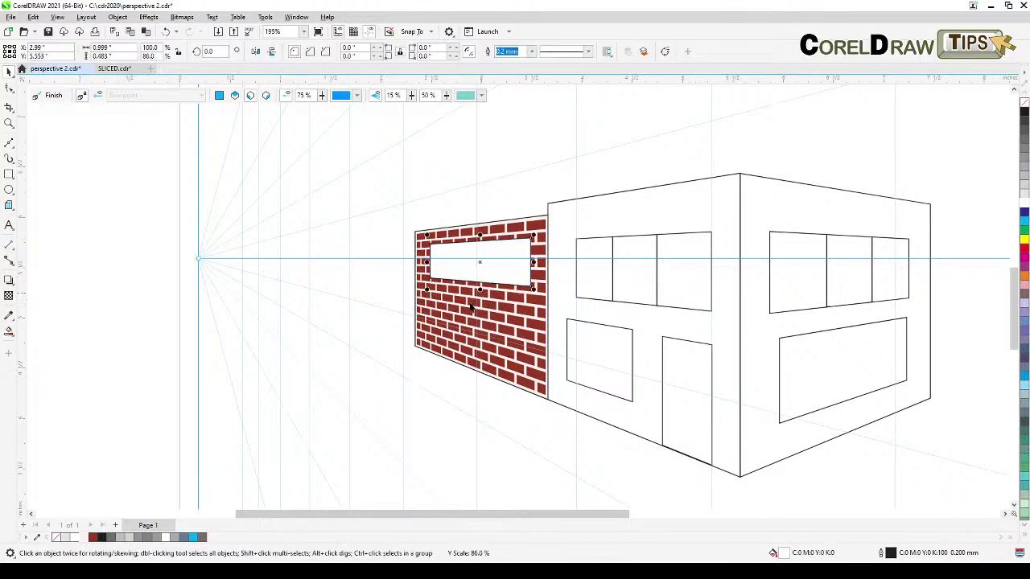
key("Escape")
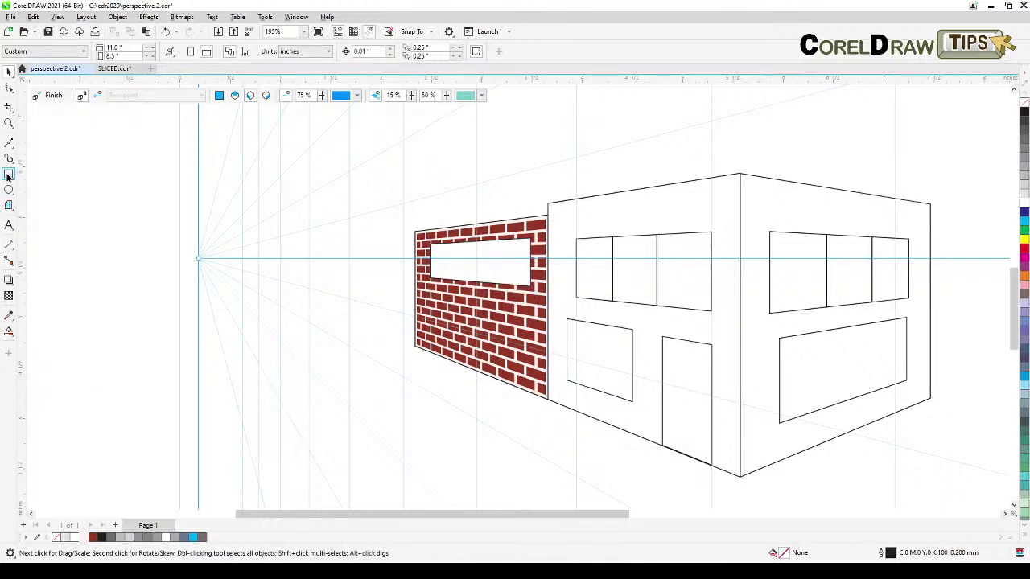
key("F6")
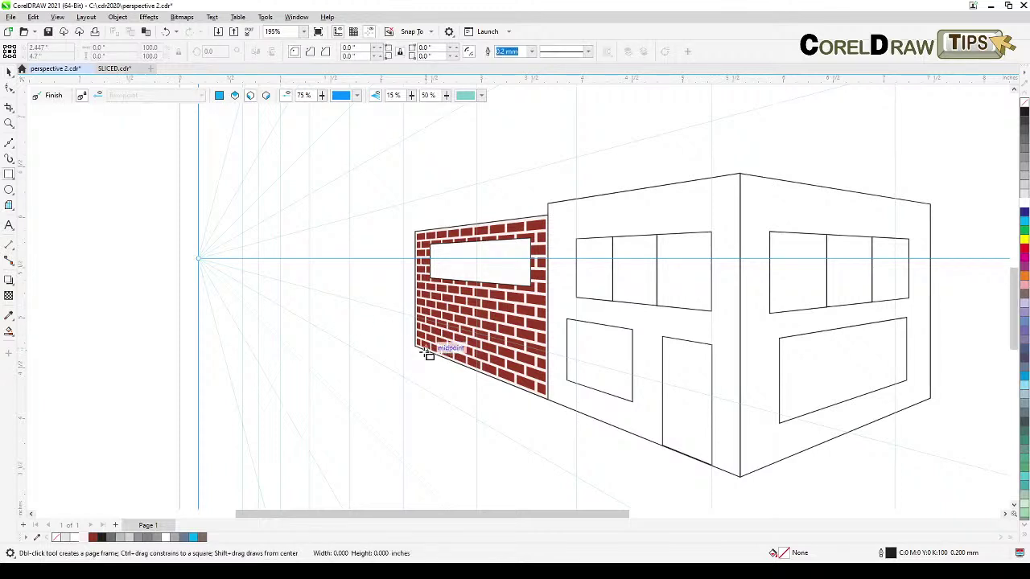
left_click_drag(426, 351, 542, 306)
key("Escape")
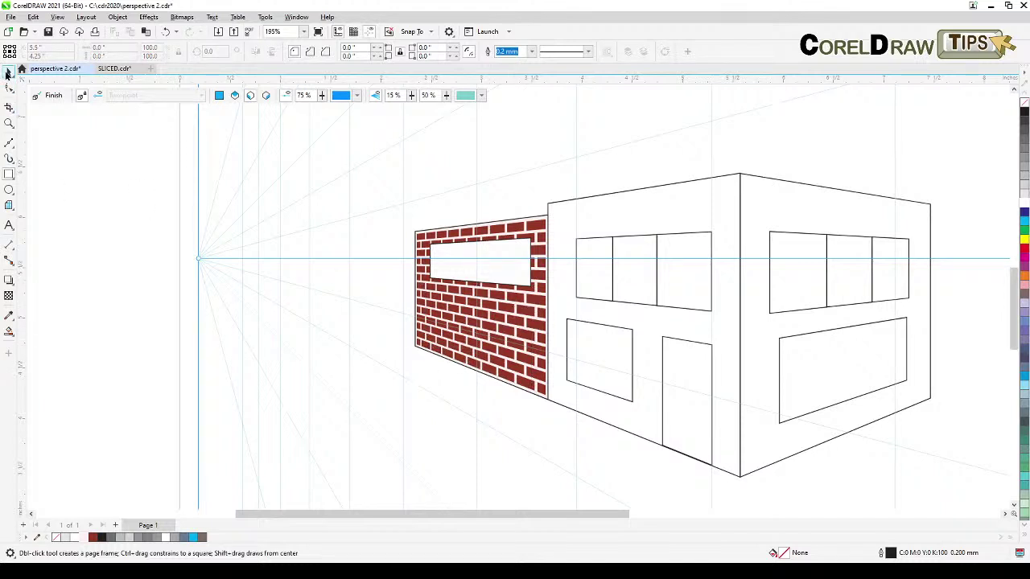
left_click(7, 72)
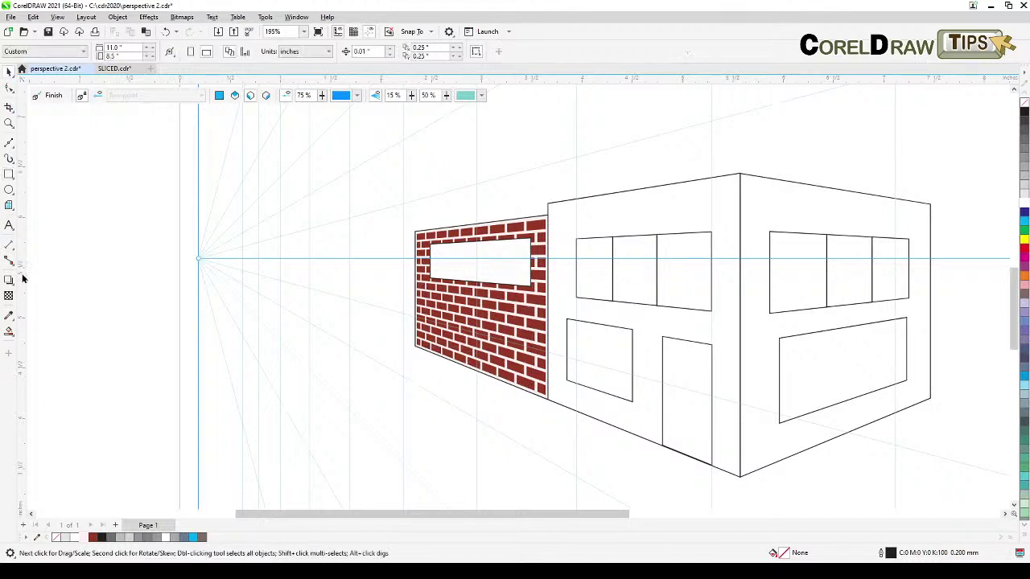
- Draw a graph paper grid with 1 column and 4 rows in the perspective drawing for a garage door
left_click(10, 207)
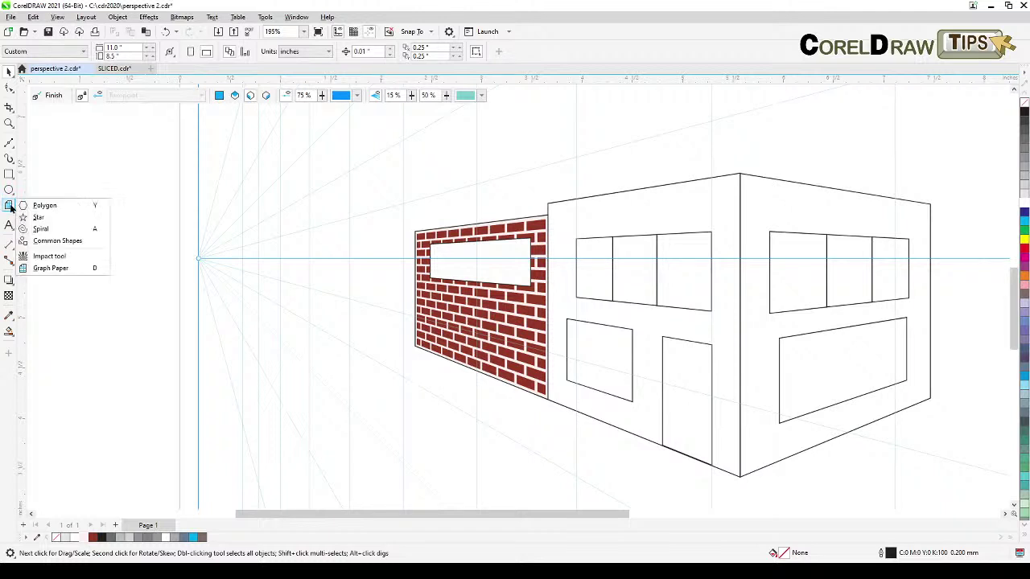
left_click(50, 270)
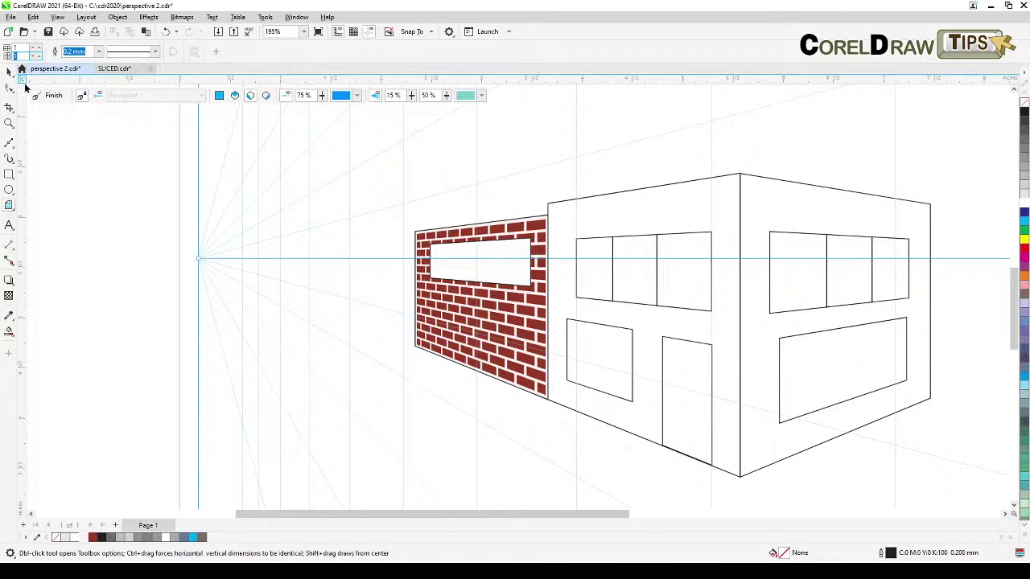
type("4")
left_click_drag(428, 351, 492, 344)
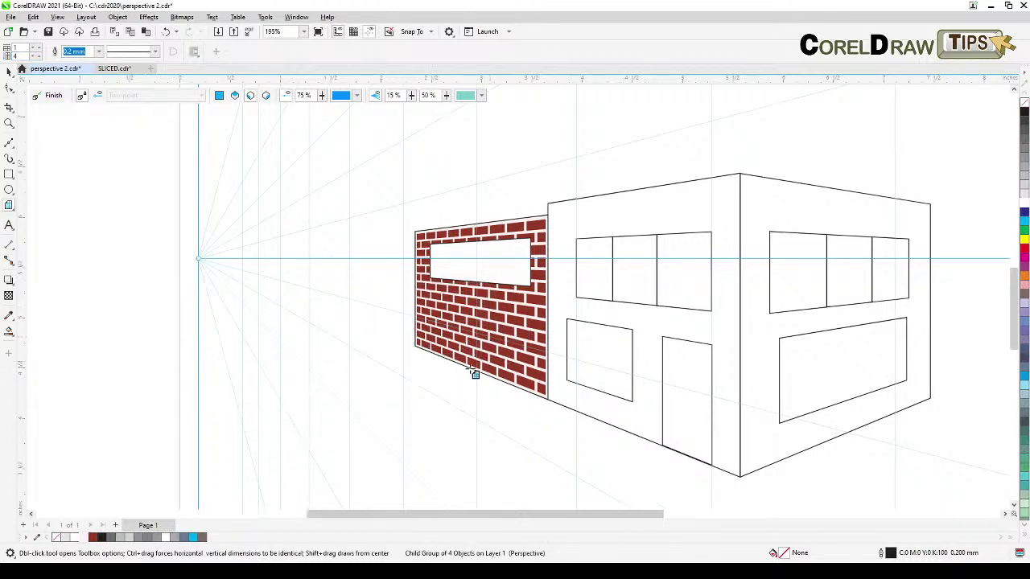
scroll(382, 369, "down", 2)
scroll(381, 371, "down", 2)
scroll(381, 371, "left", 3)
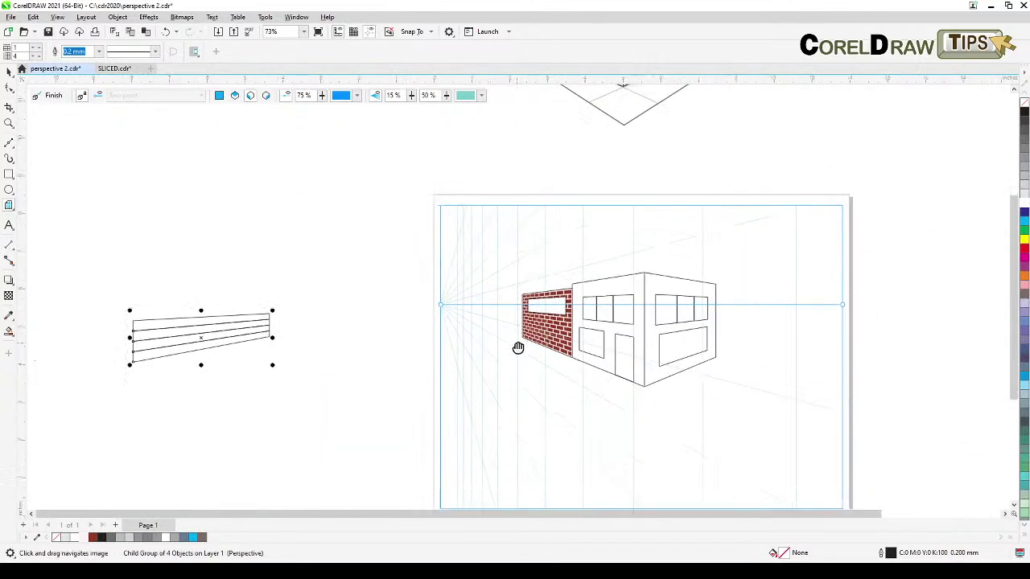
- Move the four-row grid over to the building and fill it with 10% black
left_click_drag(197, 344, 730, 324)
scroll(730, 324, "up", 3)
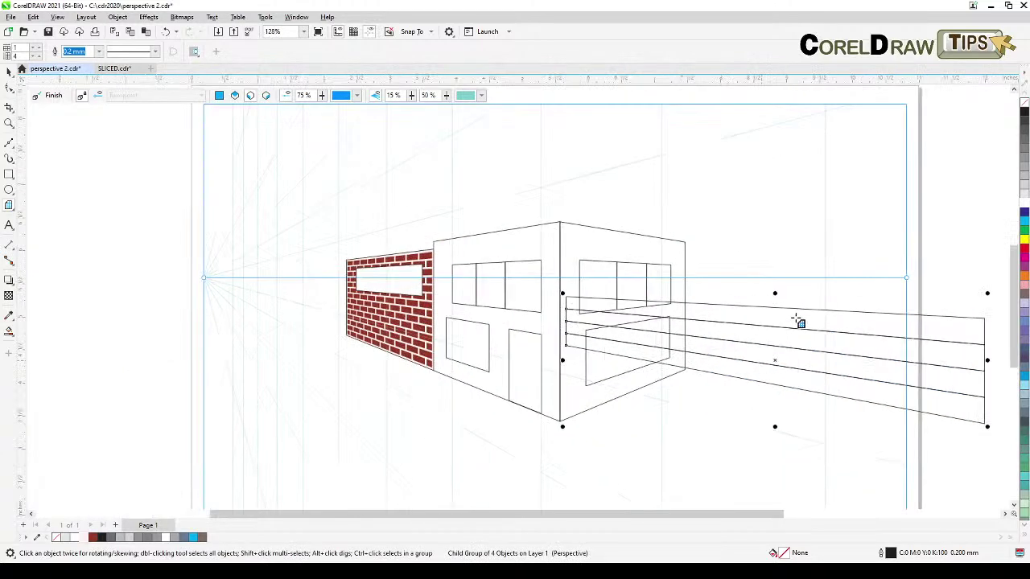
left_click(1024, 196)
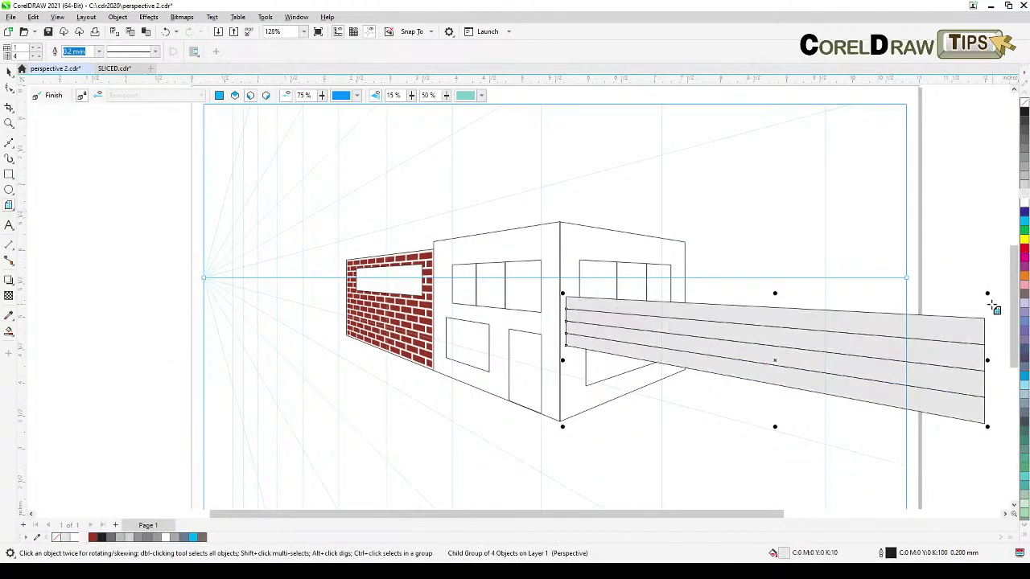
- Shrink the grey grid onto the lower part of the brick wall and widen it towards the building
left_click_drag(983, 360, 649, 372)
key("Escape")
left_click_drag(385, 351, 382, 342)
scroll(381, 341, "up", 2)
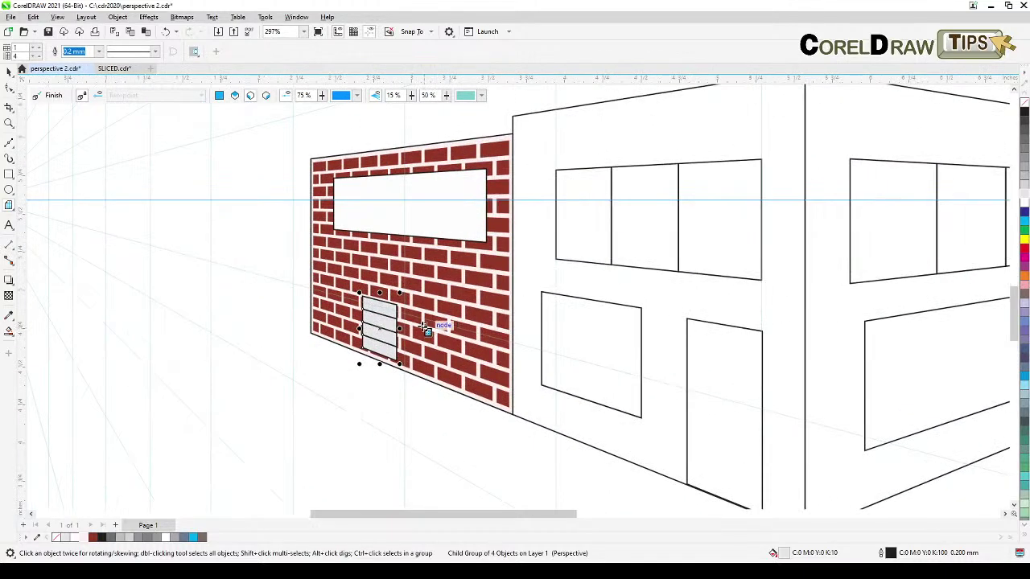
key("Escape")
left_click_drag(408, 329, 489, 337)
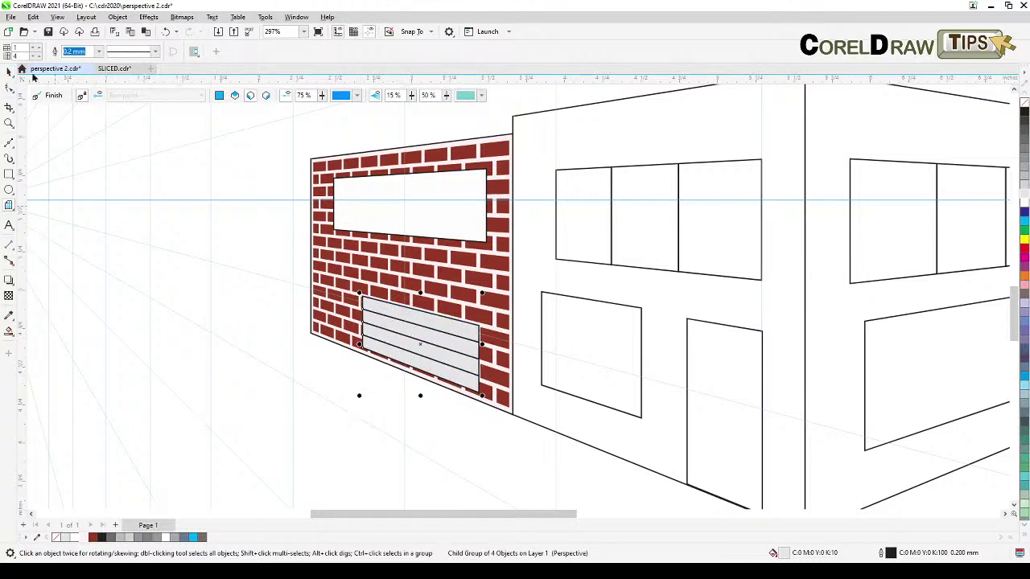
- Extend the garage door panel to the left and down to the wall's base, making it about 0.99 by 0.74 in
left_click(10, 71)
left_click_drag(359, 344, 326, 331)
scroll(395, 394, "up", 3)
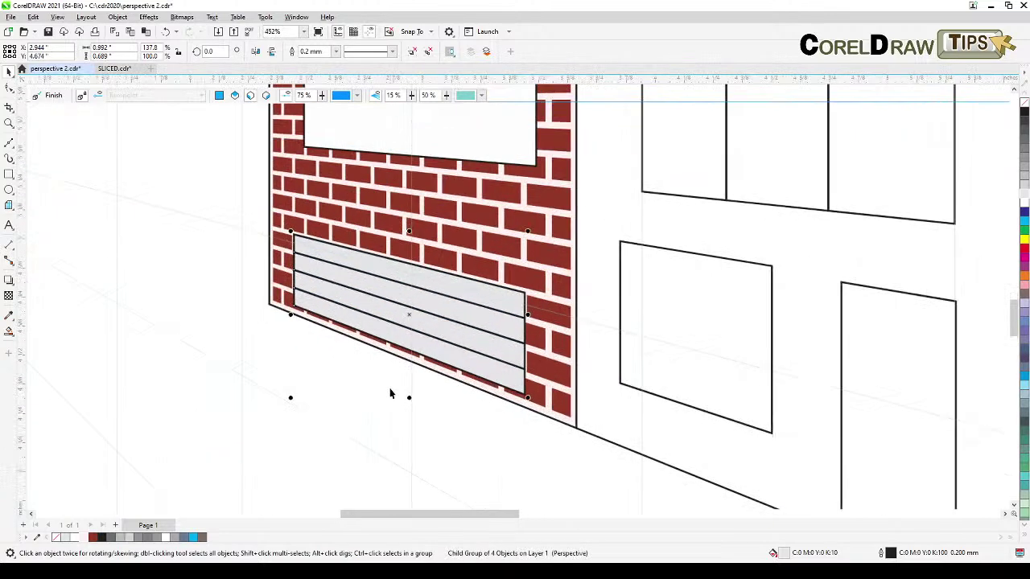
left_click_drag(411, 398, 412, 418)
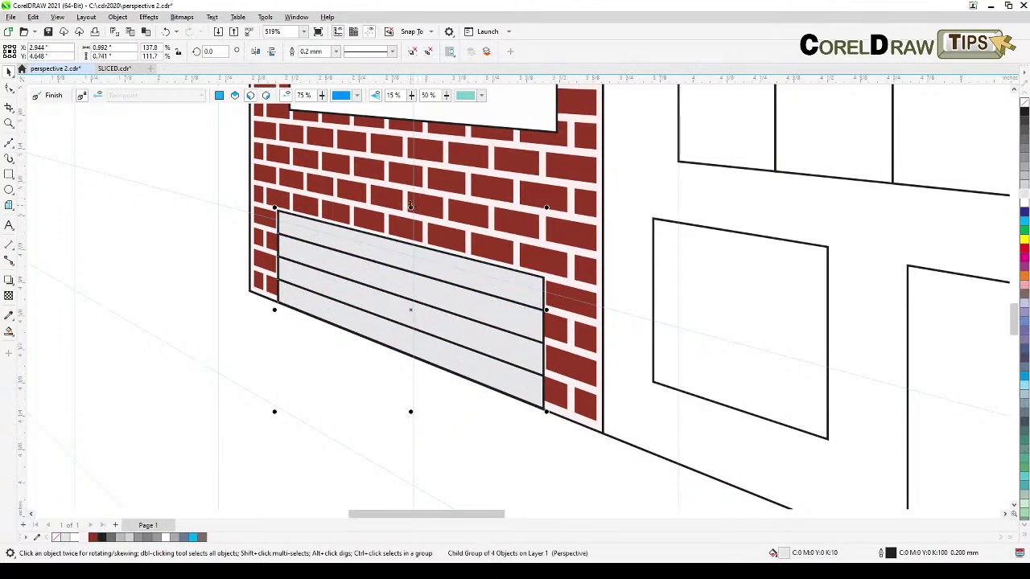
- Raise the garage door's top edge to just below the white rectangle and widen it rightward, to about 1.06 by 1.05 in
left_click_drag(410, 205, 411, 158)
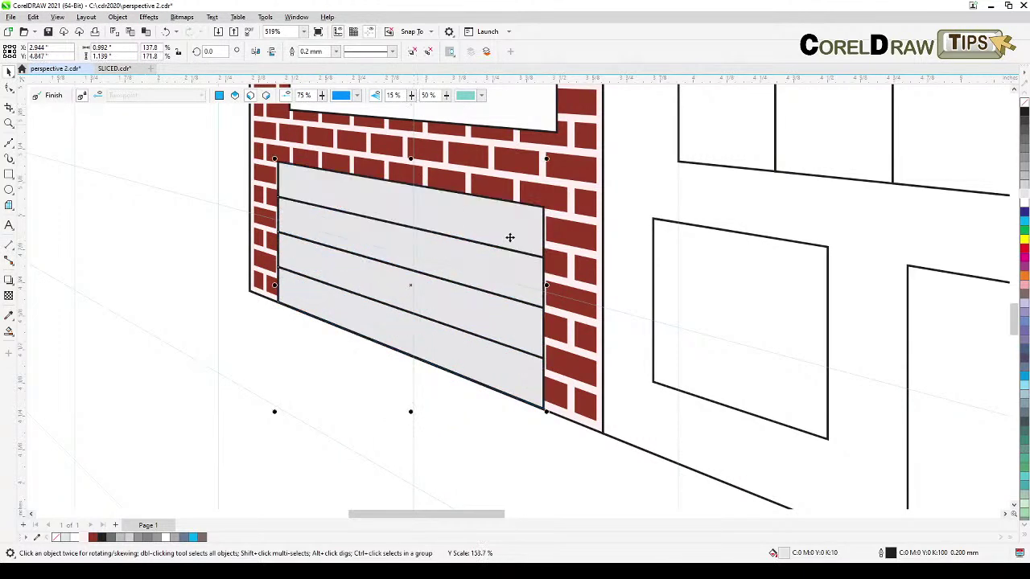
left_click_drag(546, 286, 568, 294)
scroll(568, 294, "down", 1)
scroll(530, 302, "down", 1)
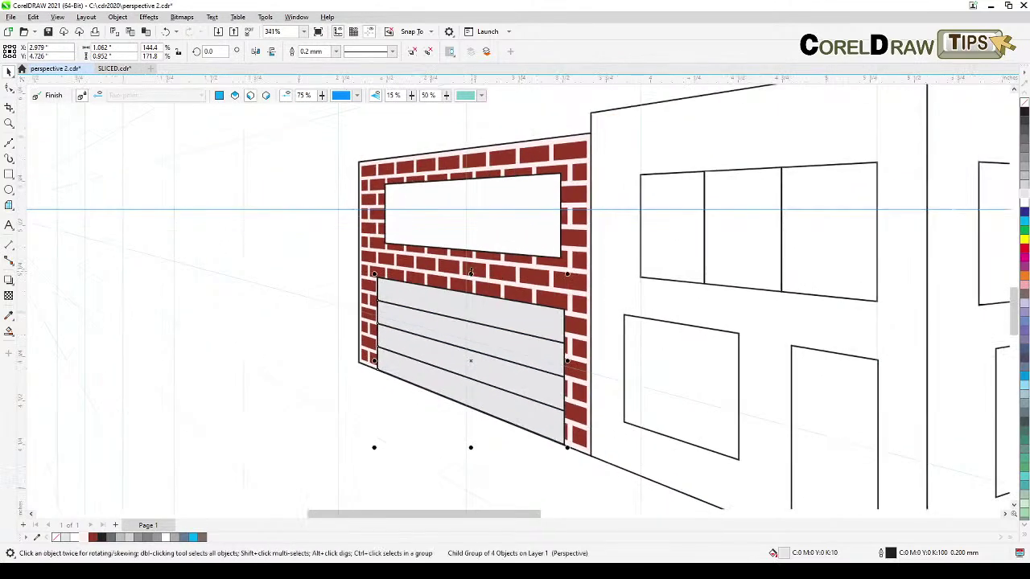
mouse_move(471, 274)
left_mouse_down()
mouse_move(493, 249)
mouse_move(474, 255)
left_mouse_up()
scroll(473, 273, "down", 1)
scroll(475, 269, "up", 1)
scroll(463, 265, "down", 1)
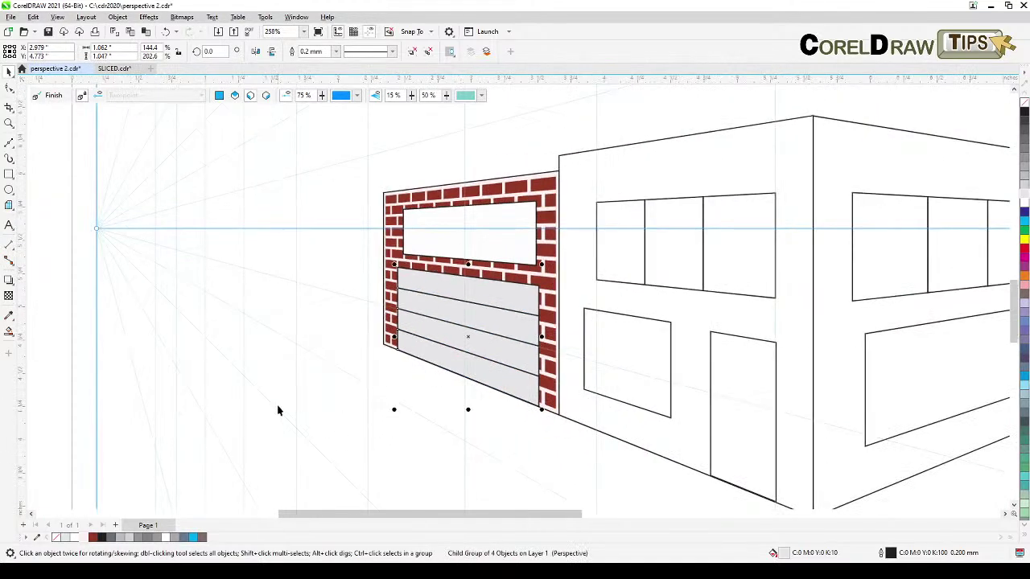
left_click(53, 380)
- Draw a small handle rectangle about 0.14 by 0.08 in on the garage door's lowest panel
scroll(447, 366, "up", 2)
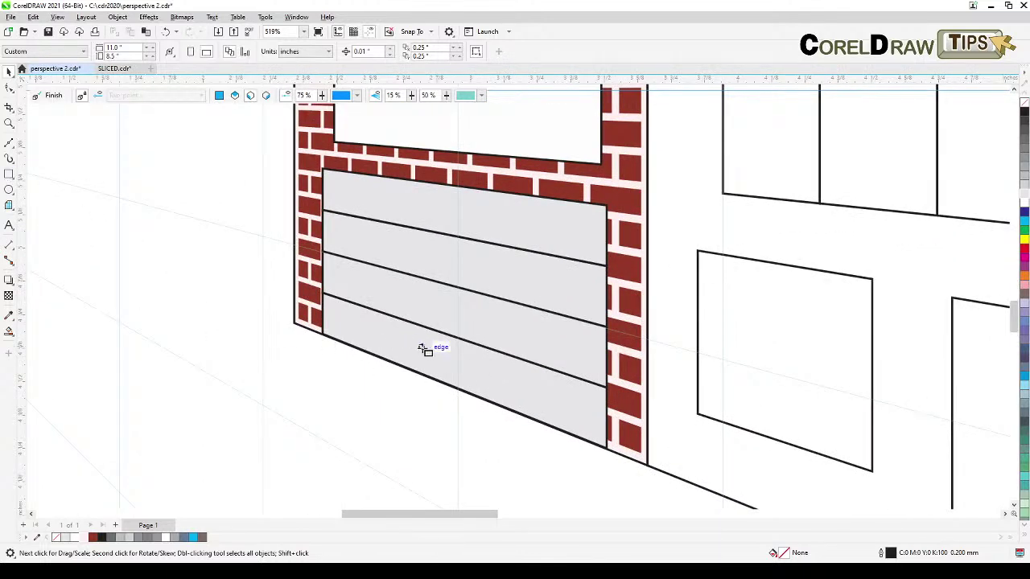
left_click_drag(428, 362, 469, 380)
scroll(482, 372, "down", 3)
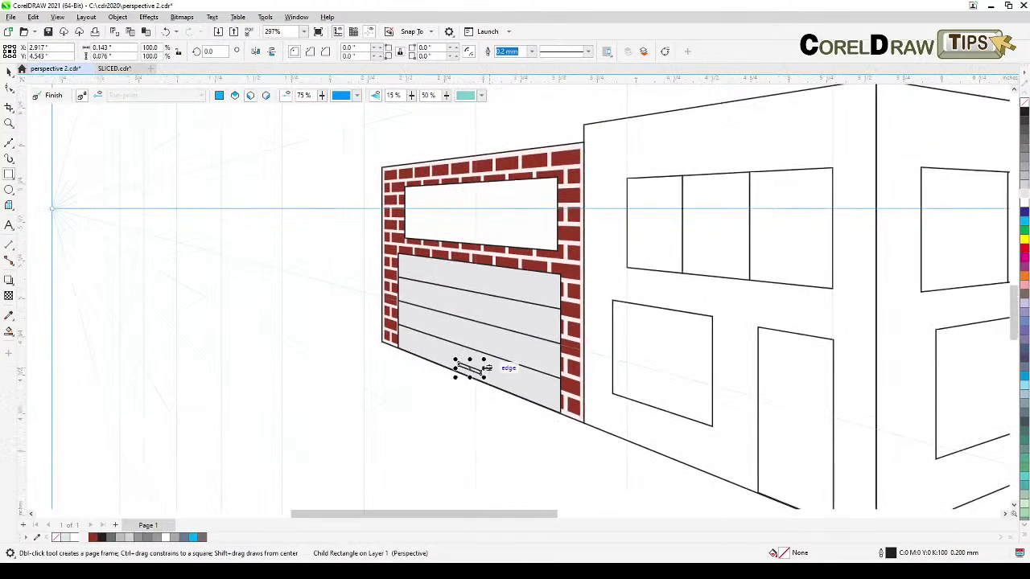
left_click(7, 72)
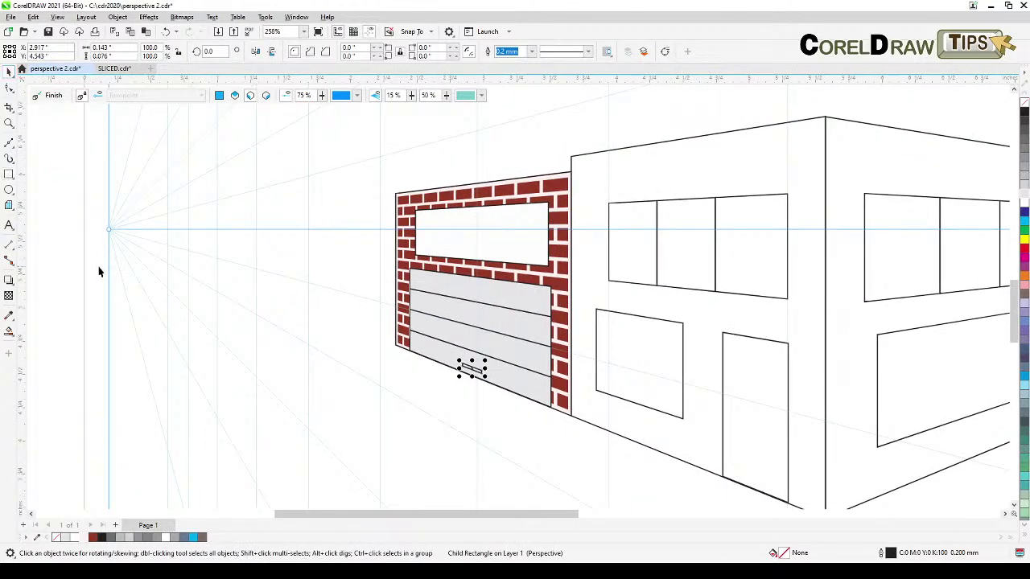
- Draw a wall rectangle about 0.87 by 1.52 in from the brick wall's far base corner back towards the left vanishing point
left_click(289, 406)
scroll(291, 407, "down", 3)
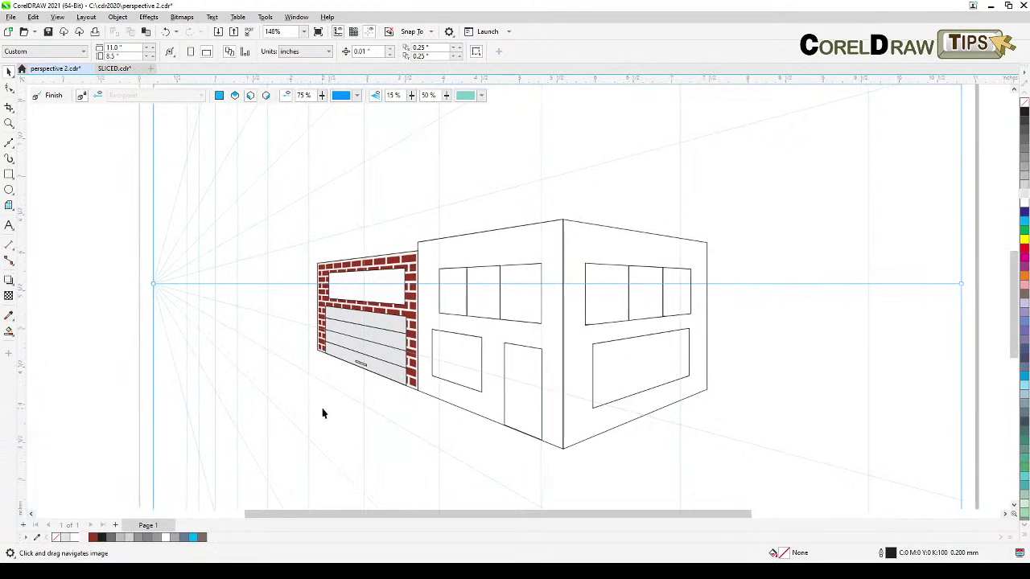
left_click_drag(1029, 338, 789, 324)
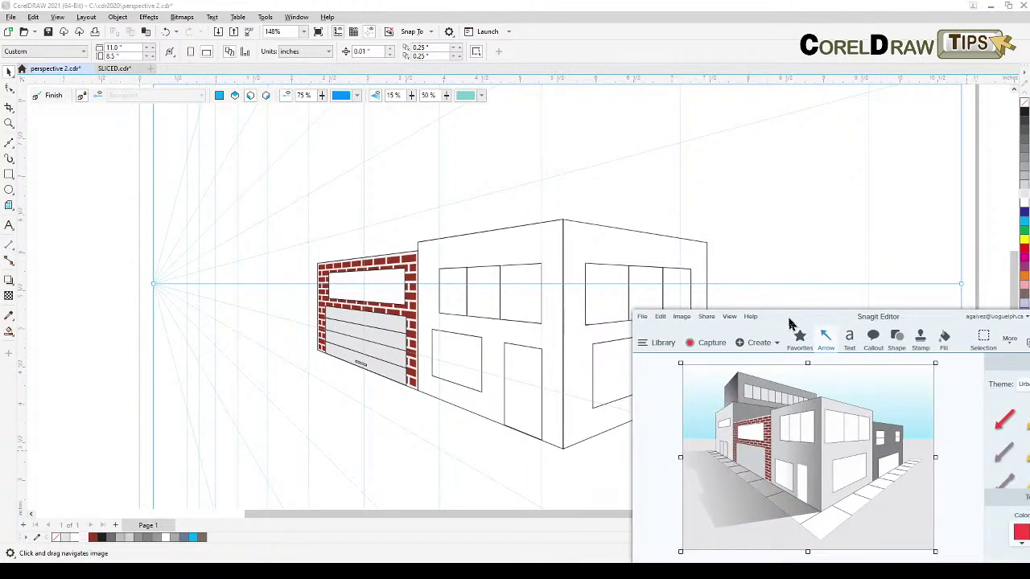
left_click_drag(789, 322, 790, 321)
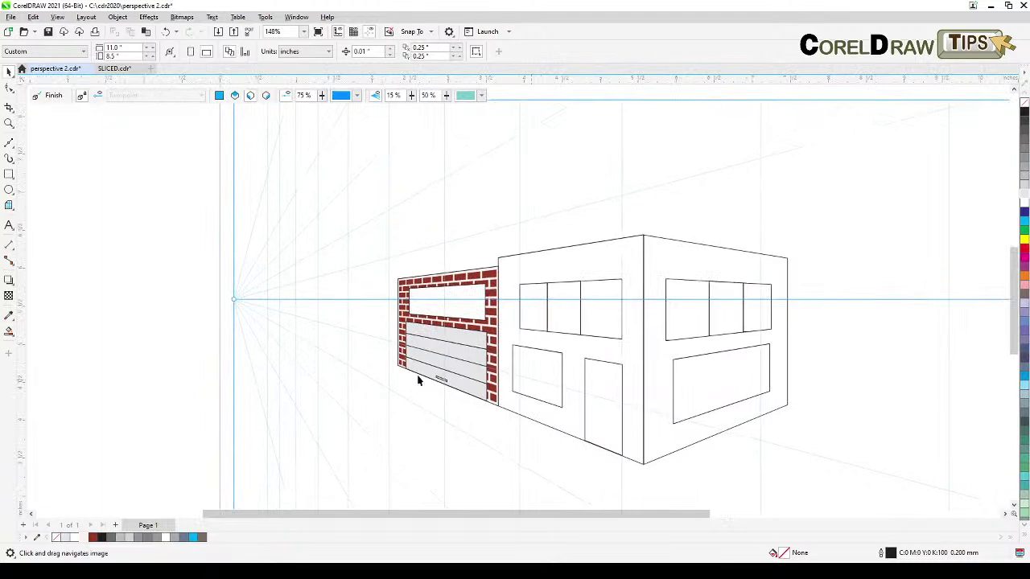
left_click(9, 173)
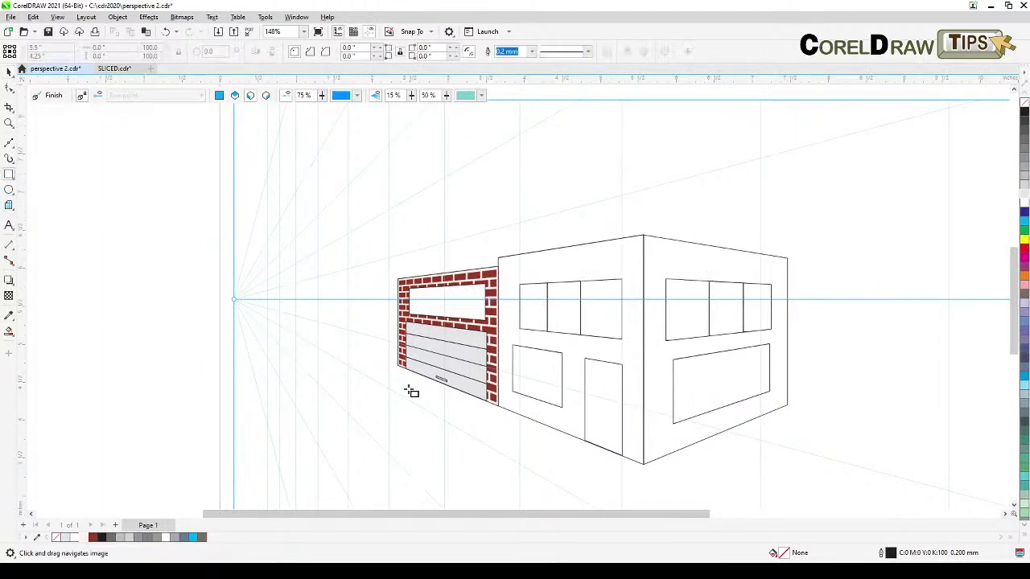
left_click_drag(398, 367, 332, 270)
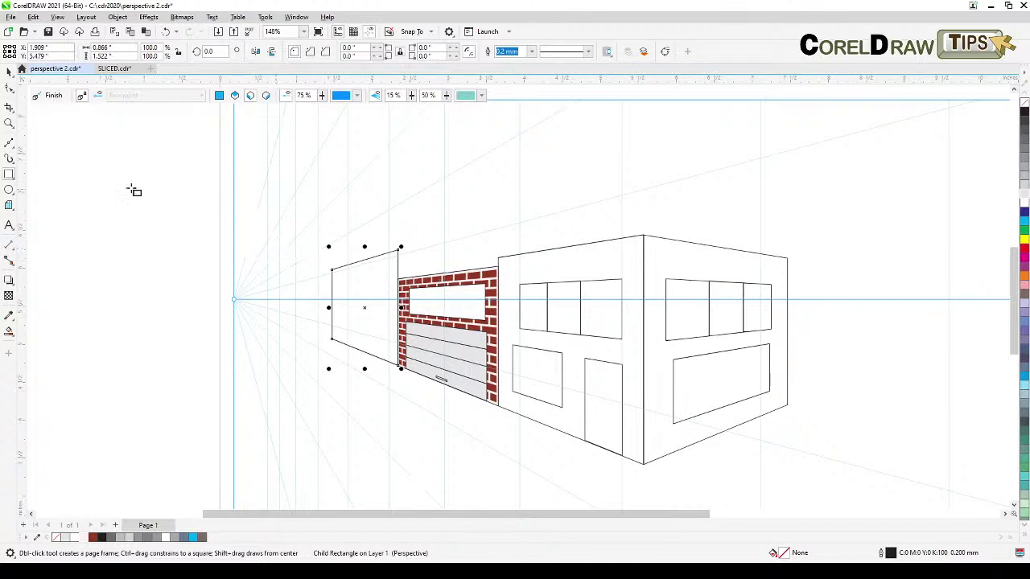
left_click(10, 72)
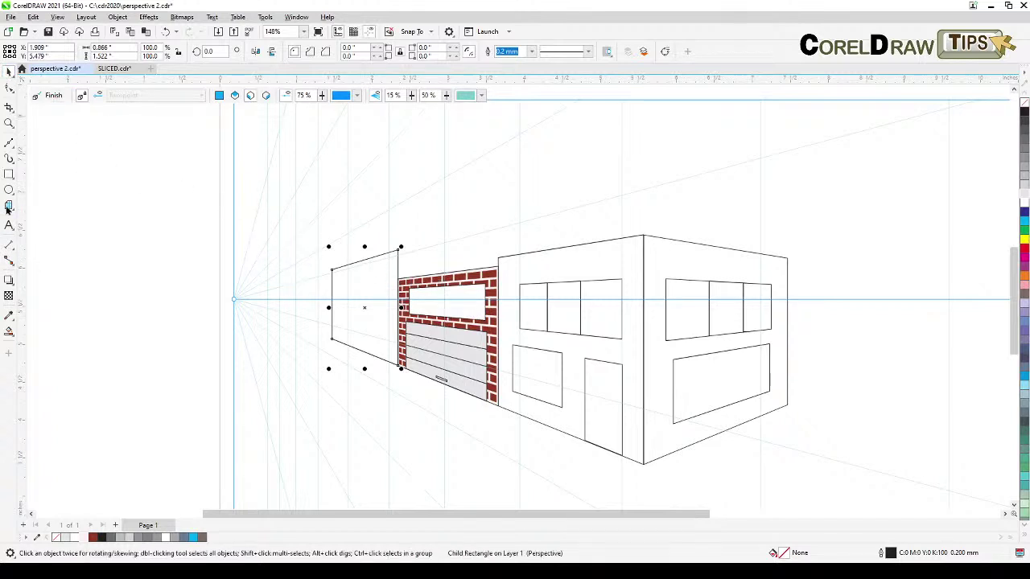
- Draw two adjoining door panels, about 0.11 by 0.39 in and 0.12 by 0.42 in, at the base of the far left wall
left_click(9, 175)
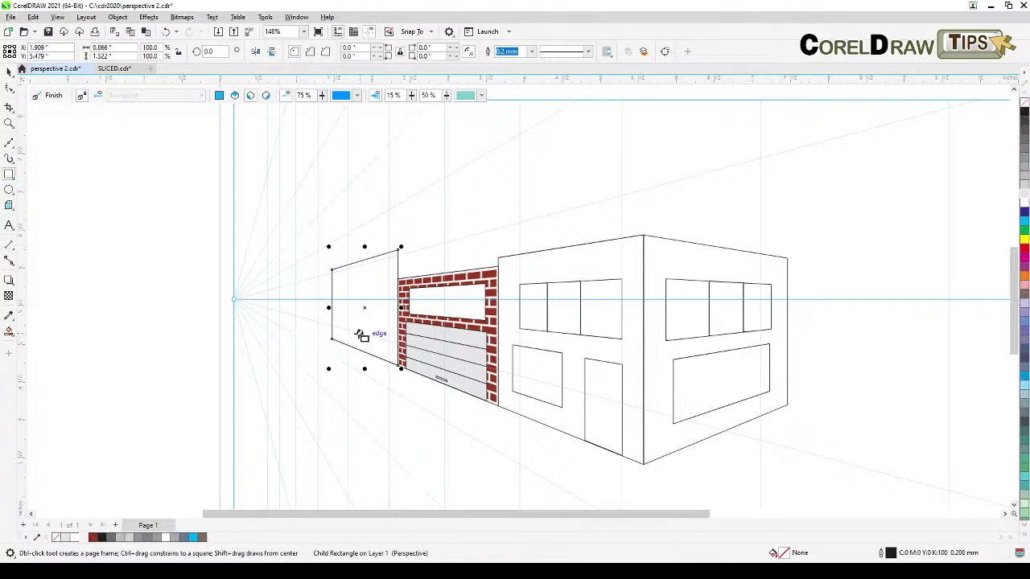
left_click_drag(349, 320, 360, 351)
scroll(358, 338, "up", 3)
key("space")
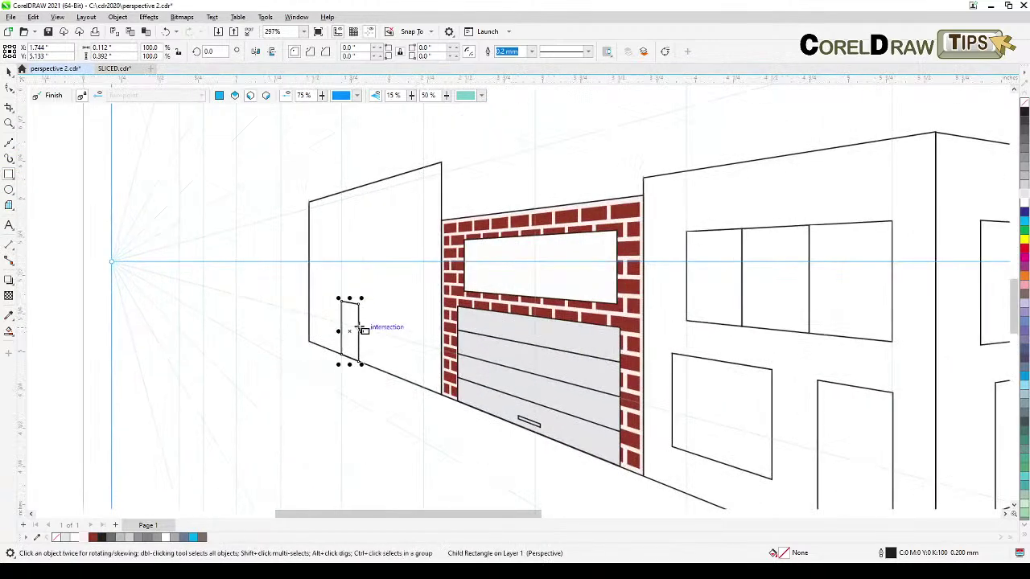
left_click_drag(359, 304, 379, 371)
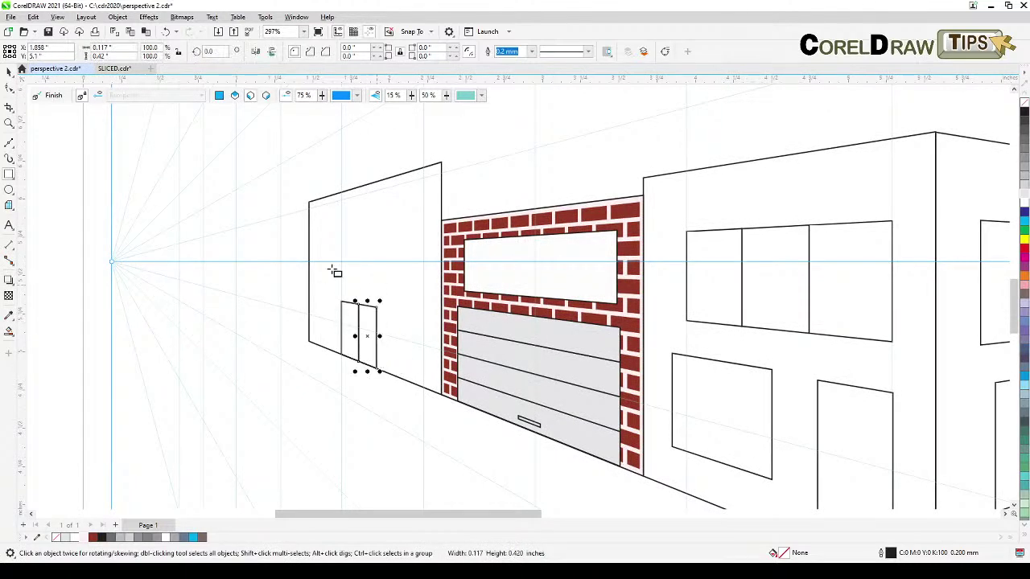
- Draw a wide window about 0.67 by 0.33 in on the upper part of the far left wall
left_click_drag(322, 221, 425, 253)
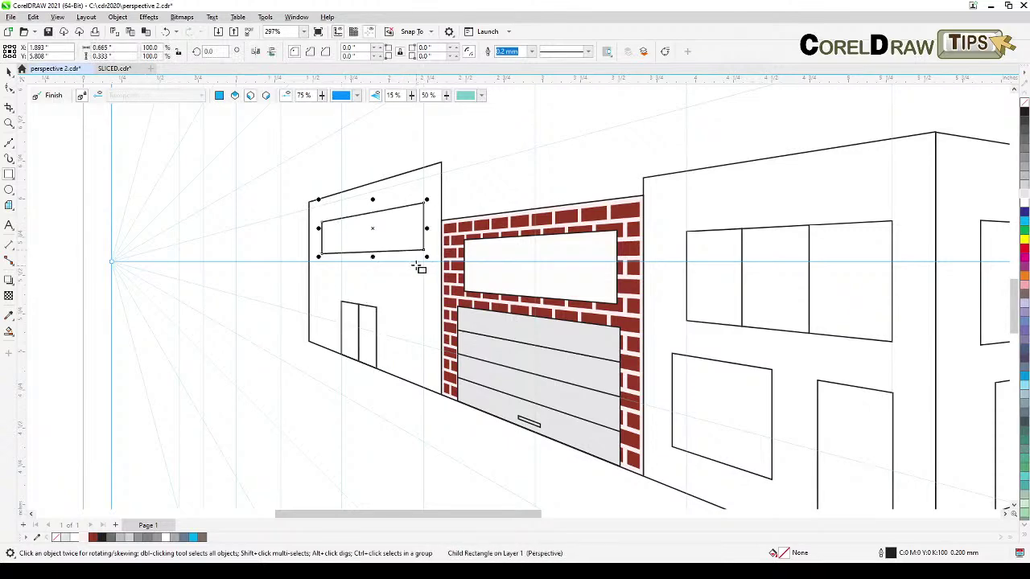
scroll(416, 266, "down", 1)
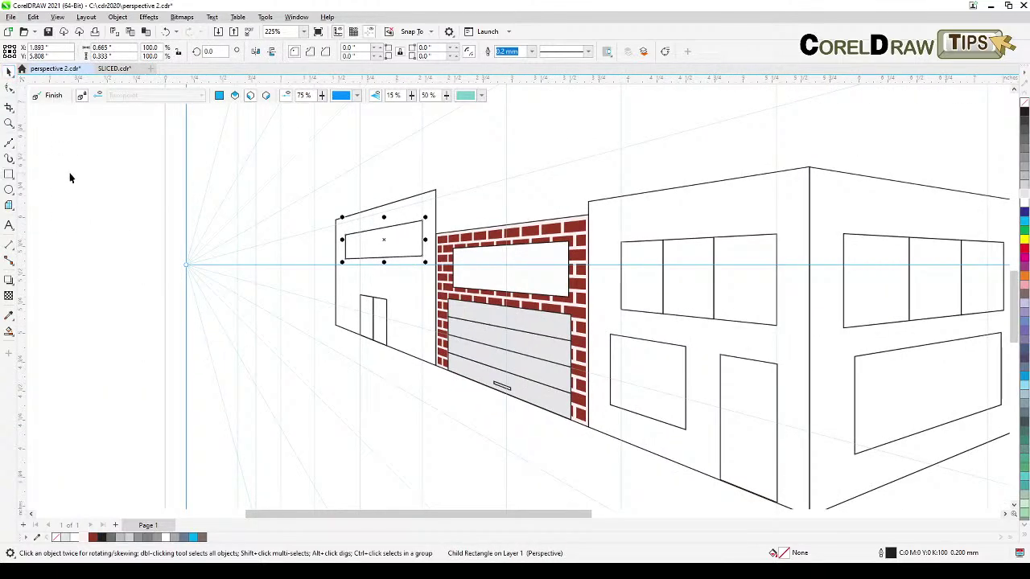
scroll(88, 209, "down", 1)
key("Escape")
scroll(395, 241, "up", 1)
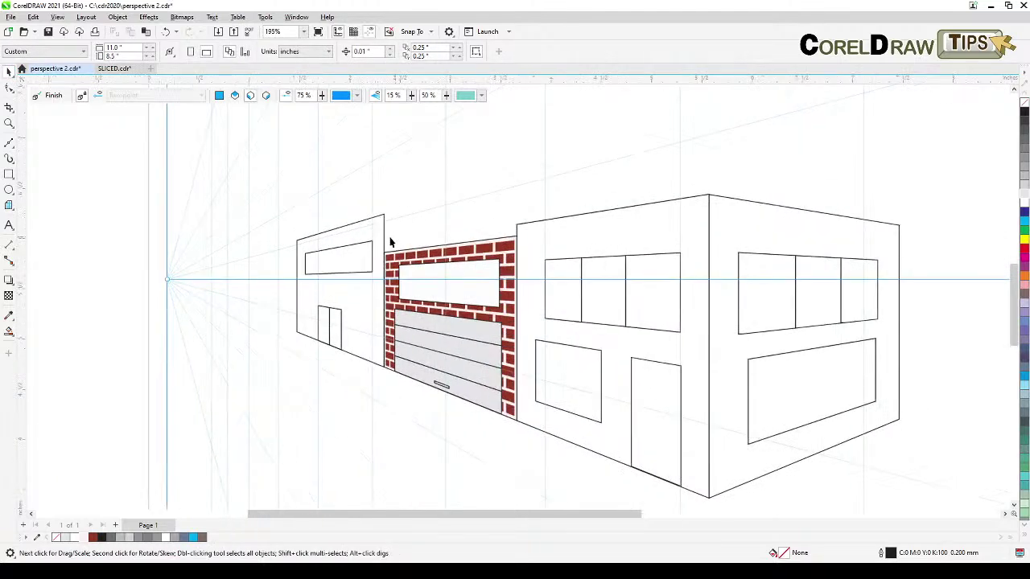
- On the right perspective plane, draw a rectangle about 1.60 by 0.65 in from the far left wall's top corner across the brick wall
scroll(394, 257, "down", 1)
left_click_drag(450, 252, 375, 275)
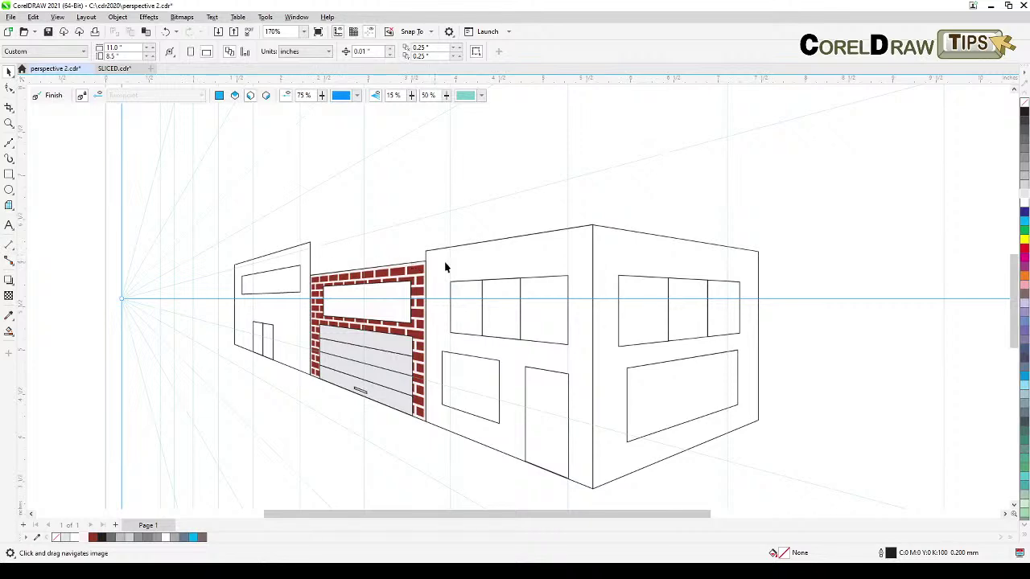
scroll(756, 288, "down", 4)
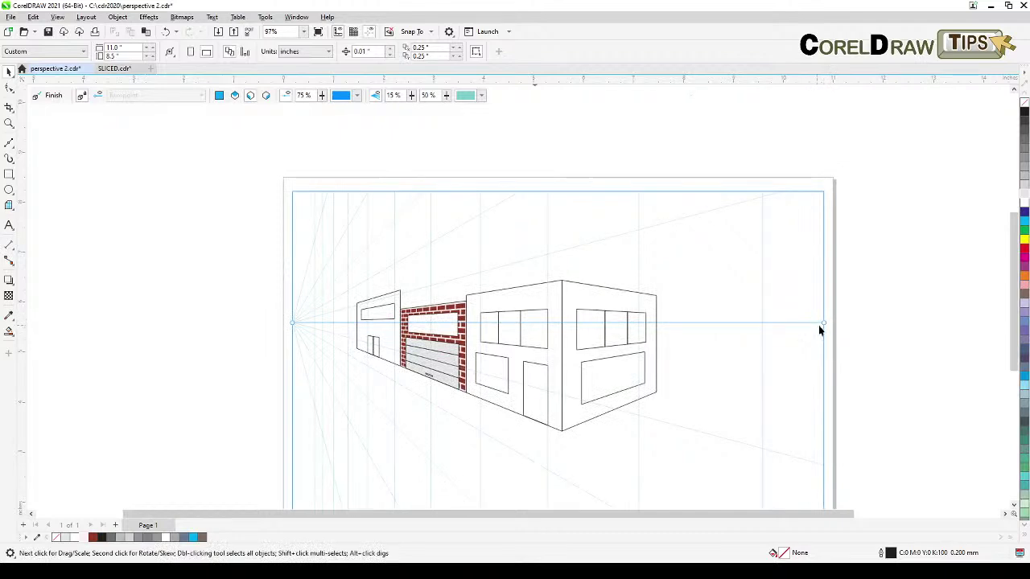
scroll(564, 355, "up", 5)
scroll(564, 356, "down", 3)
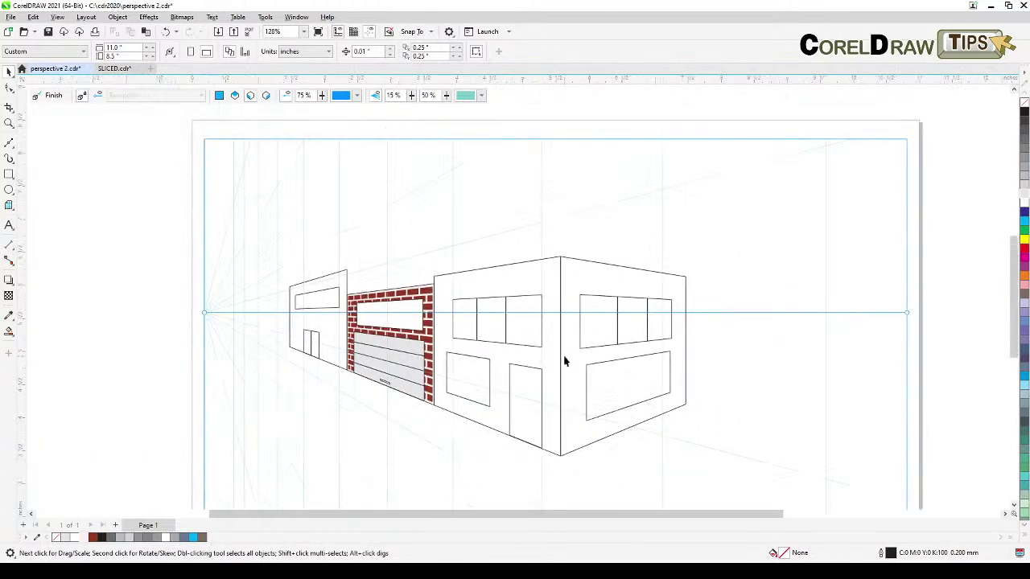
left_click(267, 96)
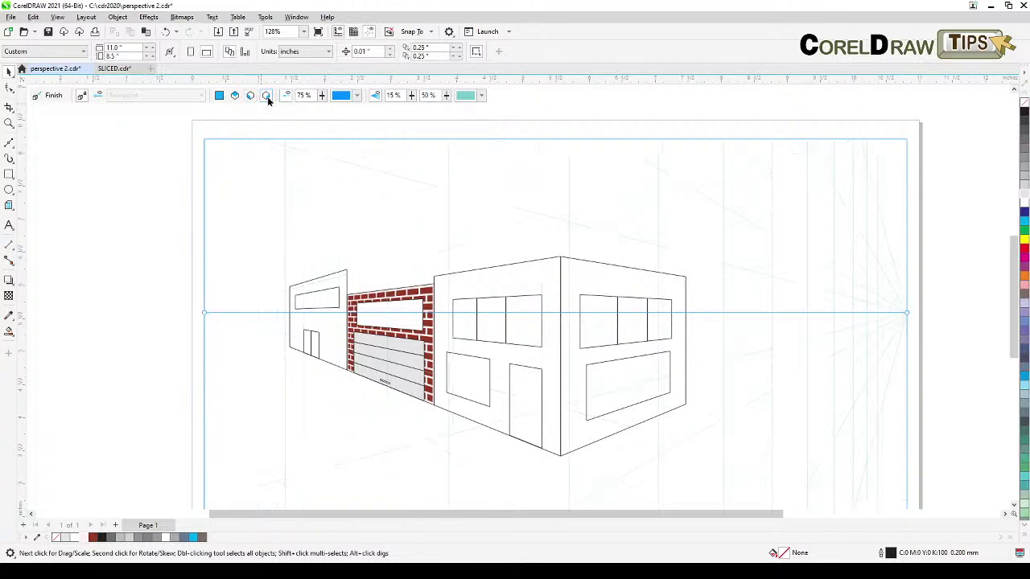
left_click(8, 175)
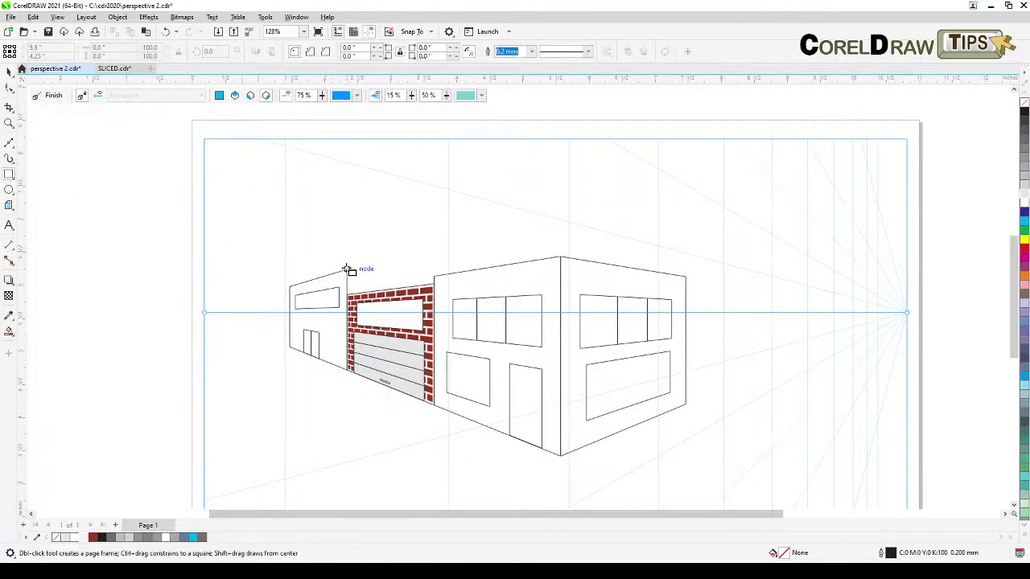
left_click_drag(347, 271, 456, 312)
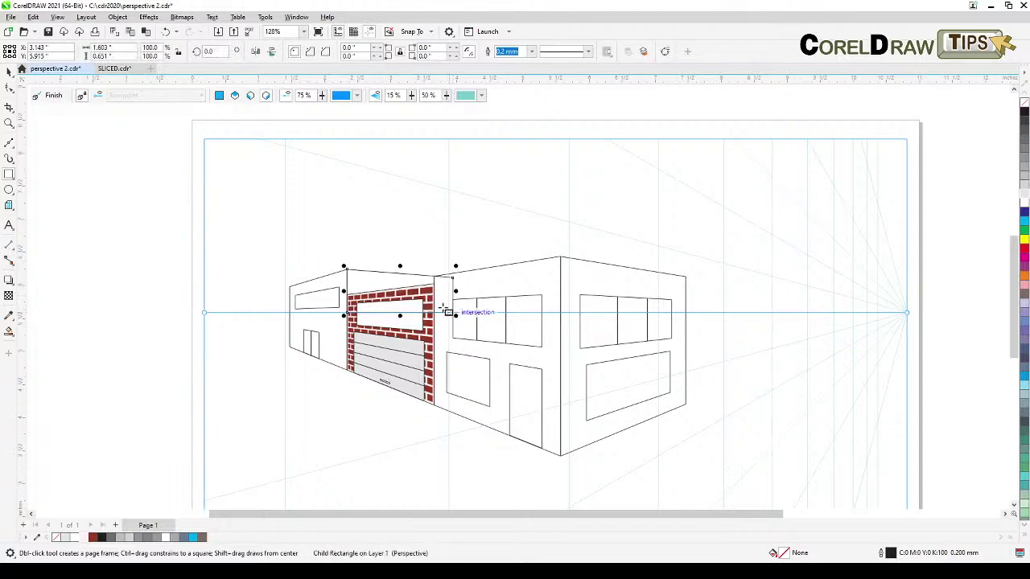
scroll(456, 312, "up", 1)
scroll(438, 303, "up", 1)
- Fill the new side wall rectangle with 30% black and send it to the back of the layer
left_click(9, 72)
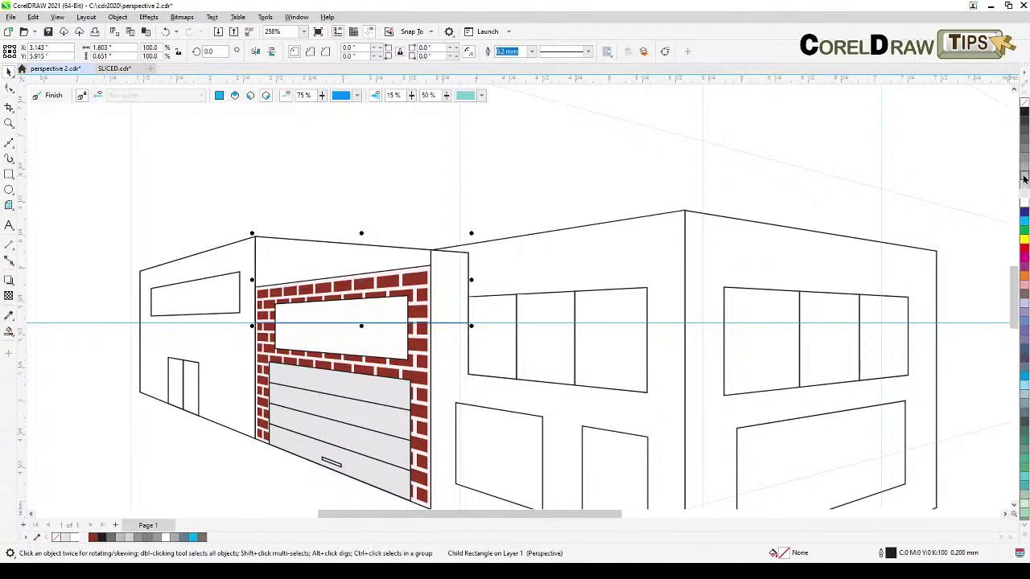
left_click(1024, 174)
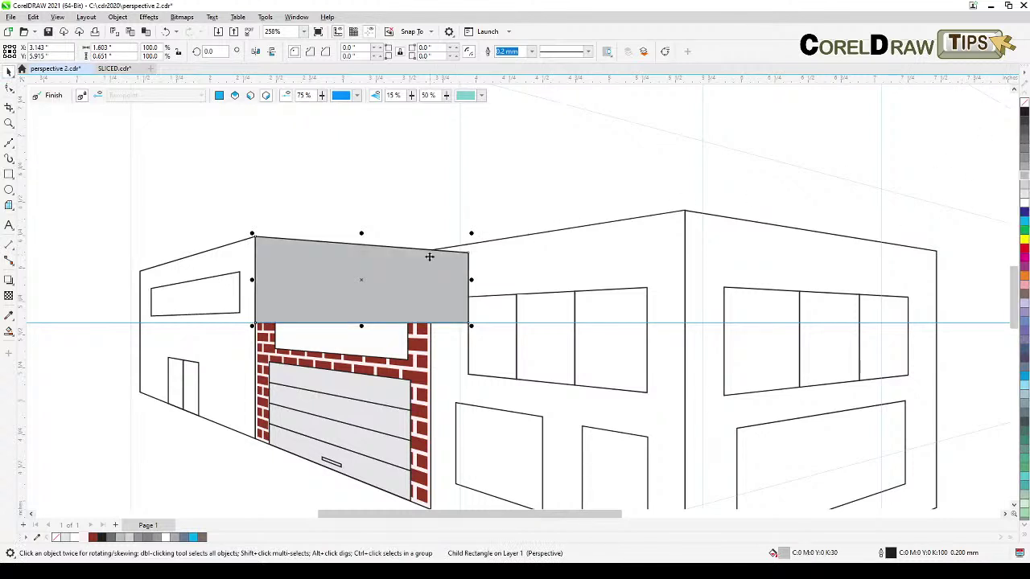
left_click(118, 17)
mouse_move(140, 60)
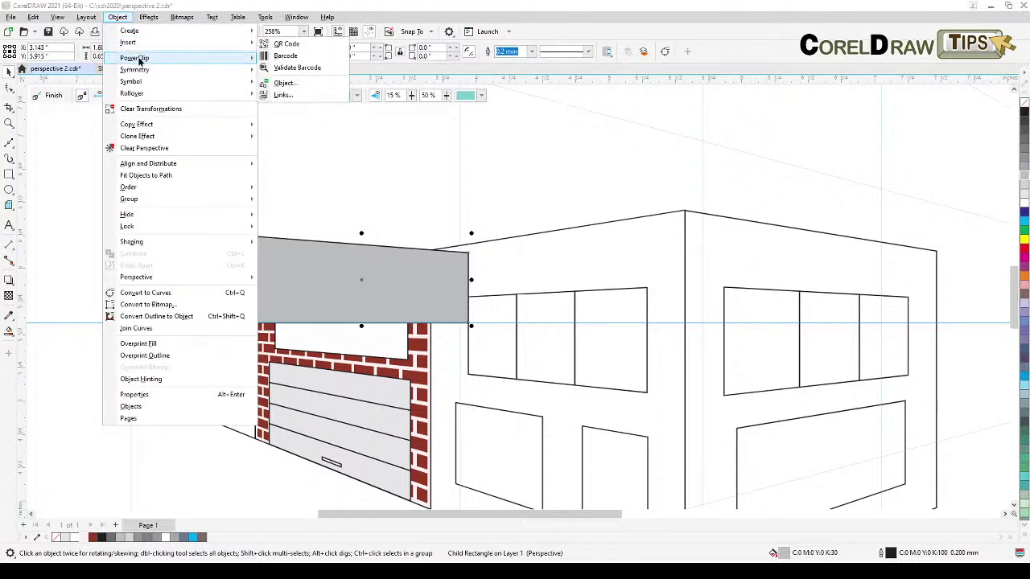
mouse_move(162, 190)
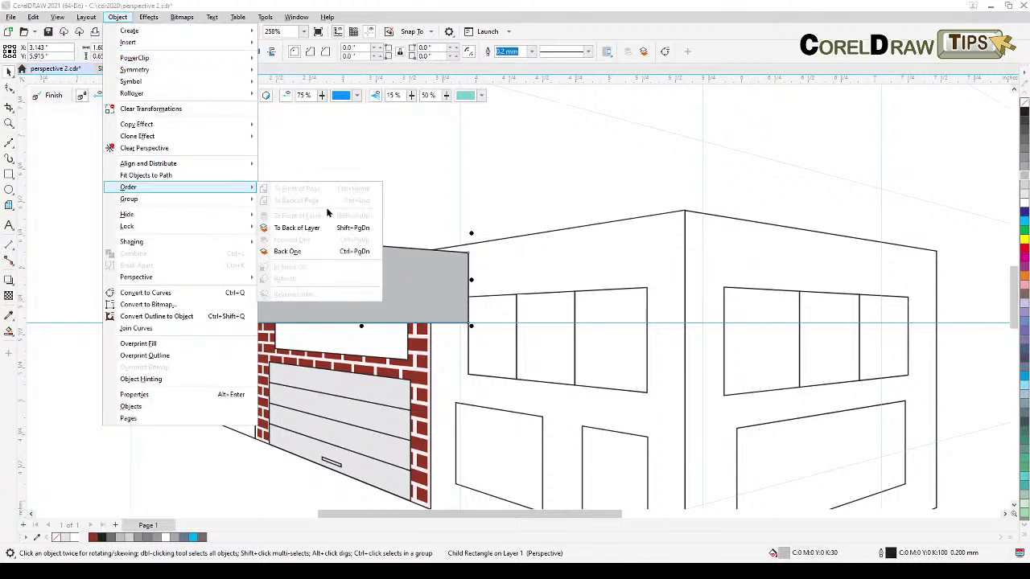
left_click(306, 227)
scroll(433, 295, "down", 1)
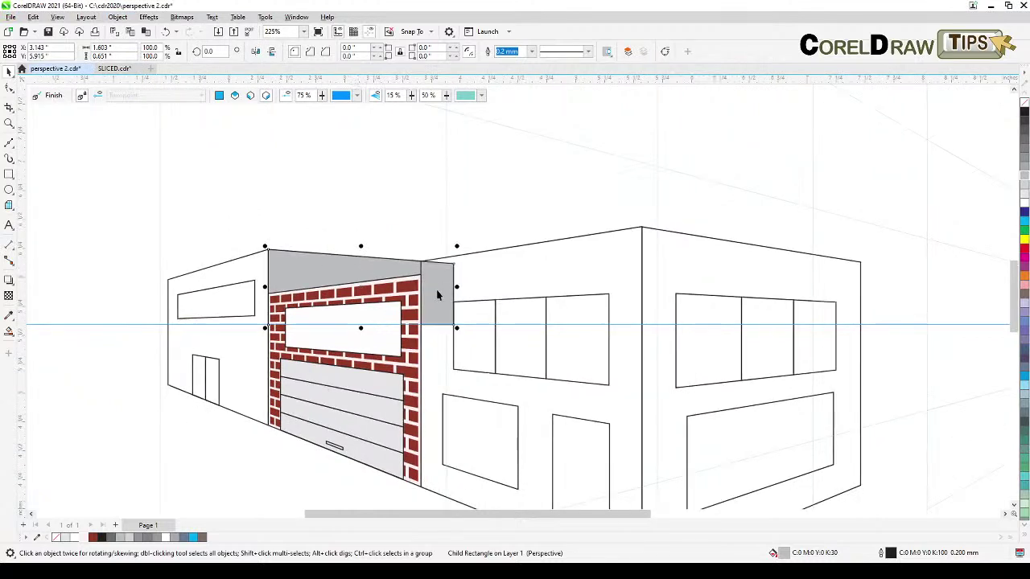
scroll(418, 291, "down", 1)
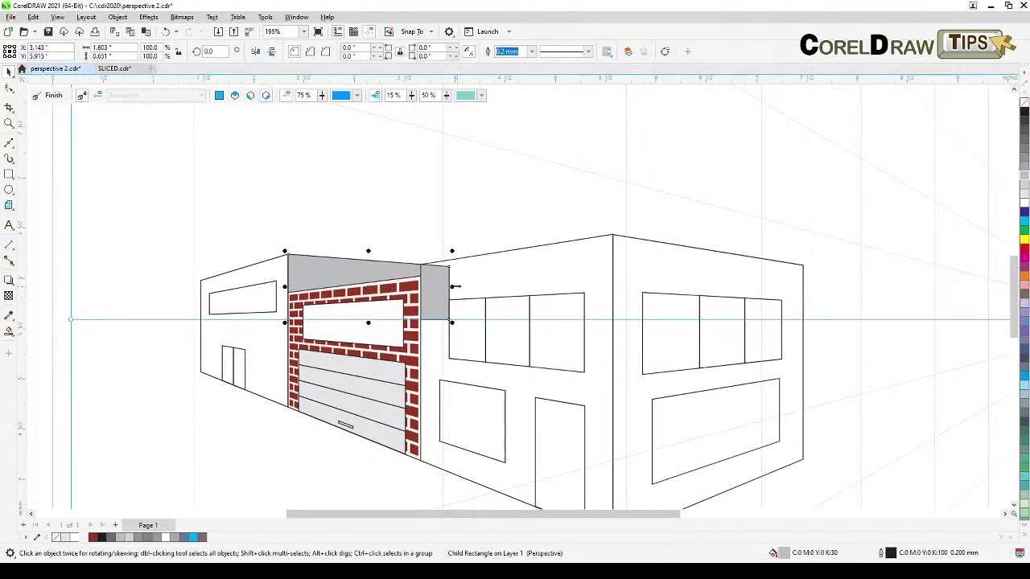
- Narrow the grey side wall to about 1.32 in so it ends at the corner building's left edge
left_click_drag(454, 287, 424, 287)
scroll(429, 330, "down", 2)
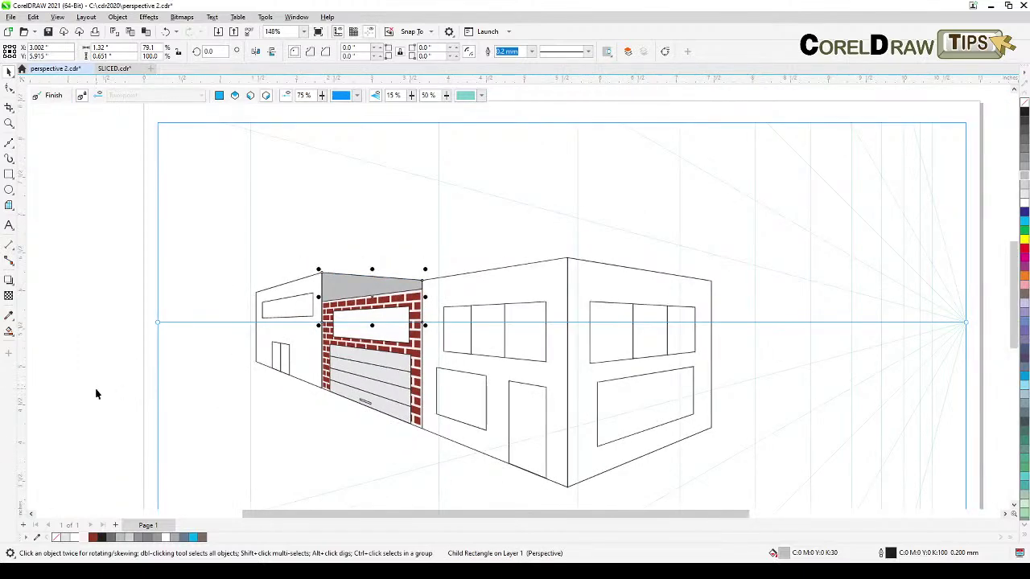
left_click(223, 378)
- Fill the far left wall with 20% black
scroll(256, 374, "up", 2)
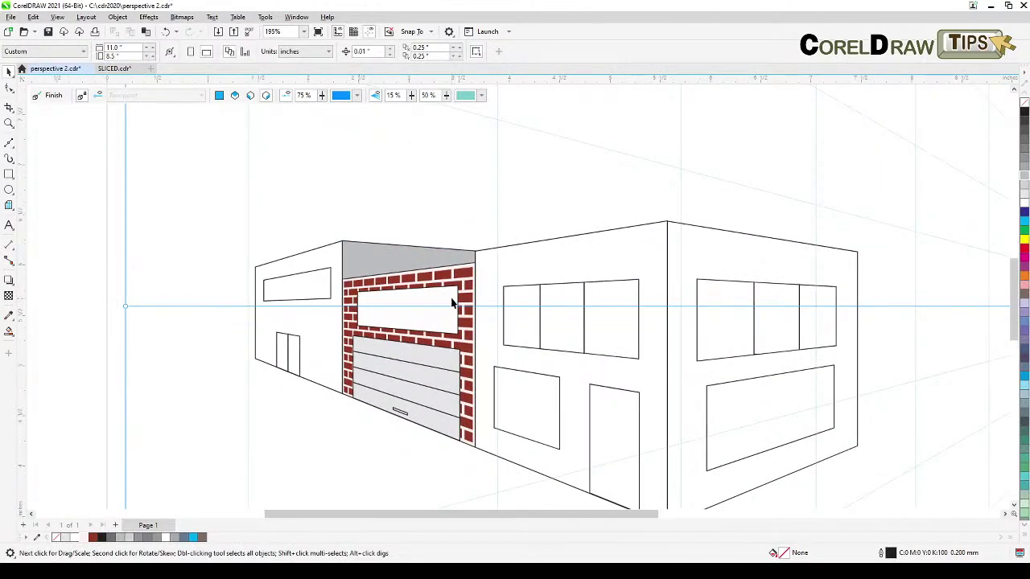
scroll(293, 314, "up", 1)
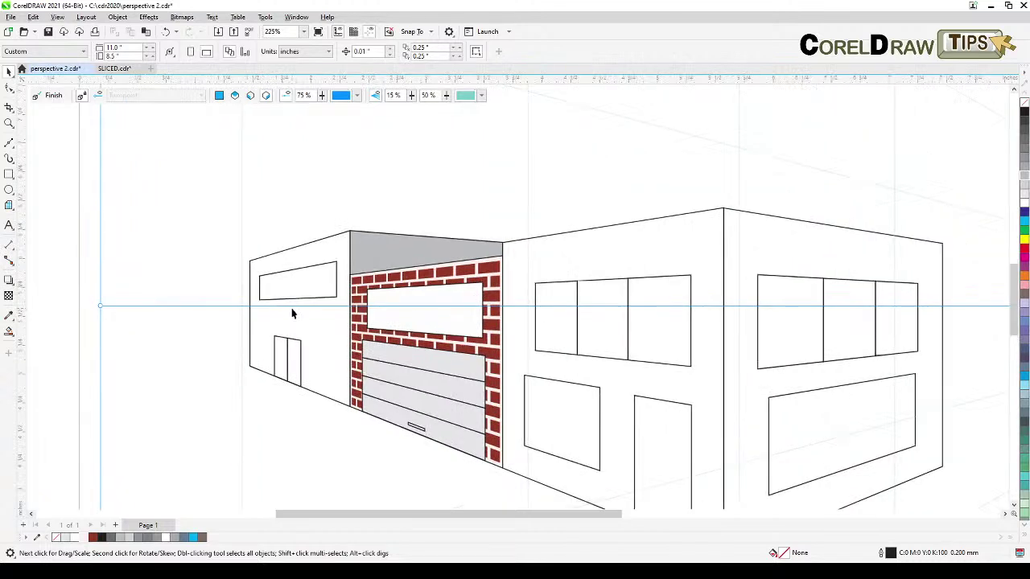
left_click(315, 246)
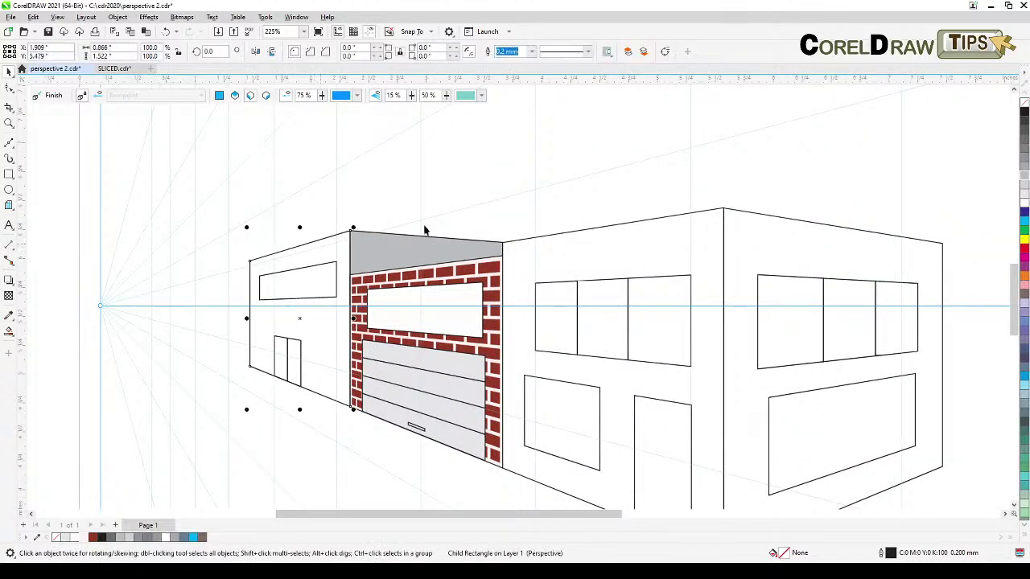
left_click(1025, 186)
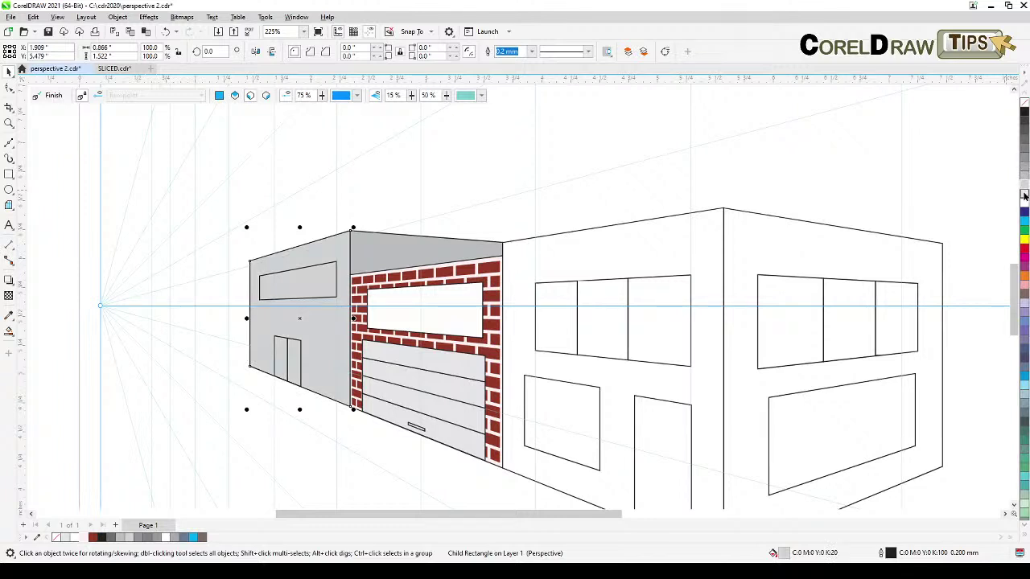
- Fill the far-left block's wall with 10% black, and its upper window and double door with white
left_click(1026, 195)
left_click(296, 274)
left_click(293, 343, "shift")
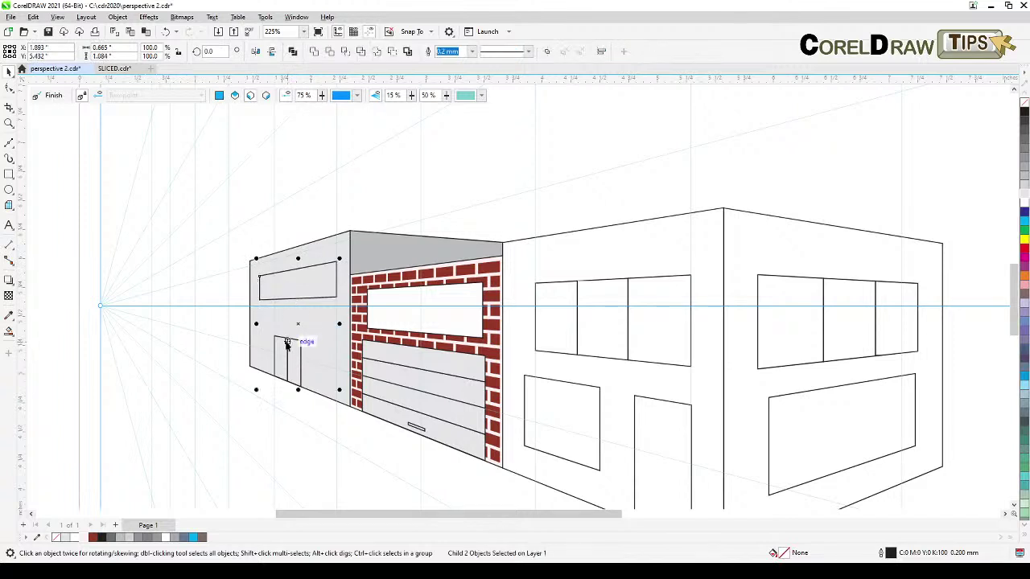
left_click(281, 342, "shift")
left_click(1024, 207)
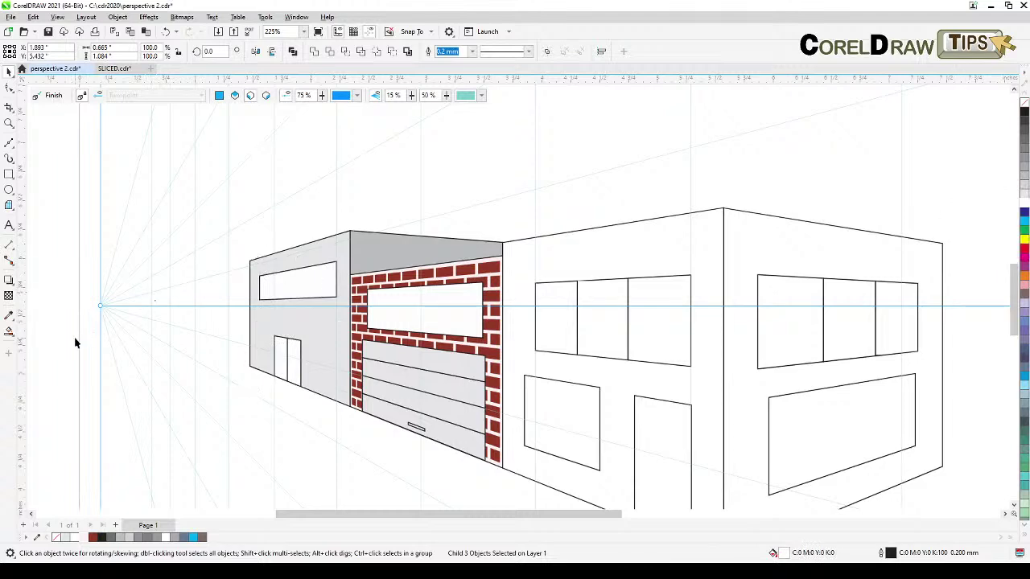
key("Escape")
scroll(290, 357, "down", 3)
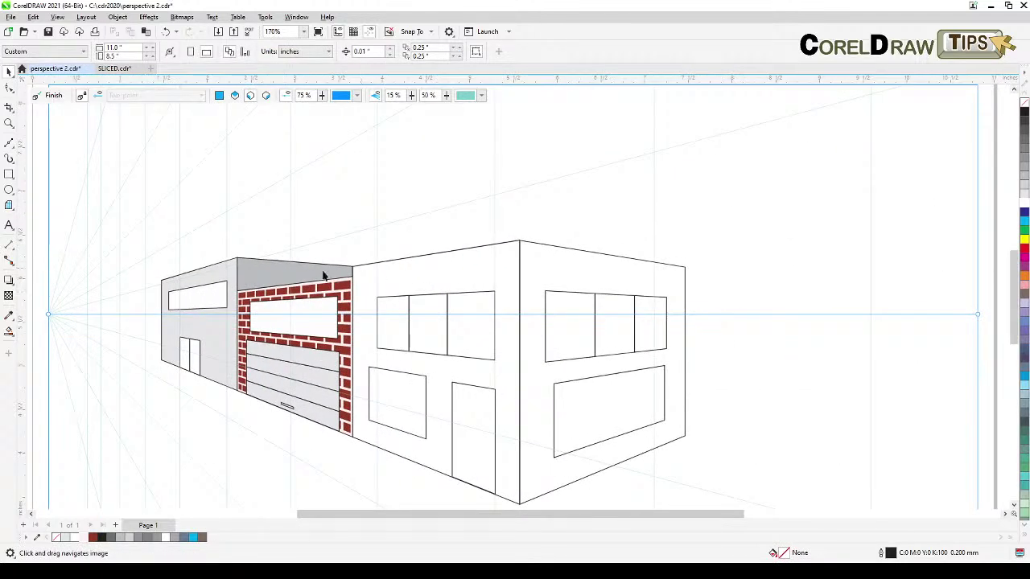
- Fill the corner block's left-facing wall with 20% black, and its grouped upper windows, lower window and door with white
left_click(443, 277)
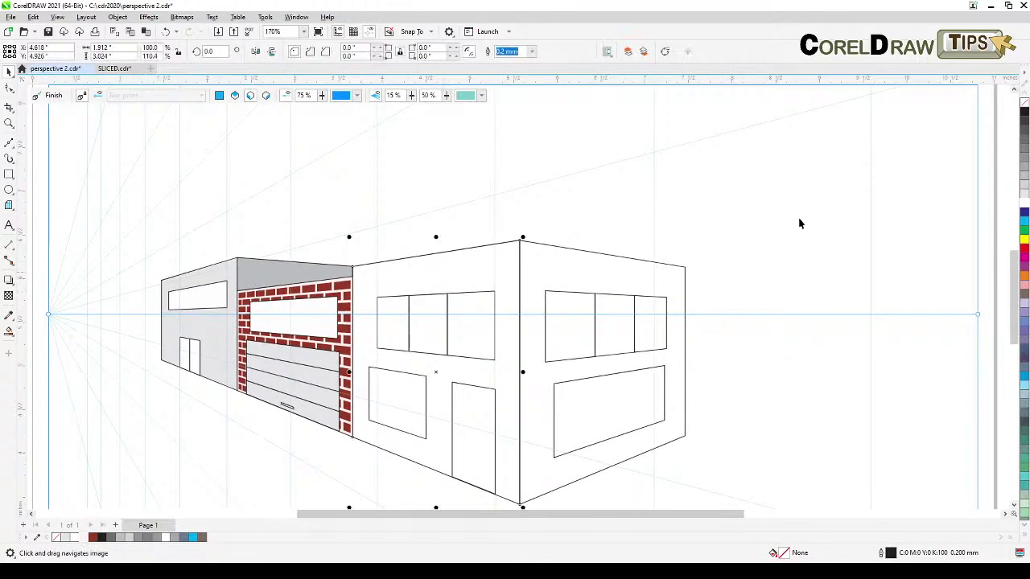
left_click(1025, 188)
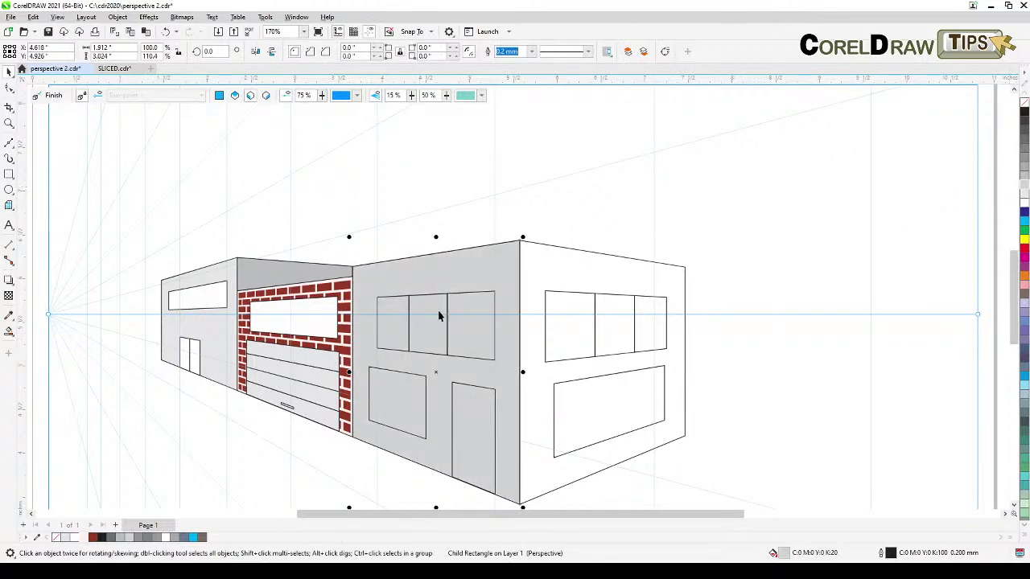
left_click(465, 306)
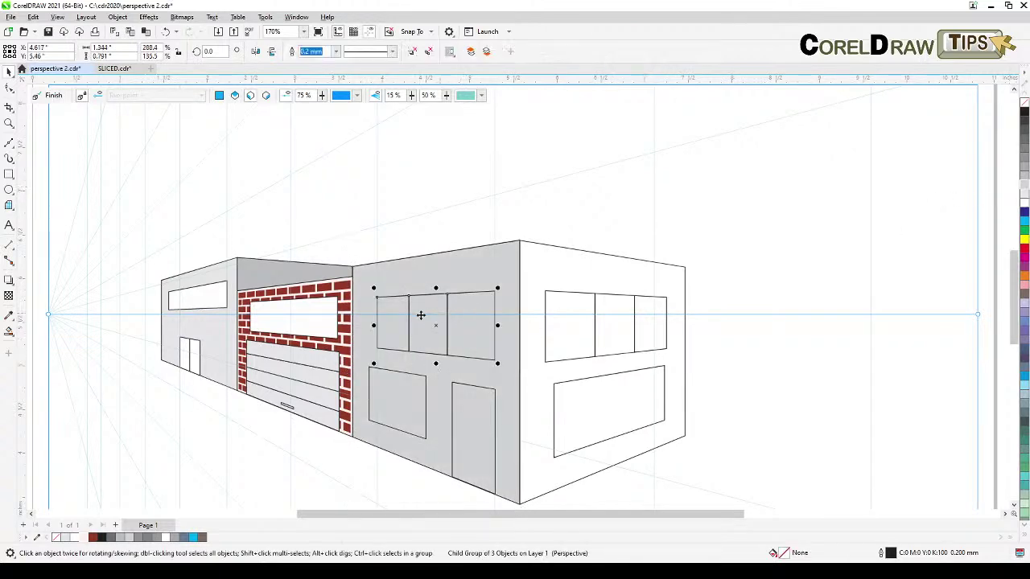
left_click(1025, 204)
left_click(425, 406)
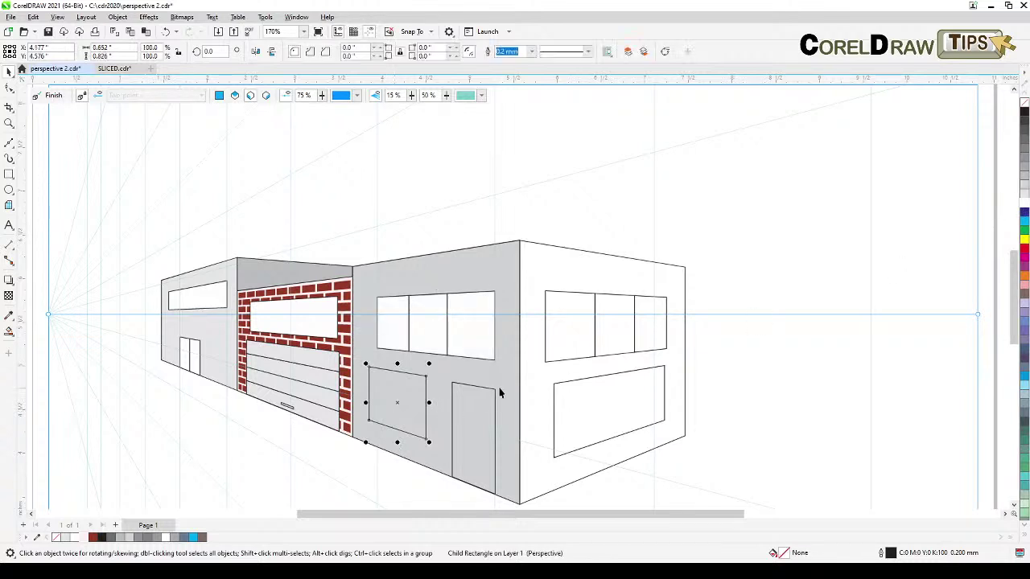
left_click(487, 398, "shift")
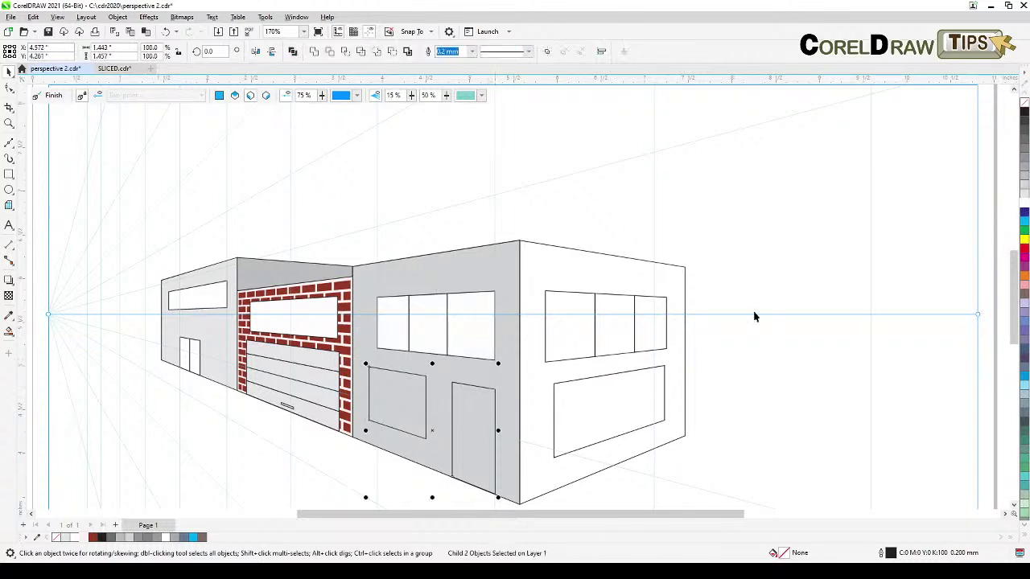
left_click(1024, 206)
- Fill the corner block's right-facing wall with 10% black, and its grouped upper windows and lower window with white
left_click(568, 270)
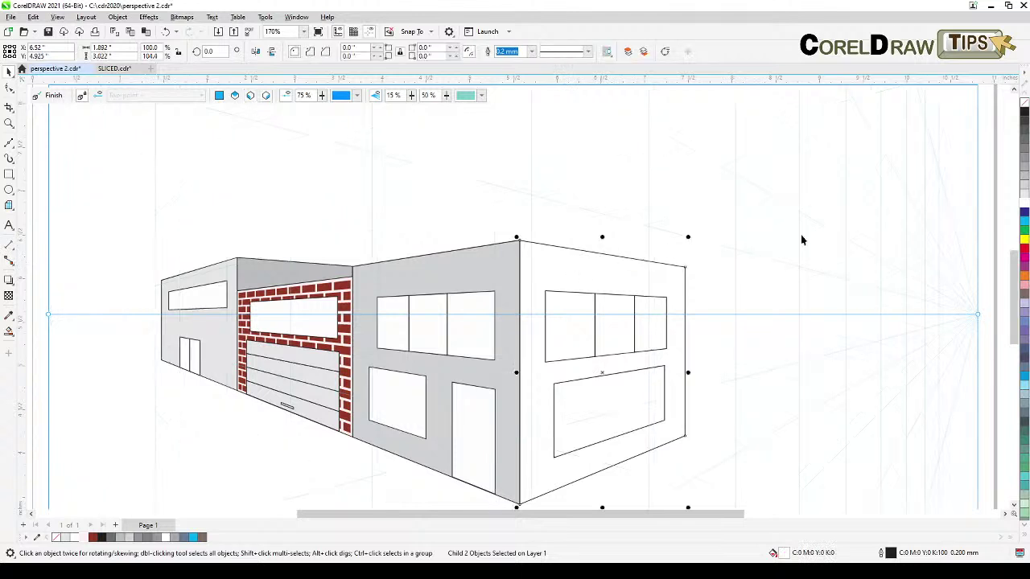
left_click(1024, 195)
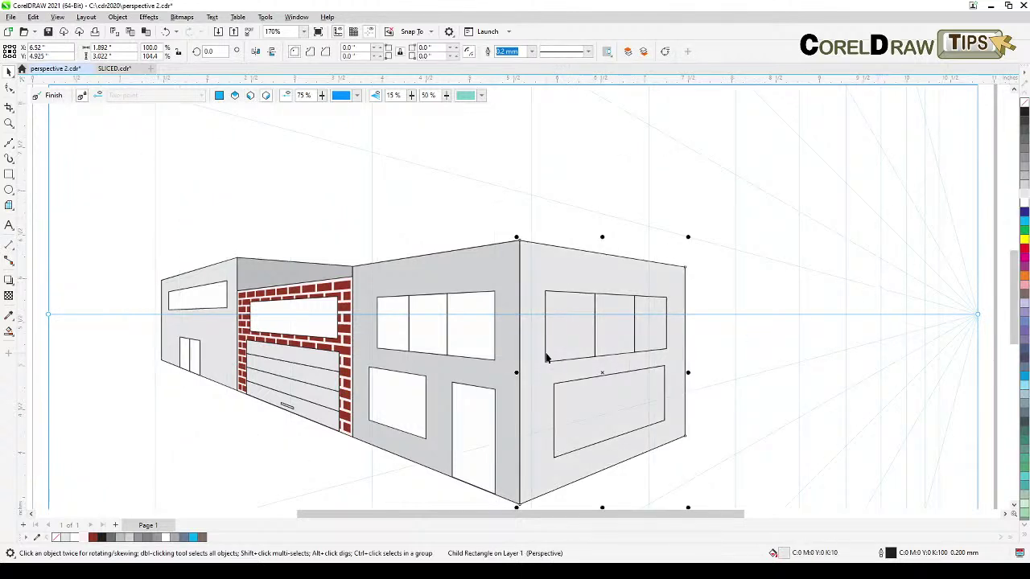
left_click(616, 292)
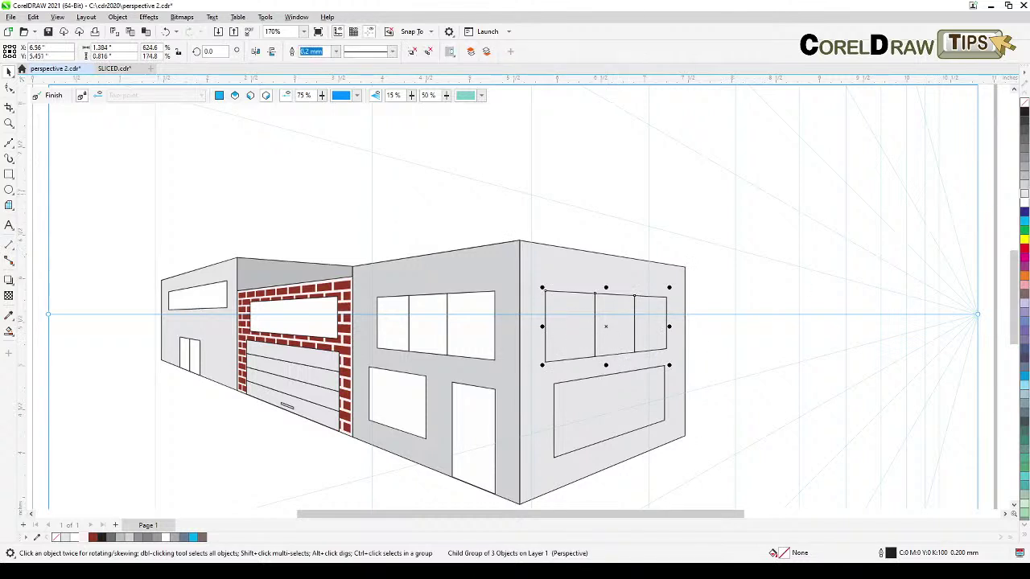
left_click(1022, 205)
left_click(609, 420)
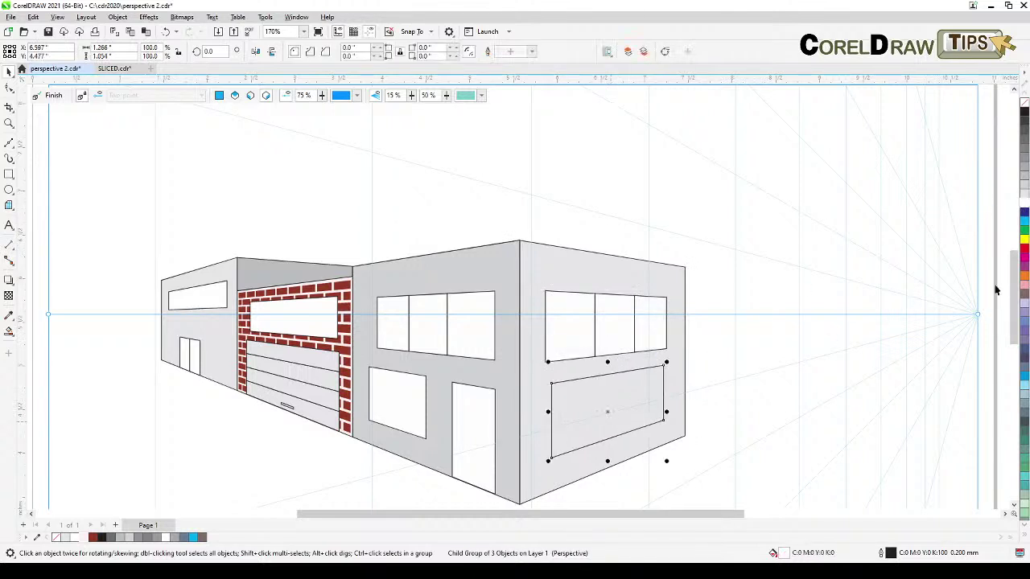
left_click(1024, 211)
scroll(582, 453, "down", 3)
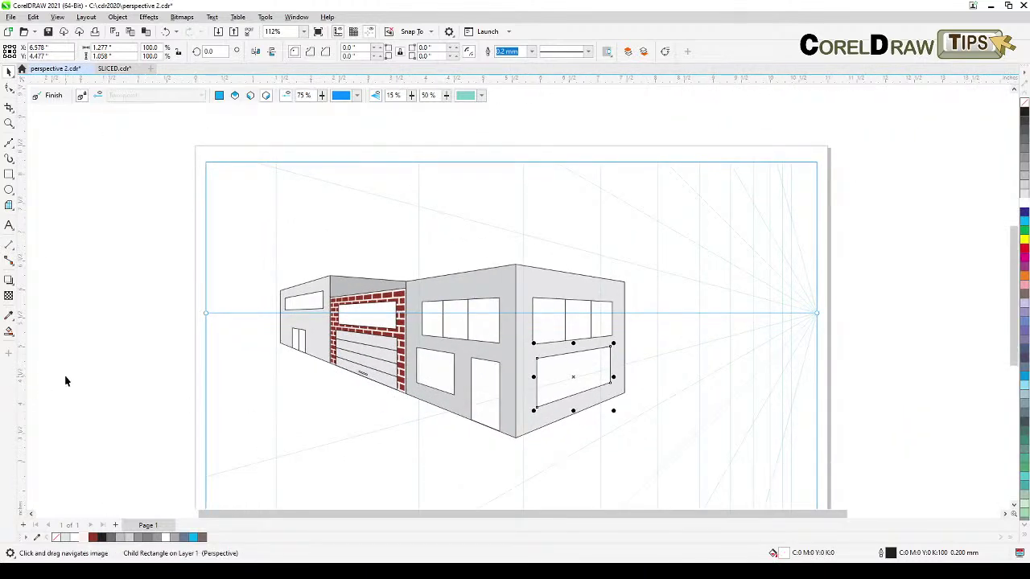
key("Escape")
- Check the finished building in the Snagit reference image for the side wing beyond the corner block
left_click_drag(1029, 324, 661, 278)
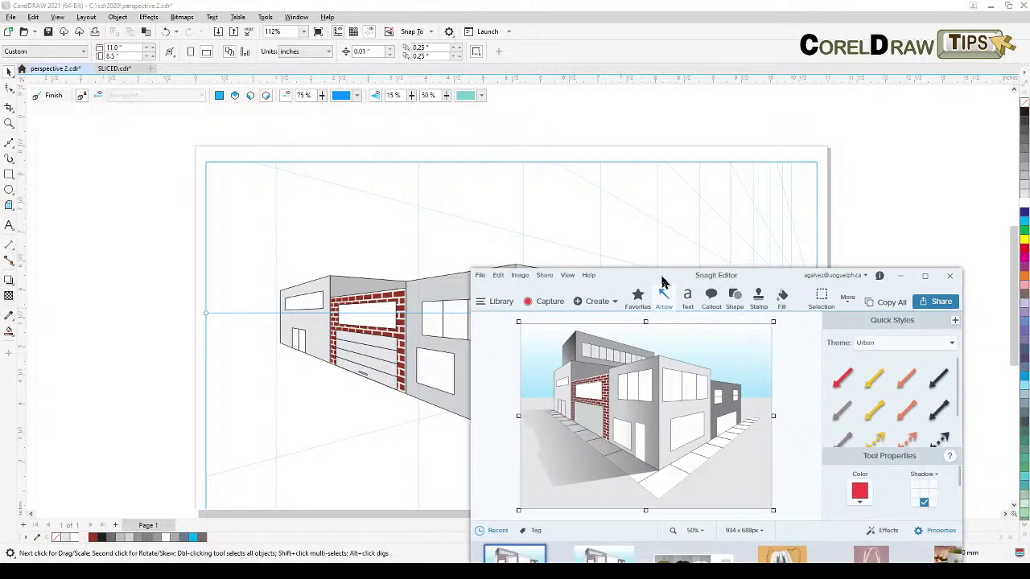
mouse_move(662, 278)
left_mouse_down()
mouse_move(793, 211)
mouse_move(871, 239)
mouse_move(1029, 265)
left_mouse_up()
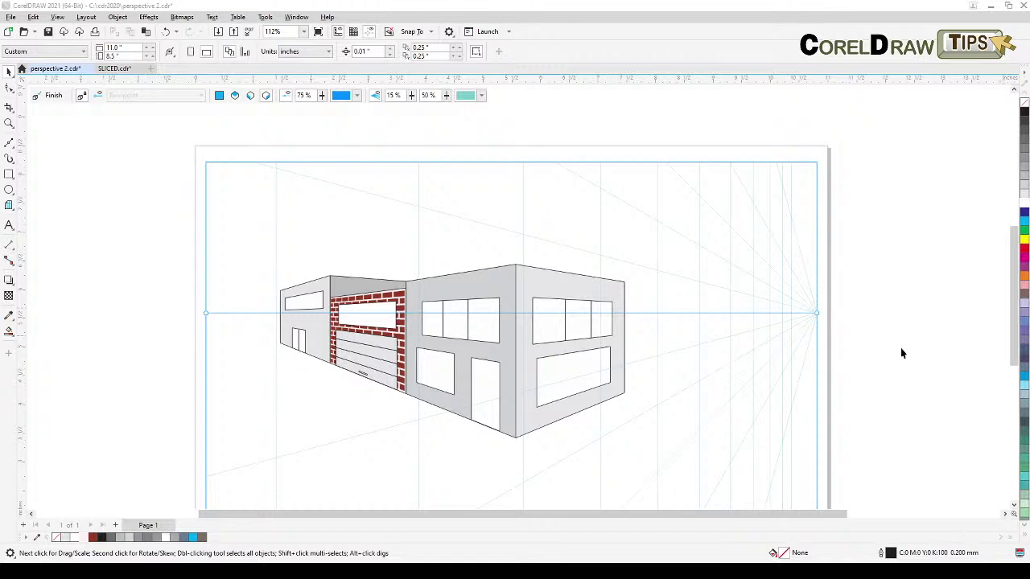
scroll(625, 415, "up", 2)
scroll(620, 325, "up", 1)
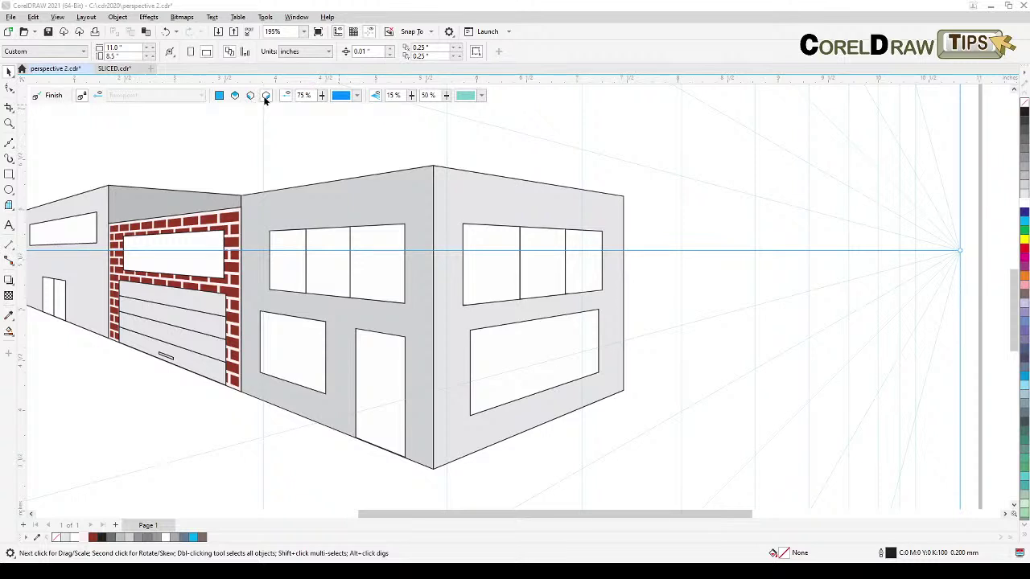
- Draw a side wing wall about 1.15 × 1.66 in from the corner block's far-right base corner and fill it with 30% black
left_click(9, 175)
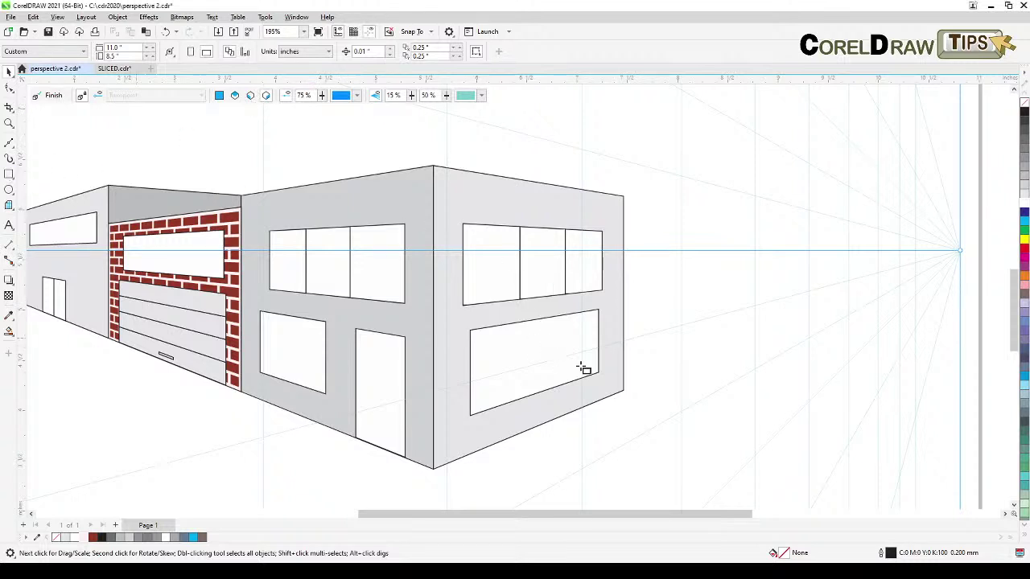
left_click_drag(623, 391, 742, 234)
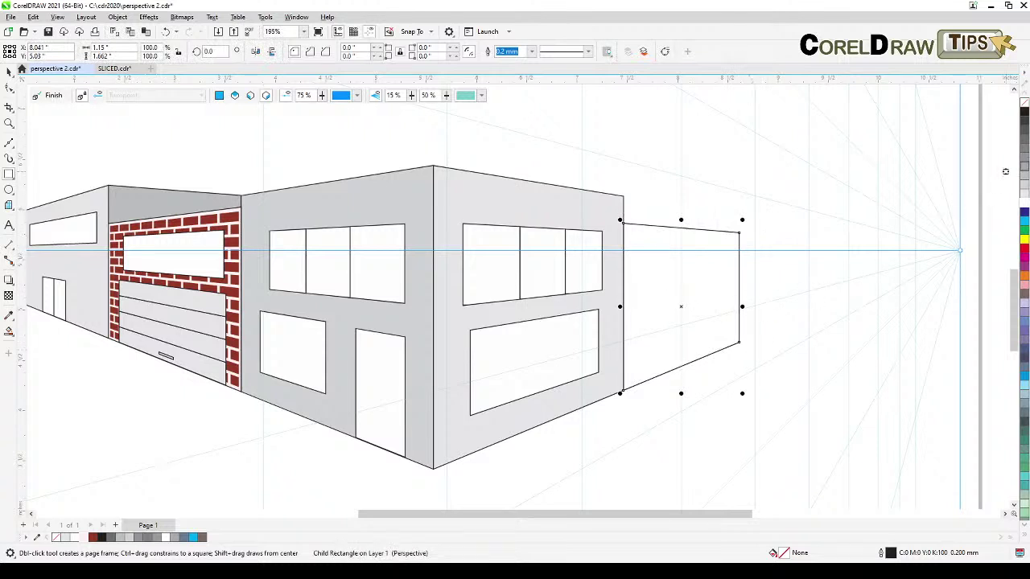
left_click(1024, 181)
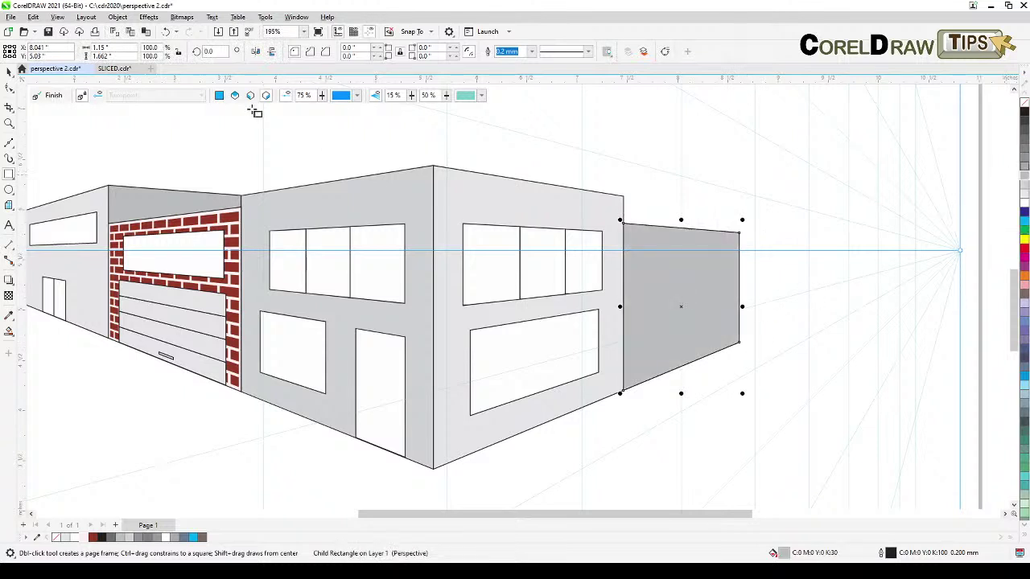
left_click(10, 73)
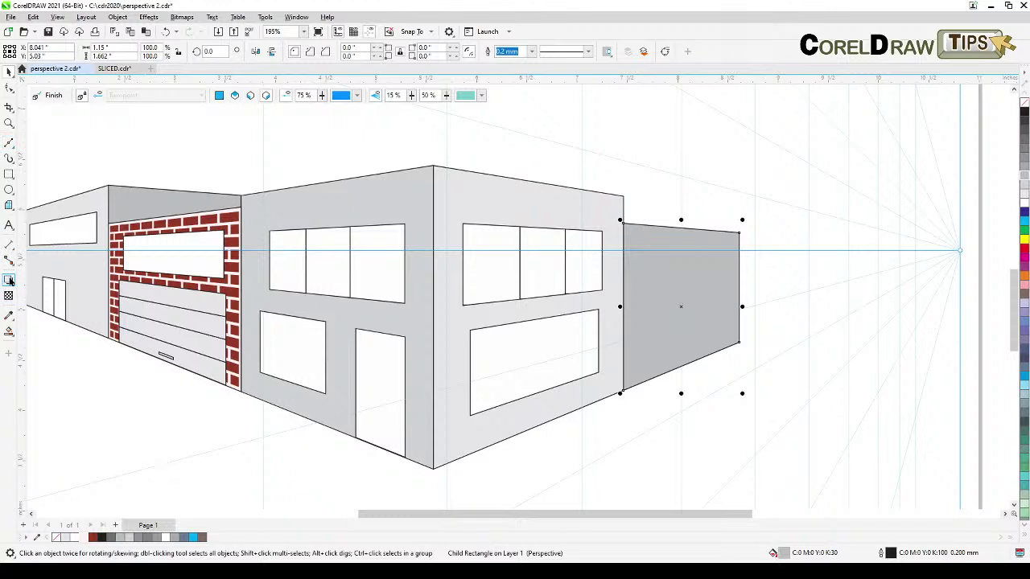
- Draw an opening about 0.84 × 0.75 in along the base of the side wing wall and fill it with white
left_click(9, 175)
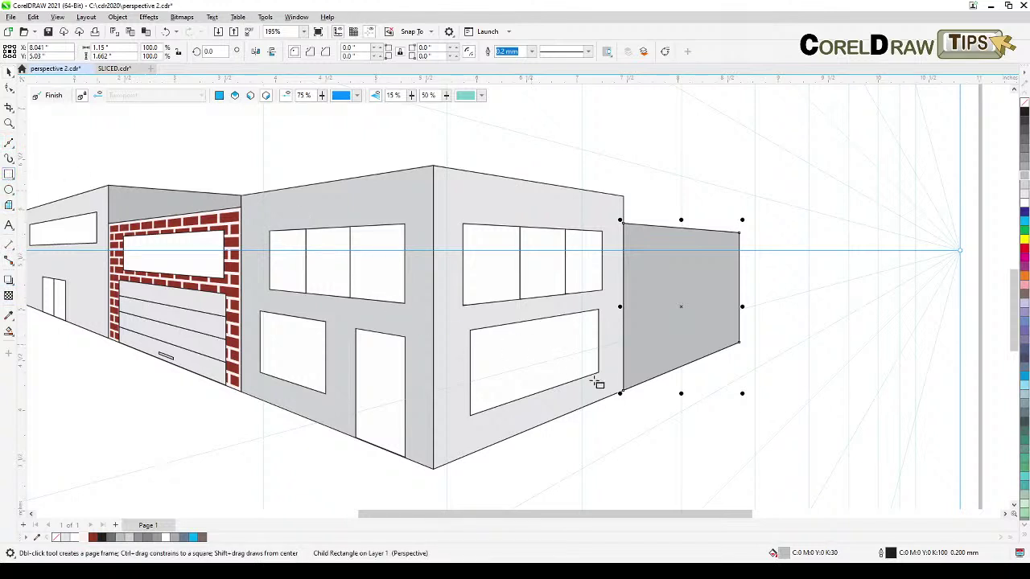
left_click_drag(644, 383, 730, 305)
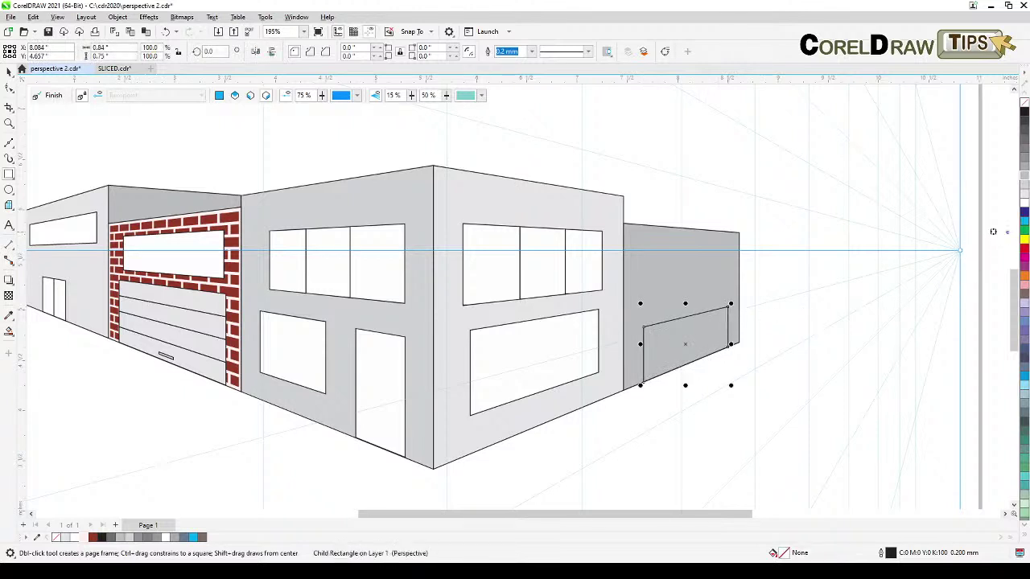
left_click(1024, 205)
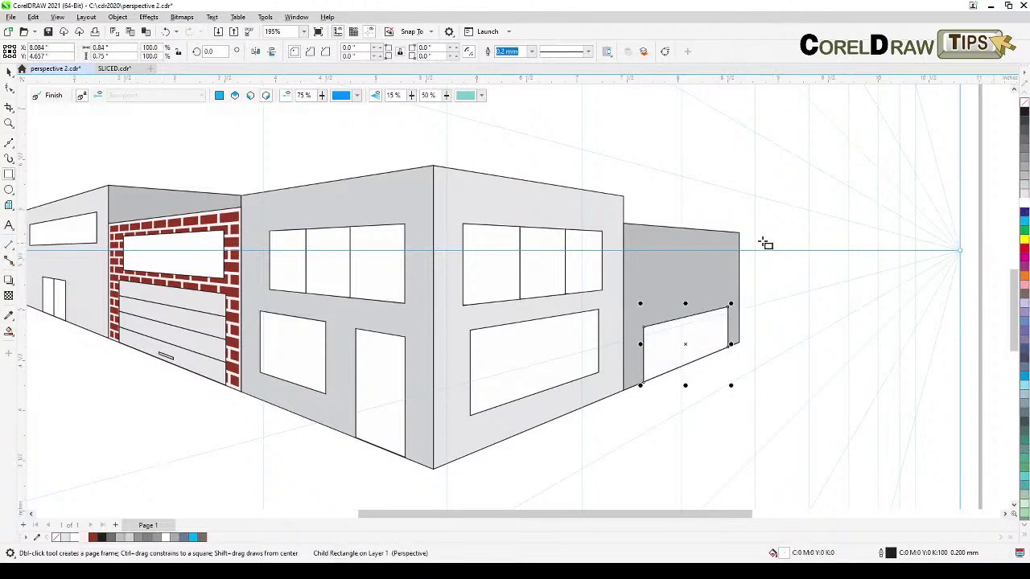
- Draw two small windows of two stacked panes on the upper side wing wall and align the pane edges
left_click_drag(640, 248, 668, 290)
left_click_drag(698, 250, 728, 288)
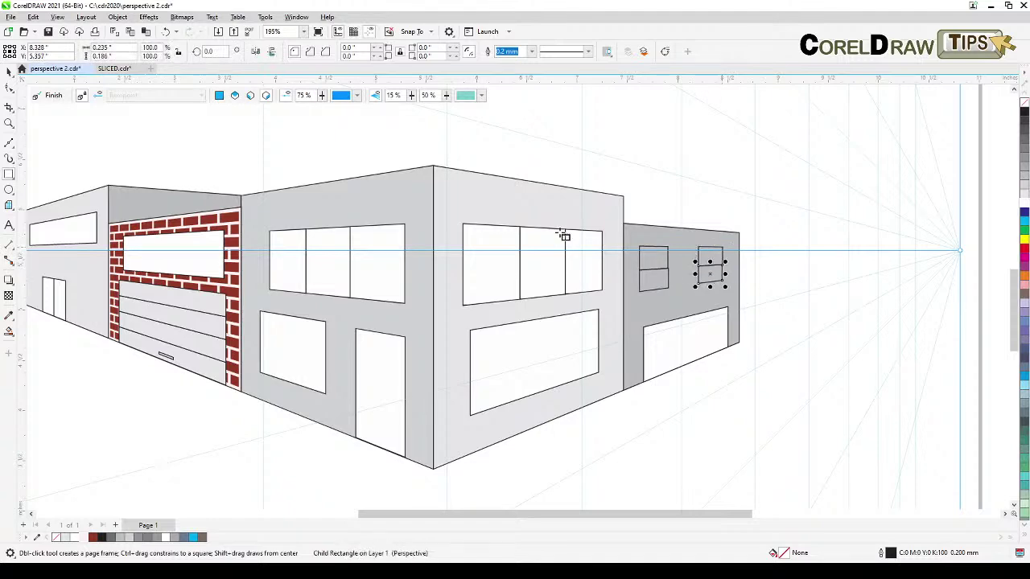
scroll(653, 239, "up", 5)
left_click(8, 72)
scroll(676, 256, "up", 4)
left_click(777, 323)
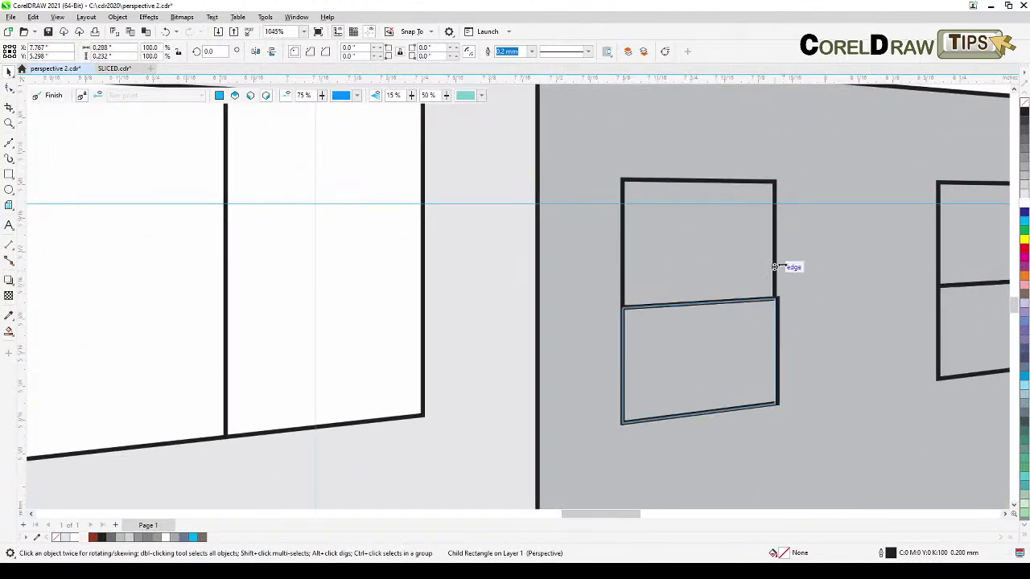
left_click(787, 296)
scroll(791, 297, "down", 1)
left_click_drag(874, 324, 789, 328)
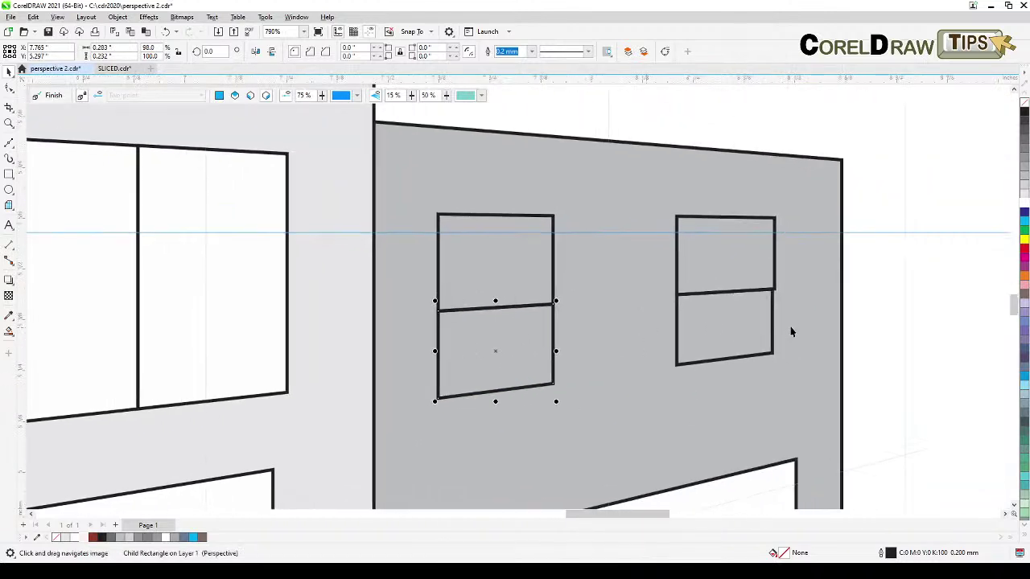
left_click(777, 273)
left_click_drag(777, 256, 773, 332)
- Fill all four panes of the side wing's upper windows with white
left_click(740, 322, "shift")
left_click(524, 319, "shift")
left_click(542, 259, "shift")
scroll(788, 413, "down", 5)
scroll(785, 368, "down", 4)
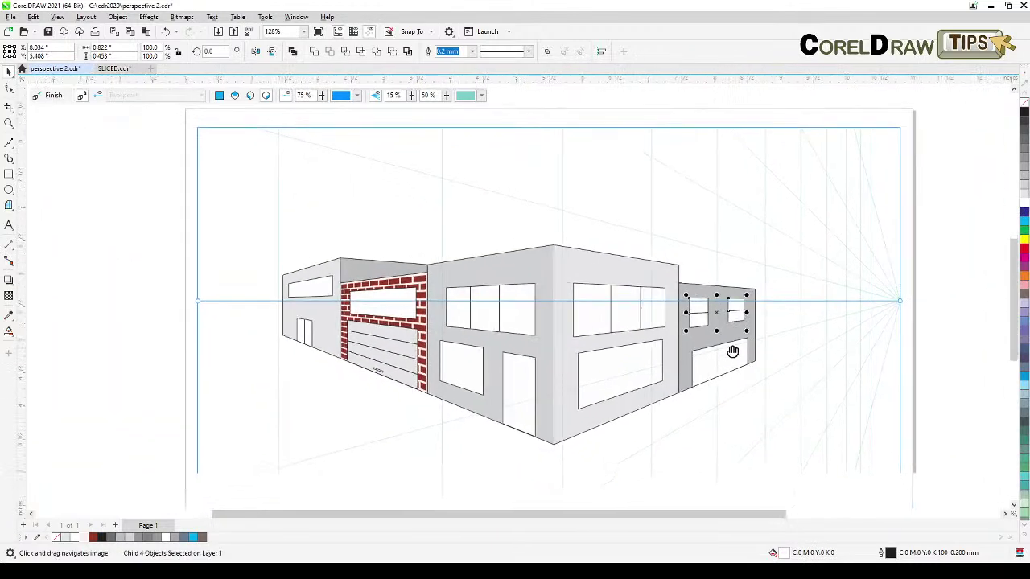
left_click(731, 400)
scroll(731, 386, "up", 1)
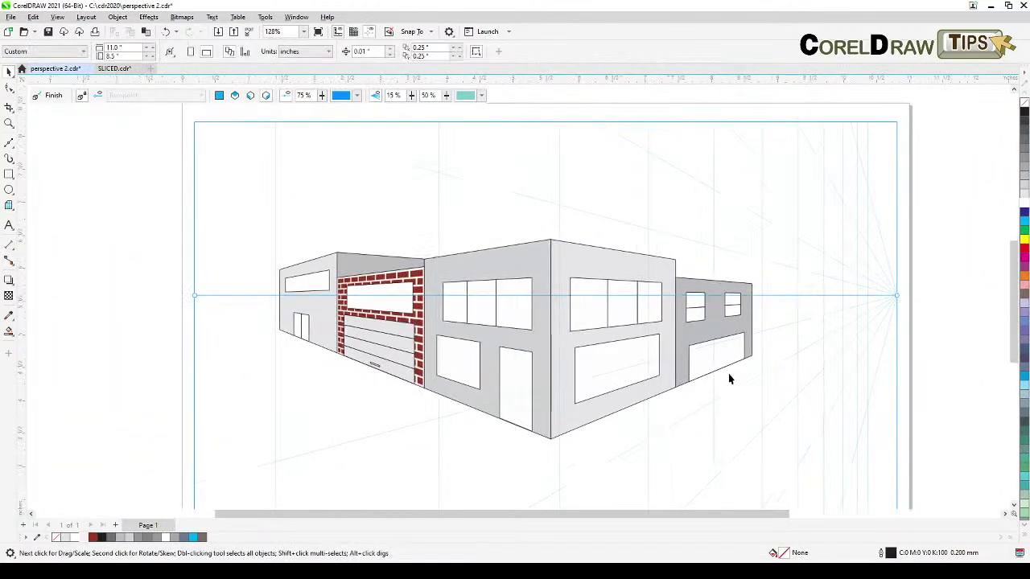
- Darken the side wing wall's fill to 50% black
left_click(707, 327, "ctrl")
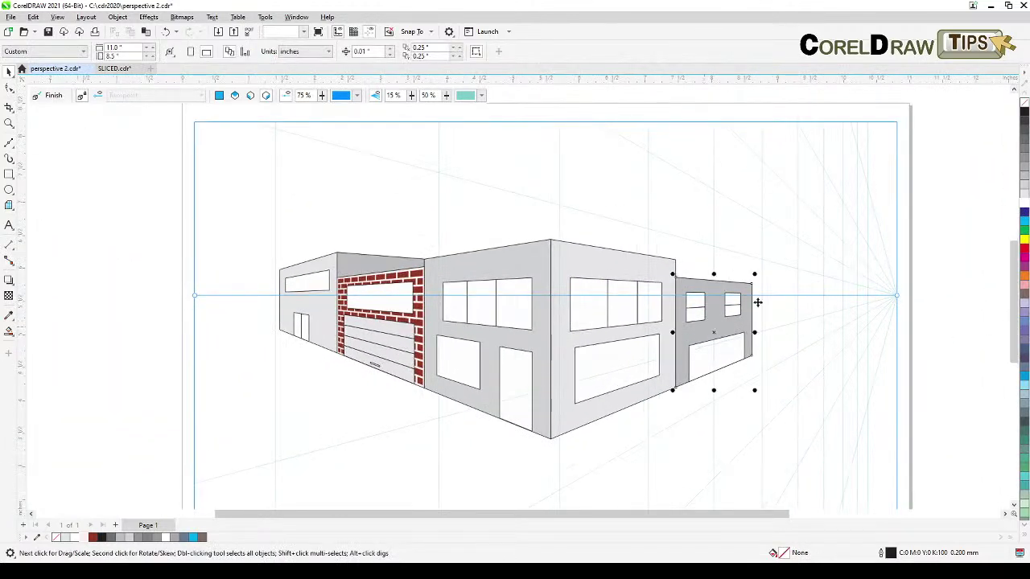
left_click(1024, 167)
left_click(1024, 162)
left_click(1024, 157)
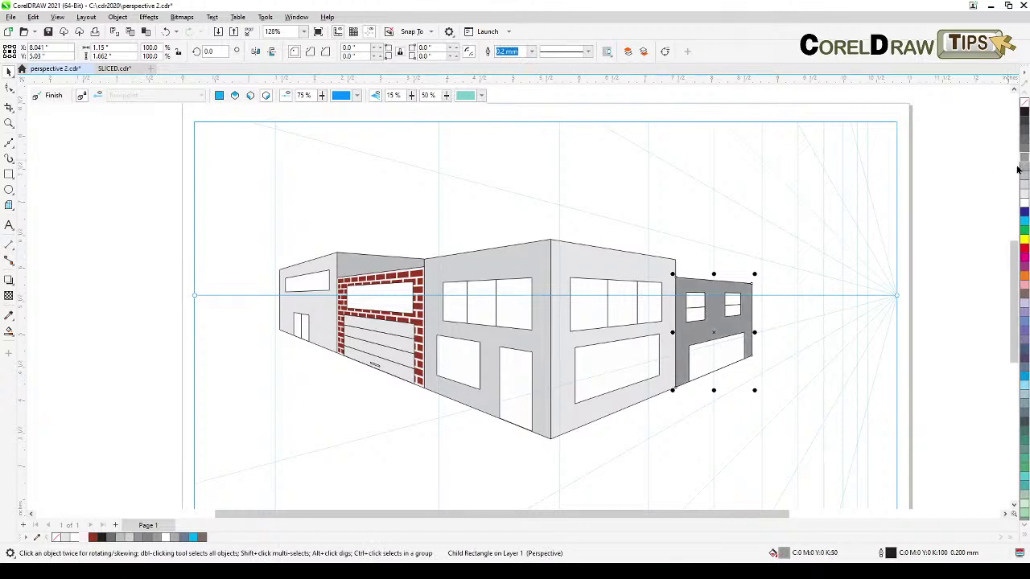
left_click(819, 207)
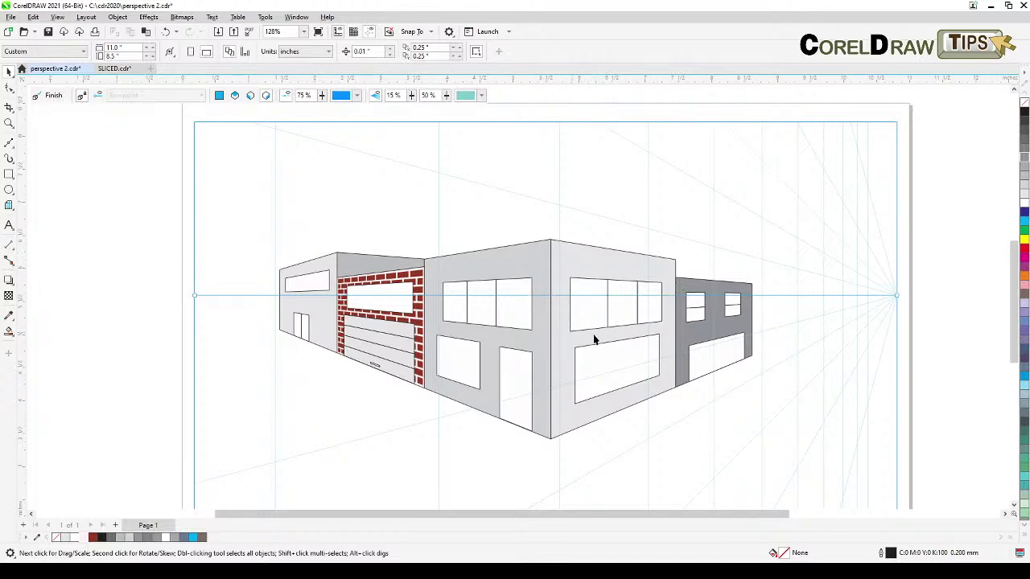
- Draw a rectangle about 0.82 × 0.94 in on the left perspective plane, rising above the roof of the far-left wing
left_click_drag(611, 353, 653, 384)
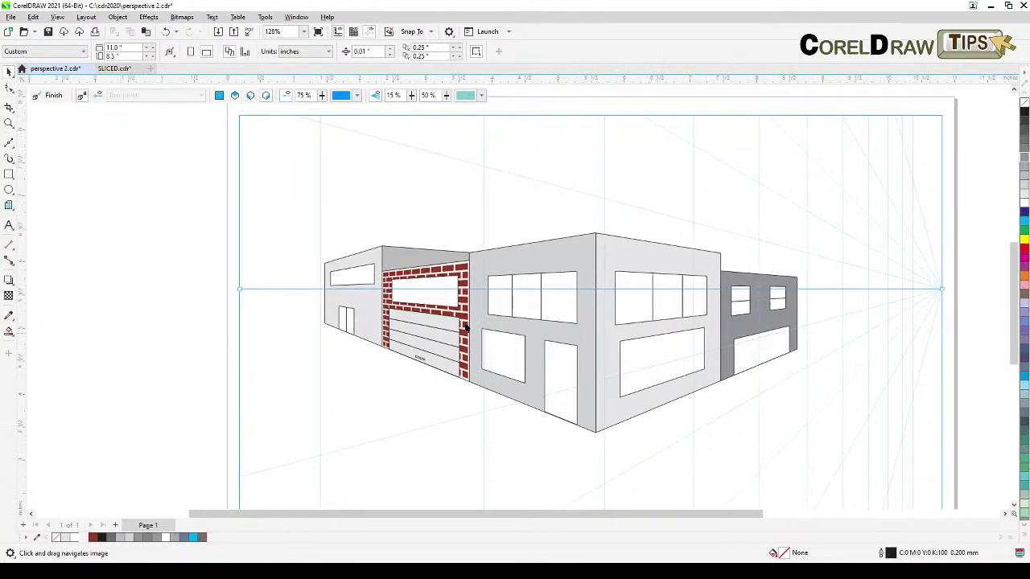
mouse_move(1029, 280)
left_mouse_down()
mouse_move(827, 282)
mouse_move(1029, 290)
left_mouse_up()
scroll(467, 320, "up", 2)
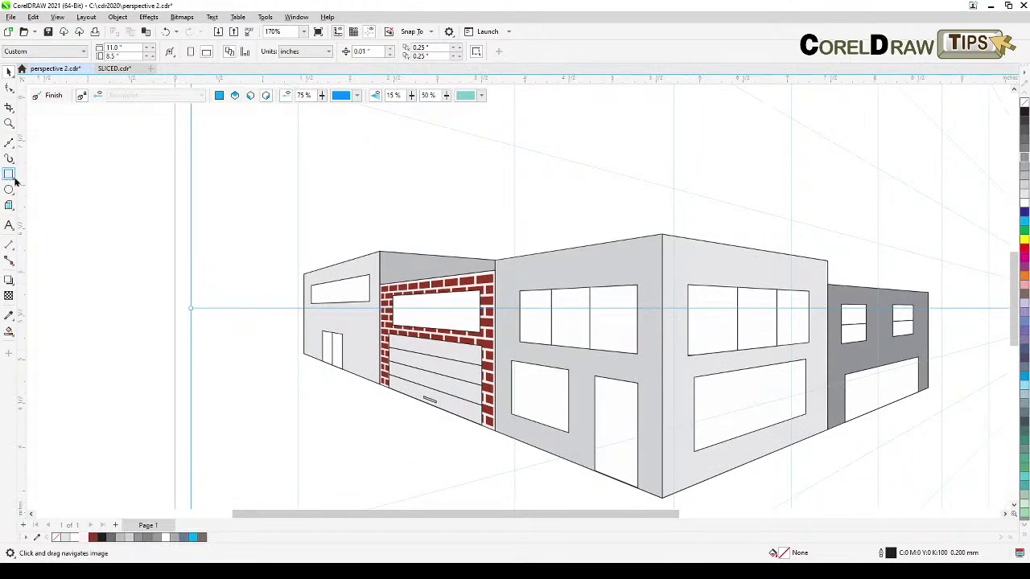
left_click(249, 95)
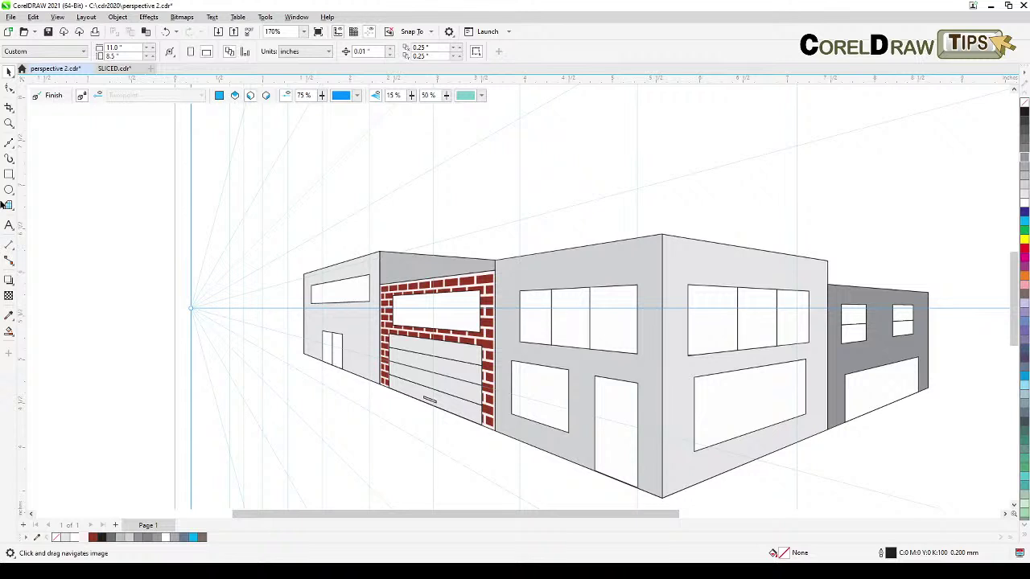
left_click(10, 174)
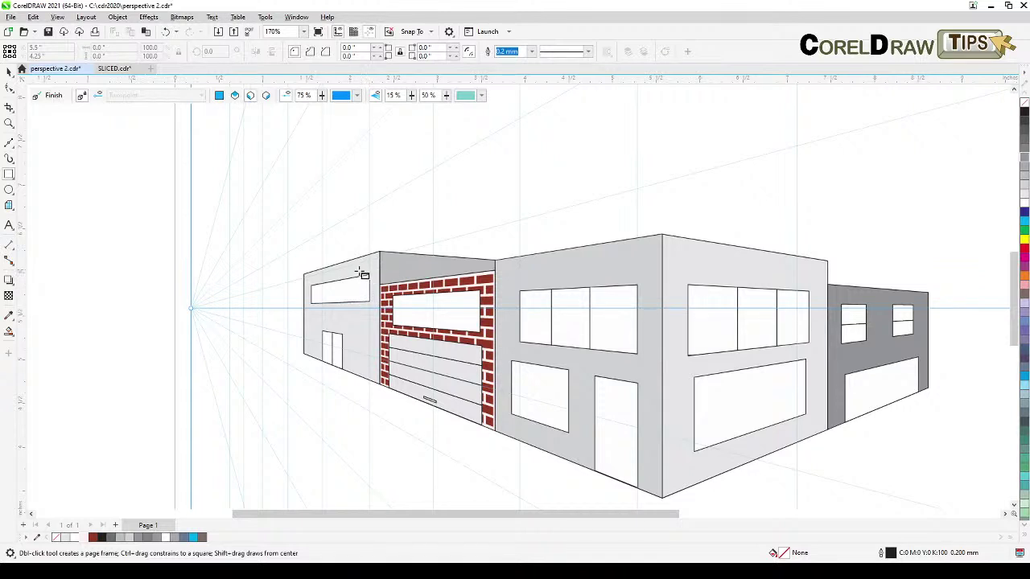
left_click_drag(396, 252, 326, 223)
left_click_drag(358, 169, 357, 191)
left_click(10, 71)
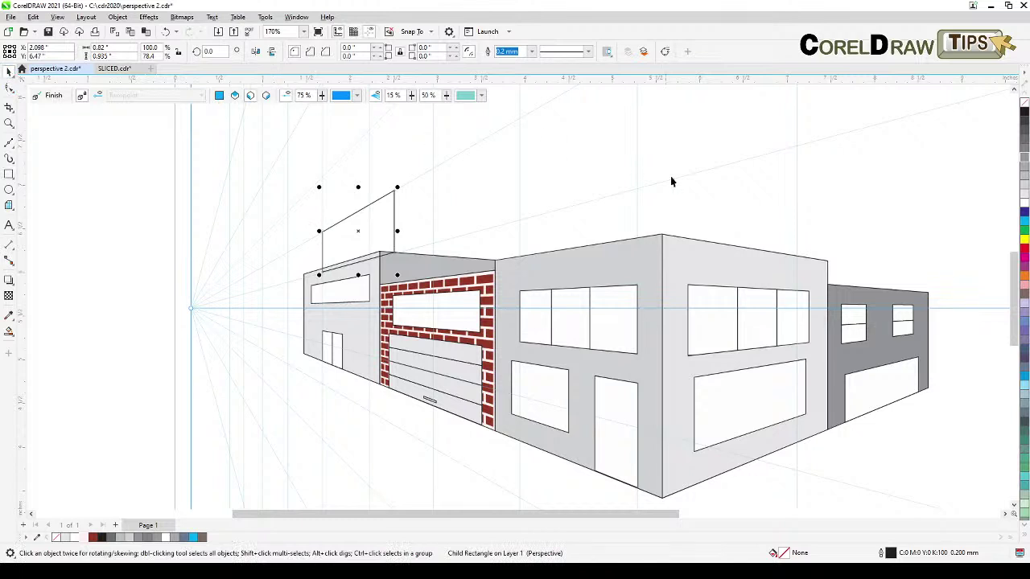
- Fill the new rooftop wall with 50% black and send it to the back of the layer
left_click(1024, 158)
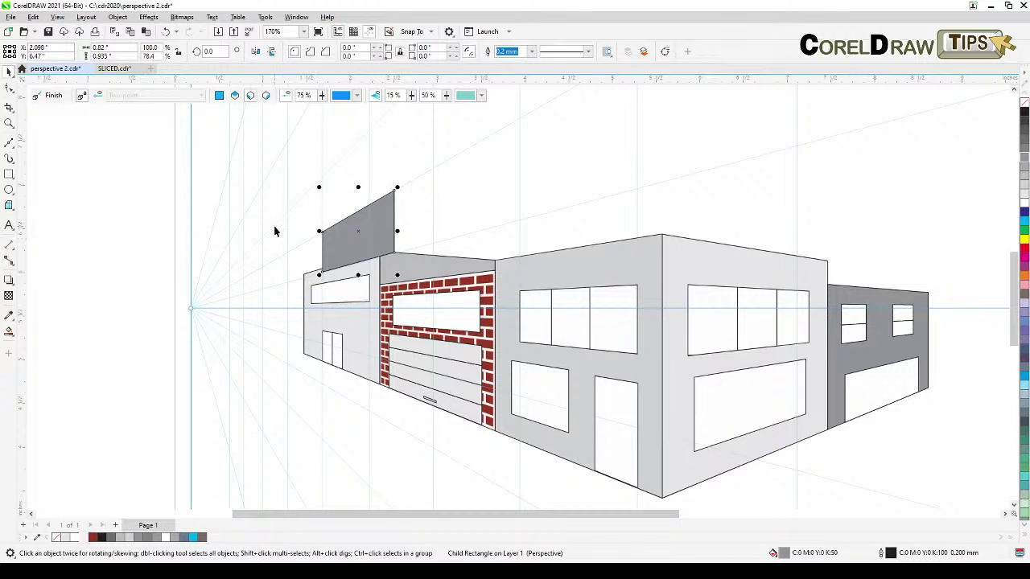
left_click(118, 16)
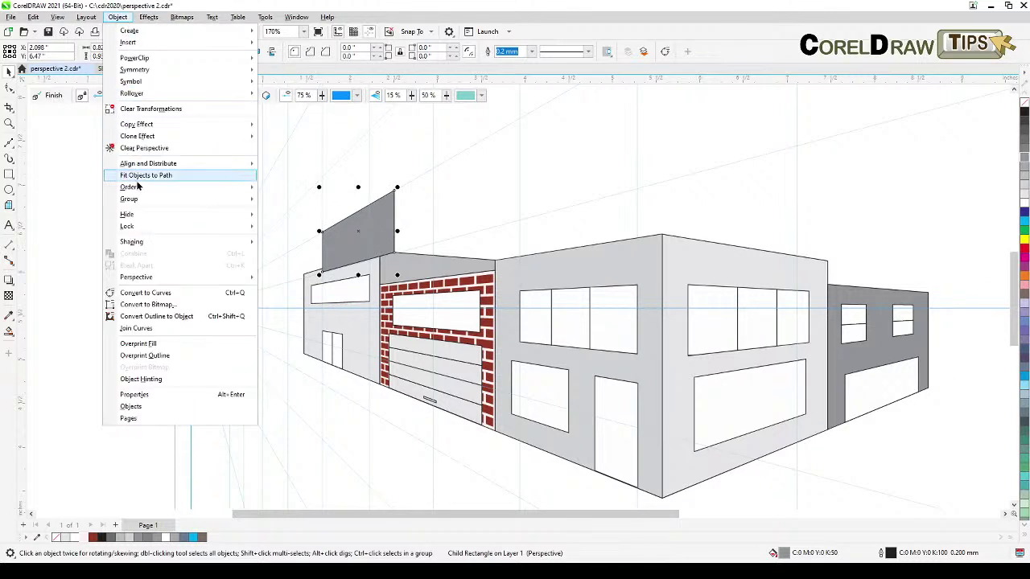
mouse_move(137, 186)
left_click(298, 228)
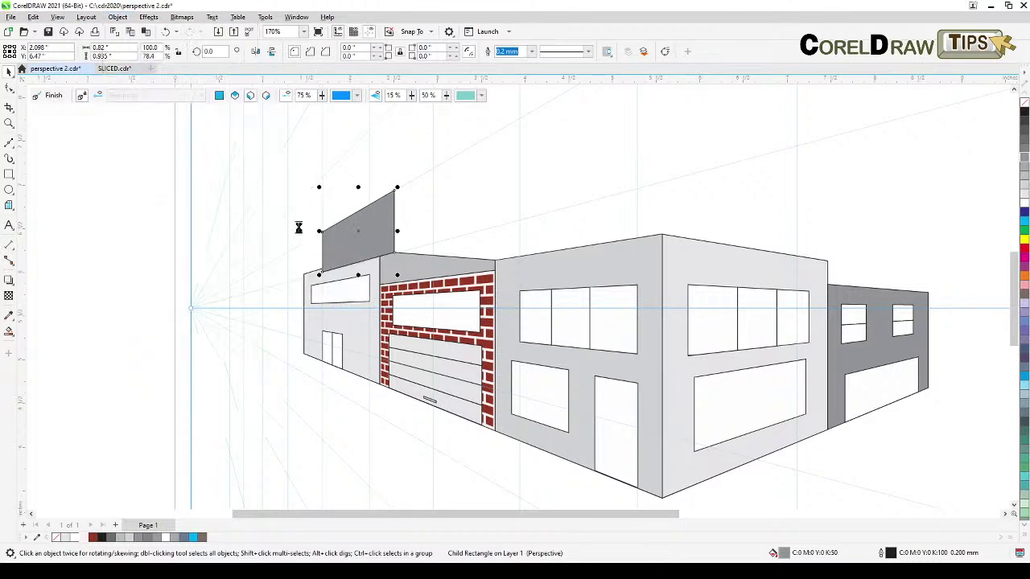
key("Escape")
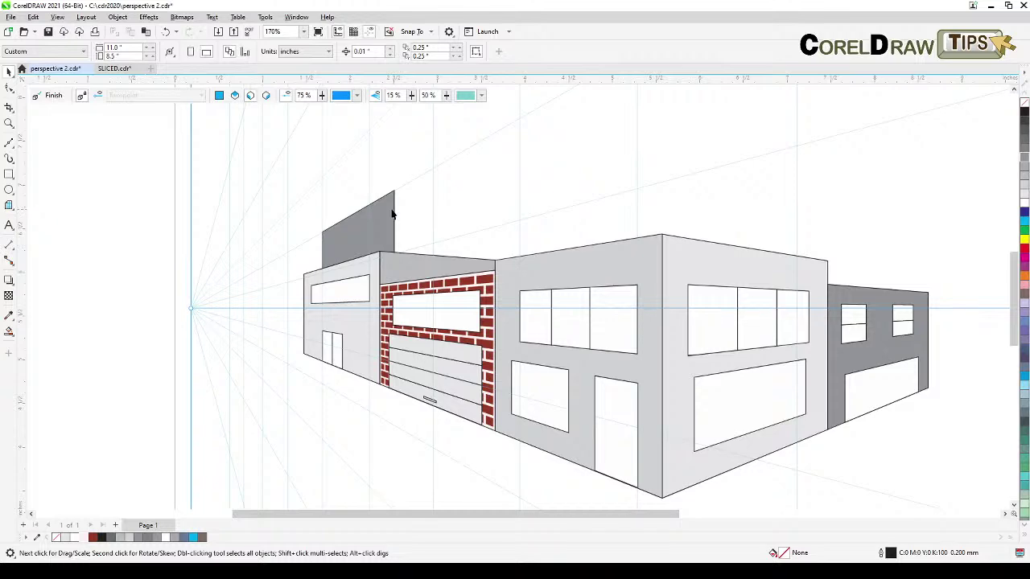
left_click(392, 214)
key("Escape")
- Draw a rectangle about 1.92 × 0.86 in on the right perspective plane, starting at the rooftop wall's upper front corner
scroll(252, 280, "down", 2)
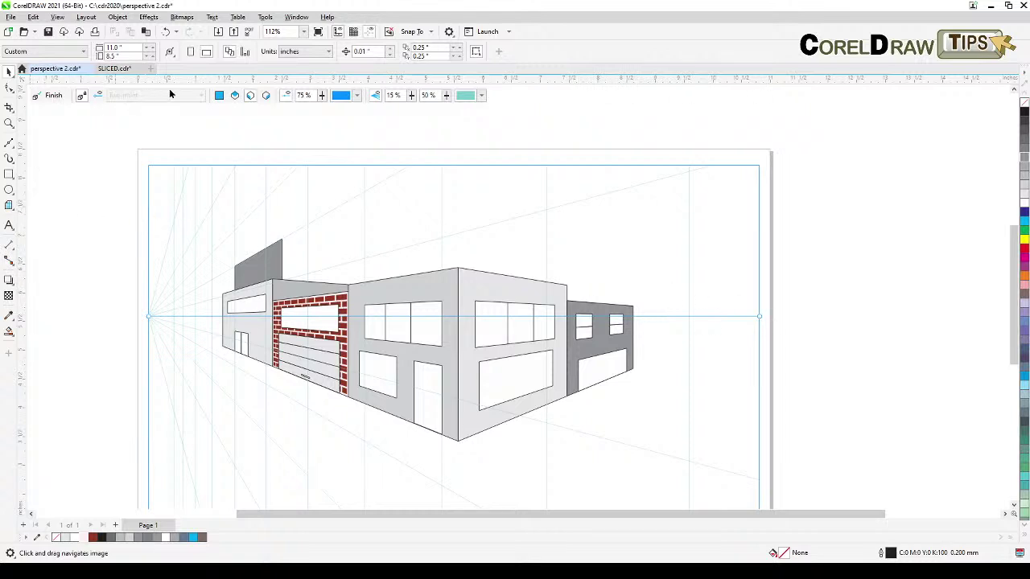
left_click(266, 95)
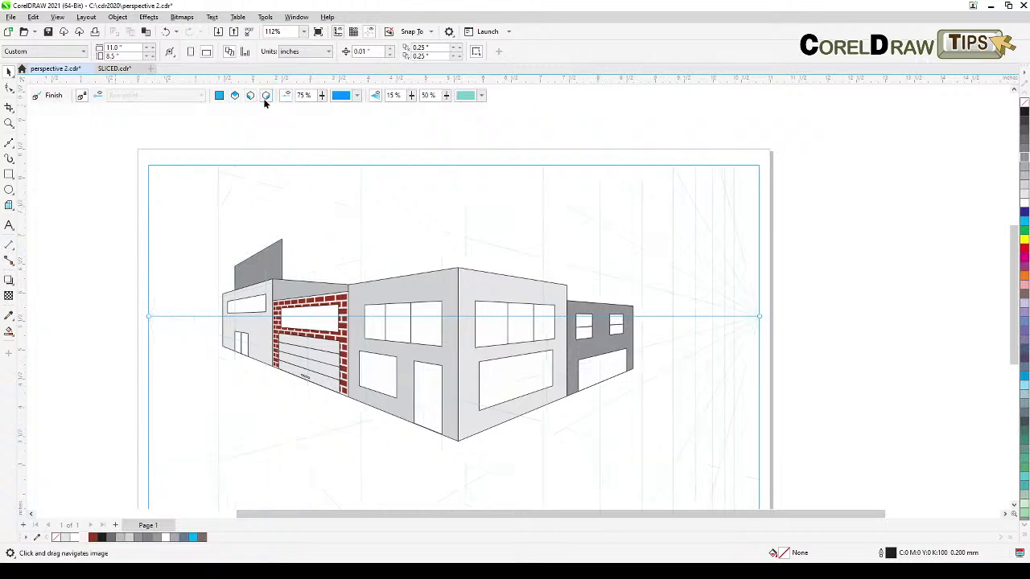
scroll(313, 269, "up", 2)
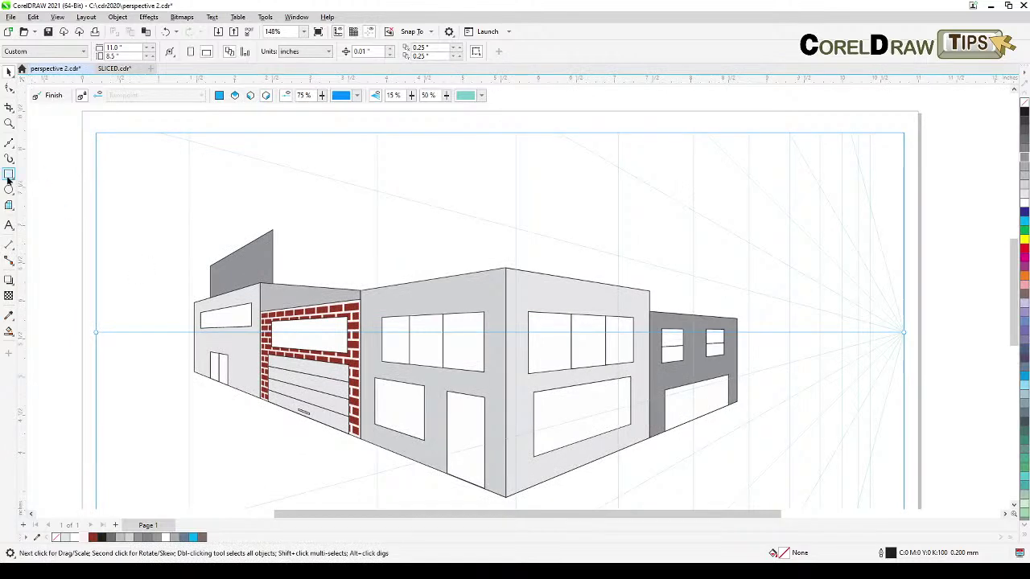
left_click(8, 174)
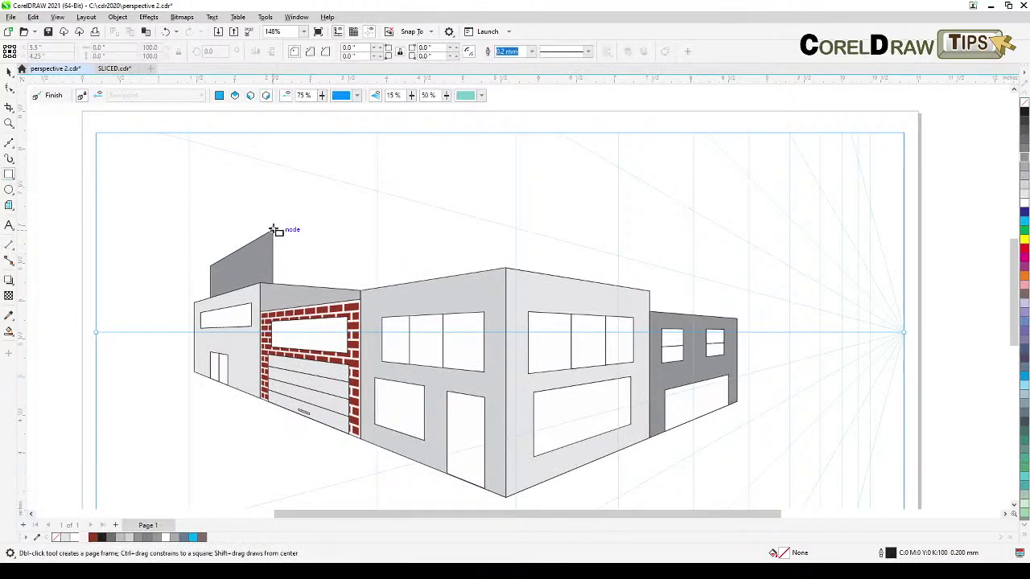
left_click_drag(273, 231, 420, 296)
left_click(9, 73)
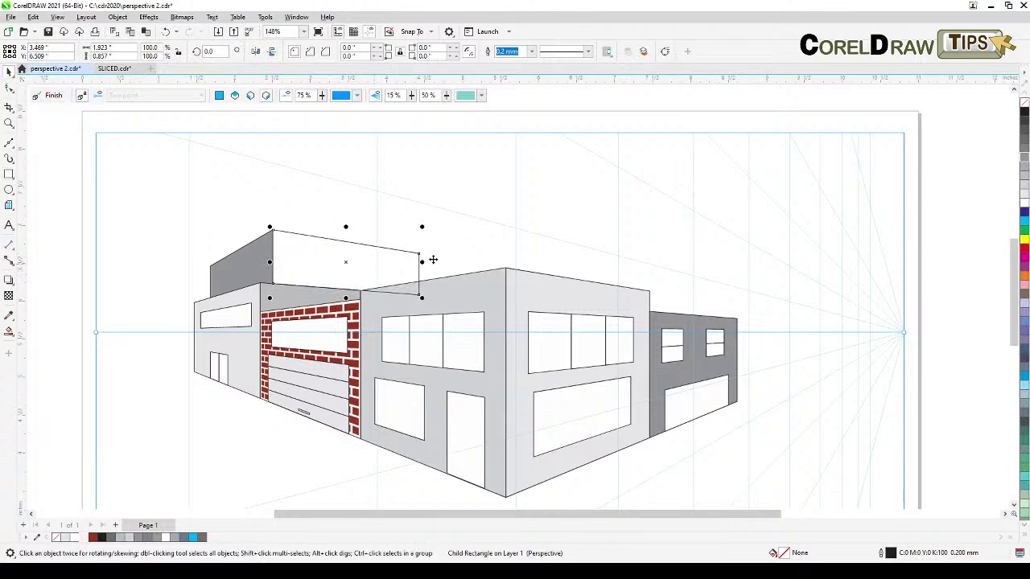
- Fill the rooftop block's right-facing wall with 40% black and send it to the back of the layer
left_click(1025, 183)
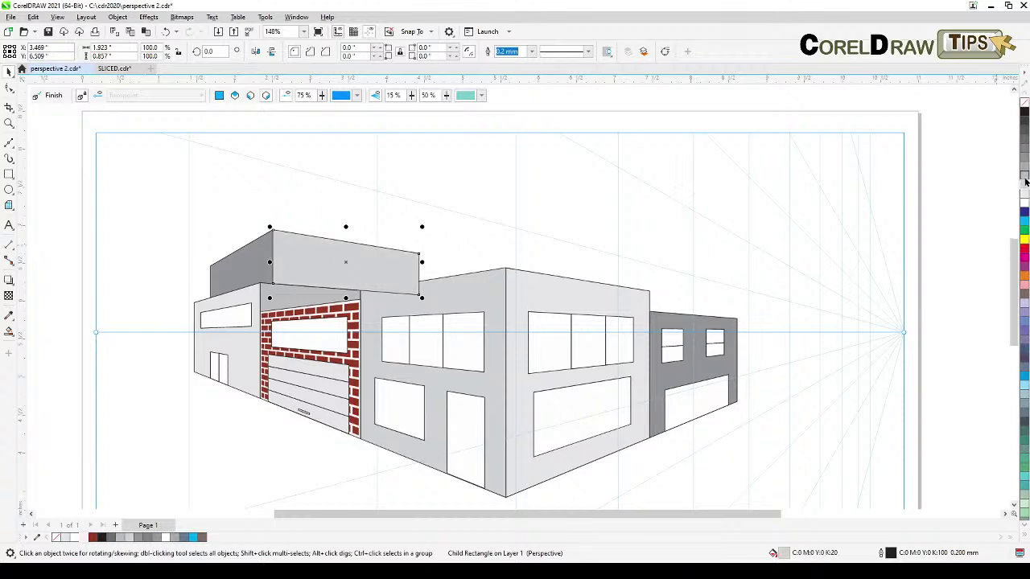
left_click(1025, 183)
left_click(1025, 169)
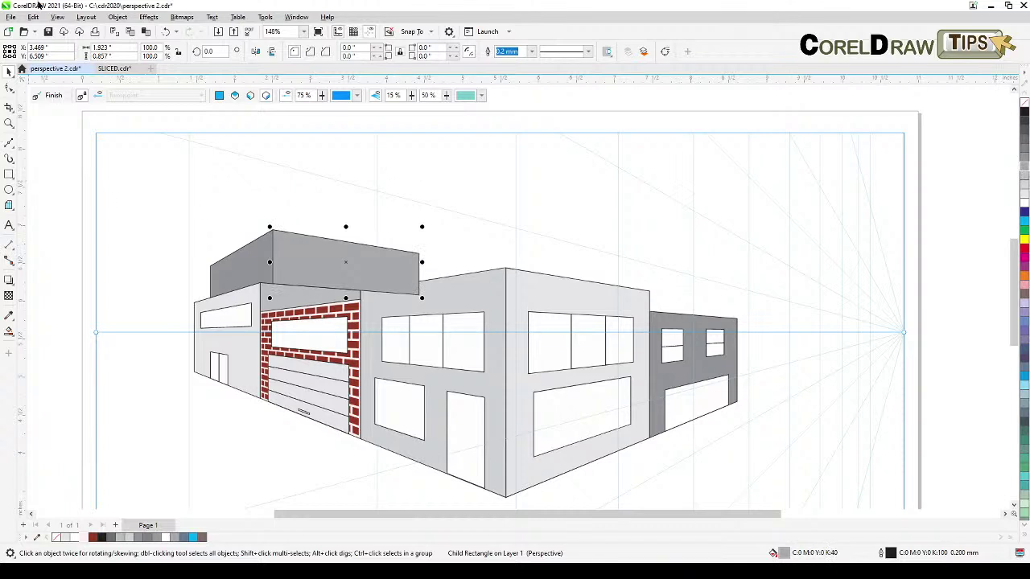
left_click(117, 17)
mouse_move(150, 191)
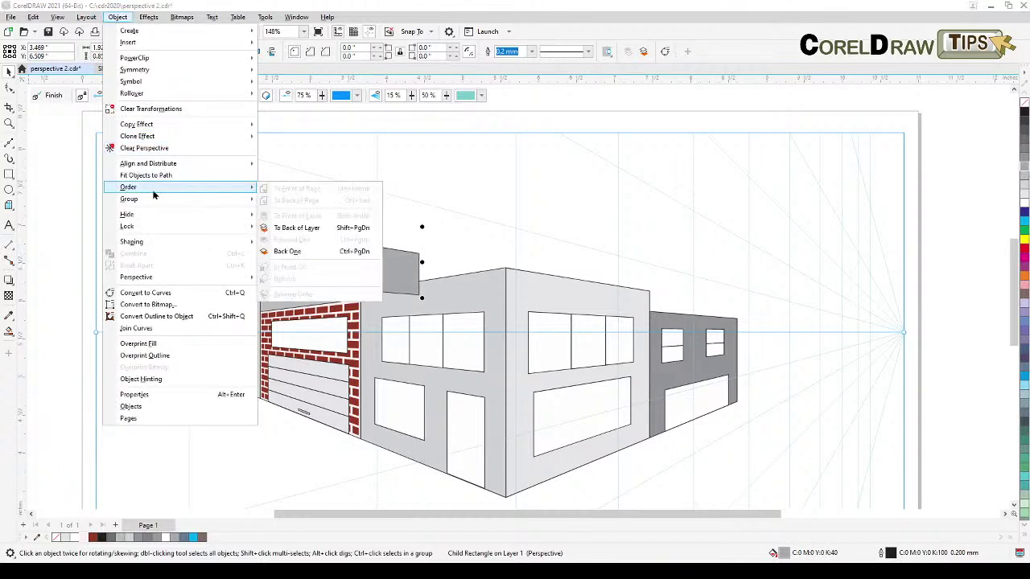
left_click(297, 228)
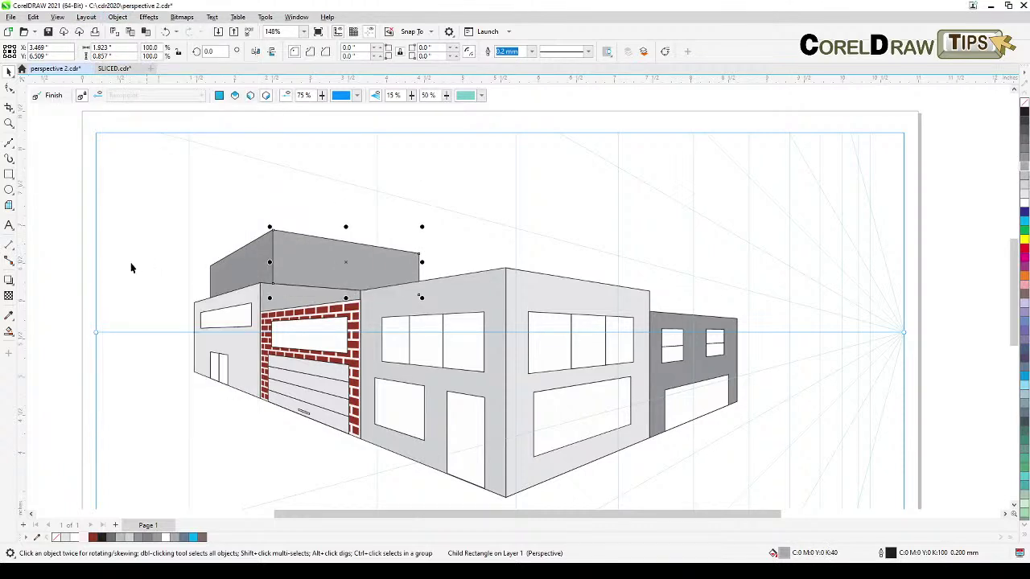
left_click(57, 282)
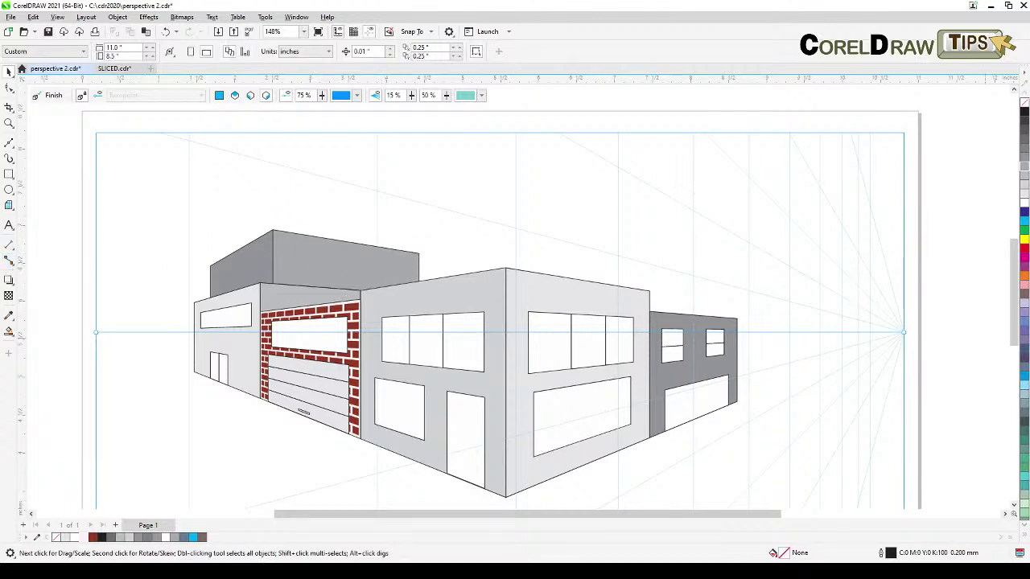
- Draw a graph-paper grid of 10 columns by 1 row, about 1.67 × 0.41 in, as windows on the rooftop block's right-facing wall
left_click_drag(1029, 290, 895, 292)
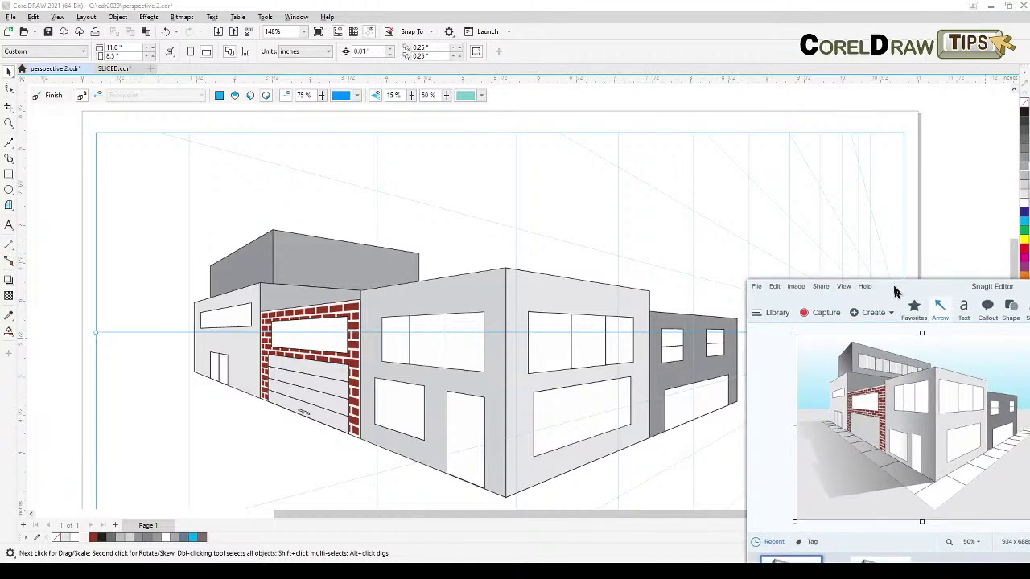
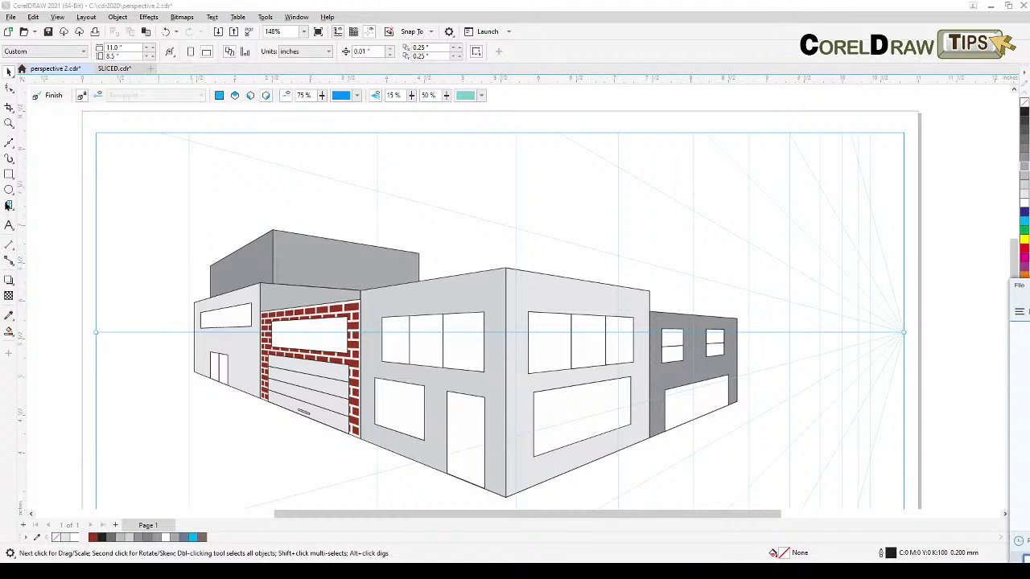
left_click(9, 206)
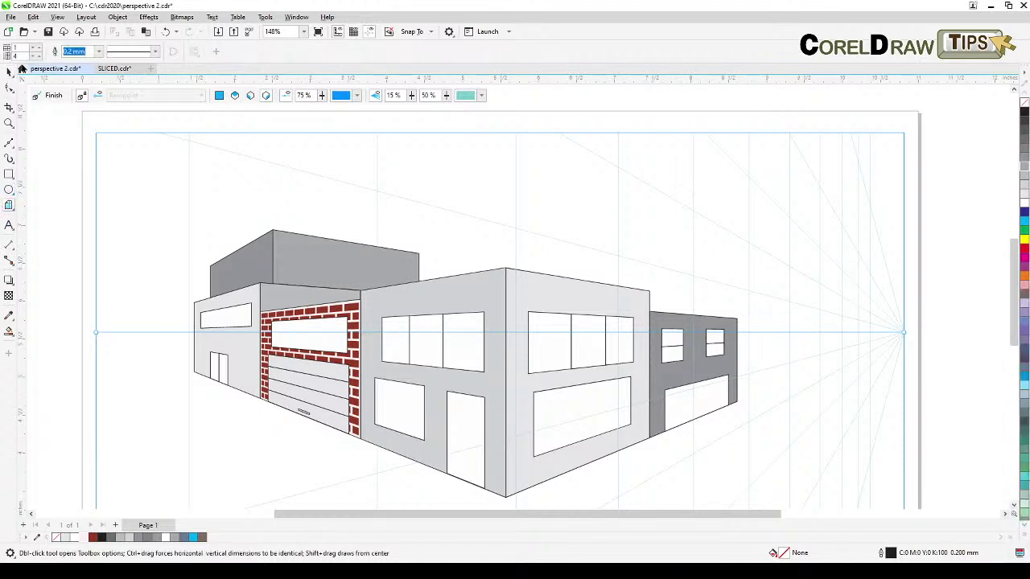
left_click(24, 50)
type("10")
key("Tab")
left_click_drag(287, 243, 413, 273)
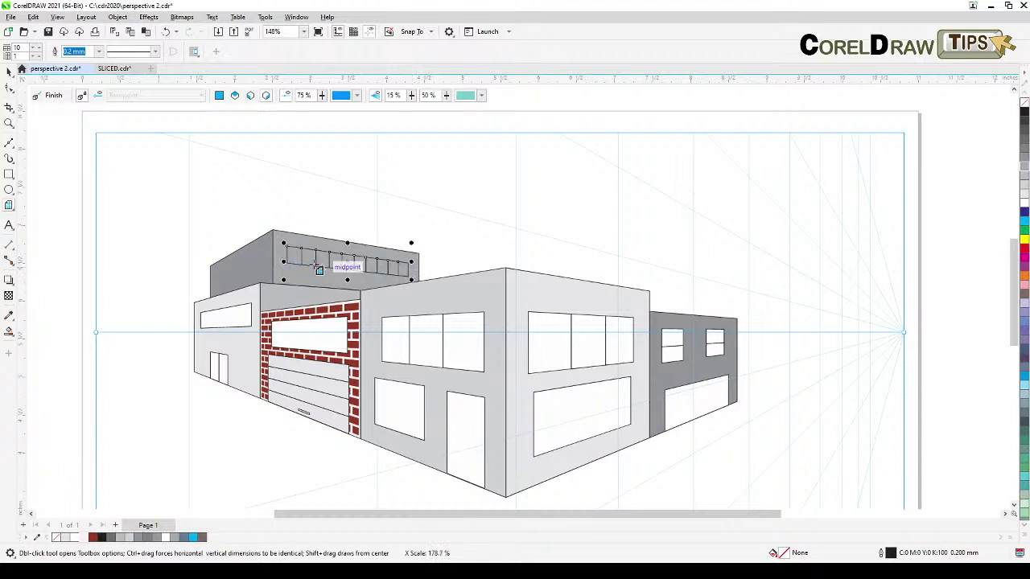
left_click_drag(283, 263, 278, 264)
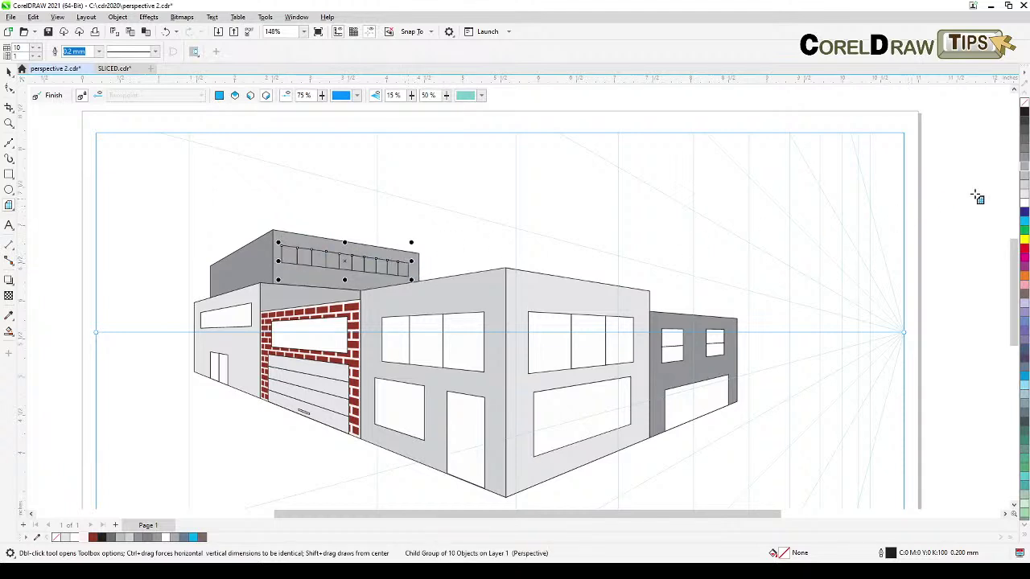
- Fill the rooftop block's row of window panes with white
left_click(1025, 205)
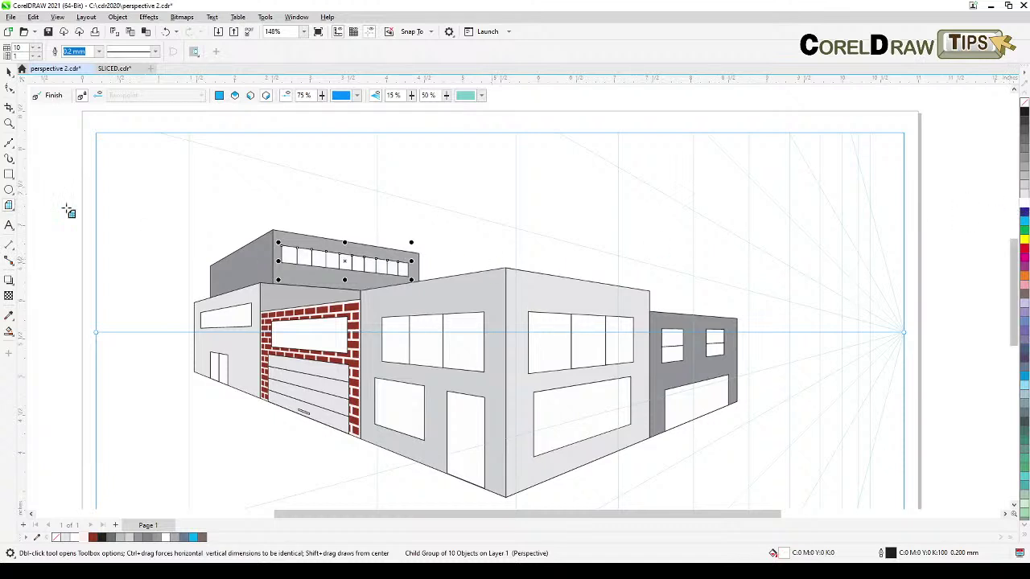
left_click(11, 72)
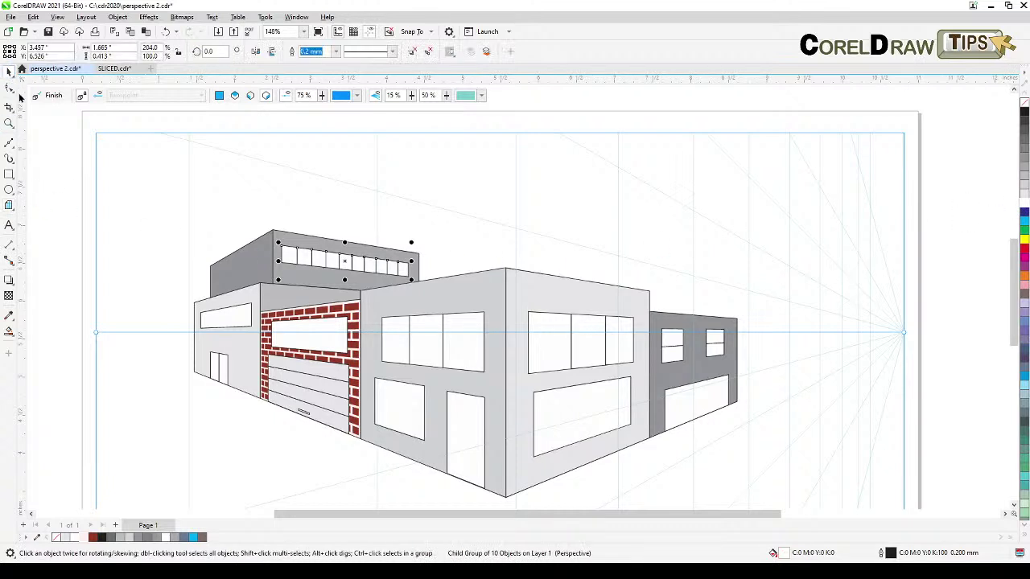
left_click(53, 169)
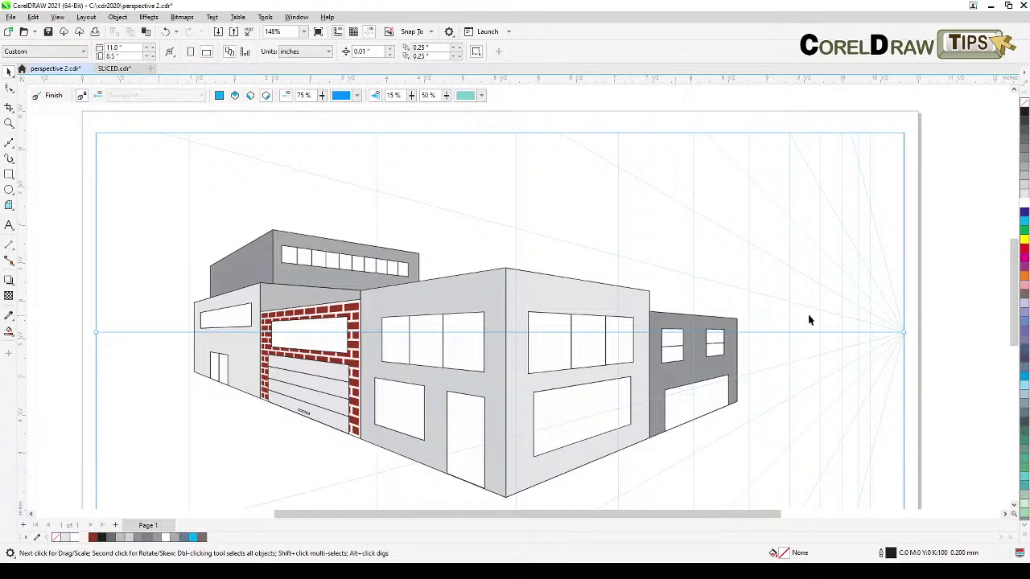
mouse_move(1029, 299)
left_mouse_down()
mouse_move(860, 300)
mouse_move(1029, 303)
left_mouse_up()
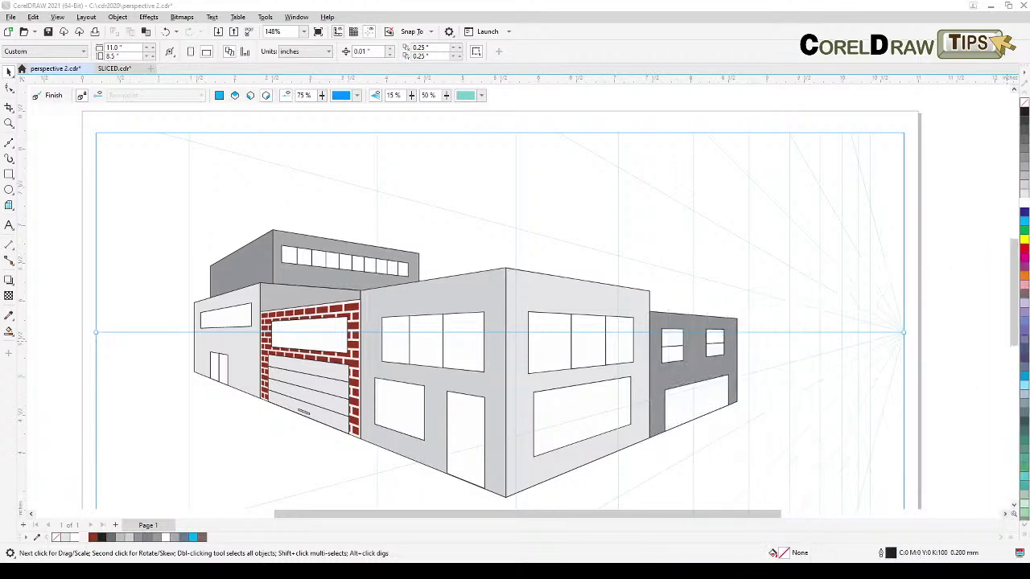
left_click_drag(693, 387, 729, 281)
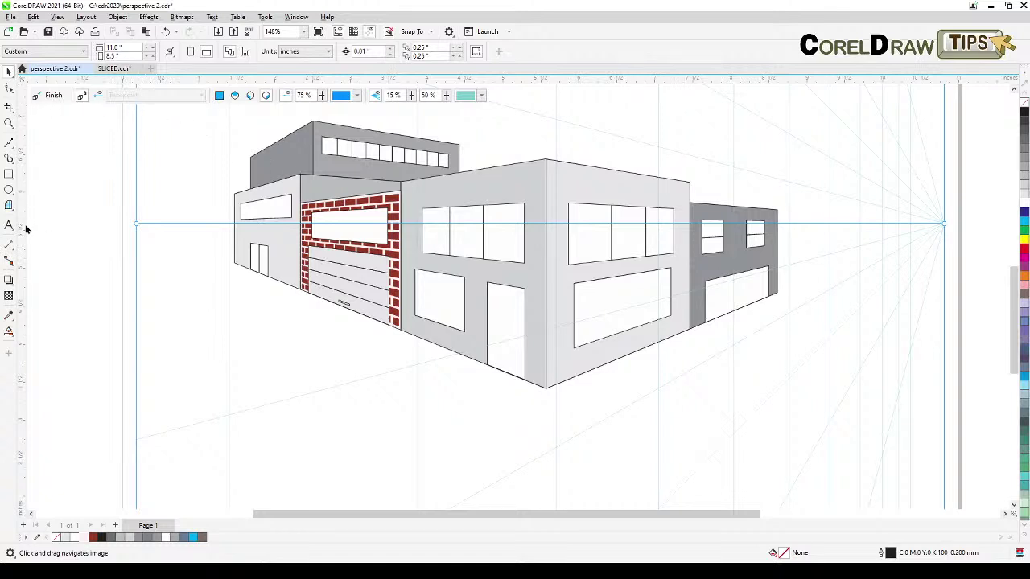
left_click(8, 207)
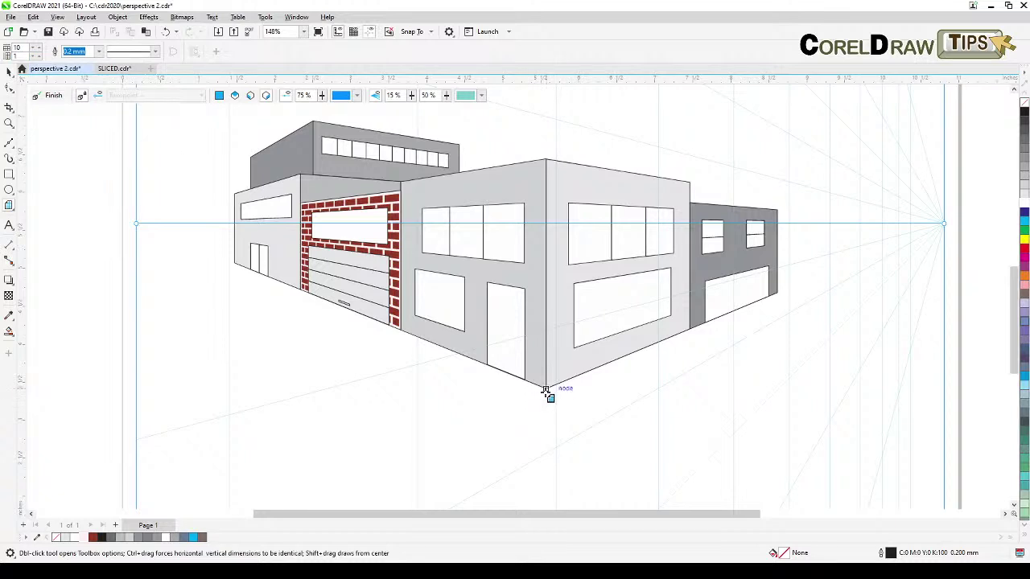
left_click_drag(546, 390, 599, 400)
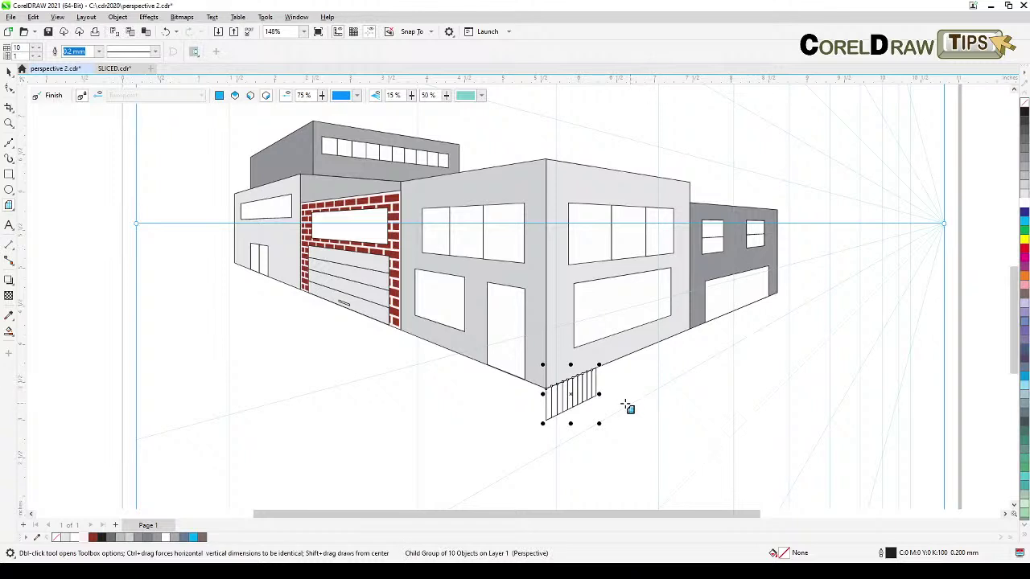
key("Delete")
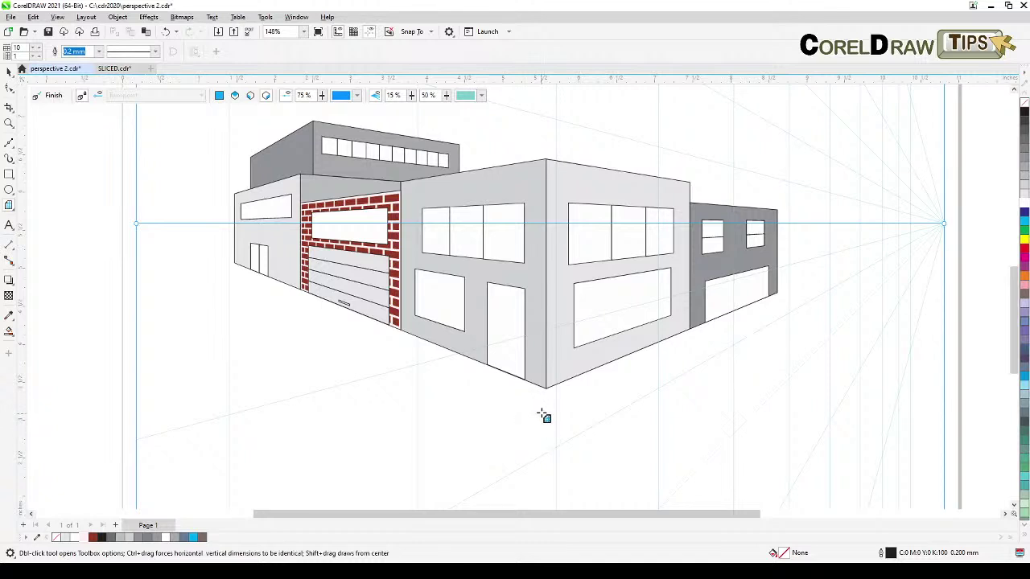
- Draw a 10-column, 1-row graph-paper grid on the top perspective plane as ground paving from the building's front bottom corner
left_click(235, 96)
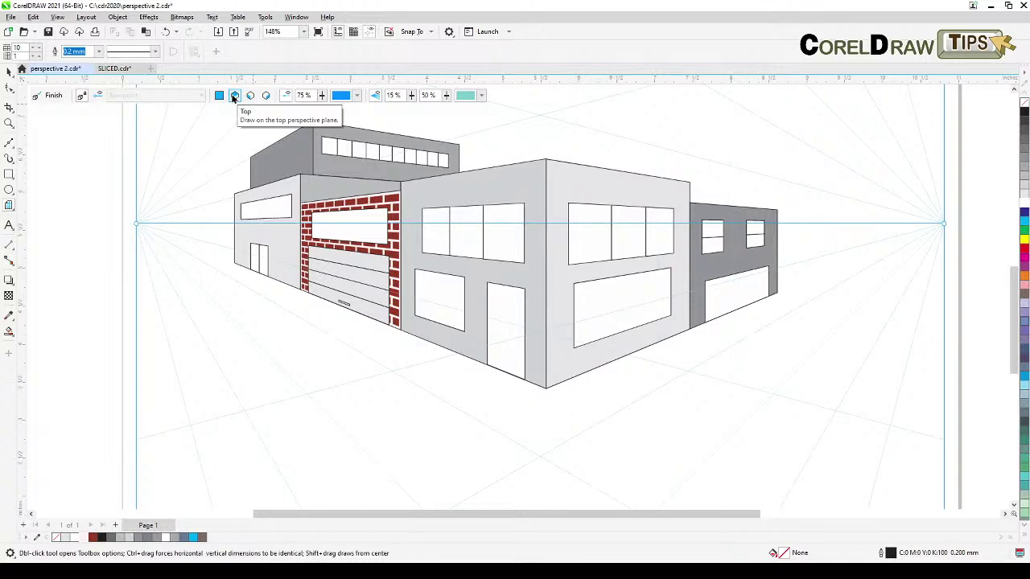
left_click_drag(548, 389, 633, 400)
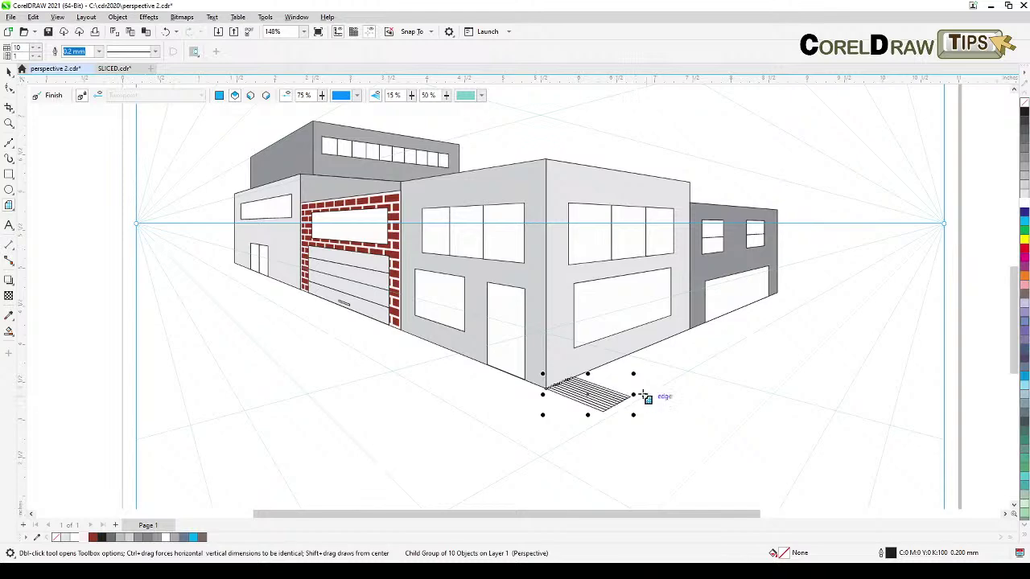
scroll(639, 421, "up", 2)
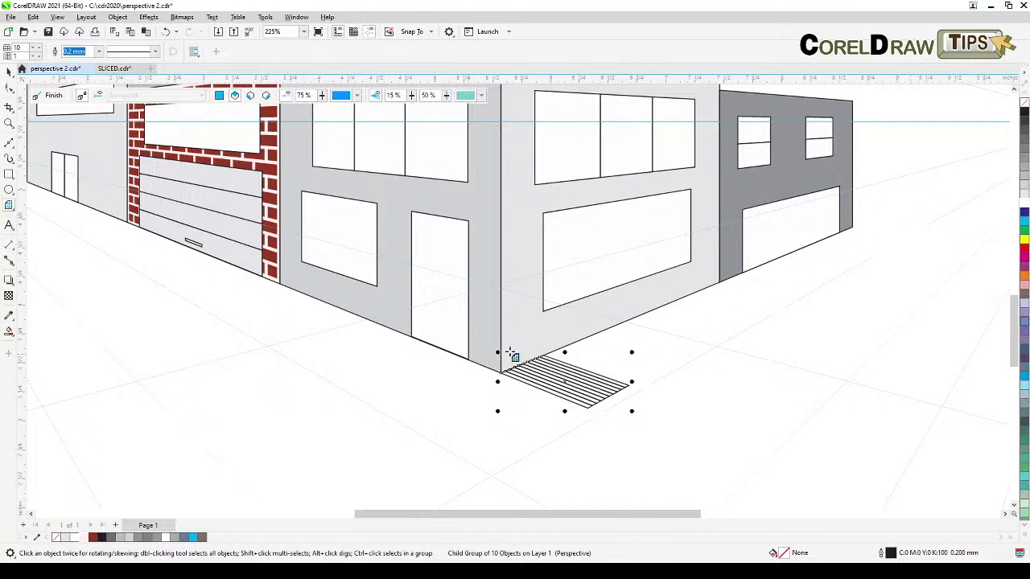
- Stretch the ground paving grid along the building's right-facing walls until it runs past the far end of the dark gray block
left_click_drag(634, 352, 658, 348)
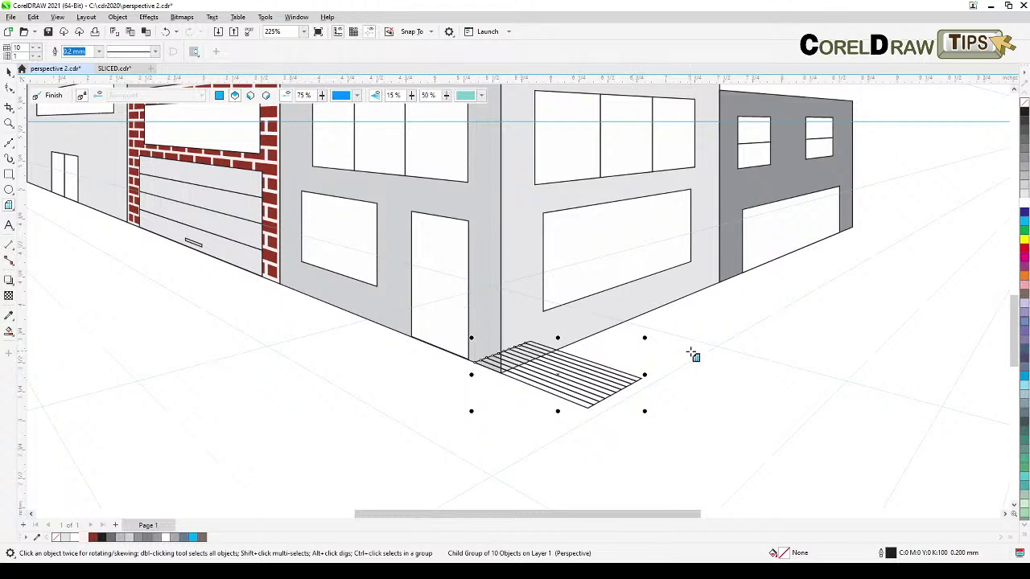
key("ctrl+z")
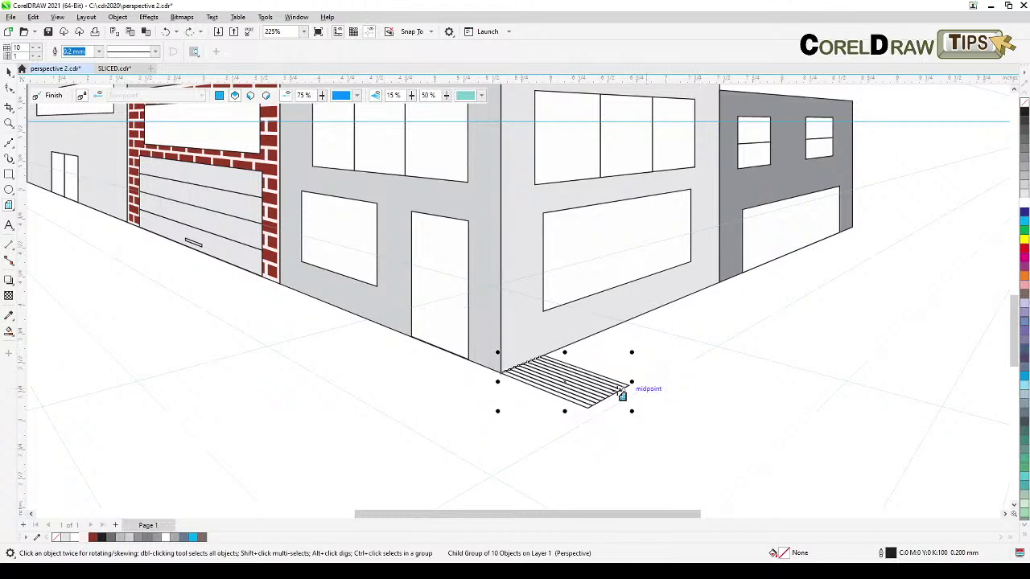
left_click_drag(634, 382, 874, 306)
scroll(841, 341, "down", 2)
left_click_drag(840, 340, 641, 386)
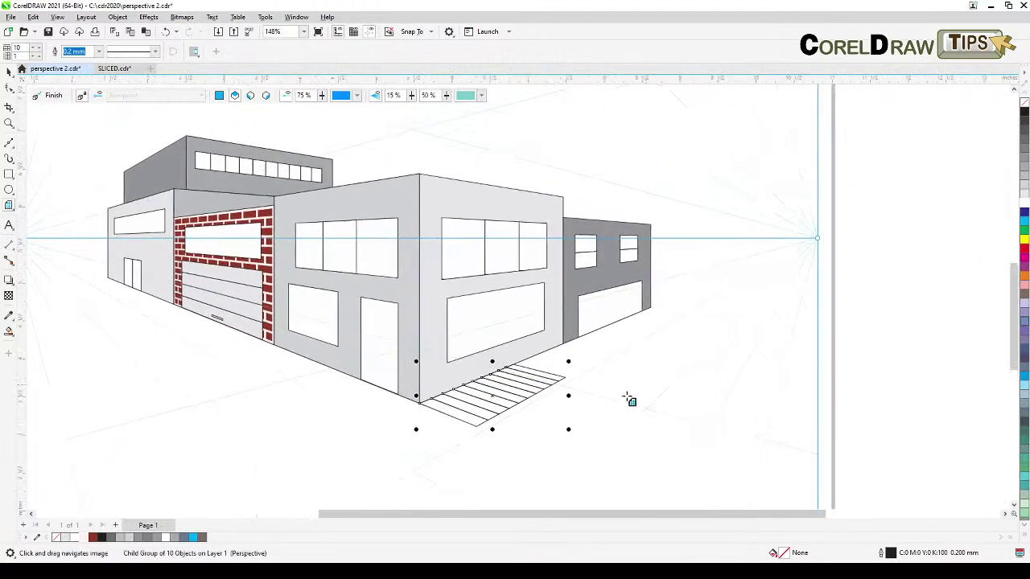
left_click_drag(572, 396, 837, 249)
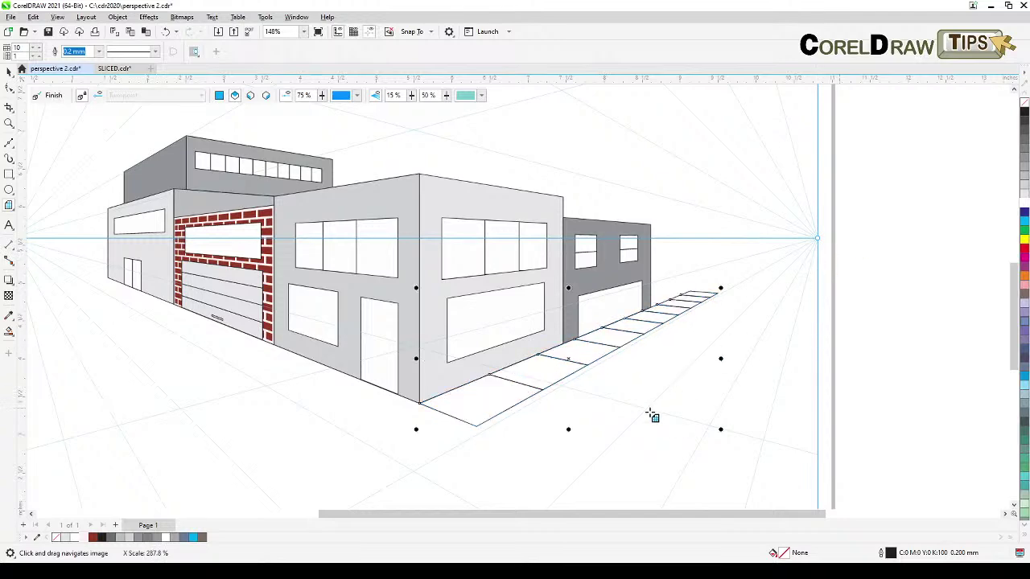
left_click_drag(572, 431, 648, 415)
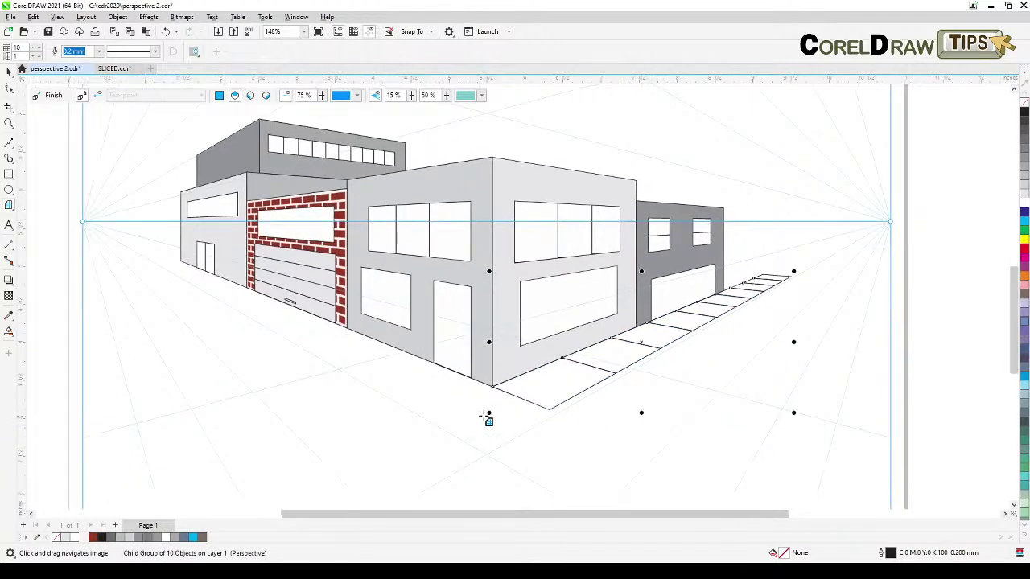
- Extend the right paving grid's near end forward past the building's front bottom corner and deselect it
left_click_drag(490, 343, 424, 395)
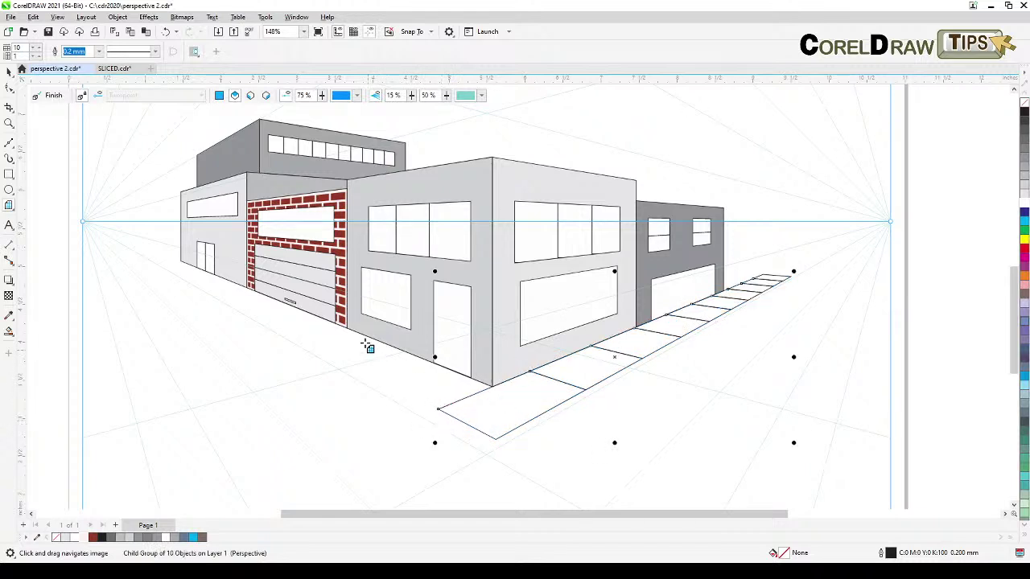
left_click(10, 72)
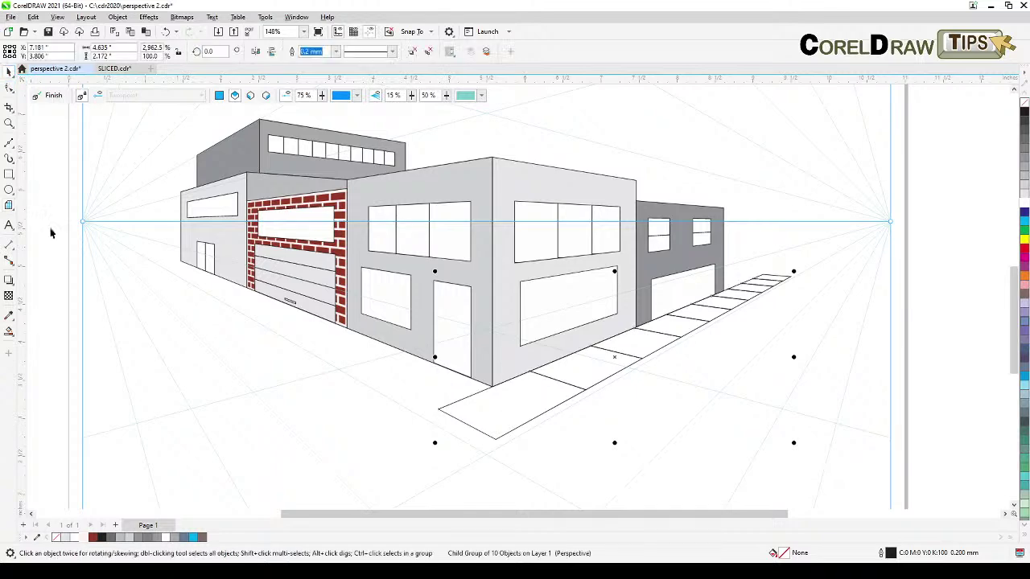
left_click(123, 355)
scroll(123, 355, "down", 1)
left_click_drag(129, 360, 220, 372)
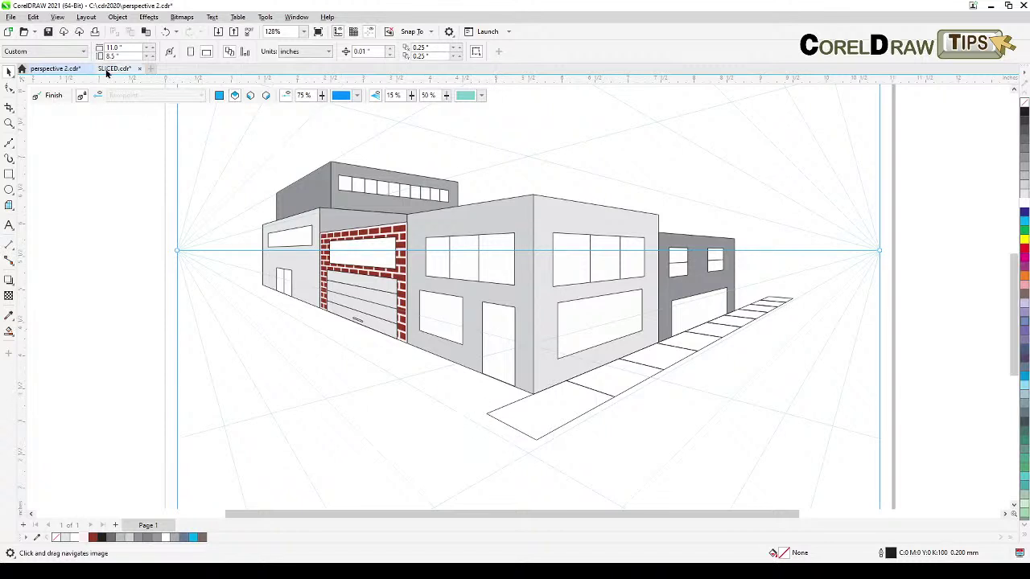
- Draw a 1-column, 10-row graph-paper grid on the top perspective plane, running from the right paving's near inner corner along the left side
left_click(235, 95)
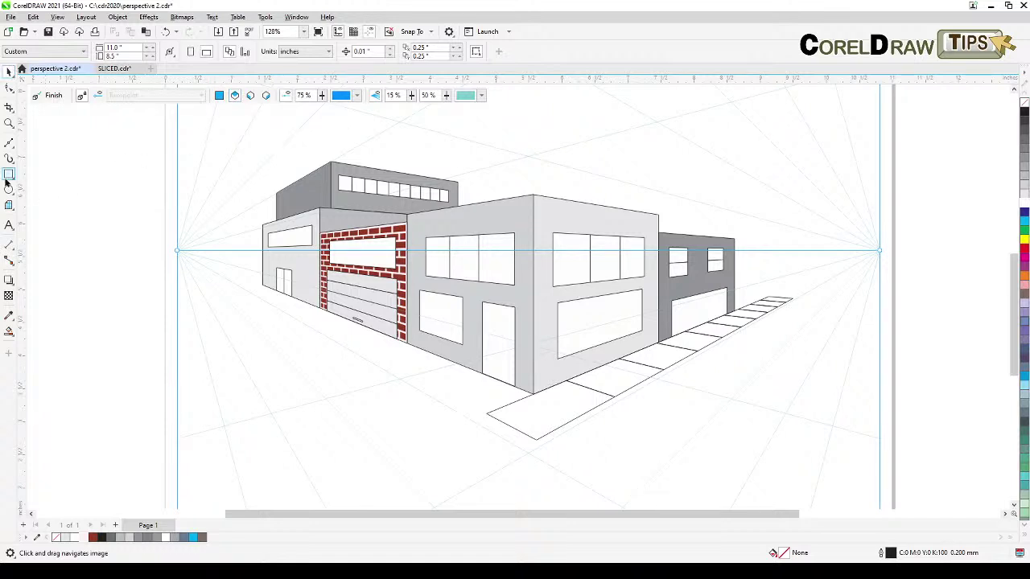
left_click(10, 206)
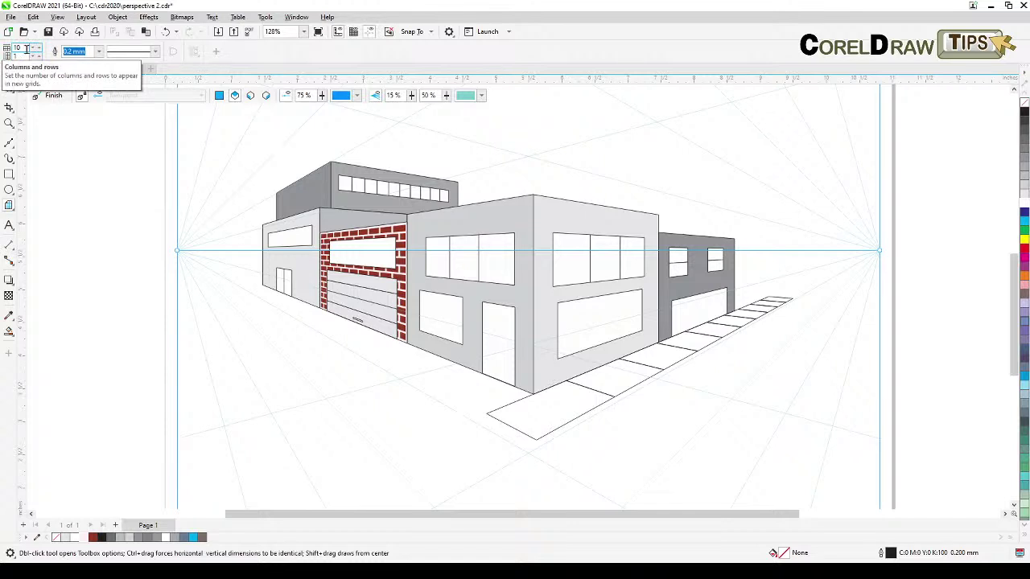
double_click(24, 49)
type("1")
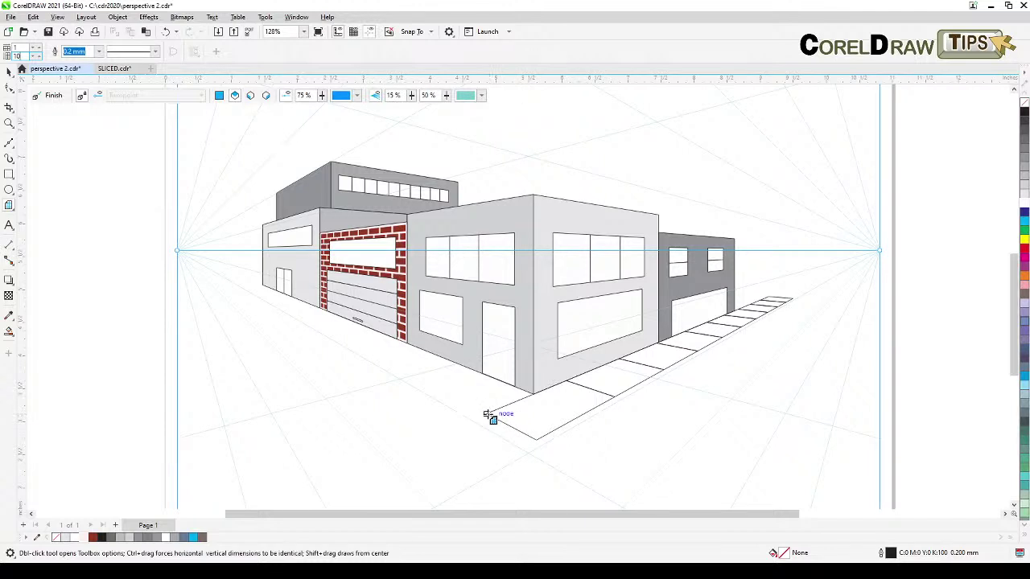
mouse_move(487, 415)
left_mouse_down()
mouse_move(465, 395)
mouse_move(427, 398)
mouse_move(433, 386)
mouse_move(407, 379)
mouse_move(493, 419)
left_mouse_up()
scroll(421, 405, "up", 3)
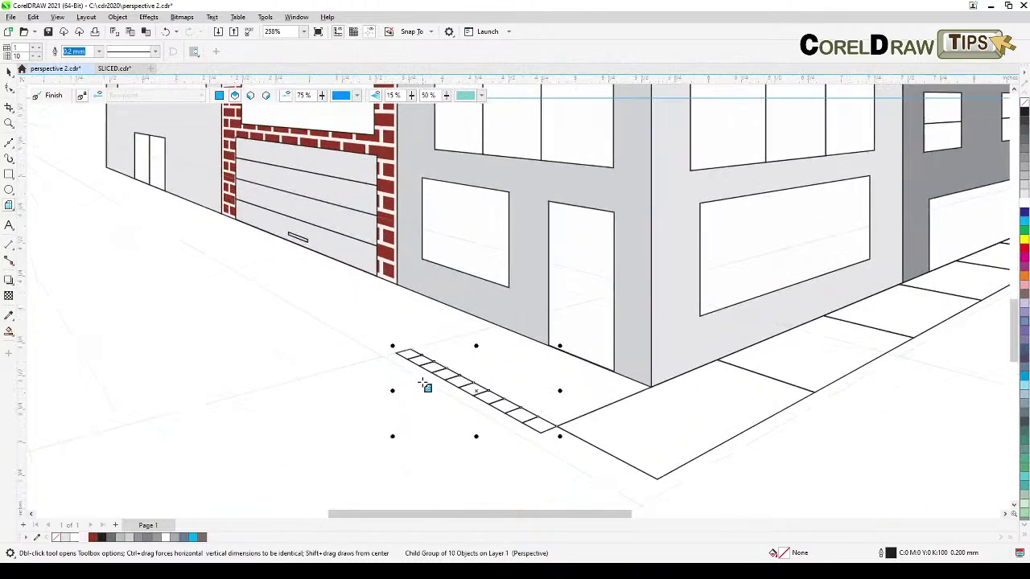
- Widen and lengthen the left paving grid to about 3.15 × 1.54 in and move its near corner onto the building's front bottom corner
mouse_move(392, 391)
left_mouse_down()
mouse_move(236, 369)
mouse_move(378, 394)
left_mouse_up()
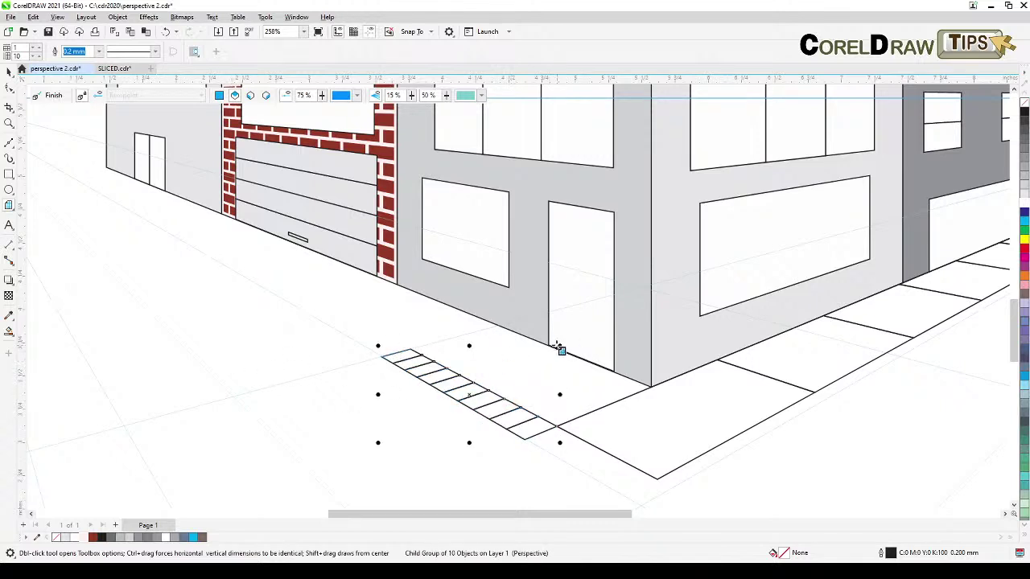
mouse_move(561, 344)
left_mouse_down()
mouse_move(727, 252)
mouse_move(834, 211)
mouse_move(563, 344)
left_mouse_up()
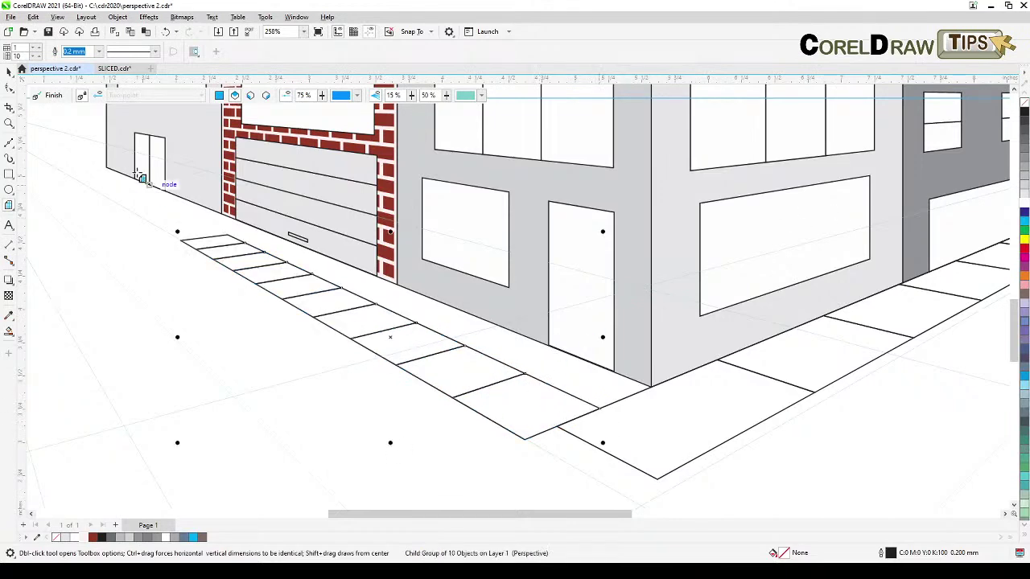
left_click(9, 72)
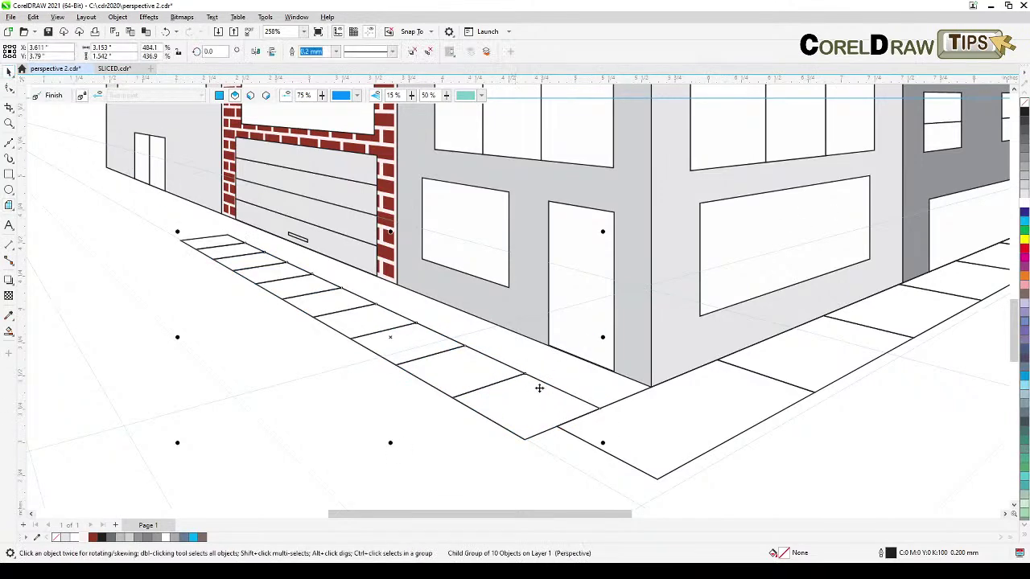
left_click_drag(598, 411, 653, 391)
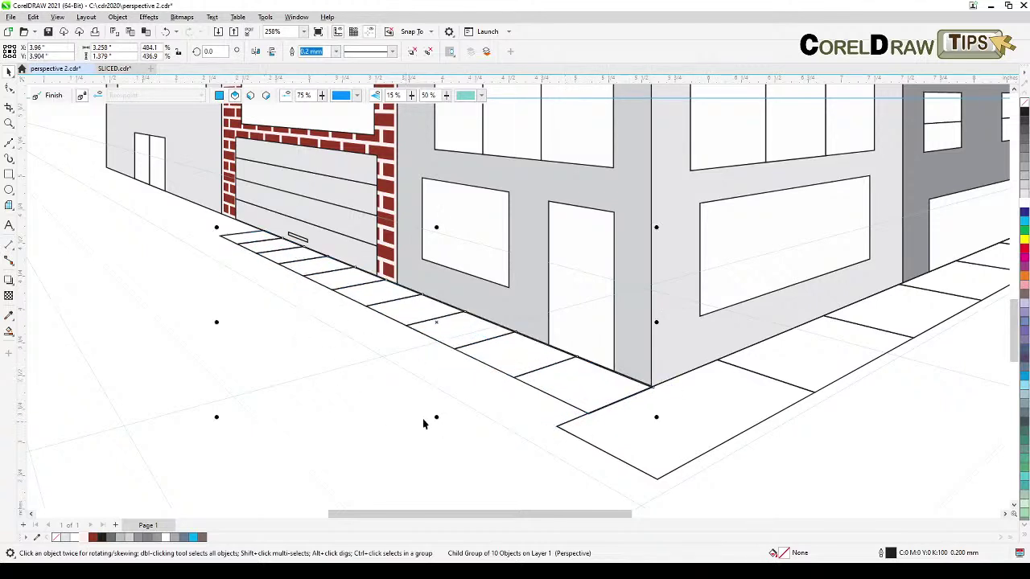
- Scale the left paving grid to about 3.16 × 1.45 in, aligning its outer edge and near end with the right paving's front edges
mouse_move(437, 418)
left_mouse_down()
mouse_move(433, 491)
mouse_move(485, 416)
mouse_move(432, 417)
left_mouse_up()
left_click_drag(214, 420, 135, 515)
scroll(276, 420, "down", 3)
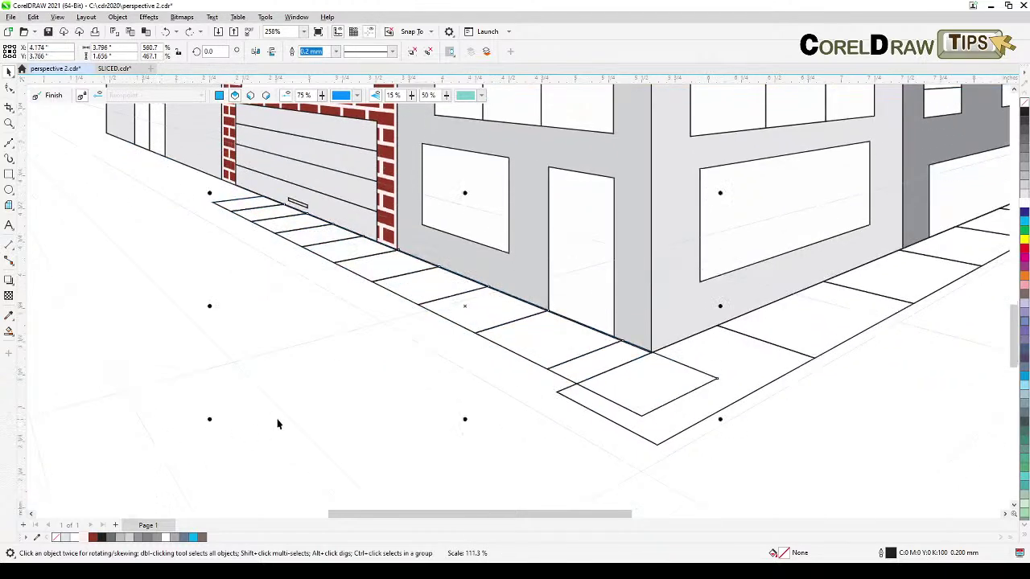
left_click_drag(227, 422, 129, 460)
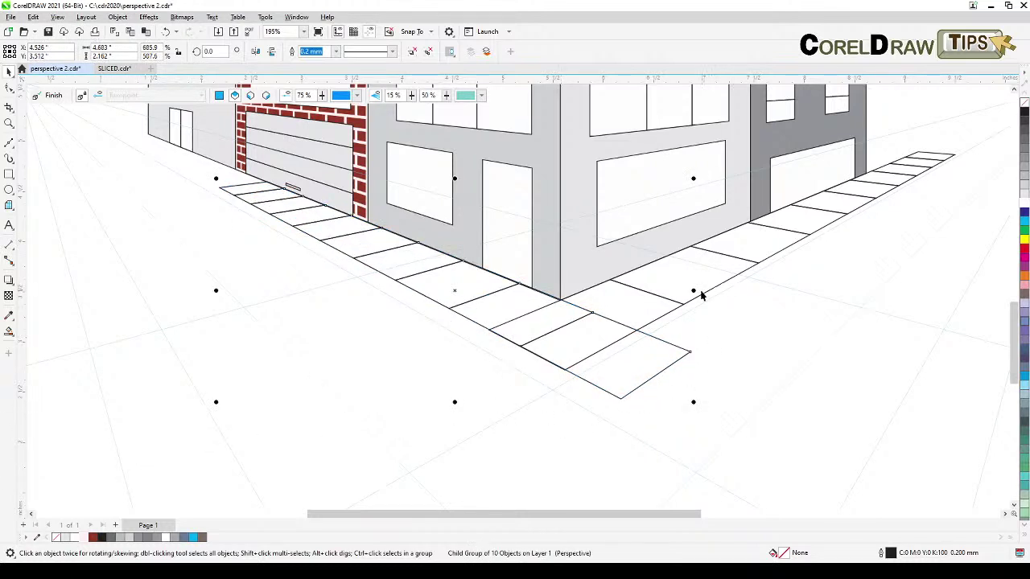
mouse_move(695, 291)
left_mouse_down()
mouse_move(624, 290)
mouse_move(684, 291)
left_mouse_up()
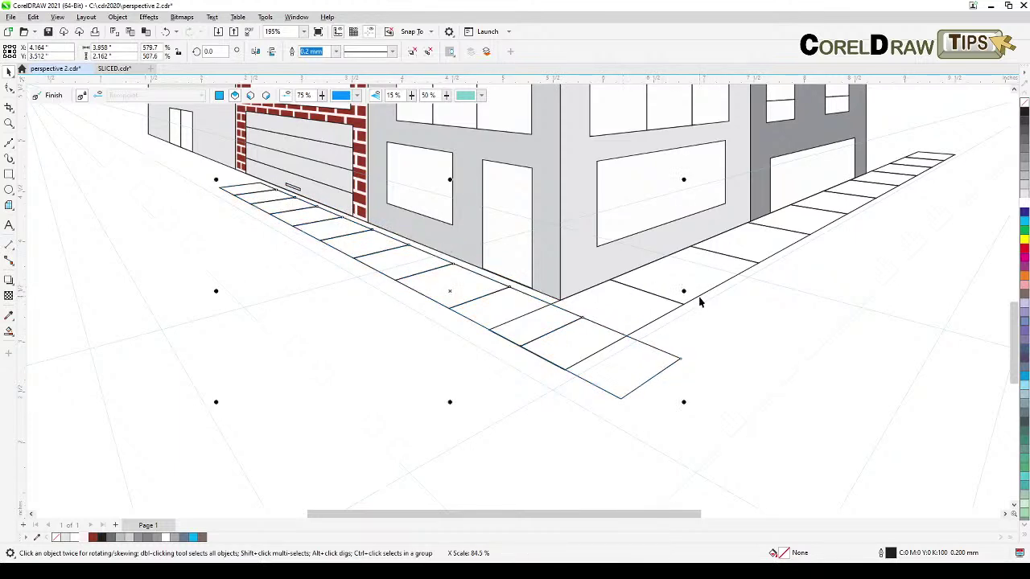
key("ctrl+z")
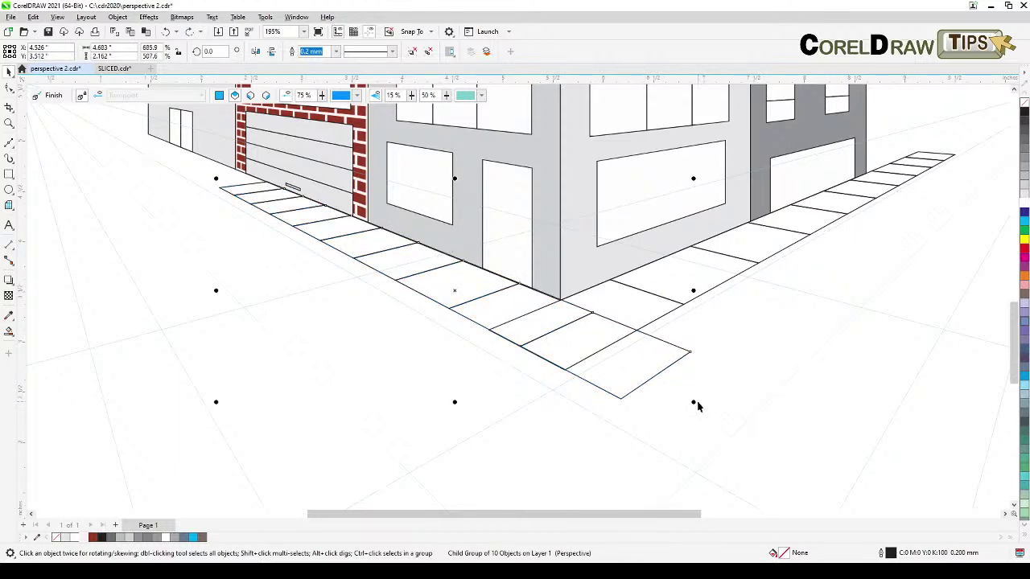
left_click_drag(692, 401, 555, 355)
scroll(515, 256, "up", 1)
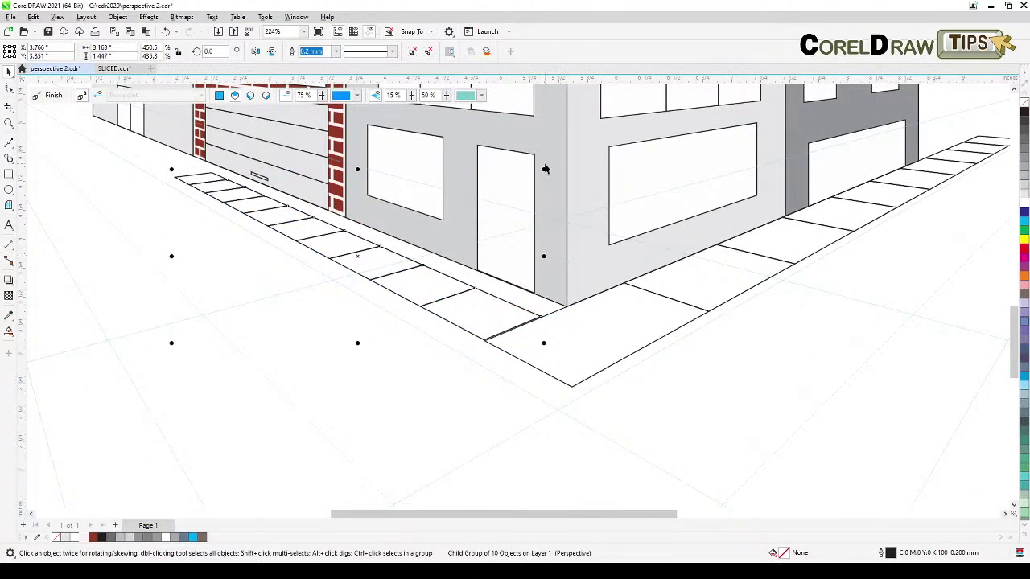
- Enlarge the left paving grid to about 4.55 × 2.05 in, extending it past the far end of the left-facing walls
mouse_move(544, 170)
left_mouse_down()
mouse_move(582, 120)
mouse_move(701, 83)
mouse_move(699, 109)
mouse_move(708, 101)
left_mouse_up()
left_click_drag(643, 287, 646, 357)
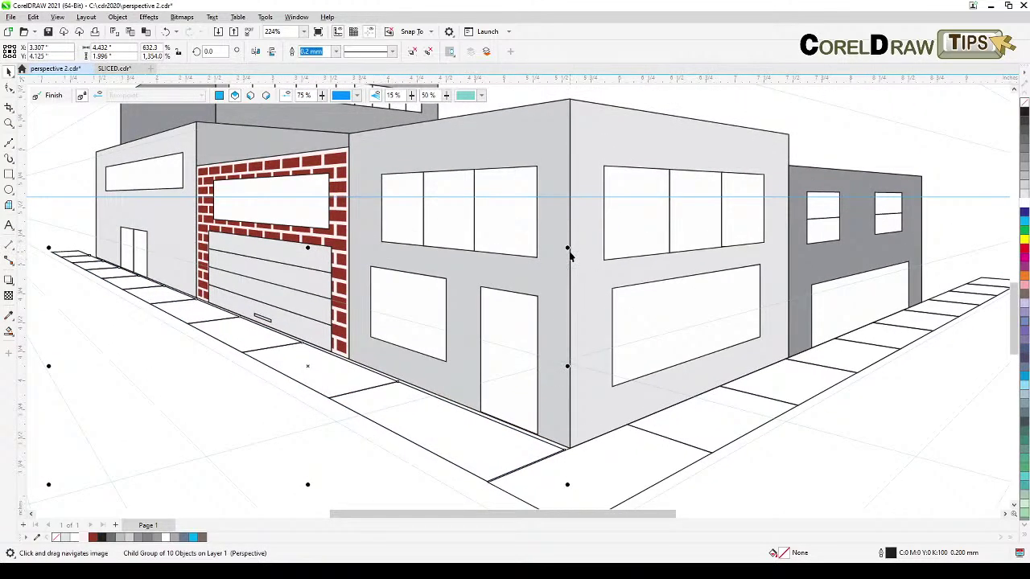
mouse_move(566, 248)
left_mouse_down()
mouse_move(581, 230)
mouse_move(576, 249)
left_mouse_up()
scroll(563, 413, "down", 3)
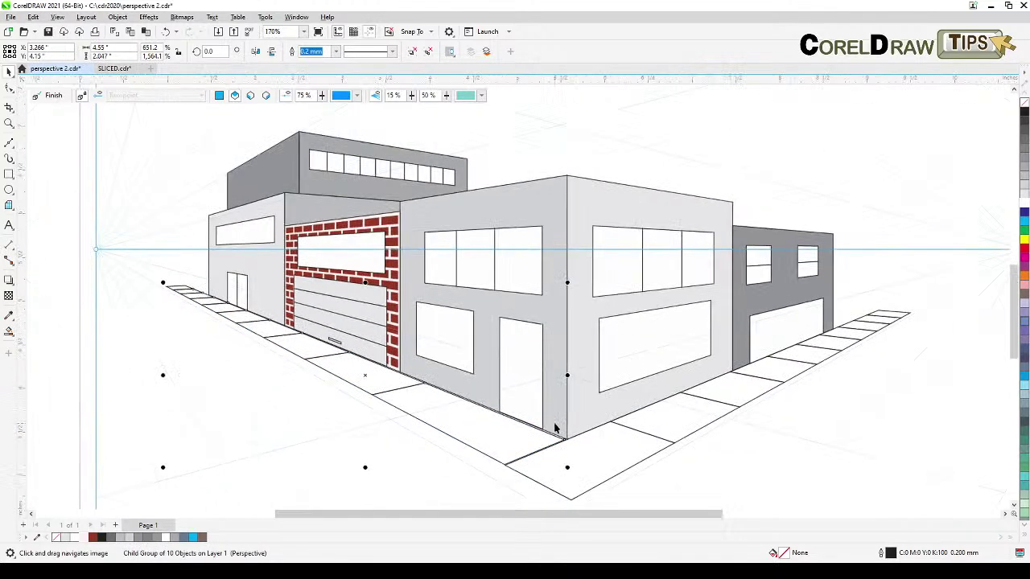
- Move the left paving grid onto the right paving's outer front corner and enlarge it to about 5.52 × 2.55 in, reaching the wall base
scroll(523, 388, "up", 4)
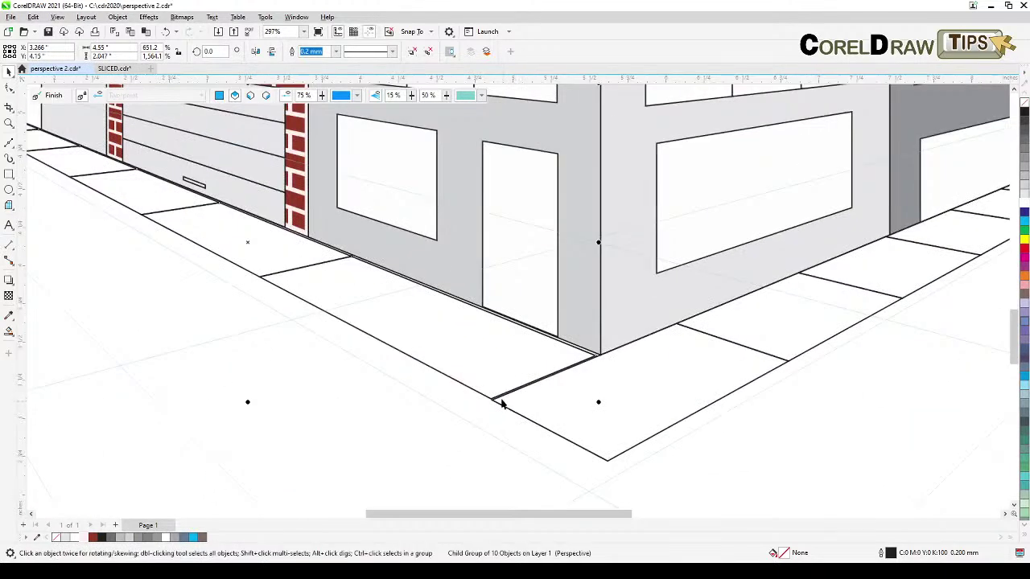
left_click_drag(490, 400, 608, 464)
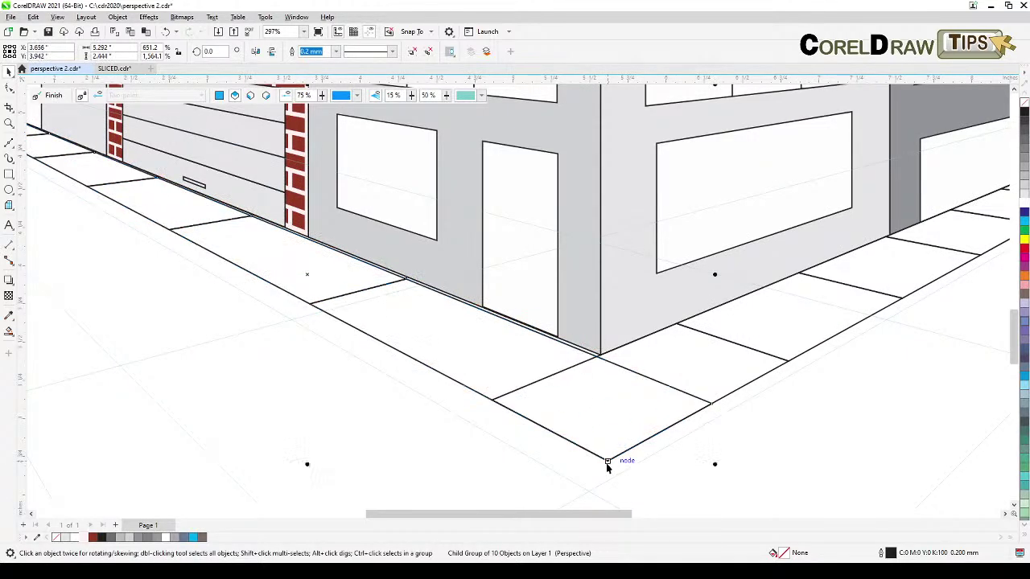
scroll(608, 465, "down", 1)
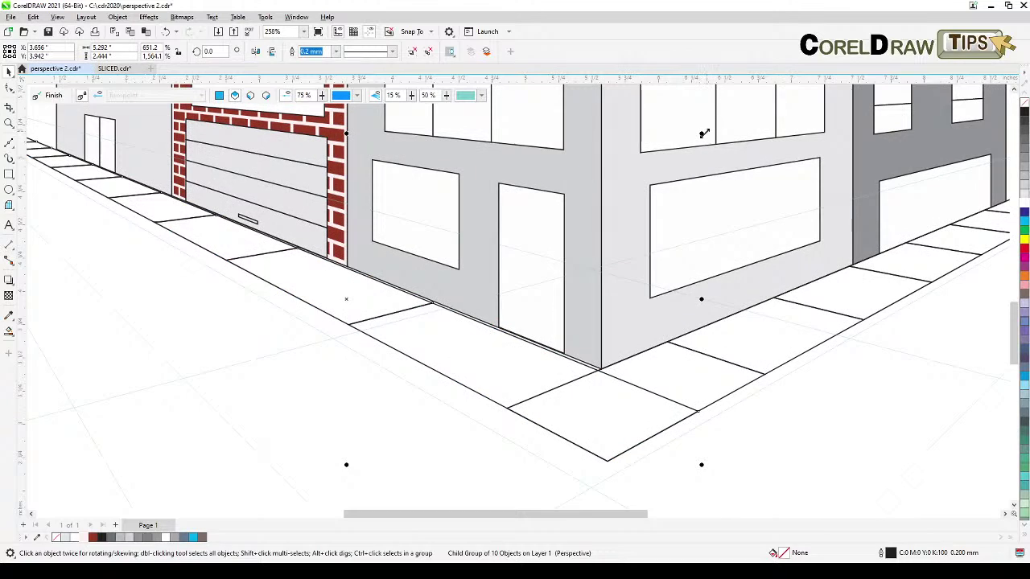
left_click_drag(704, 133, 736, 119)
scroll(760, 366, "down", 3)
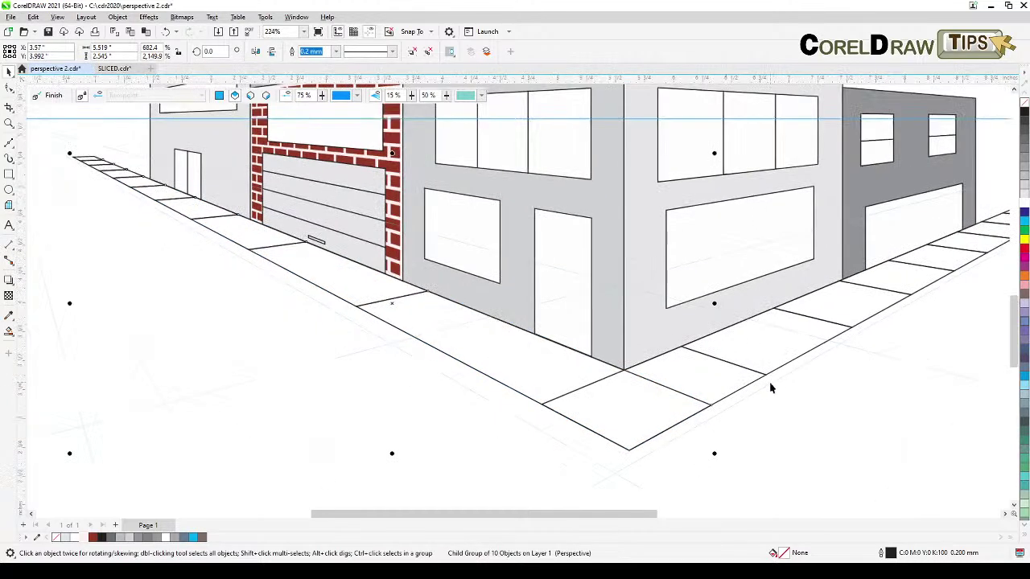
- Try filling the left paving grid with 10% black and with white
key("space")
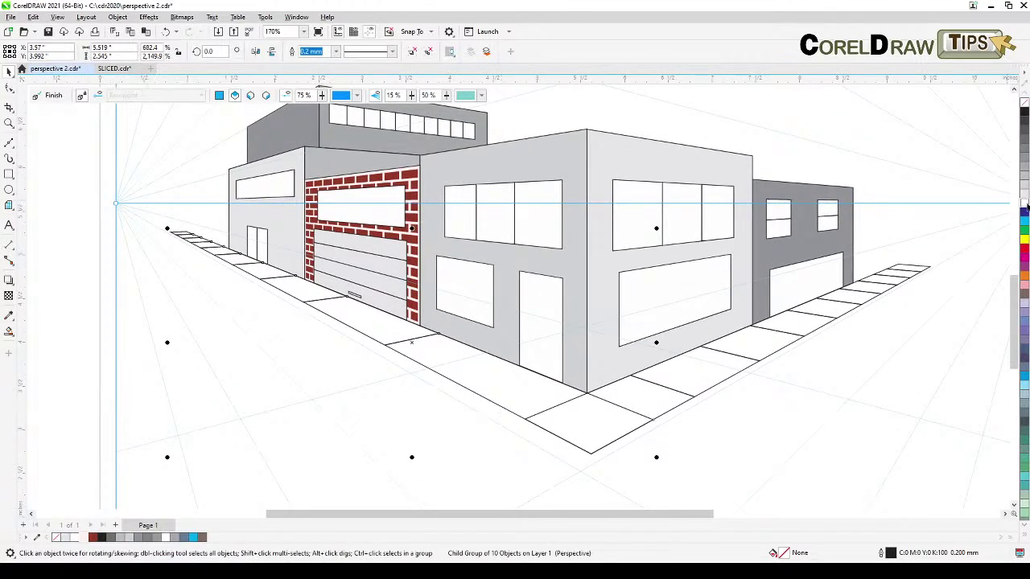
left_click(1024, 199)
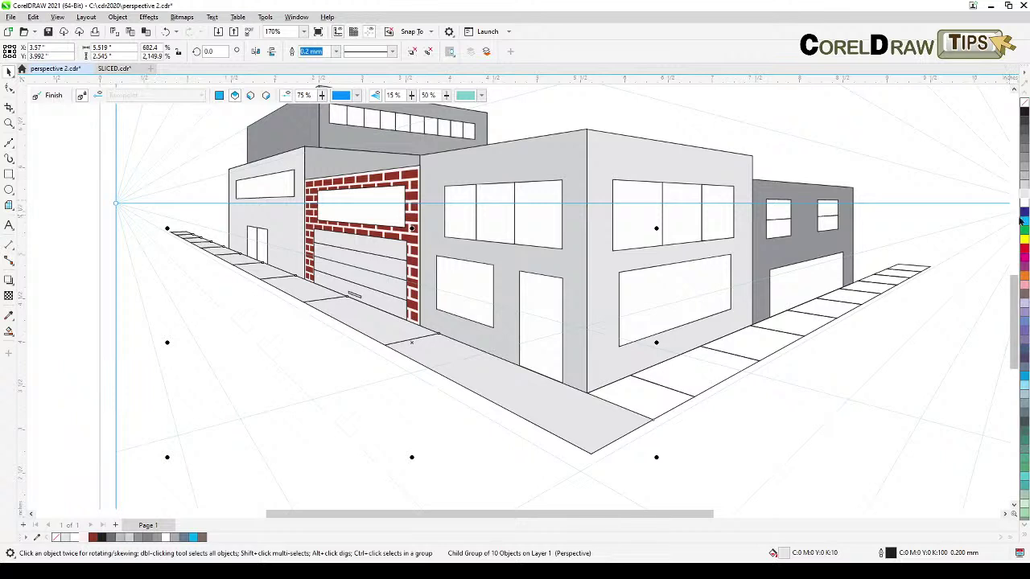
left_click(1025, 208)
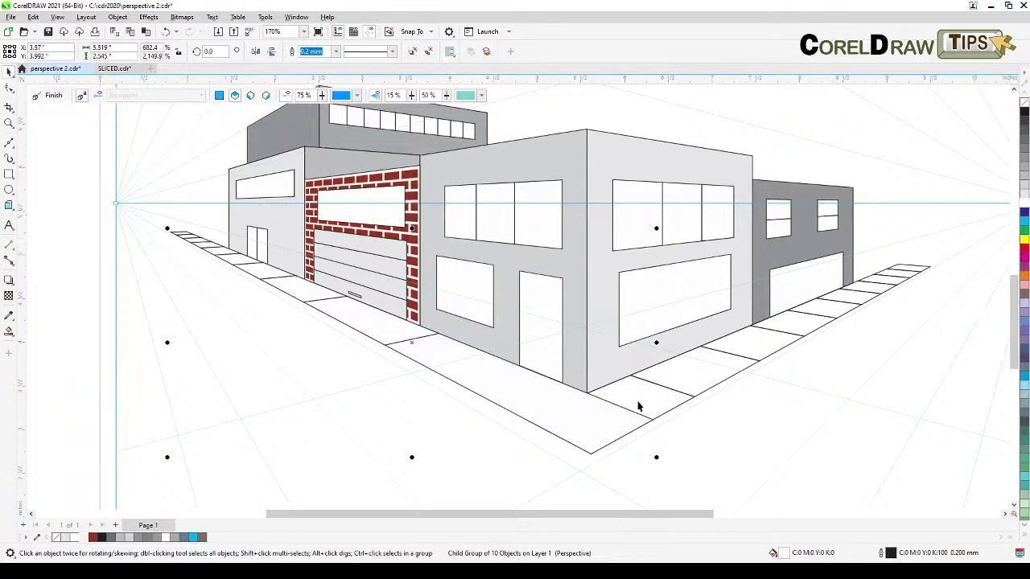
- Fill the right paving grid with 10% black and the left paving grid with 30% black
left_click(646, 407)
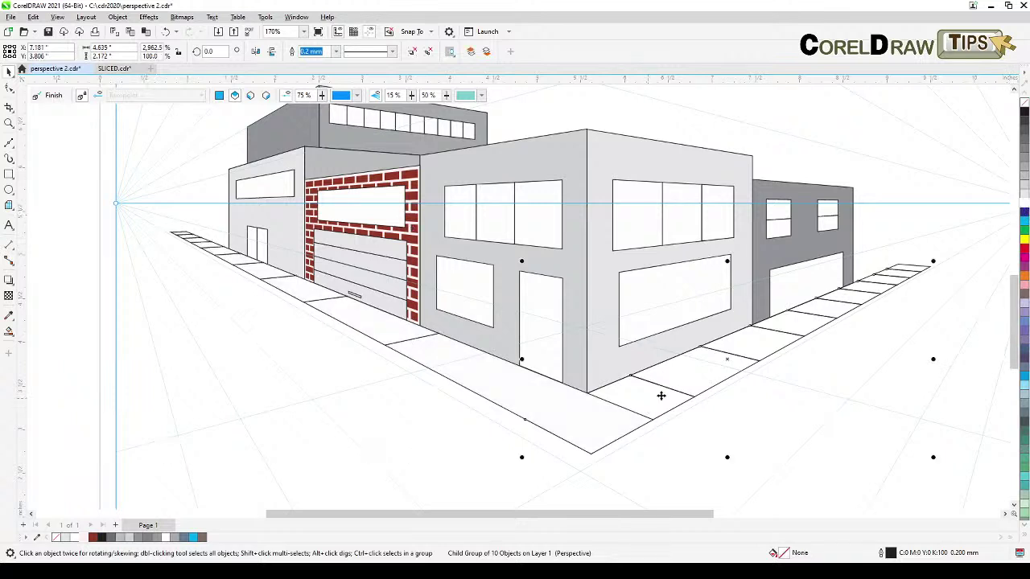
left_click(1024, 200)
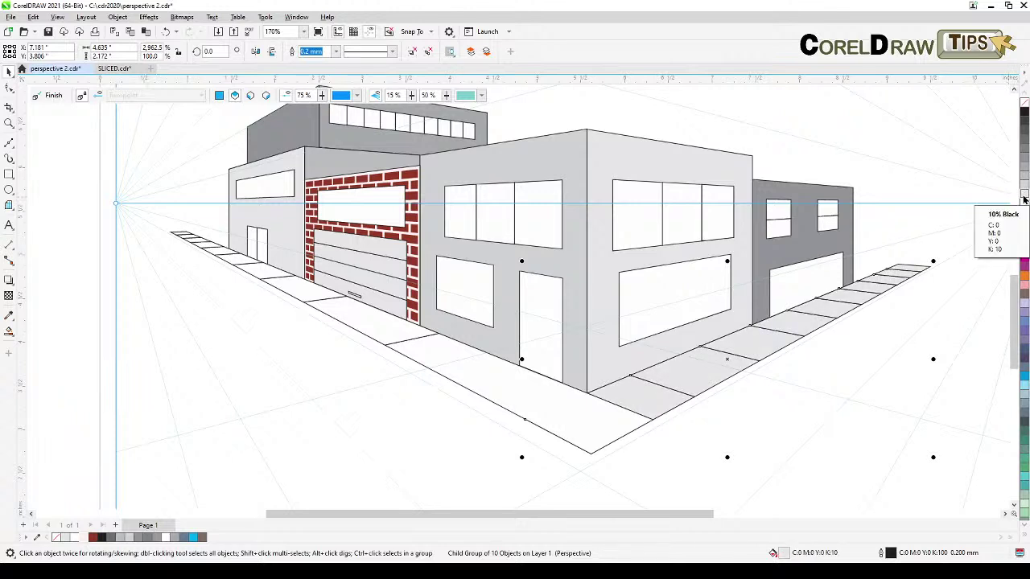
left_click(545, 420)
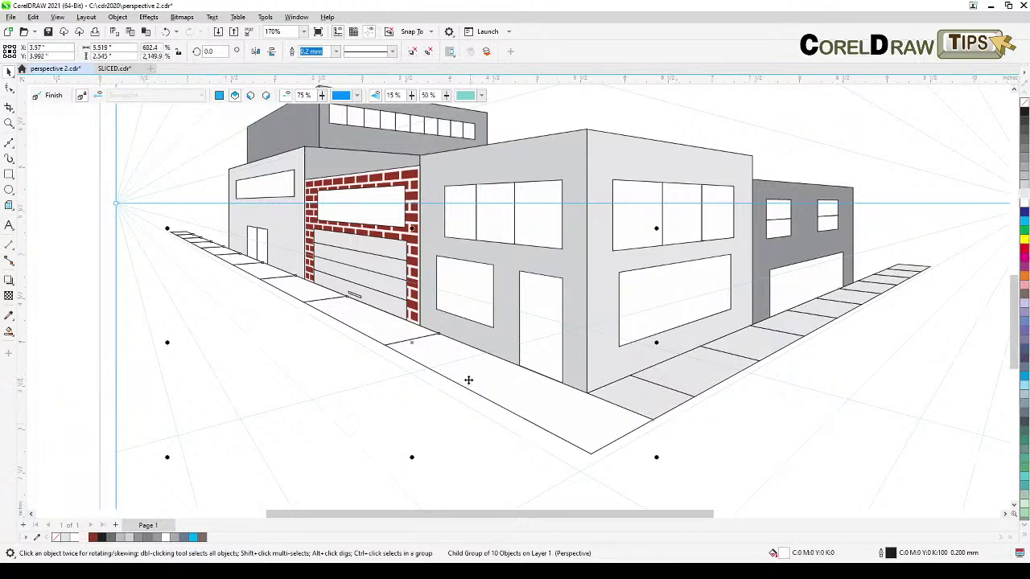
left_click(1024, 185)
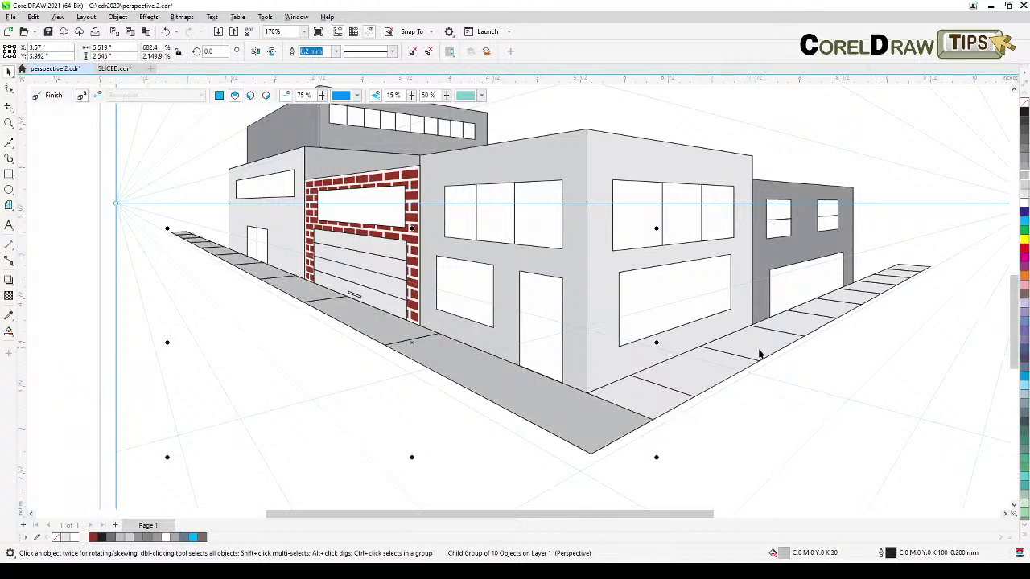
- Fill the right paving grid with 20% black and bring it in front of the left paving grid
left_click(722, 354)
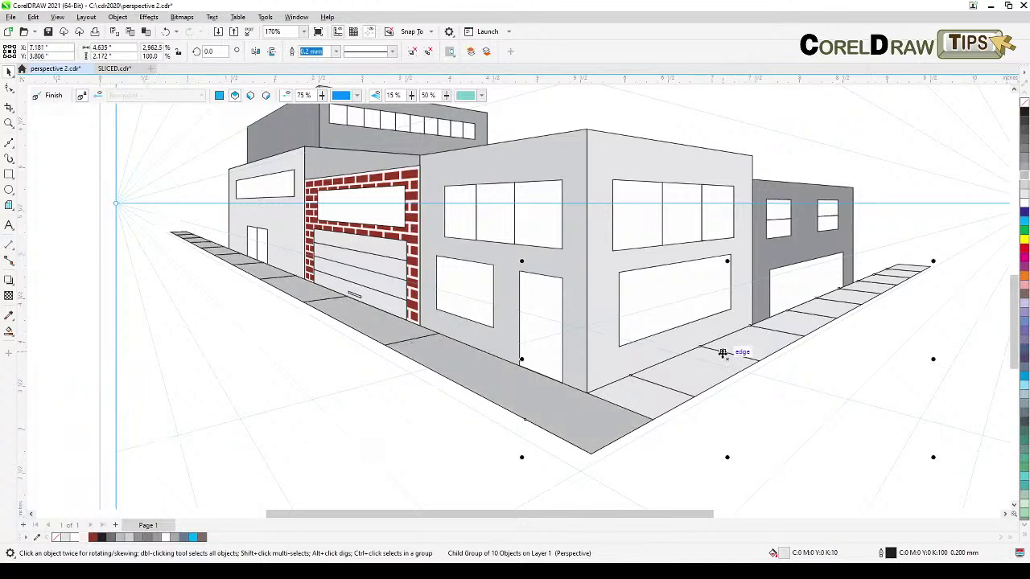
left_click(1024, 190)
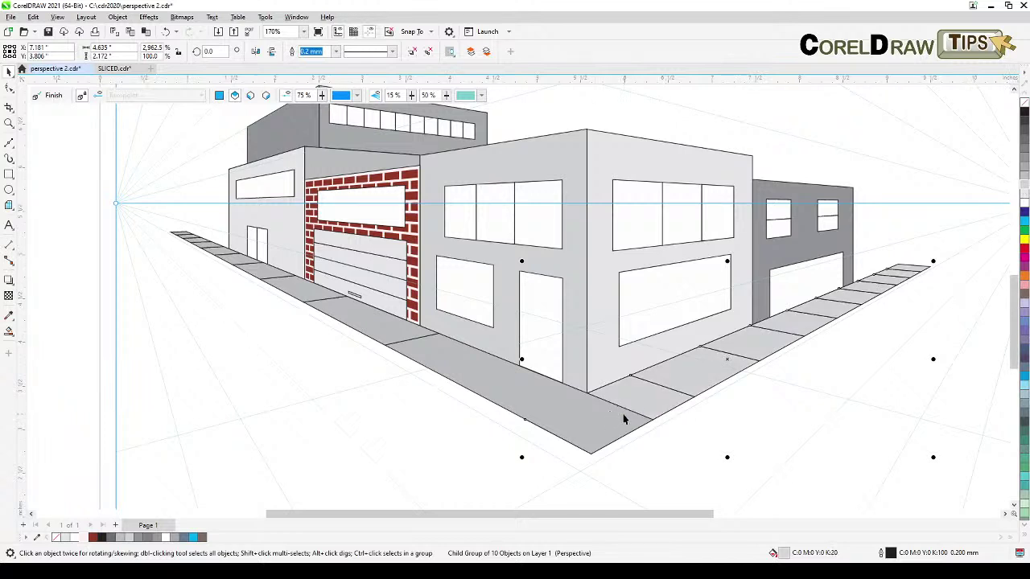
left_click(117, 17)
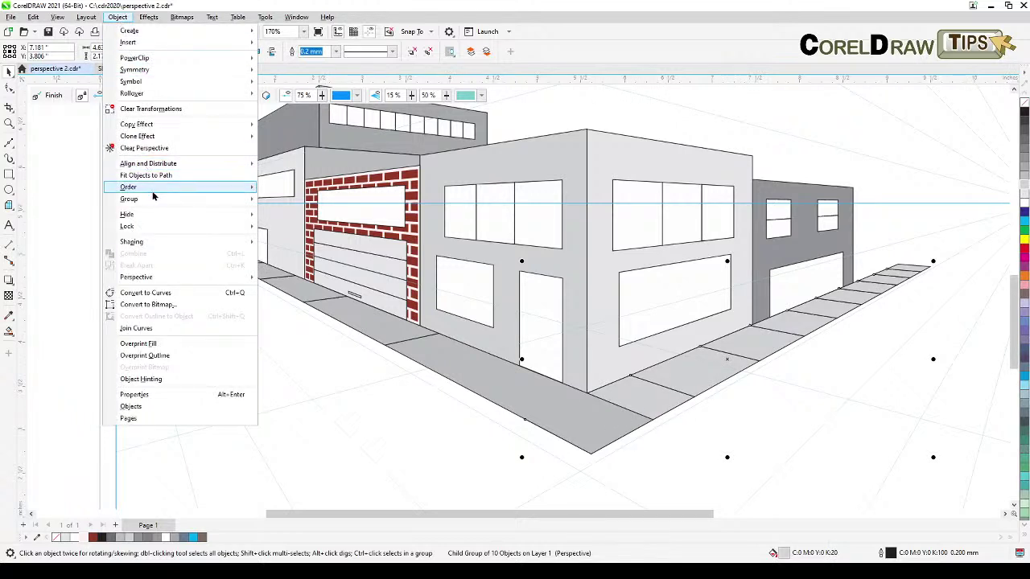
mouse_move(154, 194)
left_click(297, 215)
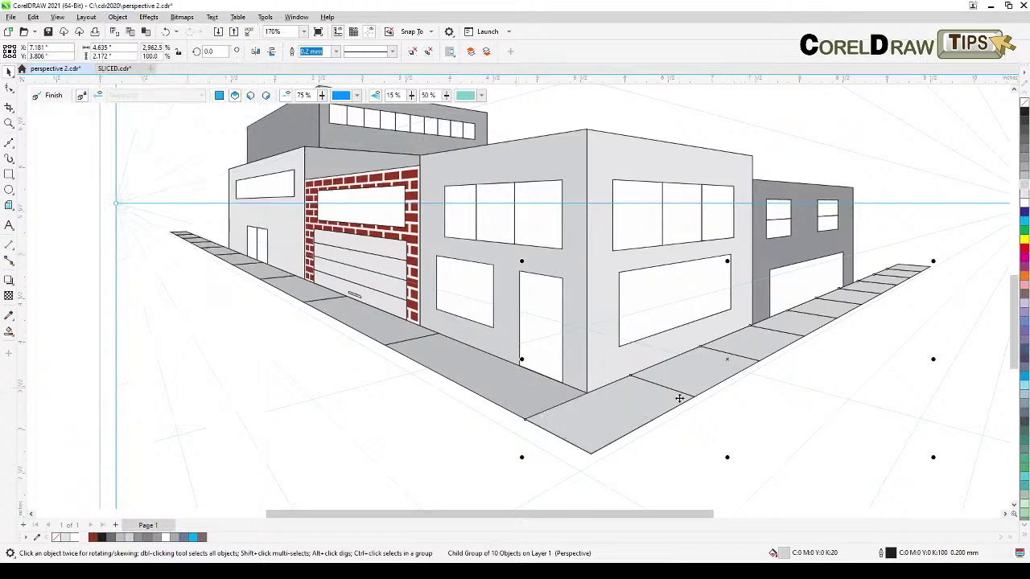
scroll(757, 432, "down", 2)
left_click(807, 449)
key("h")
mouse_move(800, 451)
left_mouse_down()
mouse_move(741, 501)
mouse_move(752, 471)
left_mouse_up()
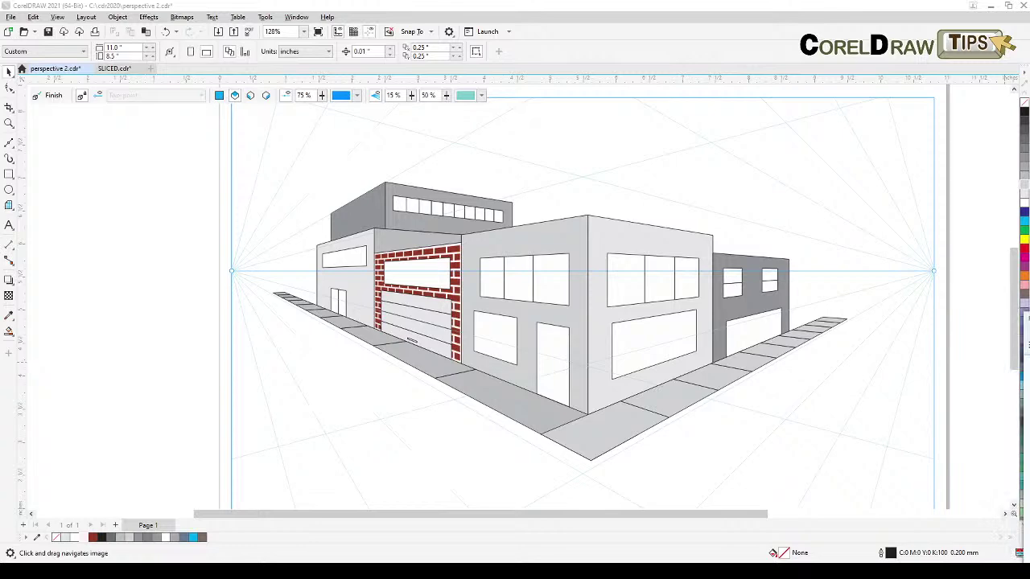
- Finish editing the perspective group and review the whole building without the perspective guides
scroll(898, 337, "down", 4)
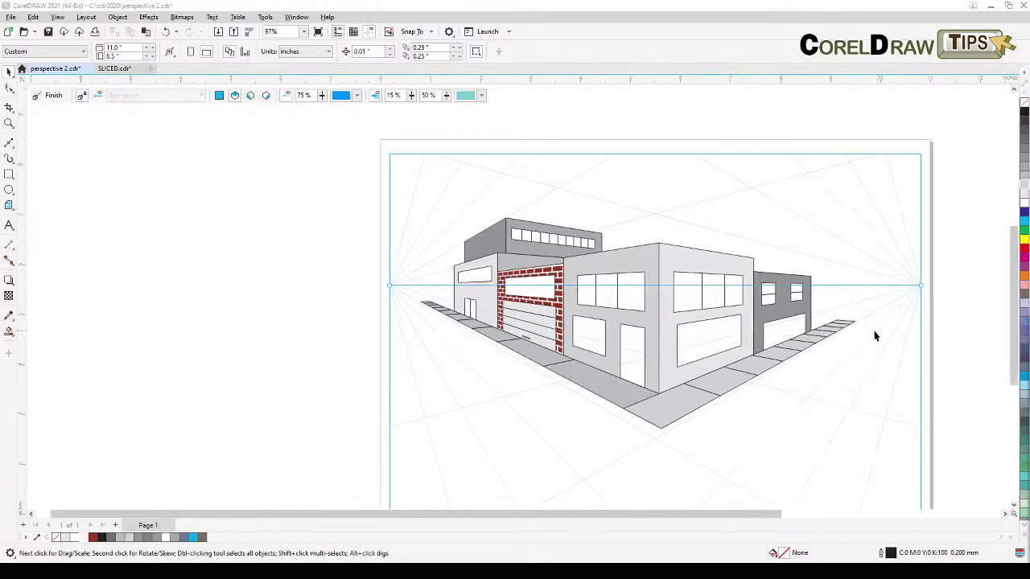
scroll(739, 332, "up", 1)
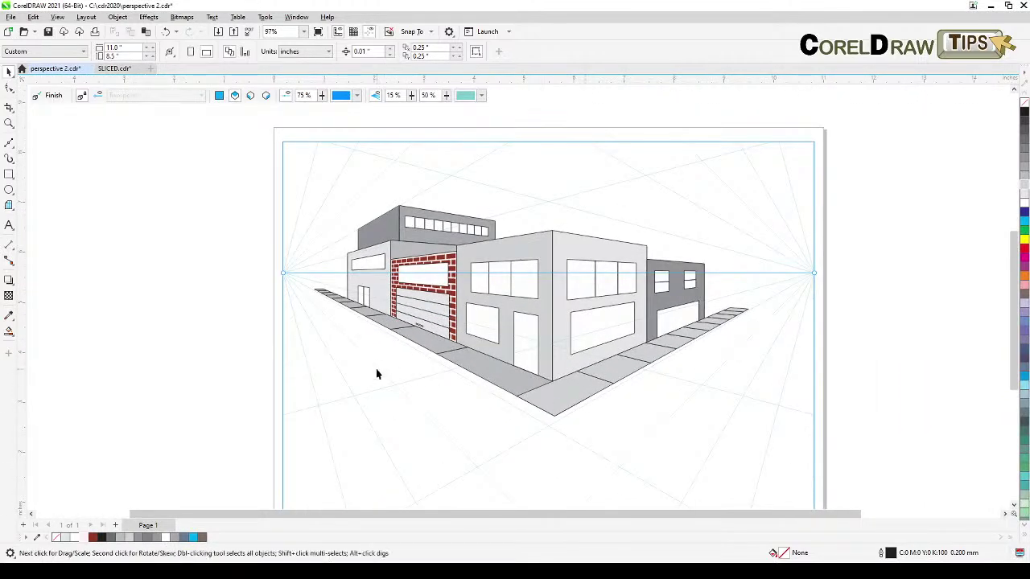
scroll(376, 369, "up", 1)
left_click_drag(360, 371, 330, 373)
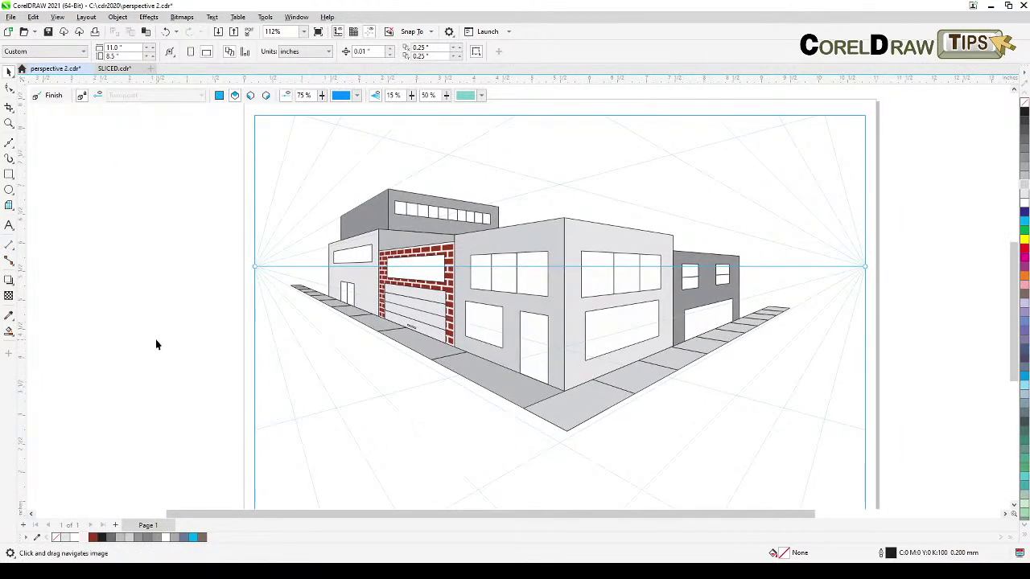
left_click(53, 96)
key("Escape")
scroll(516, 258, "down", 1)
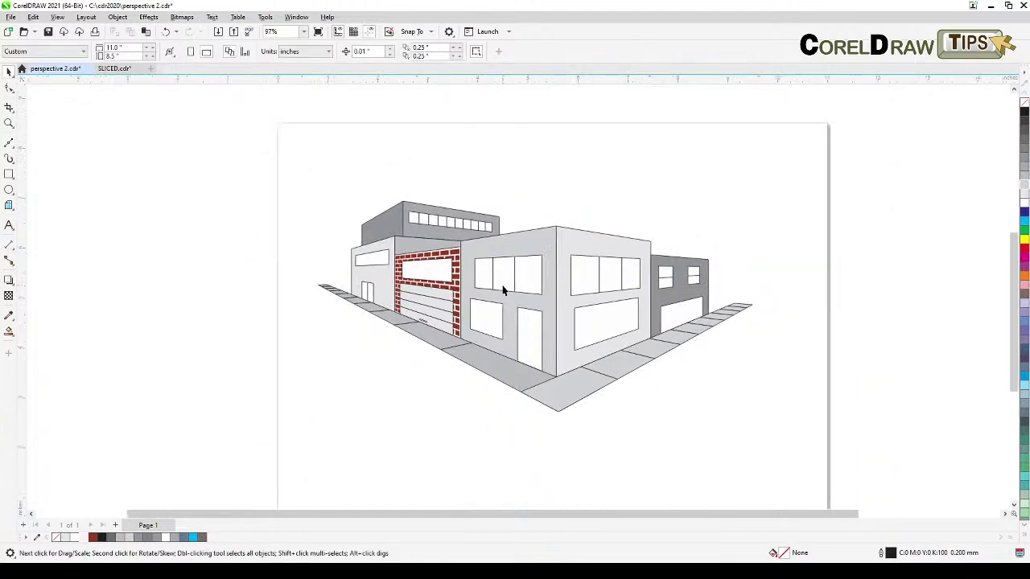
scroll(498, 296, "up", 1)
scroll(415, 276, "down", 1)
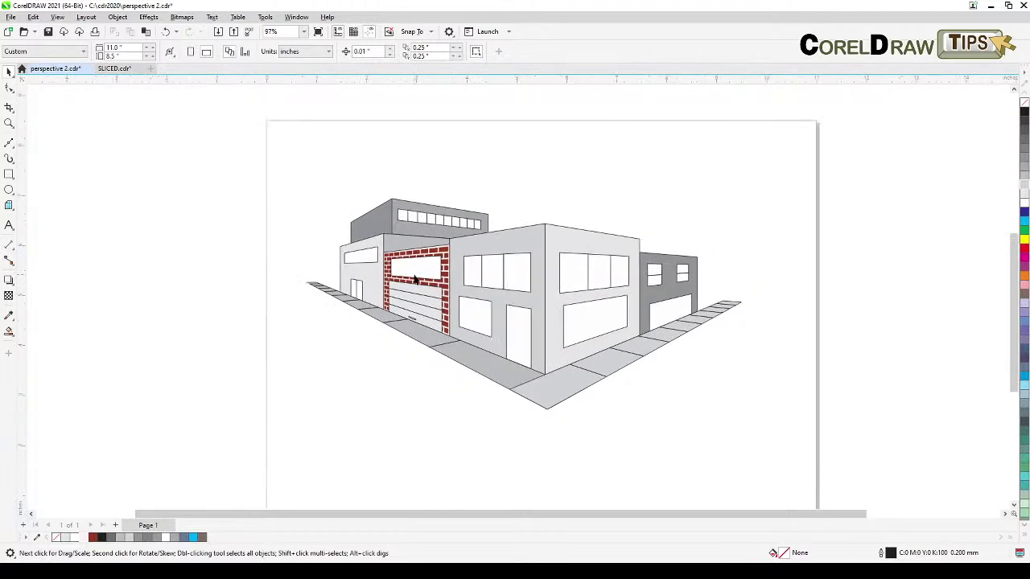
- Draw a rectangle about 2.42 × 2.06 in outside the perspective group, beside the building's far left end
left_click(9, 174)
left_click_drag(117, 154, 244, 263)
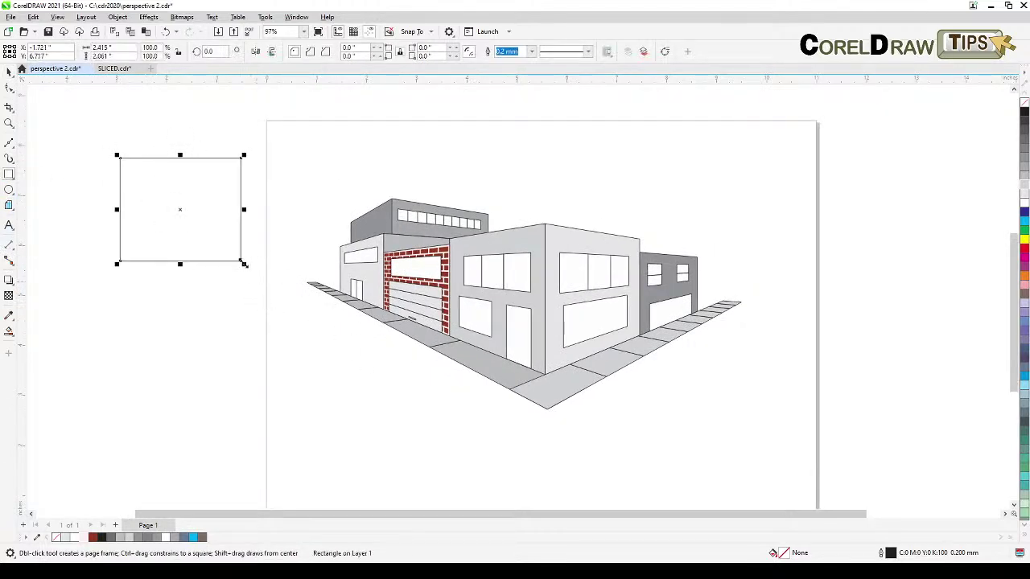
key("space")
left_click_drag(181, 213, 207, 258)
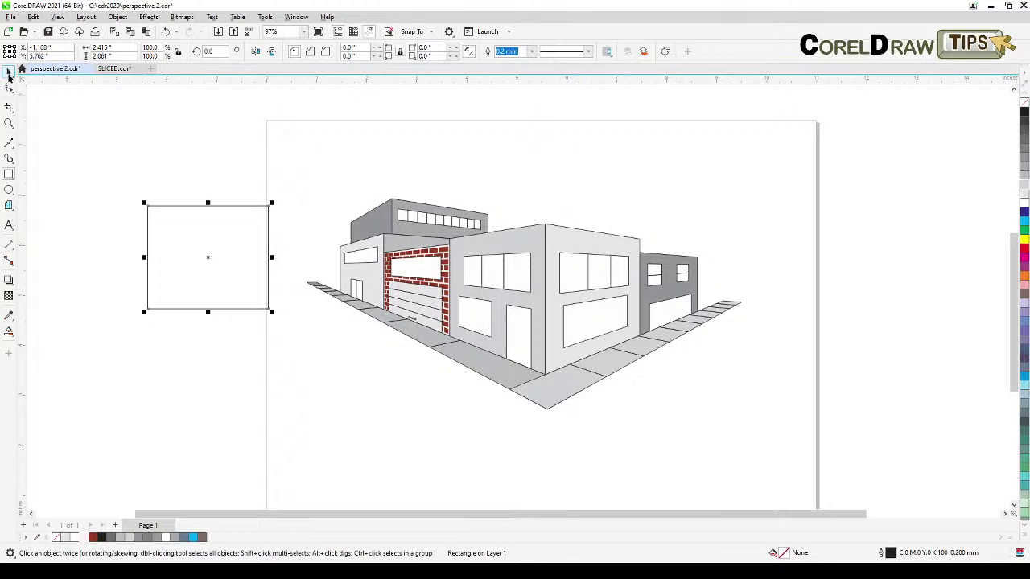
left_click(8, 73)
left_click(158, 155)
- Reopen the perspective group for editing and try placing the rectangle on the left plane above the building
left_click(454, 276)
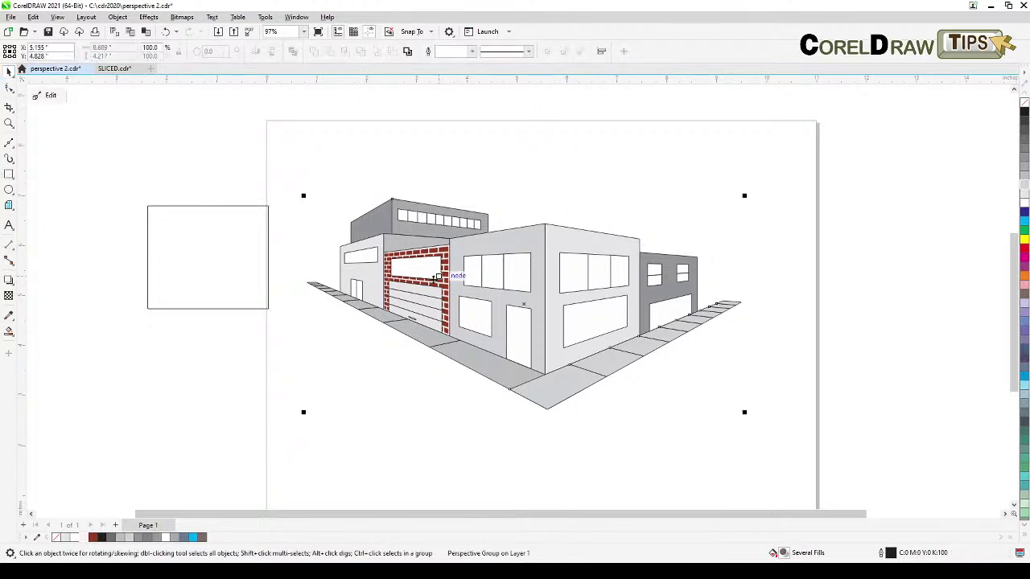
left_click(45, 96)
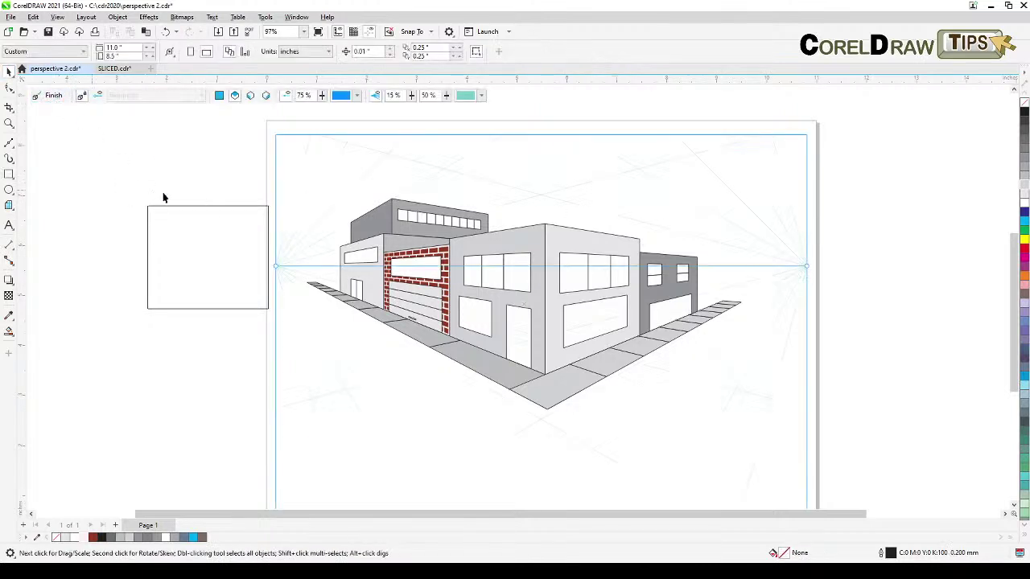
left_click(184, 219)
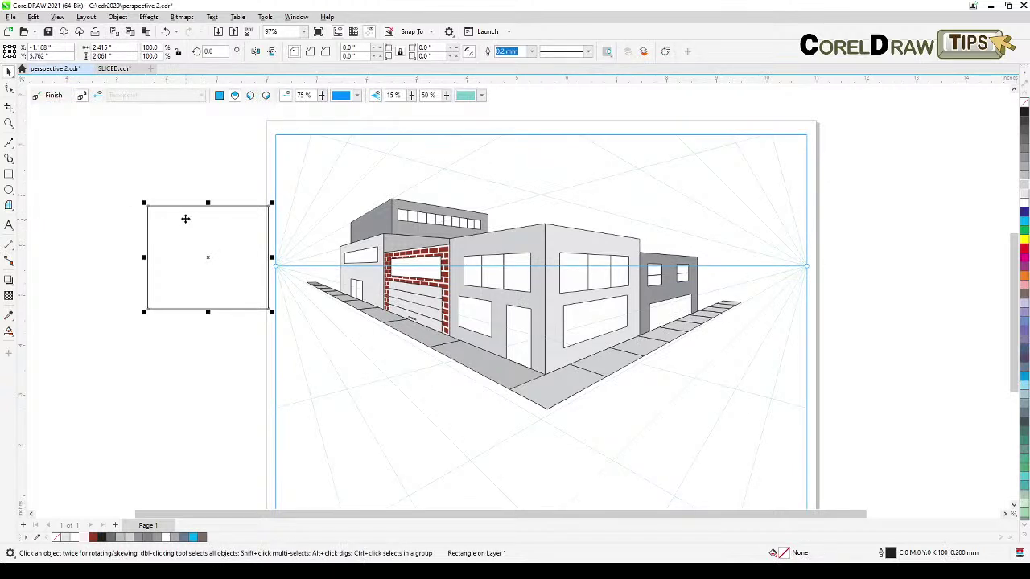
right_click(186, 219)
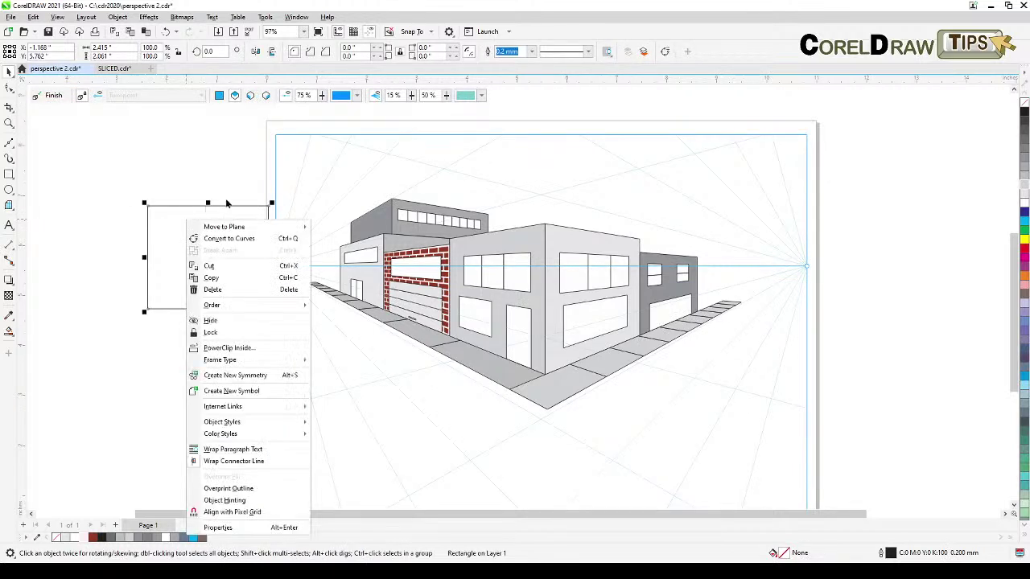
mouse_move(241, 228)
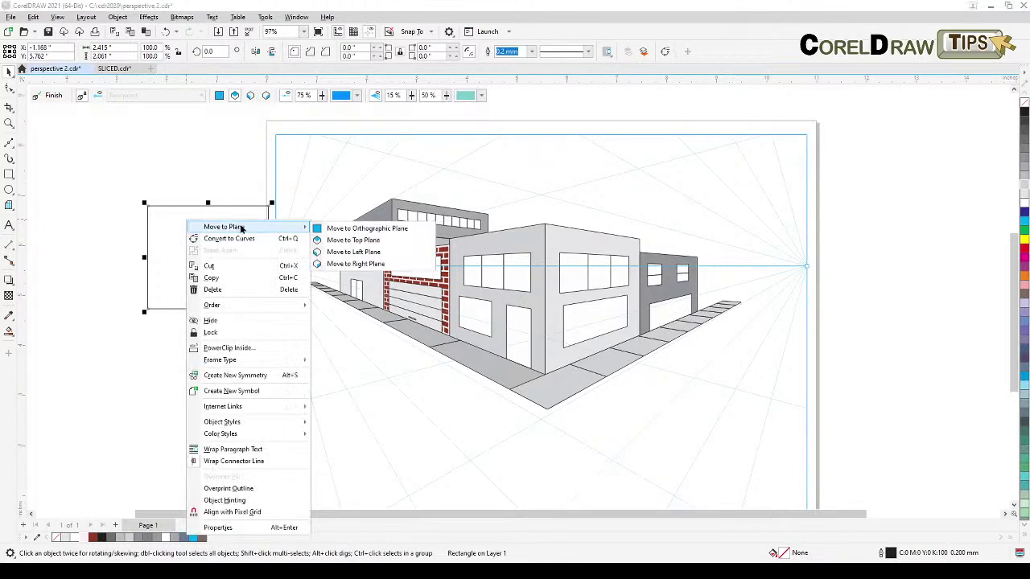
left_click(348, 254)
left_click_drag(151, 256, 658, 217)
- Delete the test rectangle and finish editing the perspective group
key("Delete")
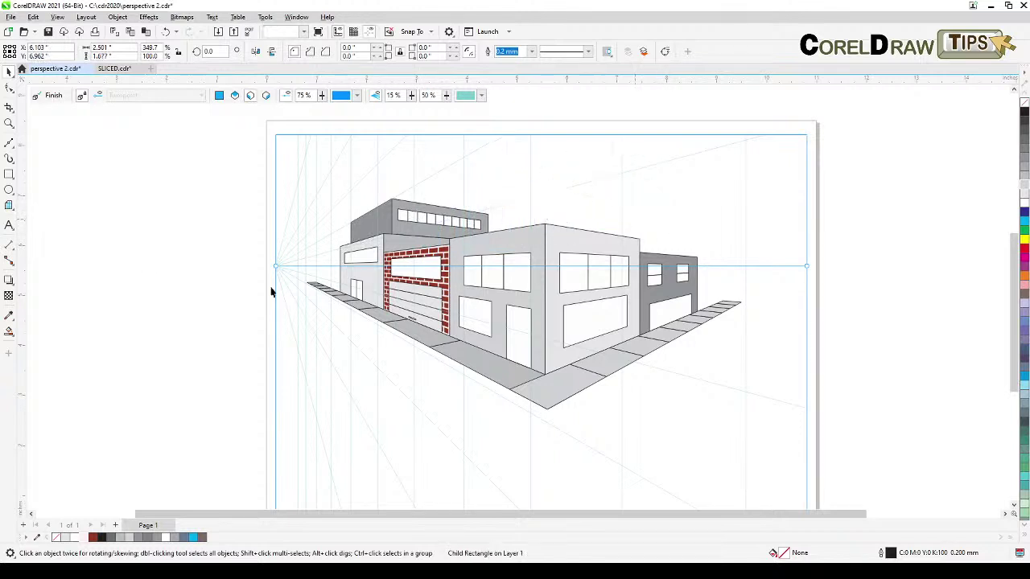
left_click(42, 97)
left_click(104, 223)
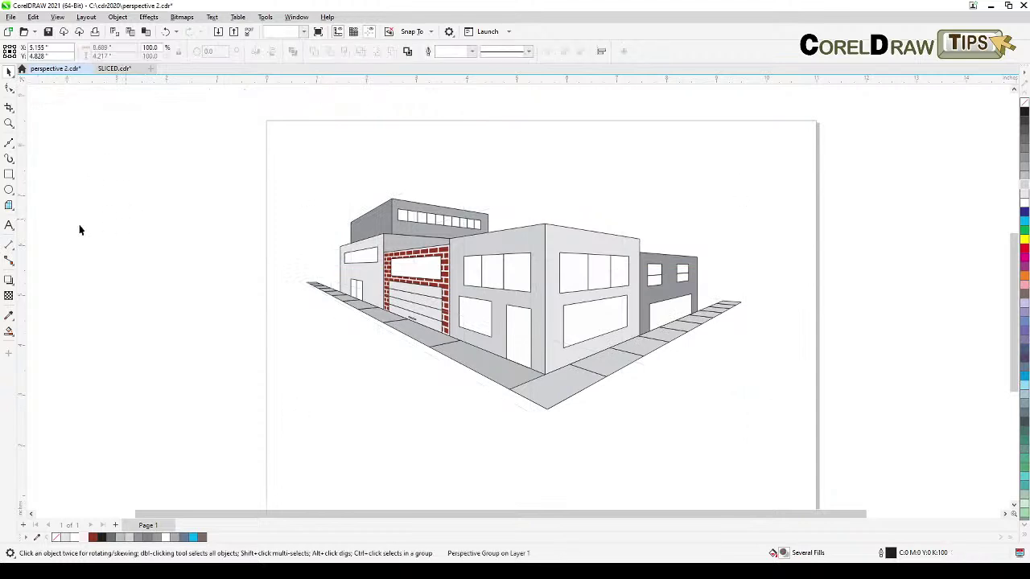
- Draw a rectangular frame about 10.59 × 7.66 in around the building, just inside the page edges
left_click(9, 177)
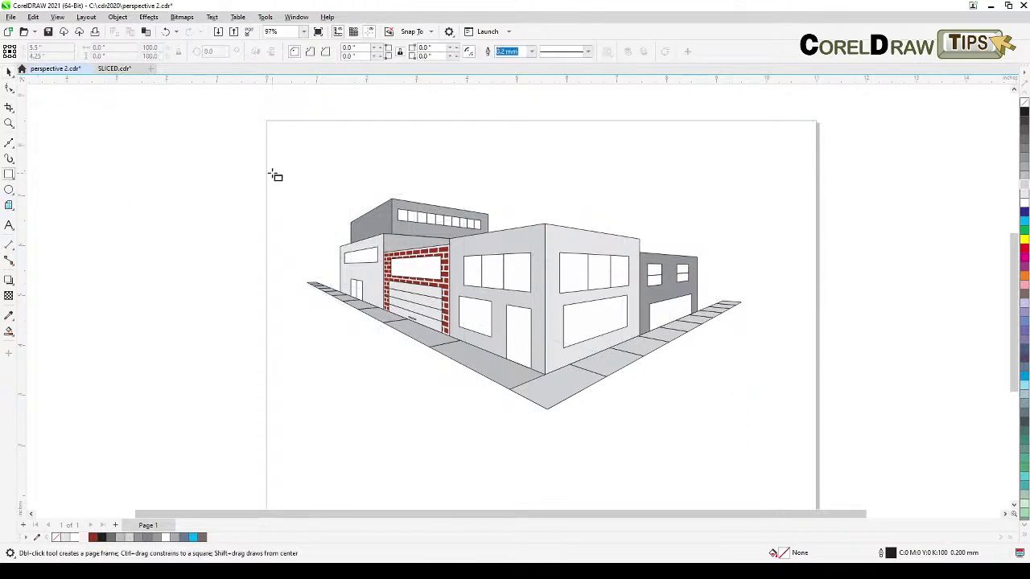
left_click_drag(295, 234, 304, 205)
left_click_drag(279, 106, 809, 493)
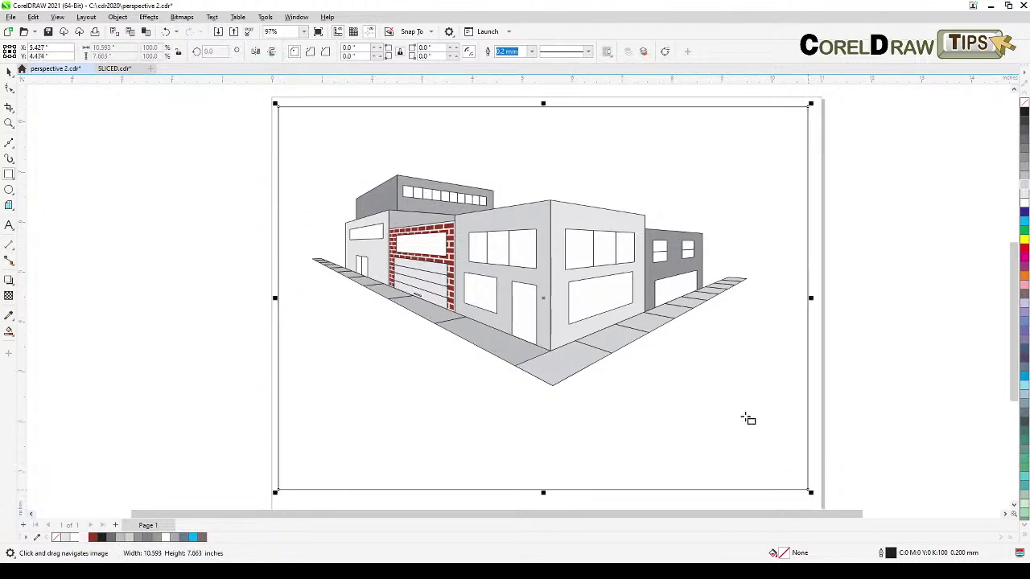
scroll(717, 359, "up", 1)
left_click_drag(717, 360, 724, 402)
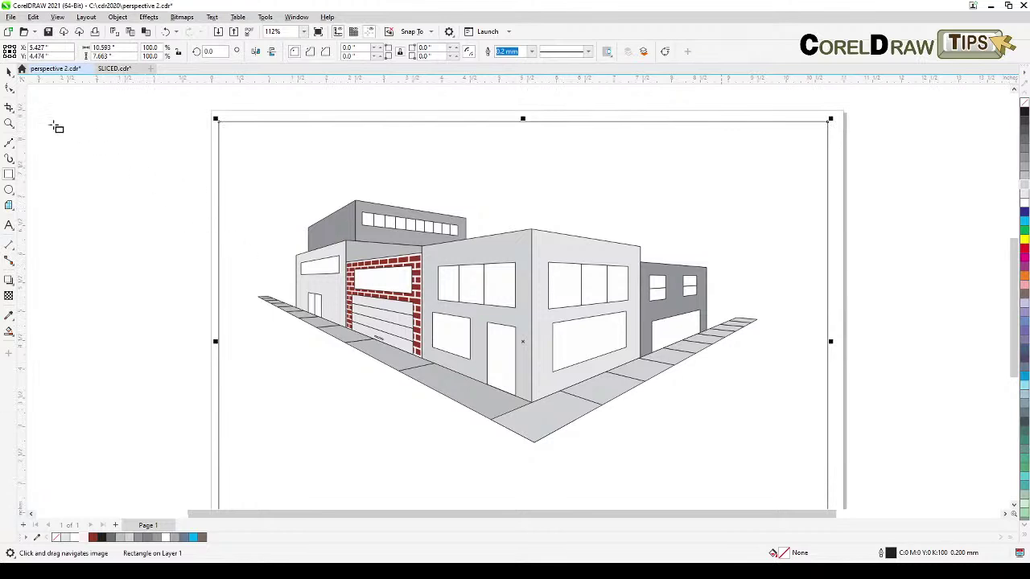
key("space")
left_click(228, 296)
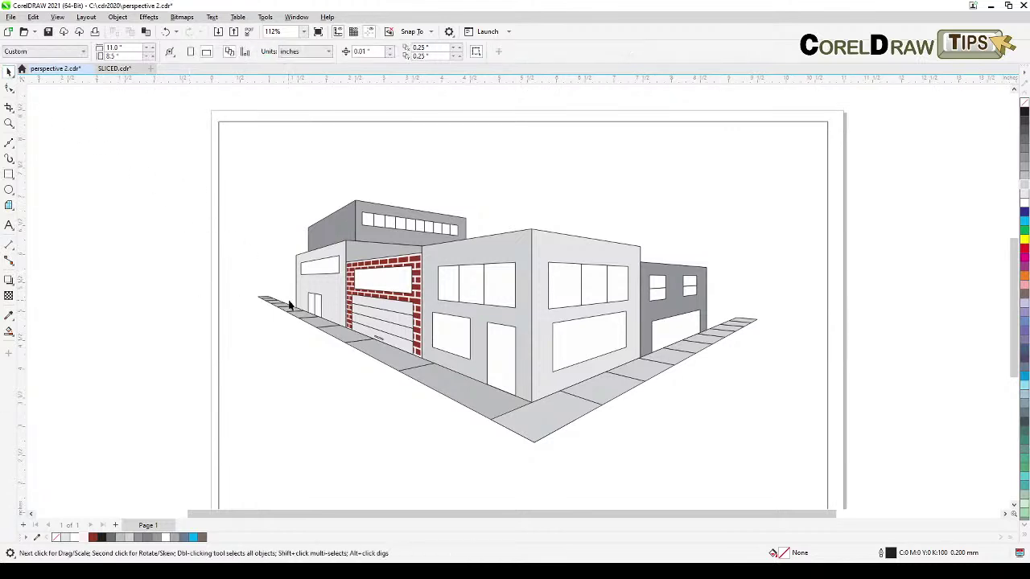
- Draw a straight horizontal line about 10.59 in long across the frame, edge to edge, near the horizon level
scroll(293, 304, "down", 1)
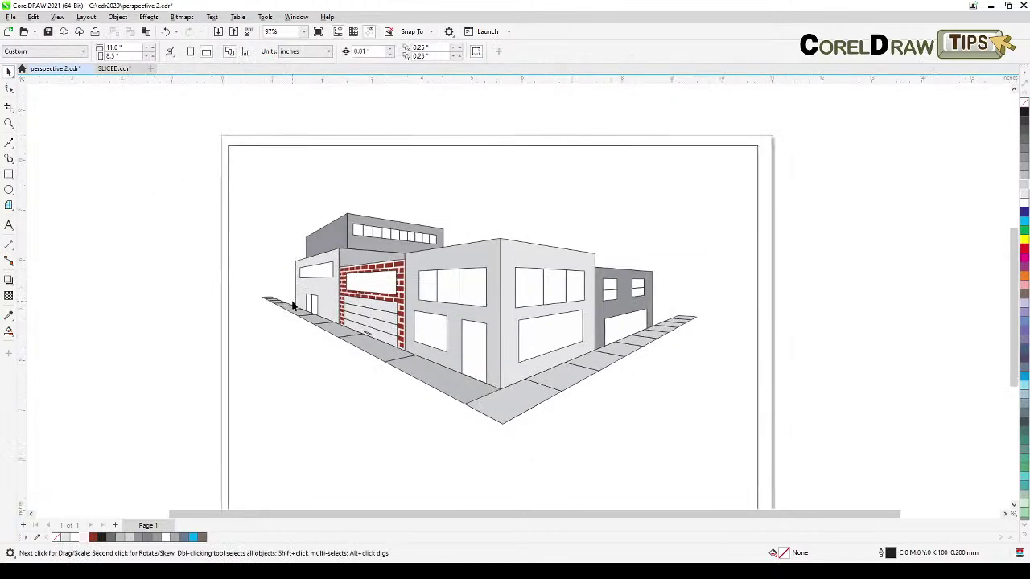
left_click(8, 144)
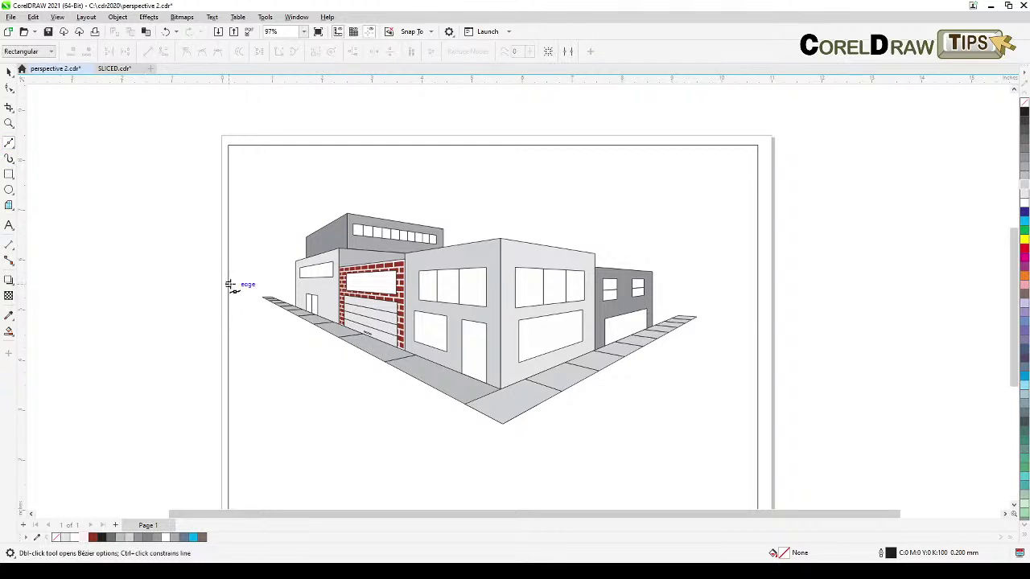
left_click(229, 285)
left_click(757, 297)
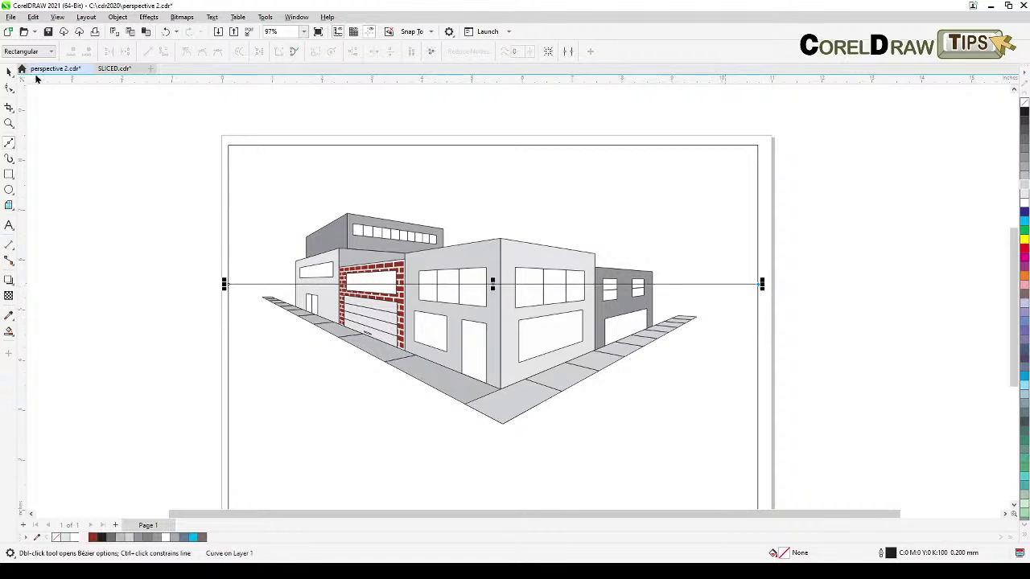
left_click(10, 72)
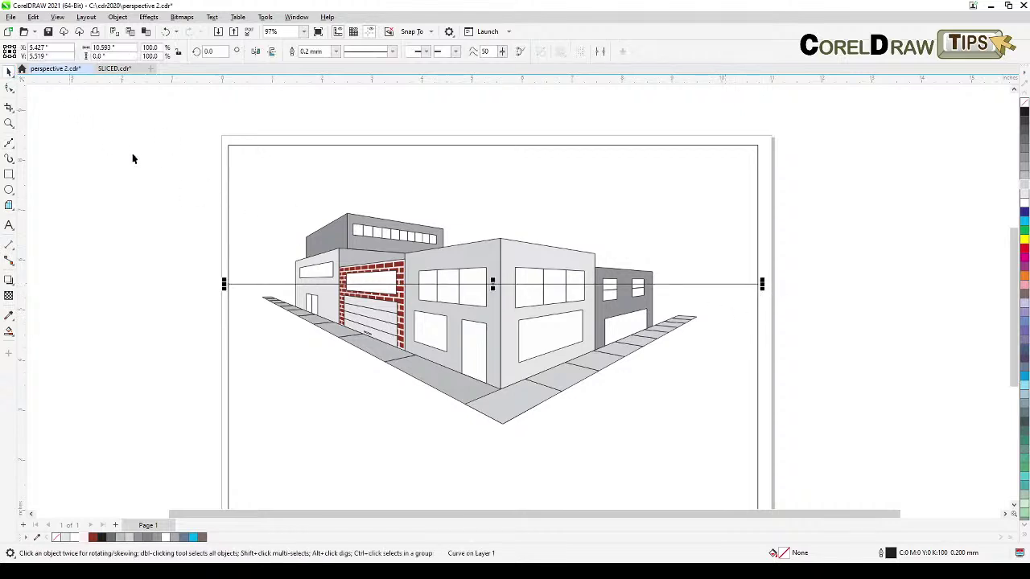
- Send the horizontal line behind the building
left_click(115, 22)
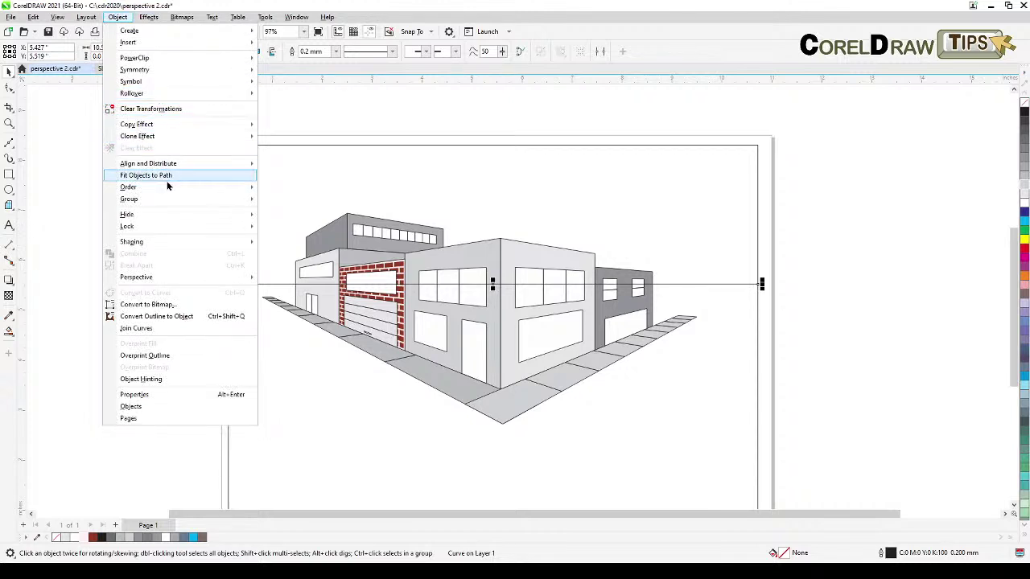
mouse_move(190, 192)
left_click(277, 202)
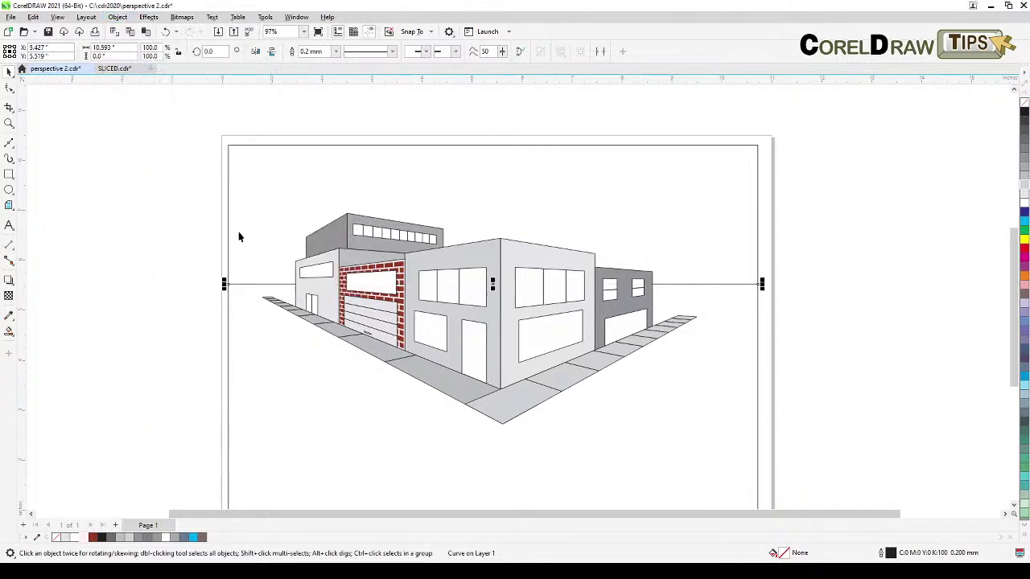
left_click(195, 337)
left_click_drag(195, 337, 242, 278)
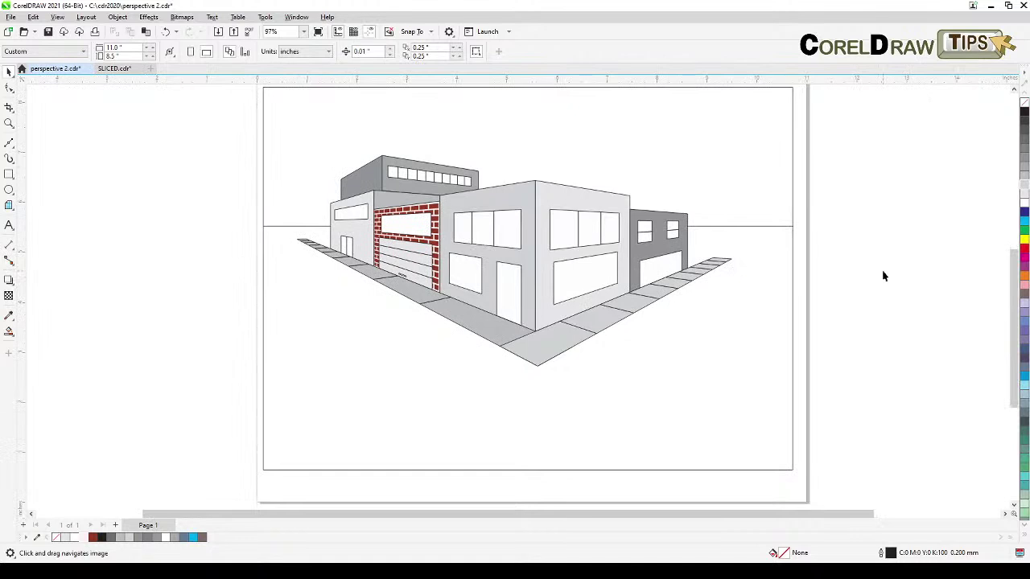
- Open the perspective group for editing to compare the drawn line with the horizon guide, and finish editing
left_click(349, 211)
left_click(46, 95)
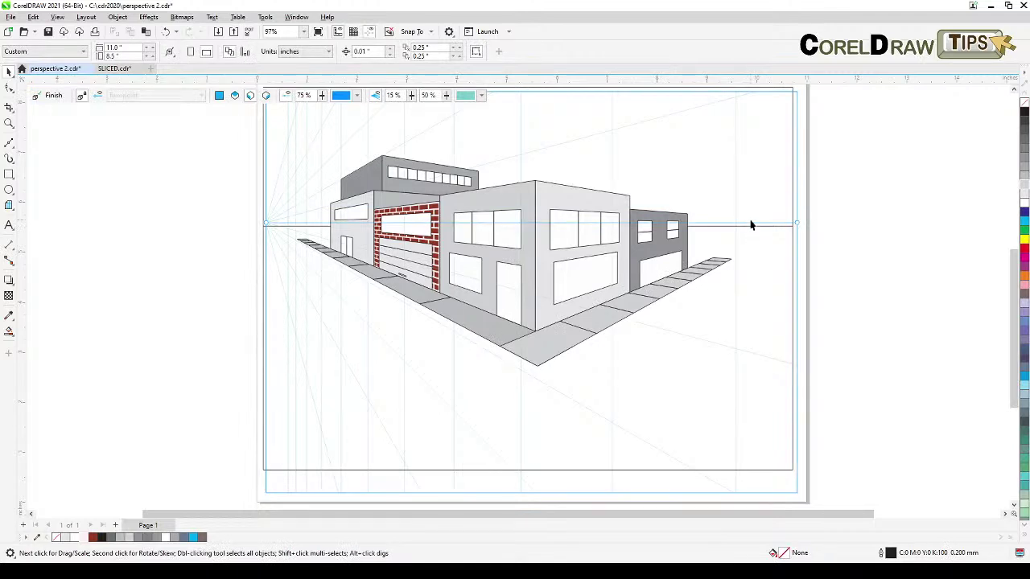
left_click(50, 95)
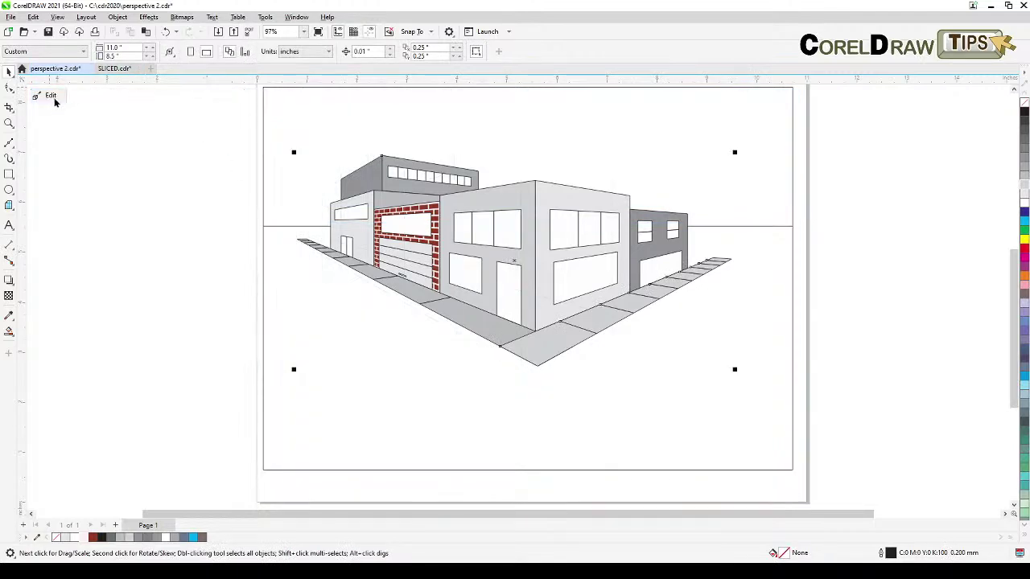
left_click_drag(108, 263, 153, 285)
left_click(147, 259)
- Smart-fill the sky region above the horizon line with blue-grey (C40 M20 Y0 K40)
left_click(8, 331)
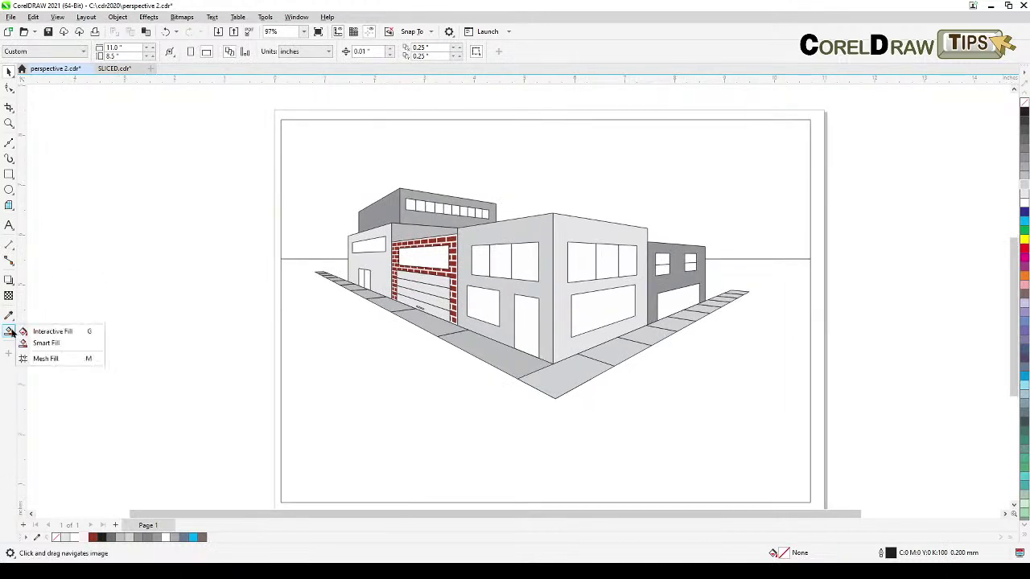
left_click(45, 343)
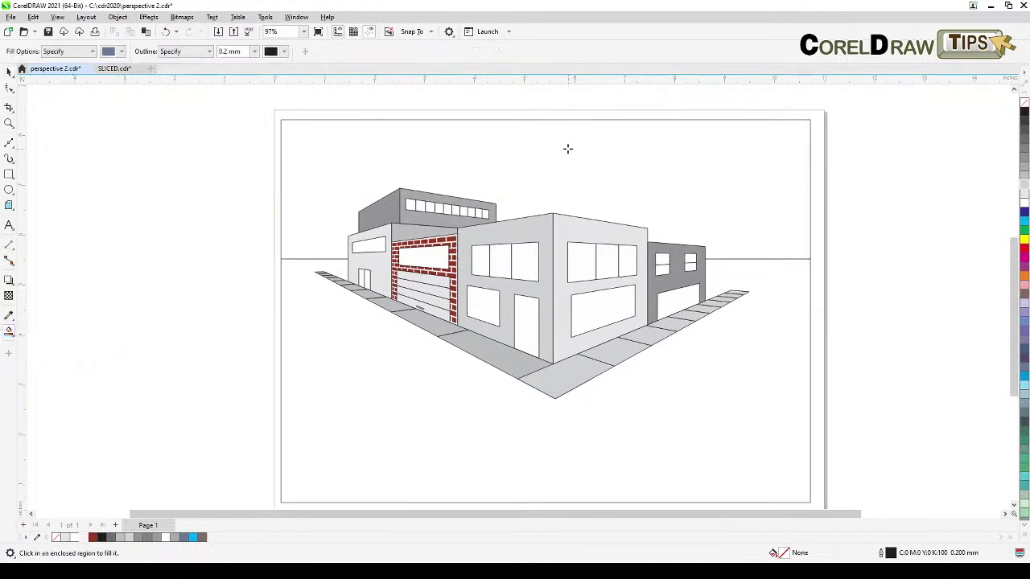
left_click(568, 154)
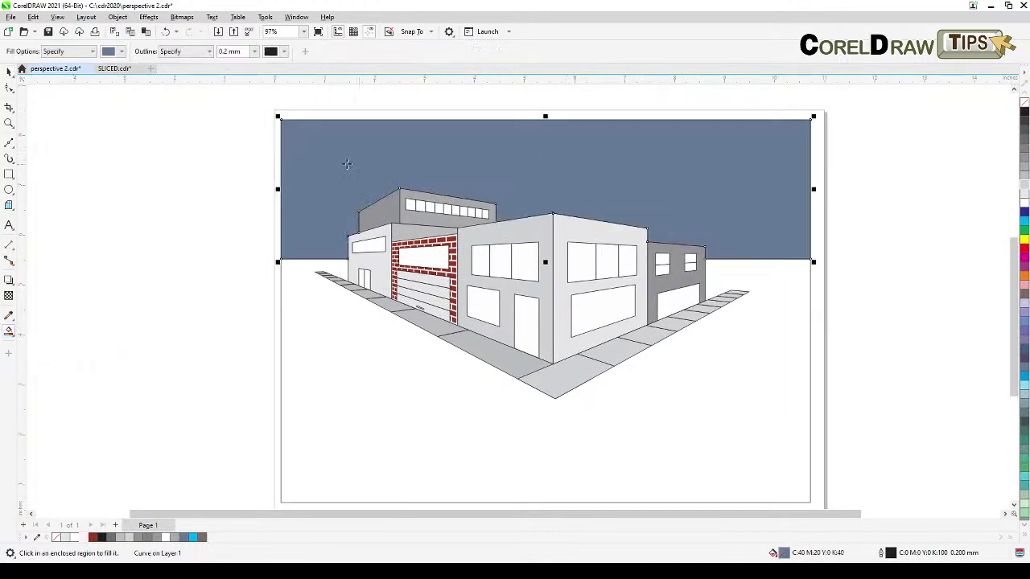
- Recolour the selected sky shape cyan and remove its outline
left_click(9, 71)
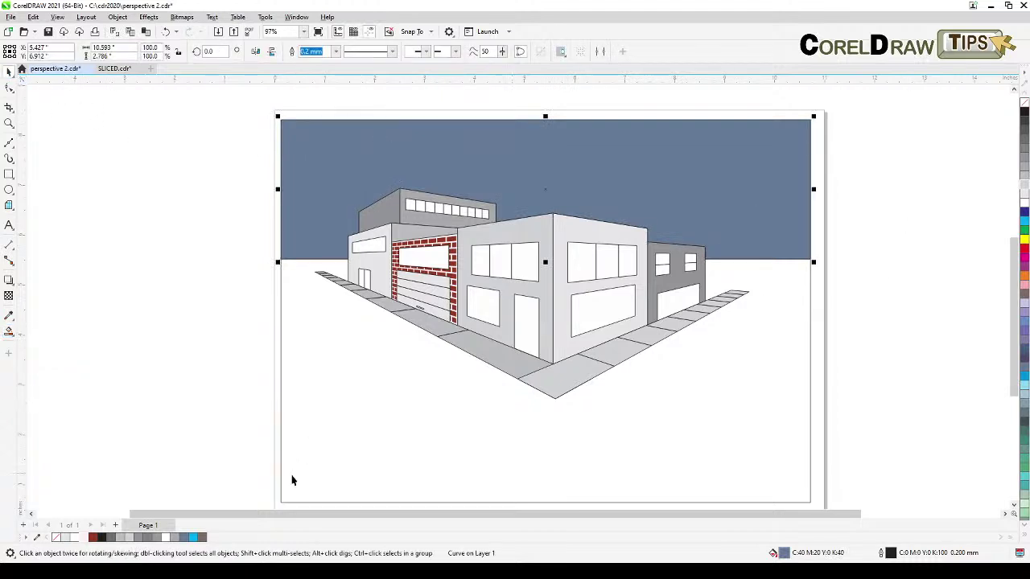
left_click(195, 538)
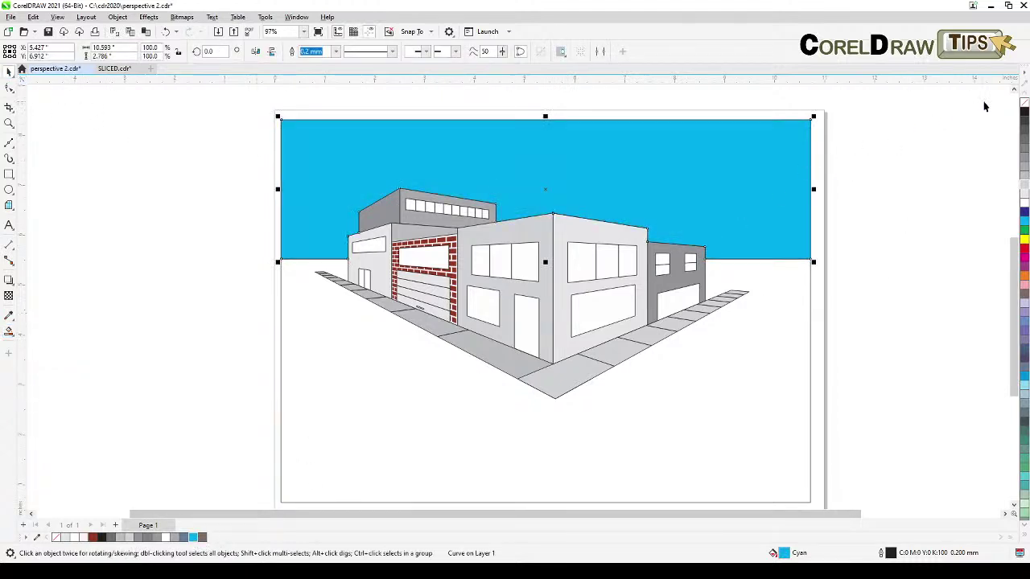
right_click(1024, 103)
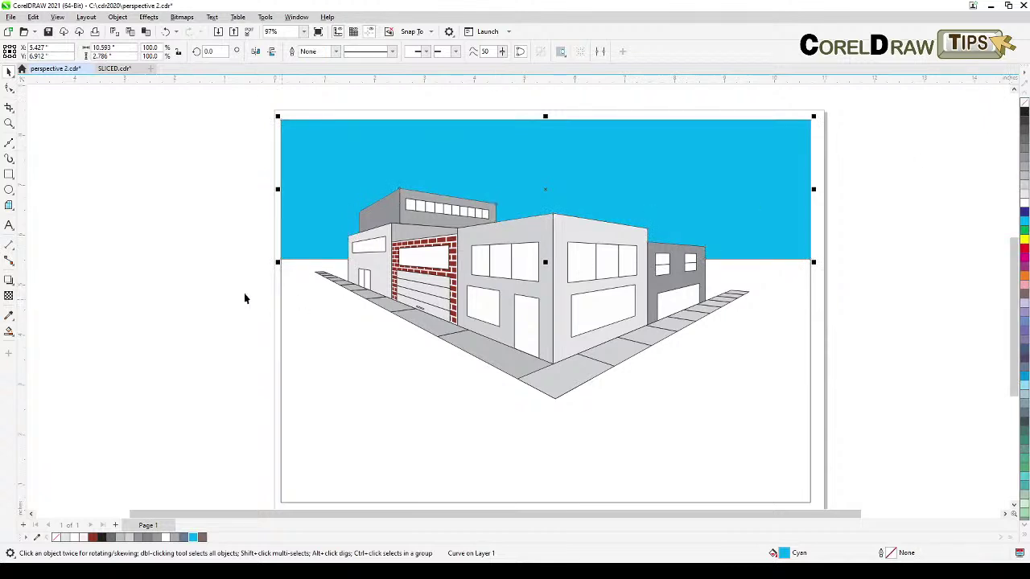
- Apply a vertical fountain transparency to the sky, fading upward, with its start extended below the horizon to lighten the blue
left_click(9, 297)
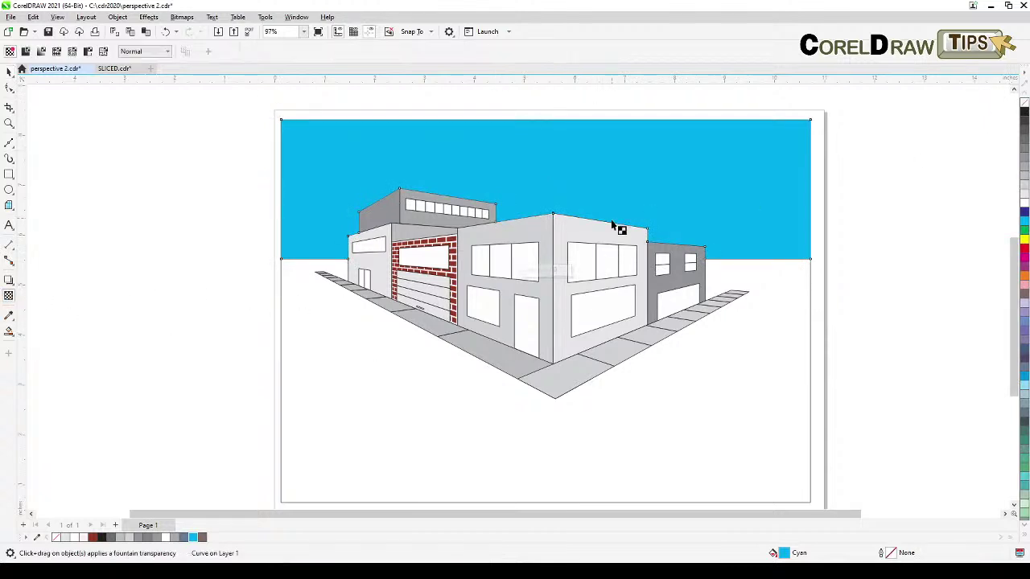
left_click_drag(576, 291, 577, 147)
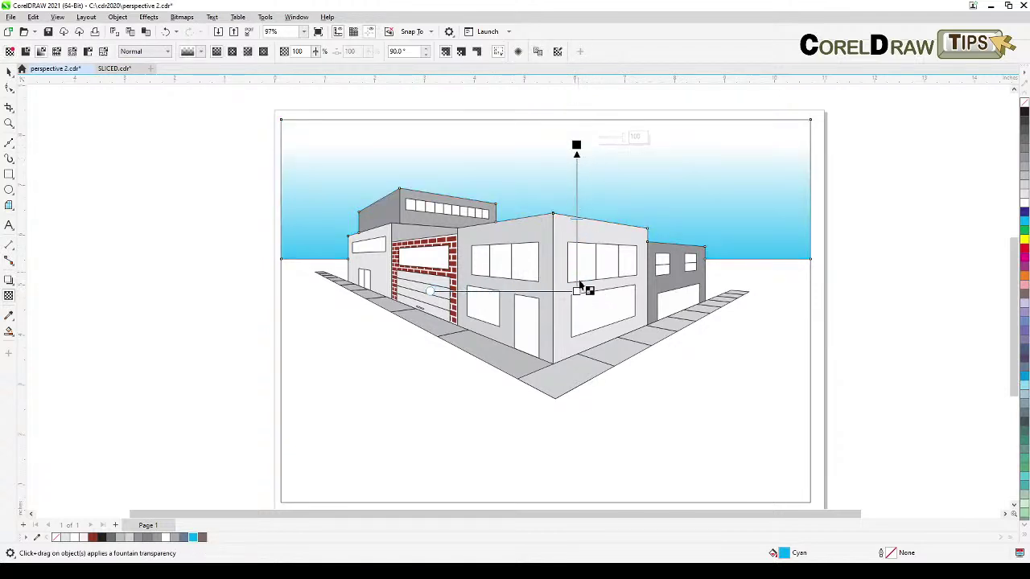
left_click_drag(576, 292, 576, 374)
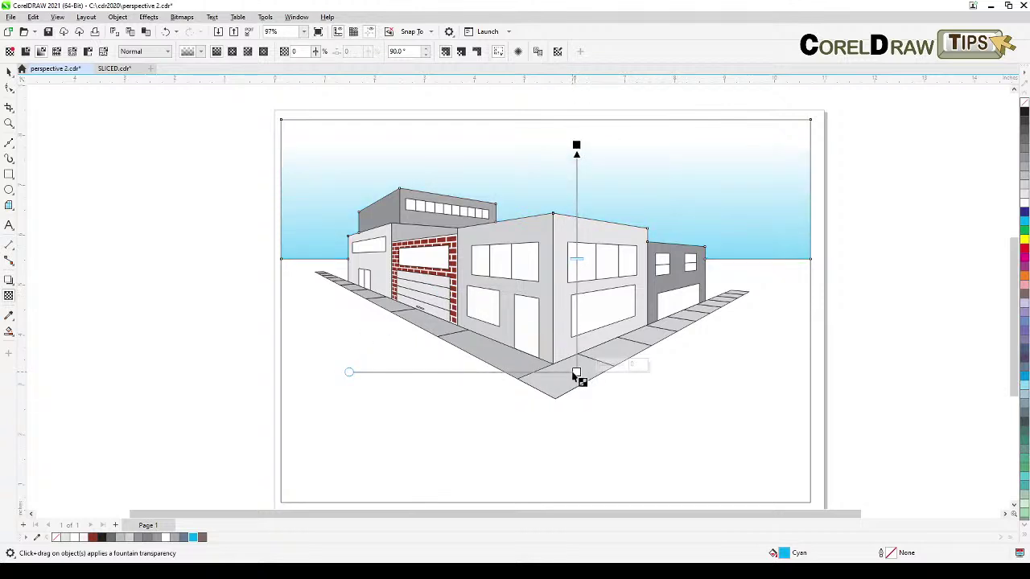
left_click(9, 71)
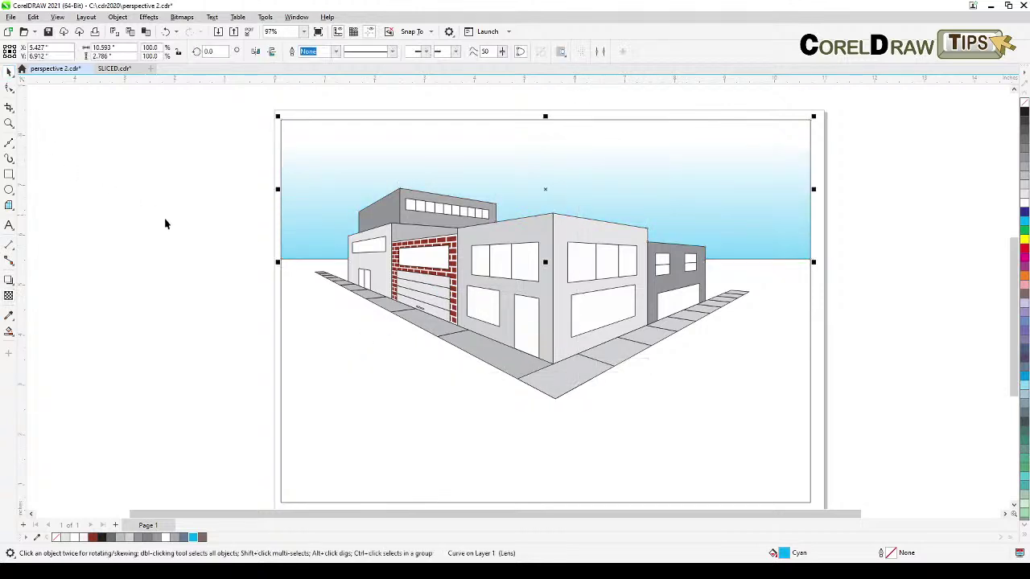
left_click(891, 201)
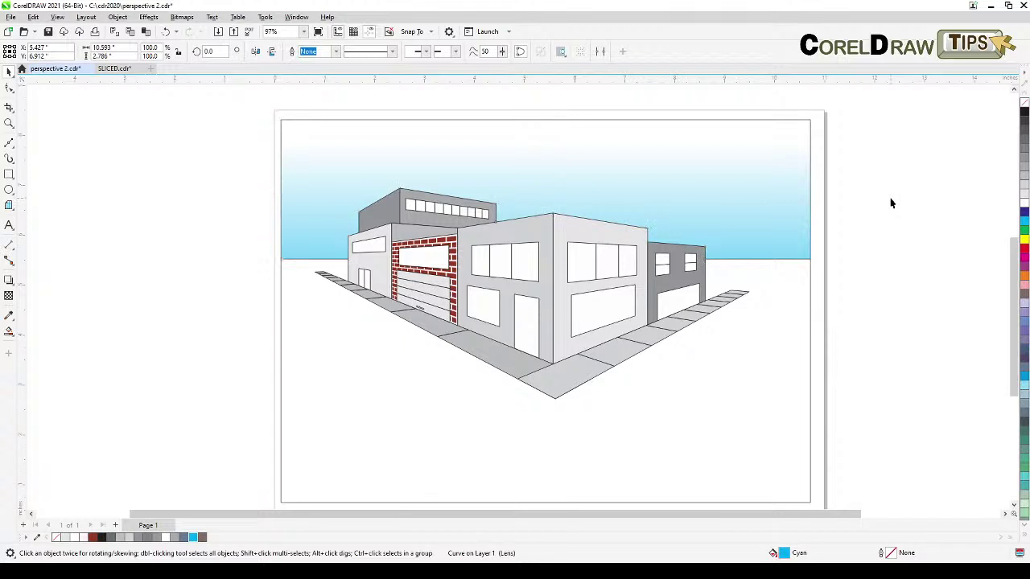
- Smart-fill the ground region below the horizon and recolour it light grey (K10)
left_click(789, 288)
scroll(823, 295, "down", 1)
key("Escape")
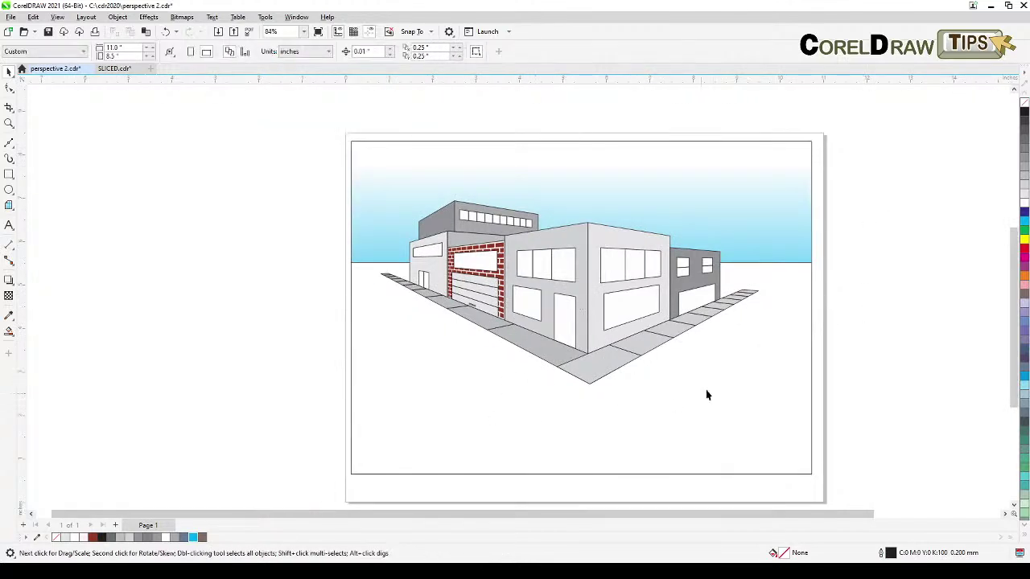
left_click(9, 331)
left_click(47, 343)
left_click(460, 337)
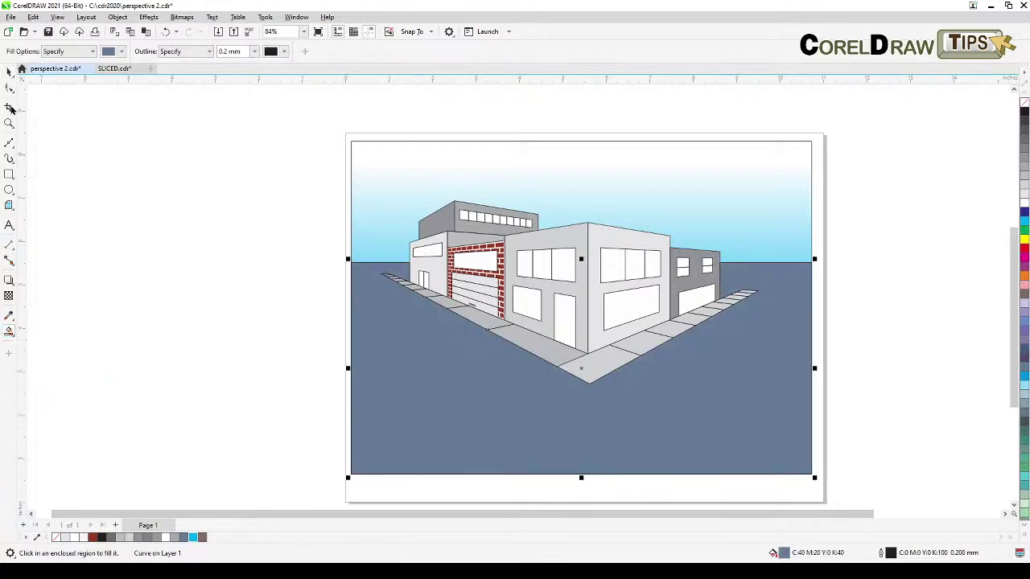
left_click(9, 71)
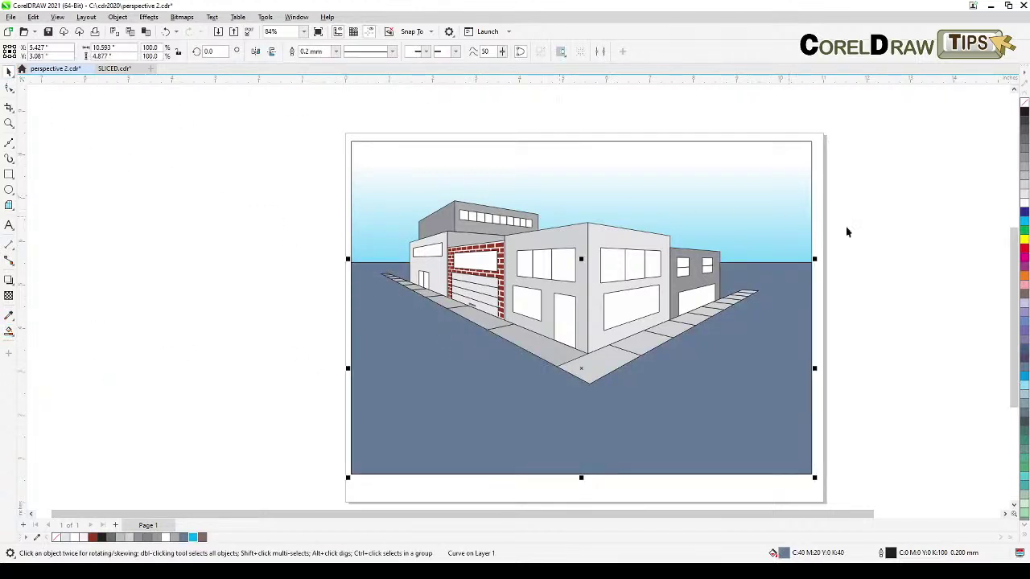
left_click(1025, 197)
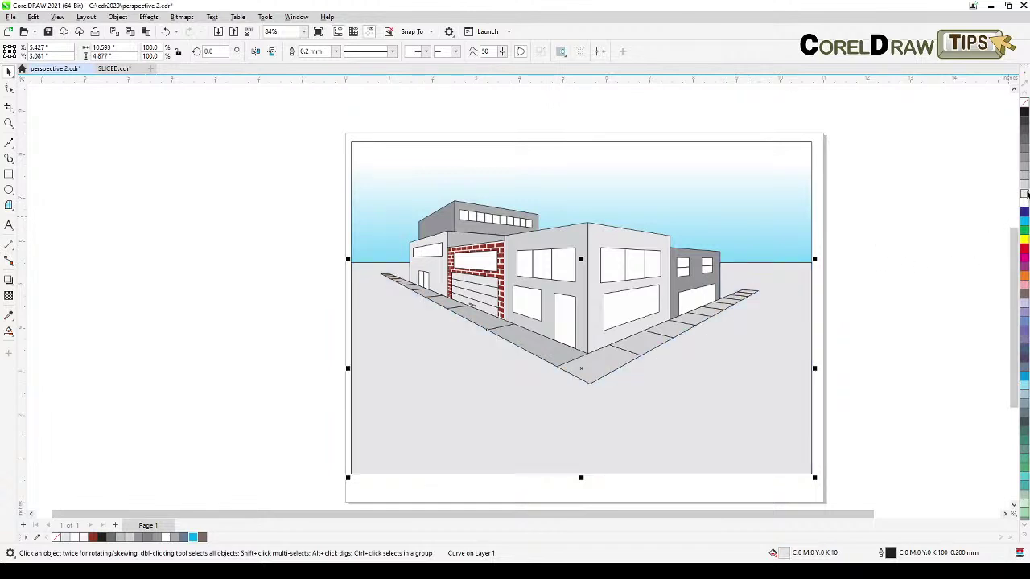
left_click(891, 309)
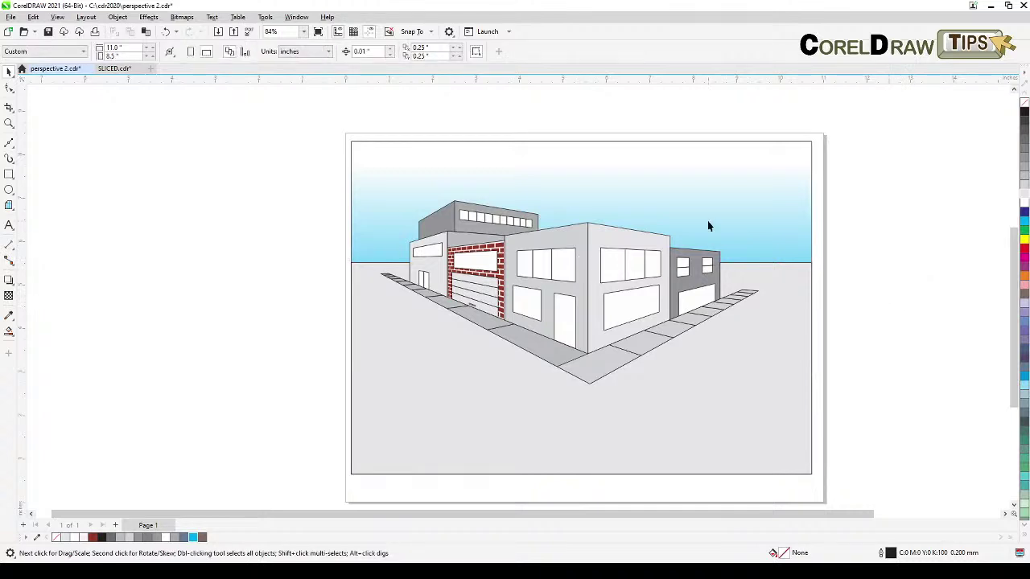
- Remove the outlines from the sky and ground shapes
left_click(444, 186)
left_click(385, 368, "shift")
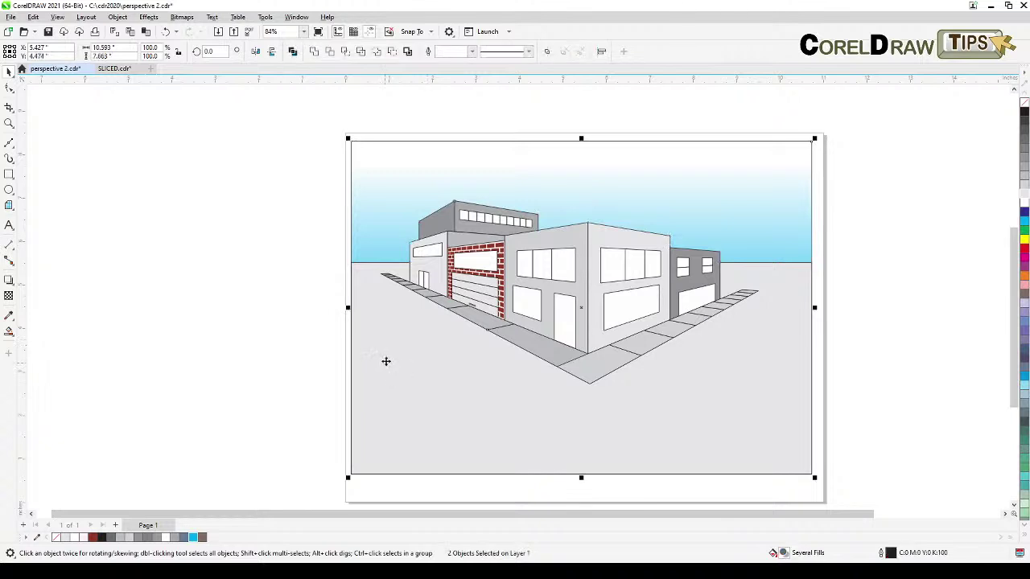
left_click(810, 215)
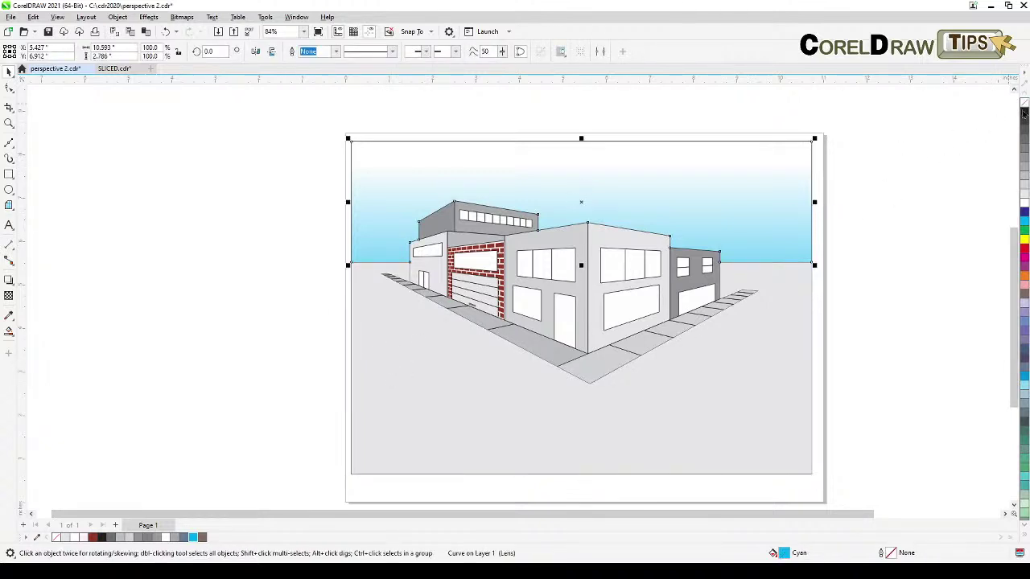
left_click(858, 235)
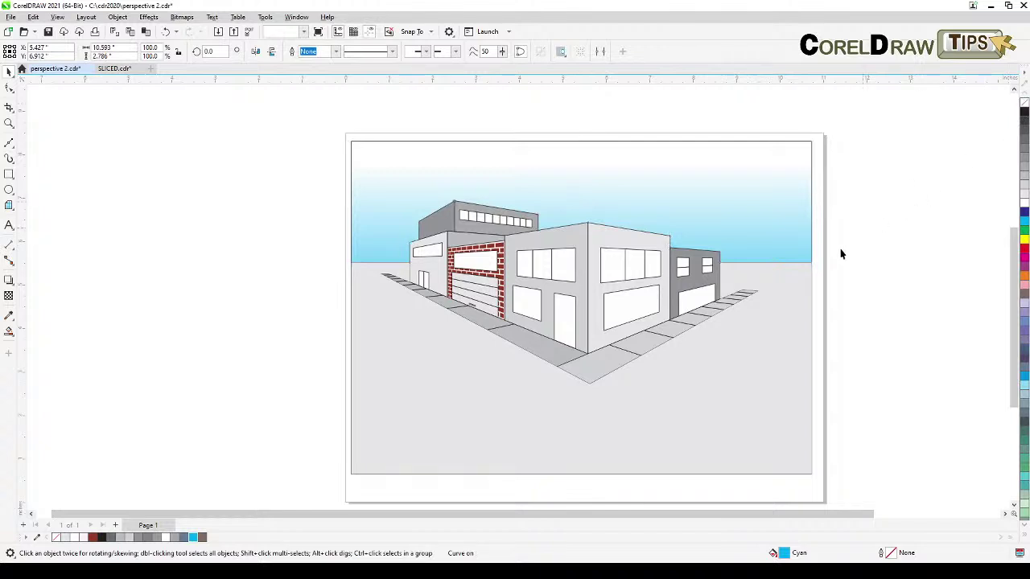
left_click(788, 265)
left_click(801, 287)
left_click(934, 175)
- Compare the drawing with the shaded reference image in the Snagit Editor window, and move that window back out of view
scroll(672, 238, "up", 1)
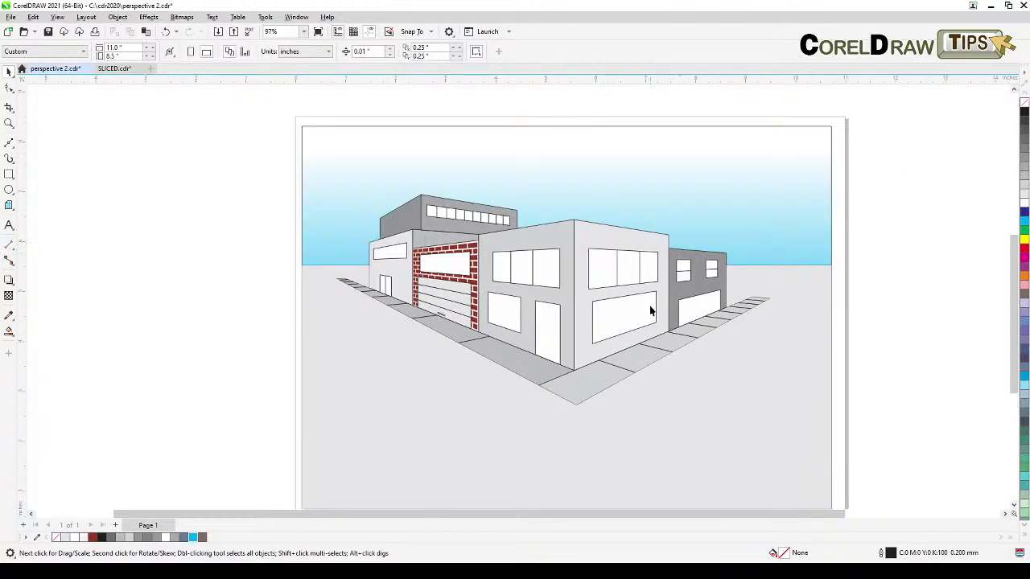
left_click_drag(650, 312, 623, 286)
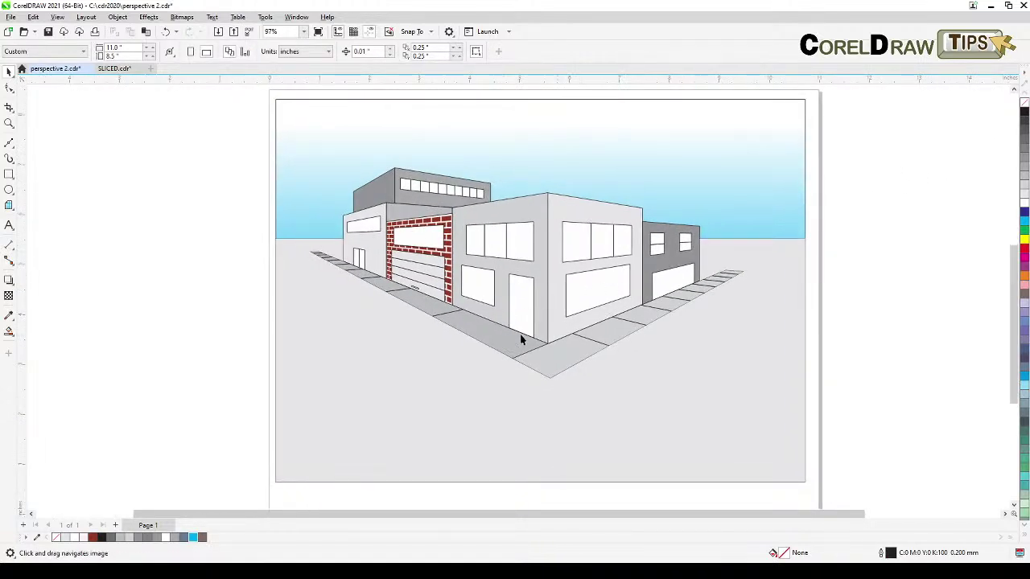
scroll(483, 332, "up", 1)
left_click_drag(1029, 306, 905, 314)
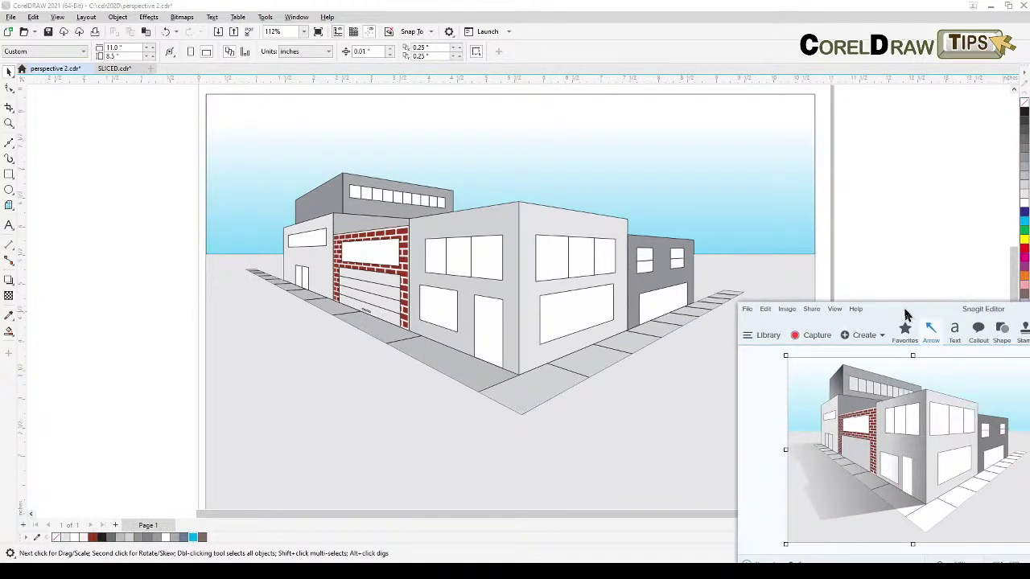
left_click_drag(905, 314, 1029, 313)
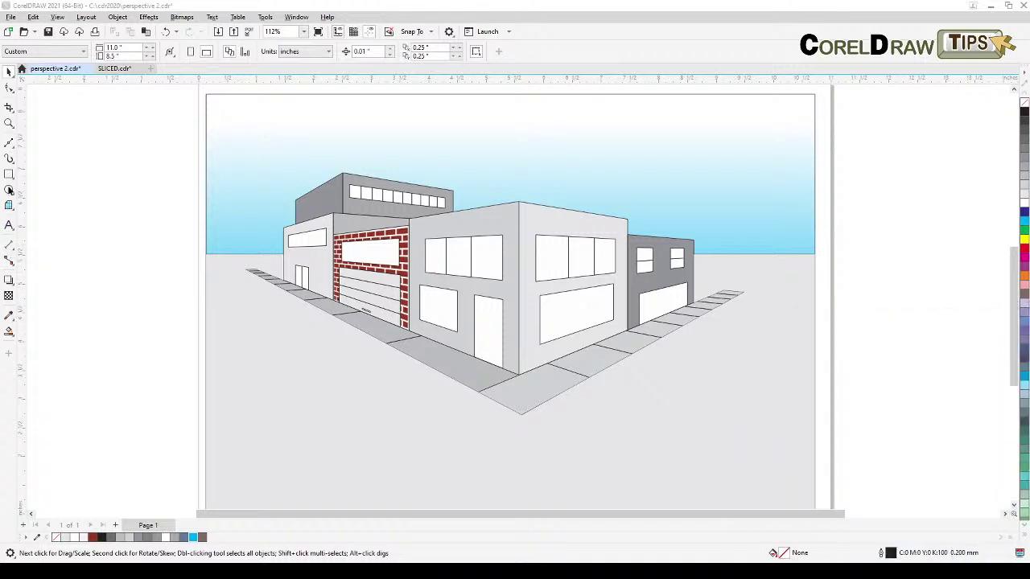
left_click(7, 149)
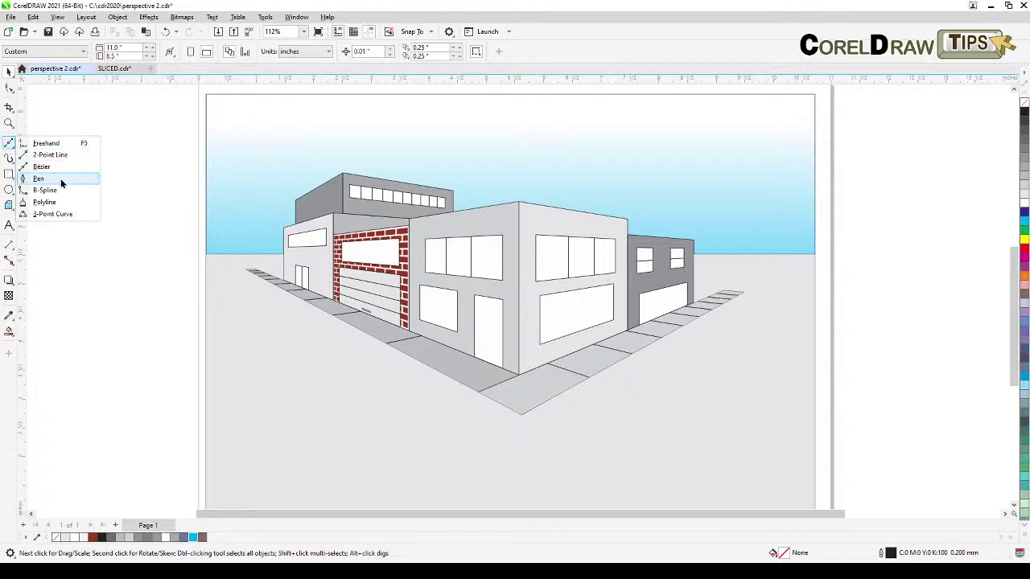
left_click(42, 166)
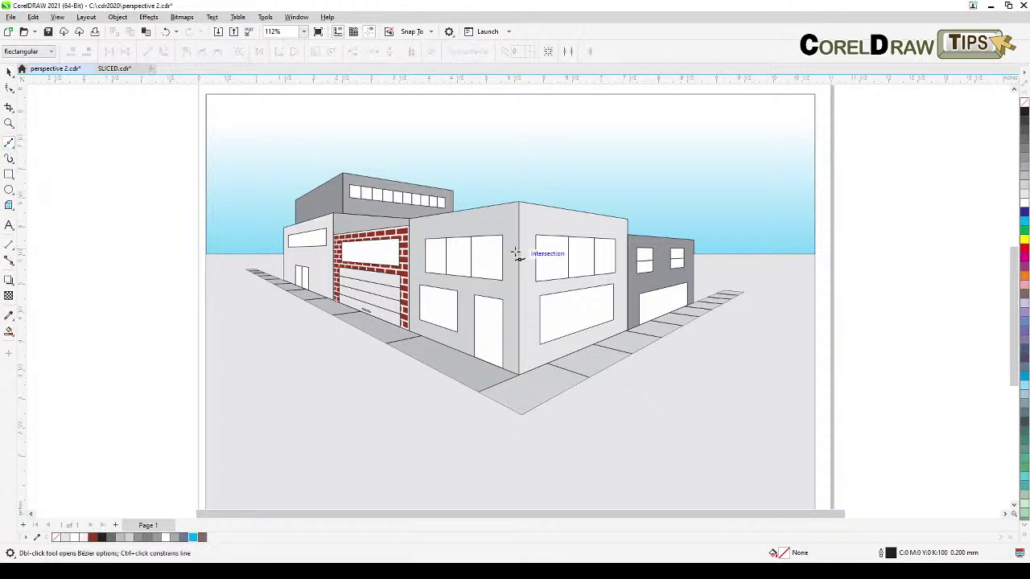
left_click(520, 203)
left_click(10, 72)
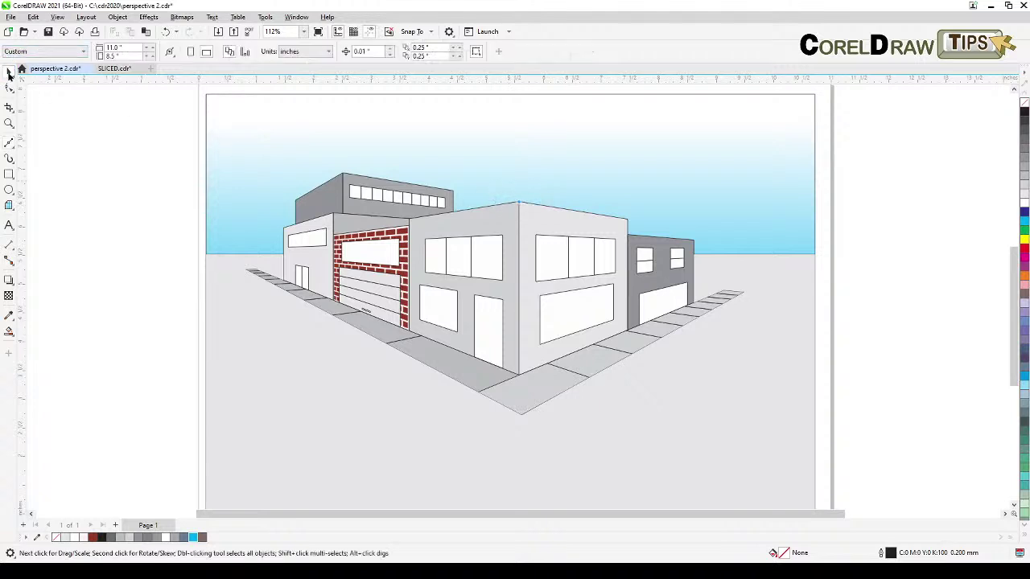
- Smart-fill the front corner building's left wall around its windows and door, and recolour the new shape black (K100)
left_click(9, 331)
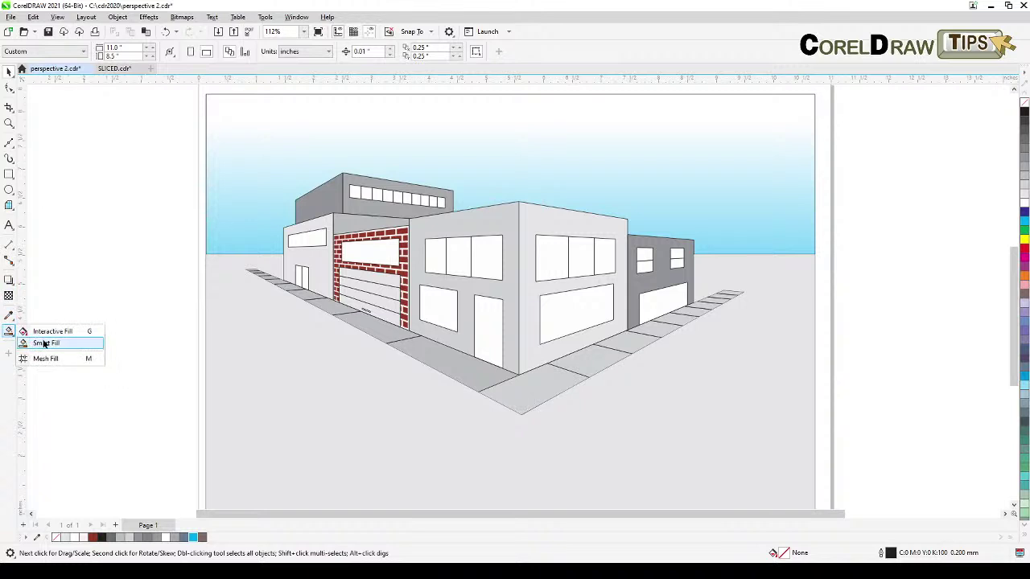
left_click(45, 343)
left_click(502, 223)
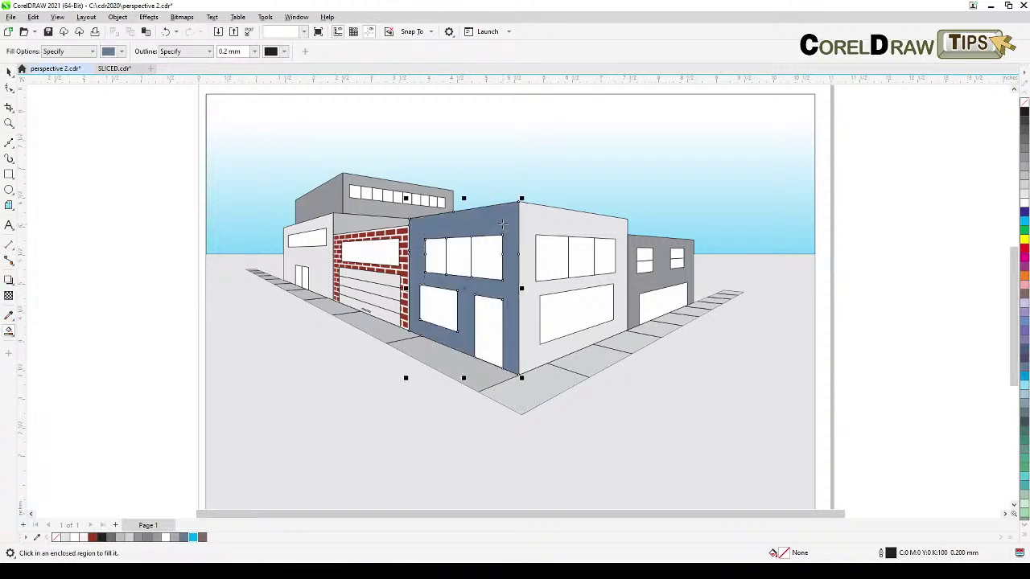
left_click(9, 71)
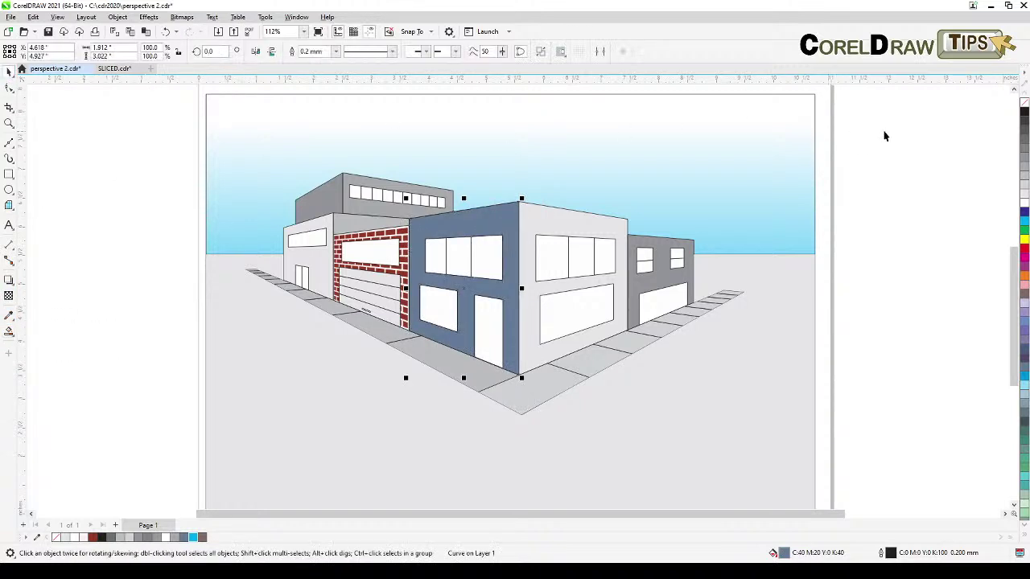
left_click(1024, 115)
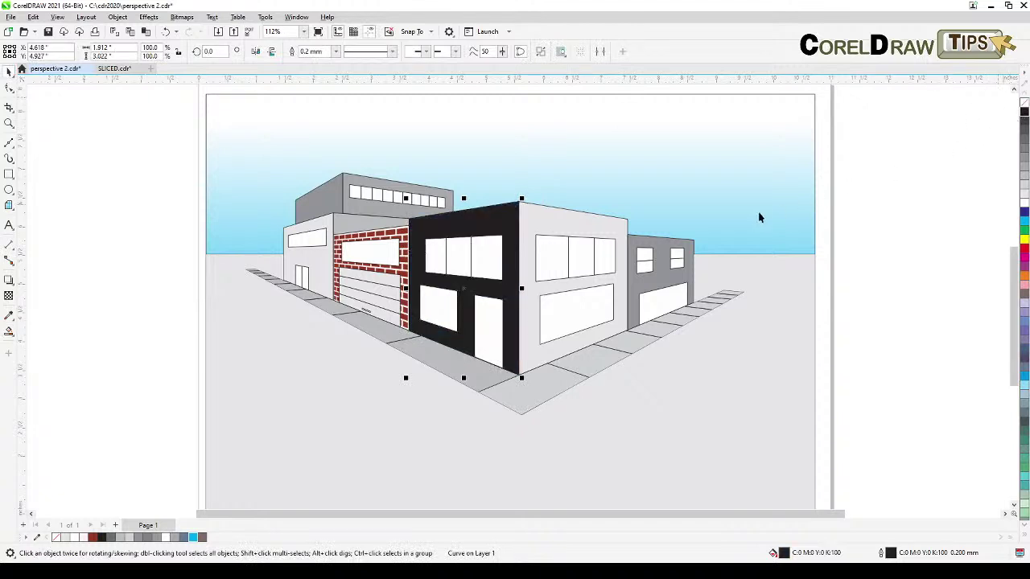
- Apply a linear fountain transparency to the black wall shape, darkest at the front corner and fading towards the brick section
left_click(9, 295)
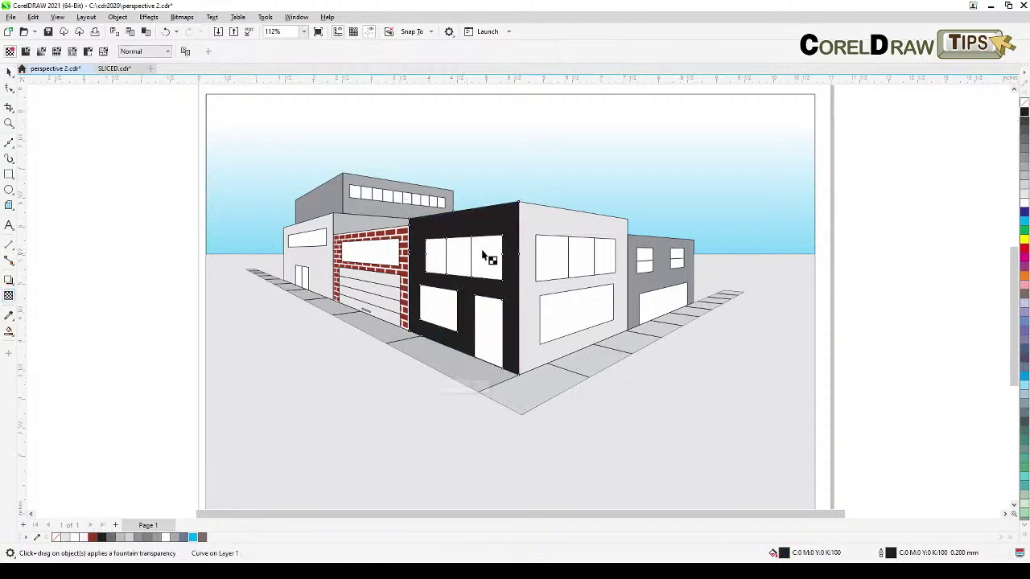
left_click_drag(628, 252, 375, 265)
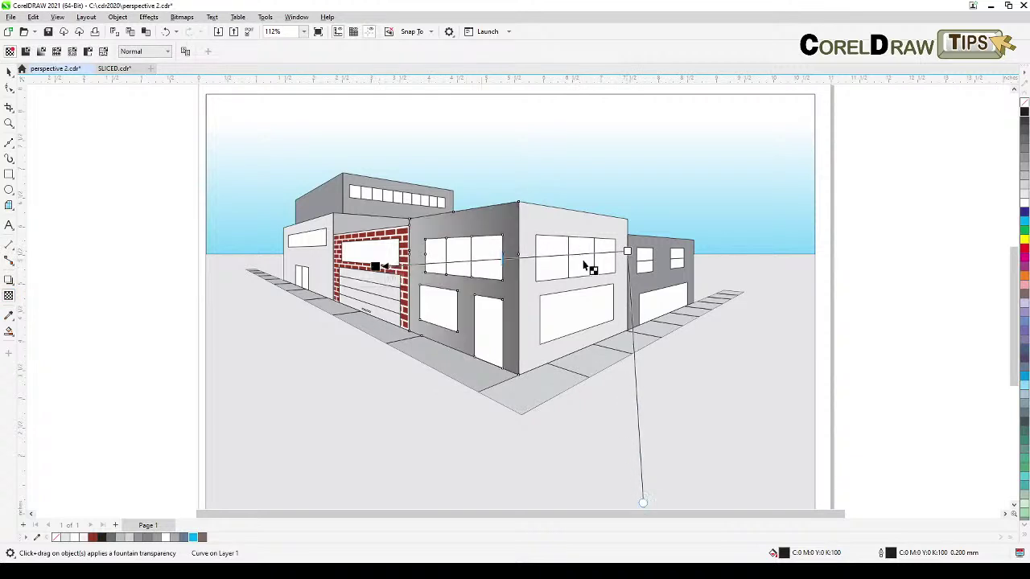
left_click_drag(635, 258, 697, 278)
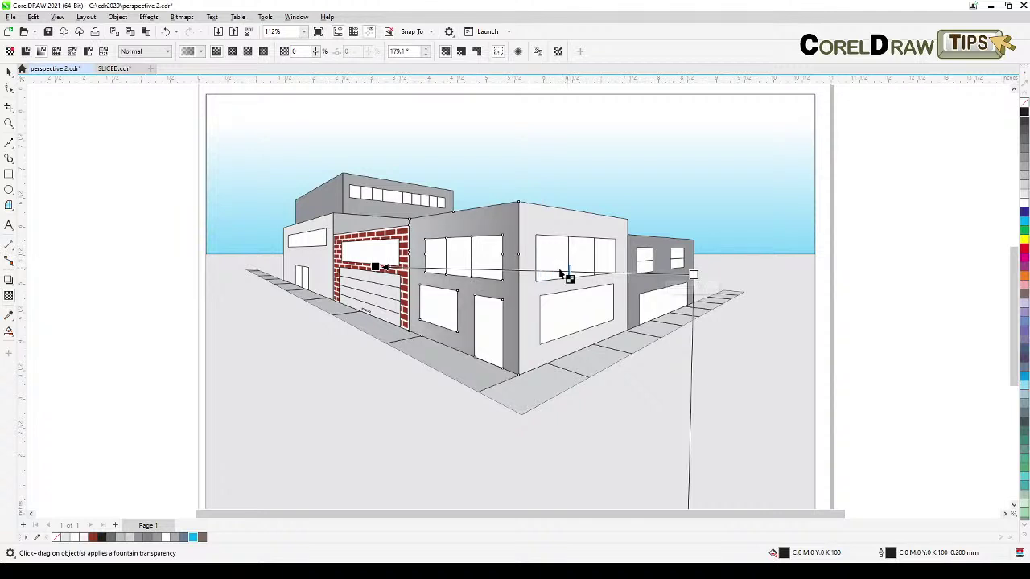
left_click_drag(375, 266, 396, 265)
left_click(8, 71)
left_click(72, 154)
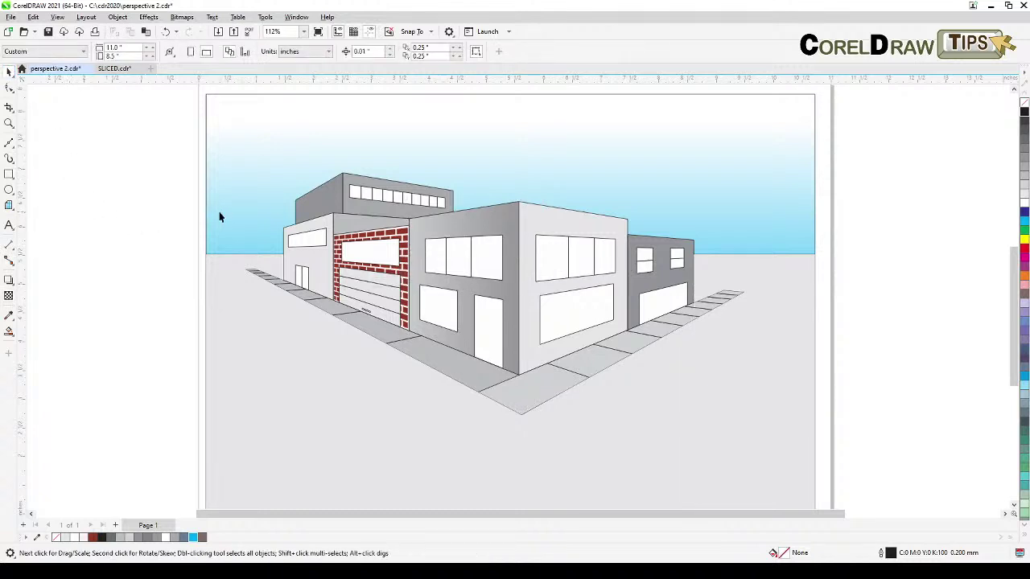
- Smart-fill the left wall of the raised rear block and recolour the new shape black (K100)
scroll(211, 218, "up", 1)
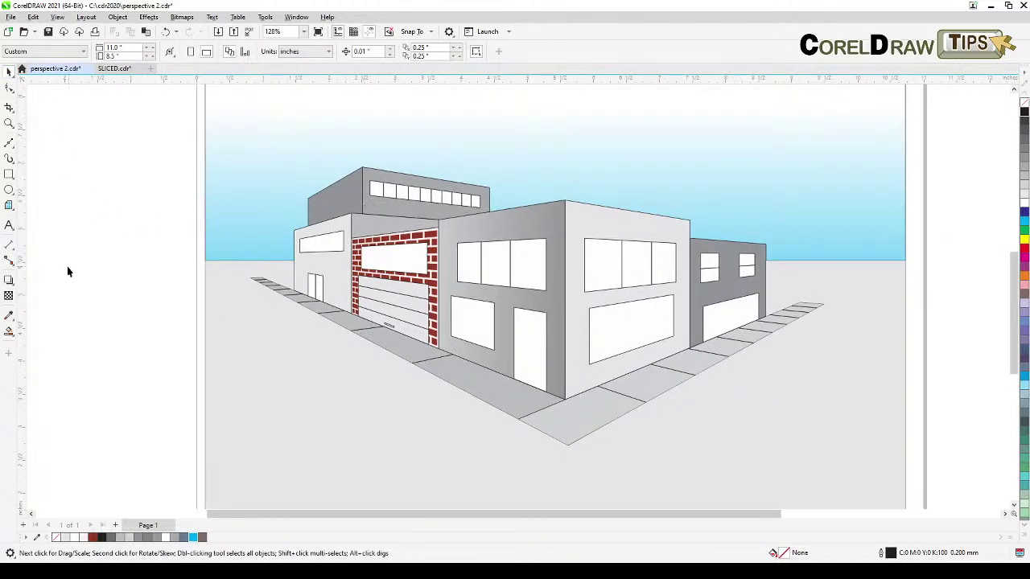
left_click(9, 331)
left_click(332, 200)
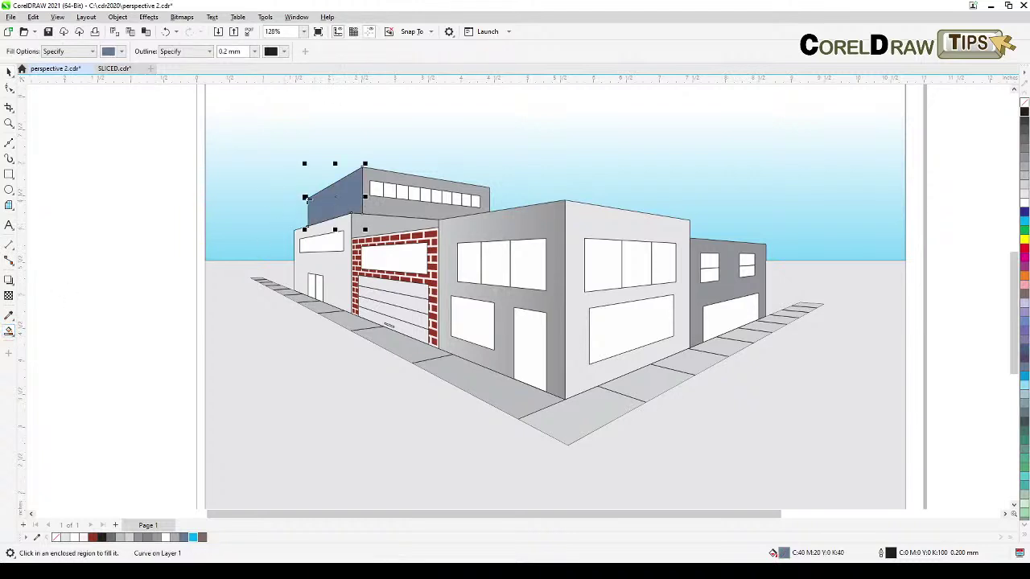
left_click(9, 71)
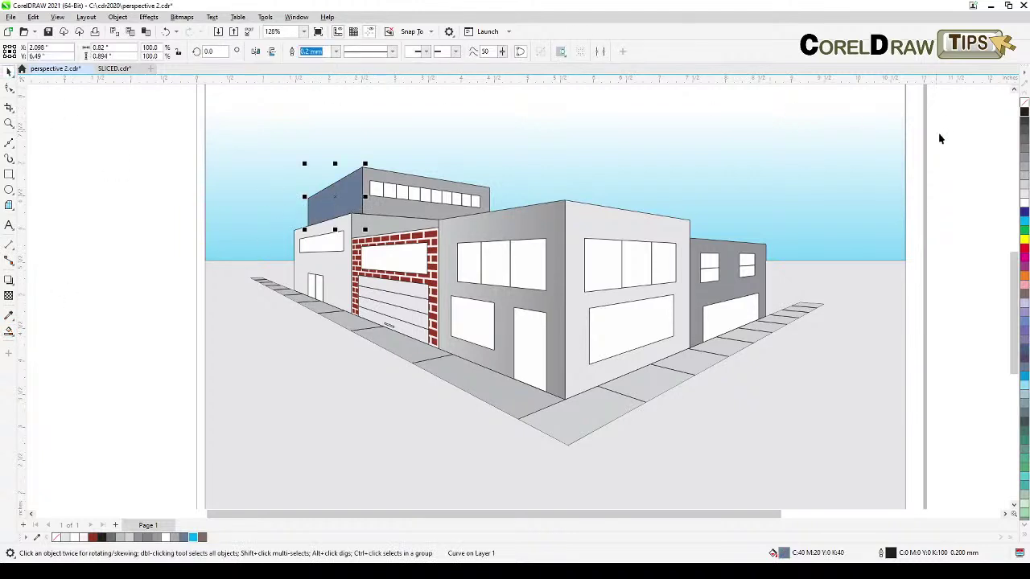
left_click(1025, 113)
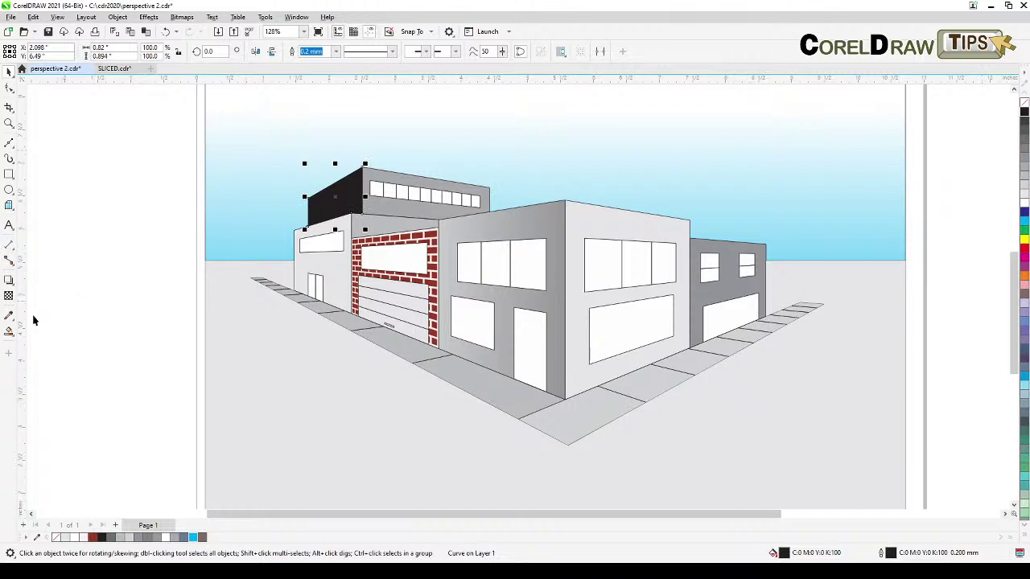
- Apply a linear fountain transparency to the rear block's black left wall, darkest at its front corner and fading toward the far edge
left_click(8, 295)
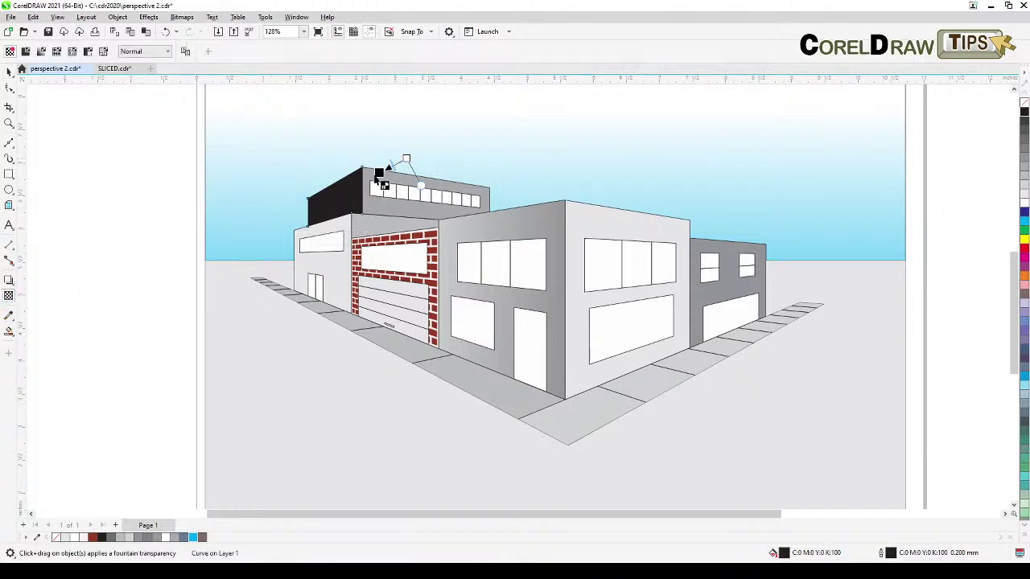
left_click_drag(331, 192, 407, 161)
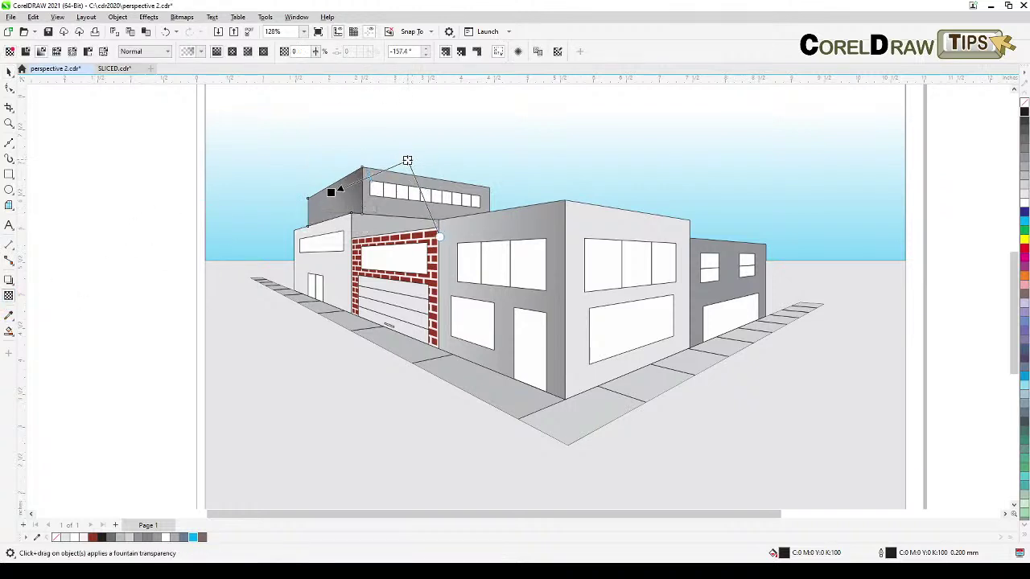
left_click(9, 71)
left_click(107, 177)
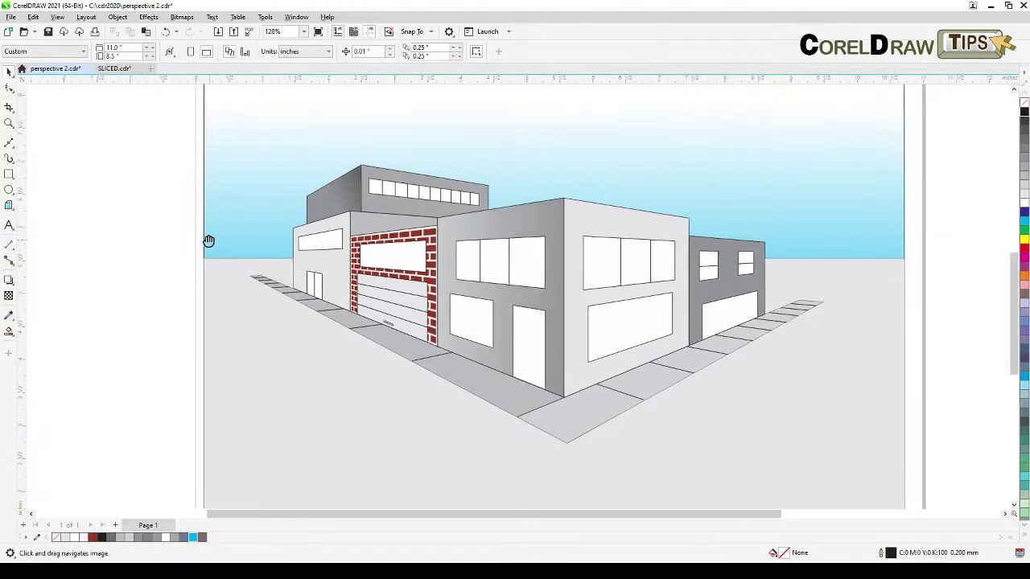
- Smart-fill the wall strip above the brick garage section and recolour the new shape black (K100)
left_click(326, 242)
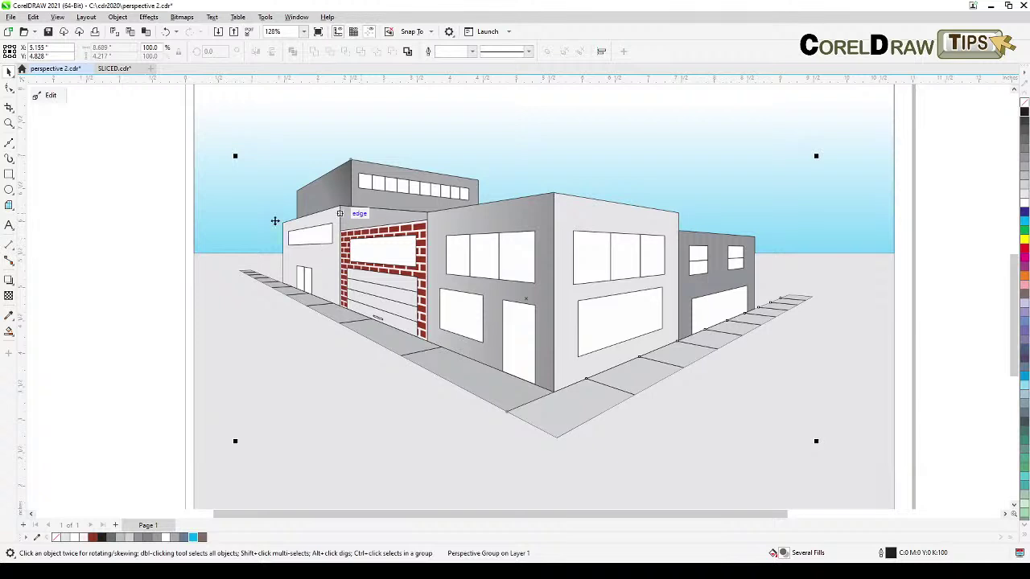
left_click(9, 330)
left_click(371, 218)
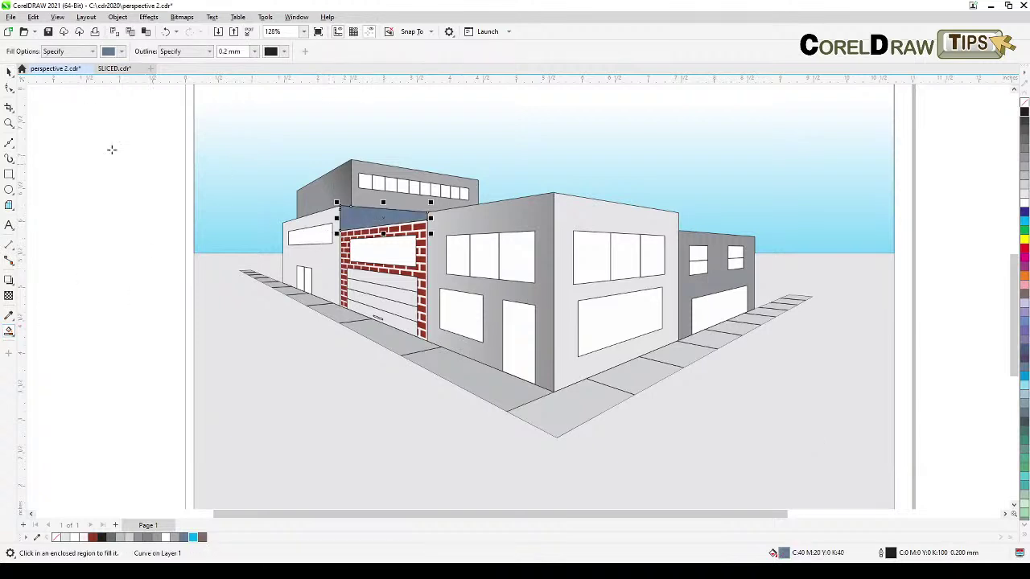
left_click(8, 71)
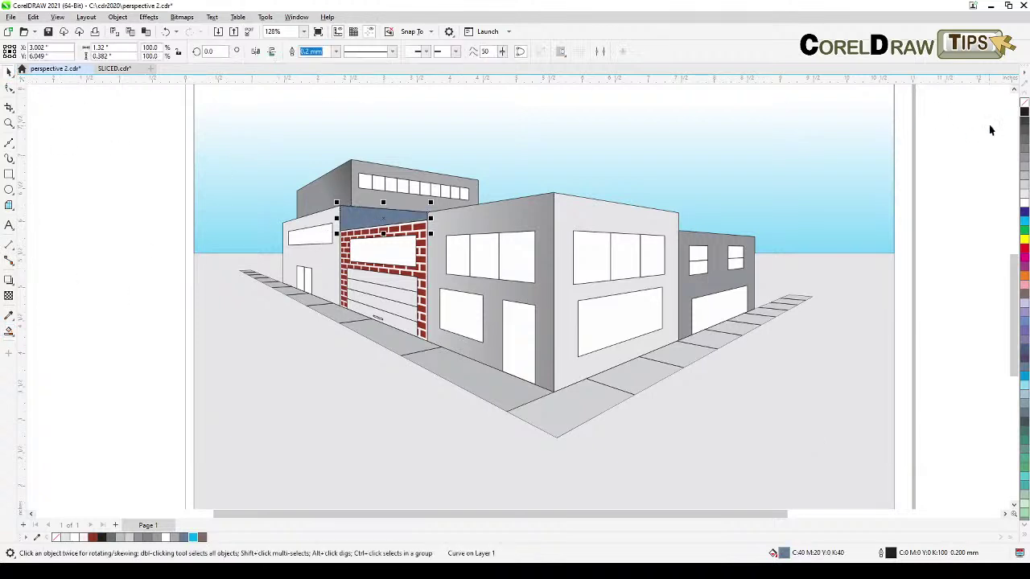
left_click(1024, 112)
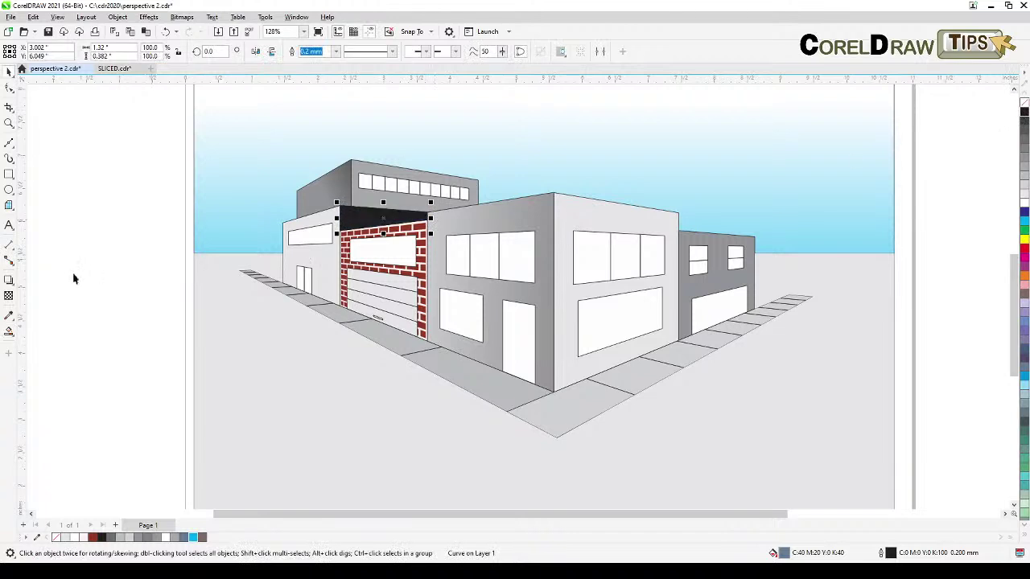
- Apply a linear fountain transparency to the black strip above the bricks, darkest beside the front corner building and fading away from it
left_click(8, 296)
left_click_drag(505, 209, 379, 212)
left_click_drag(505, 208, 488, 210)
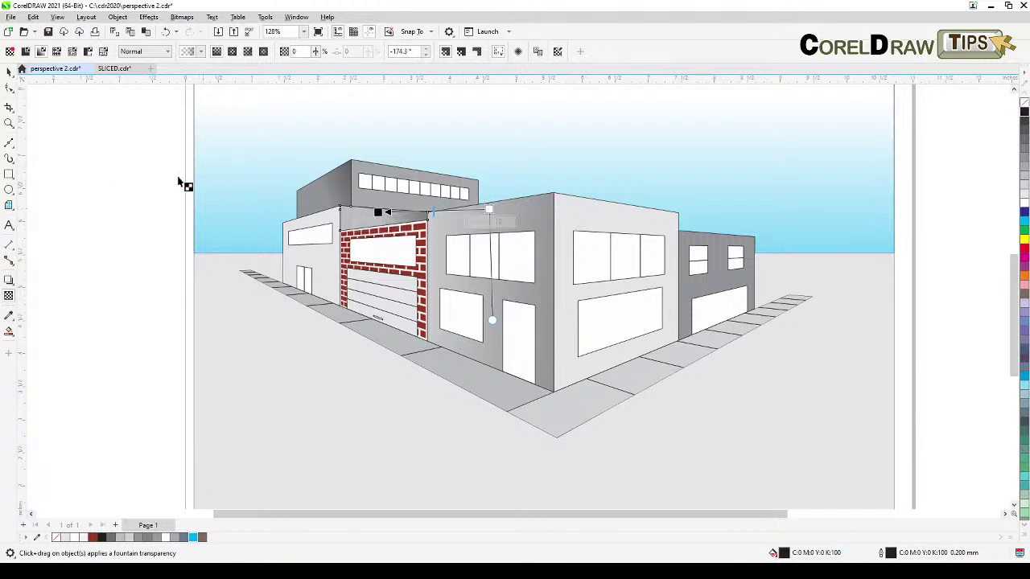
left_click(9, 71)
left_click_drag(388, 317, 398, 293)
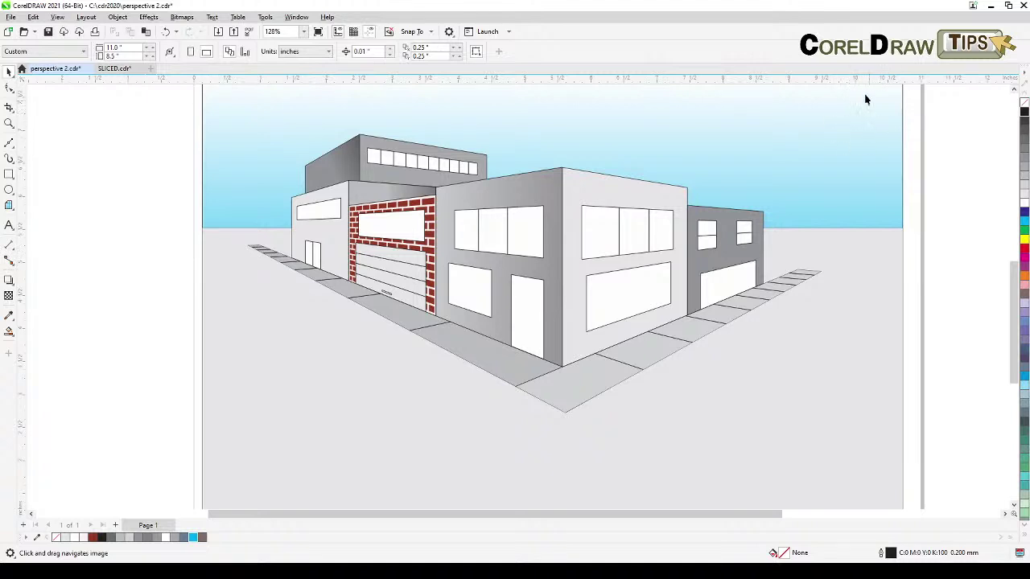
- Draw a closed, stepped Bézier outline for the ground shadow from the building's front corner to the far paving end, and nudge one stepped node
left_click(18, 144)
left_click(36, 166)
left_click(564, 368)
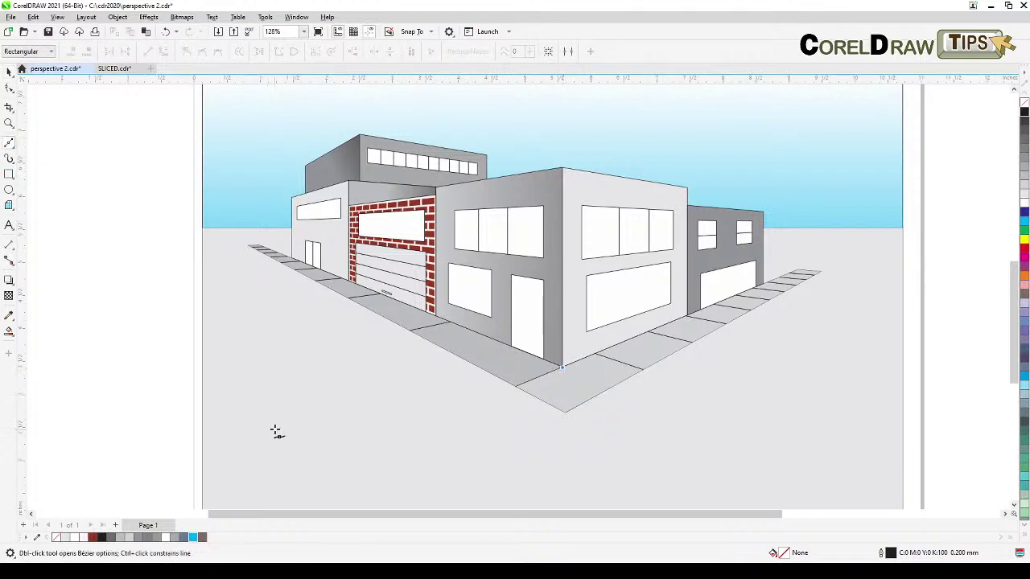
left_click(315, 429)
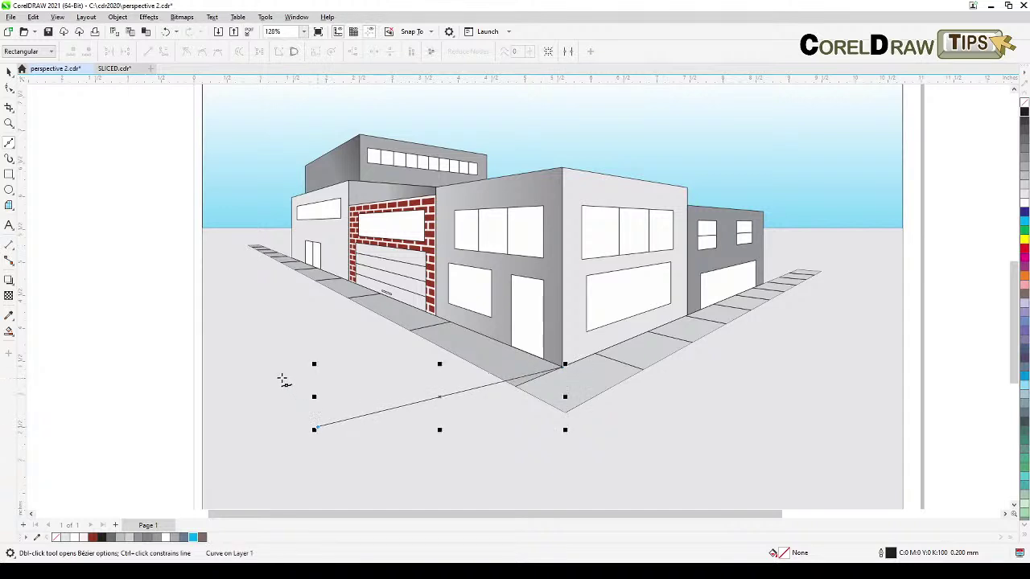
left_click(265, 355)
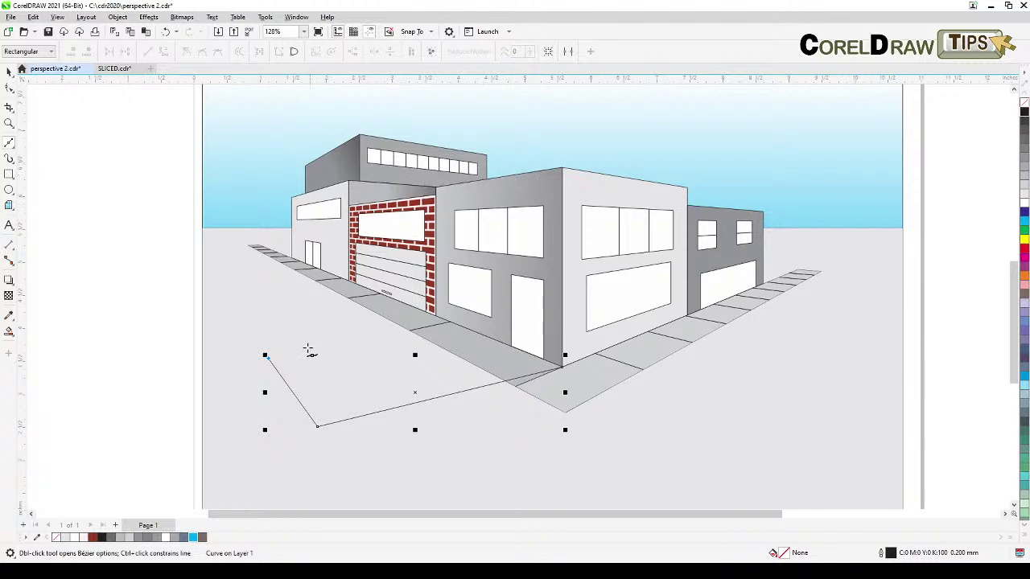
left_click(282, 351)
left_click(245, 296)
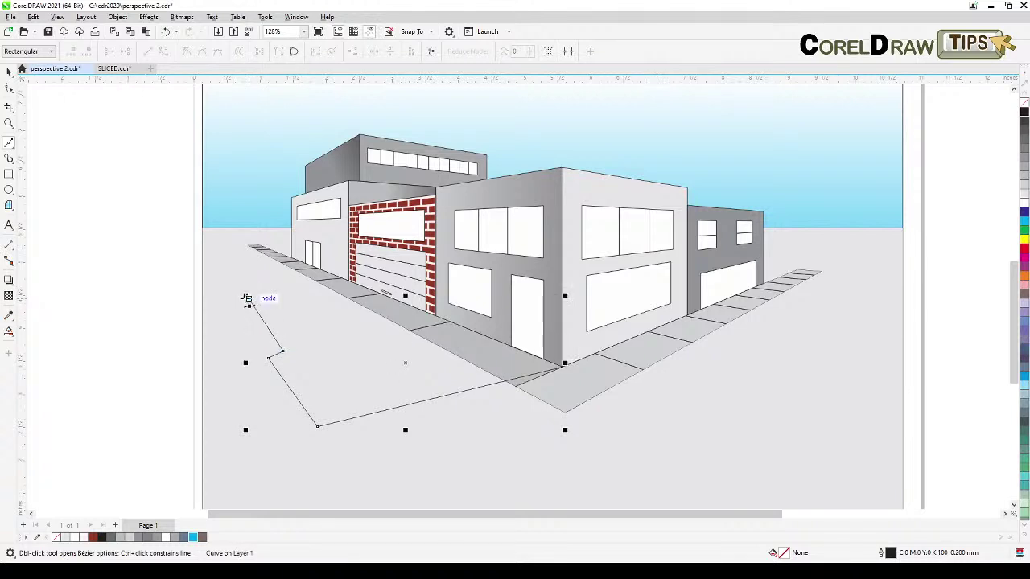
left_click(234, 302)
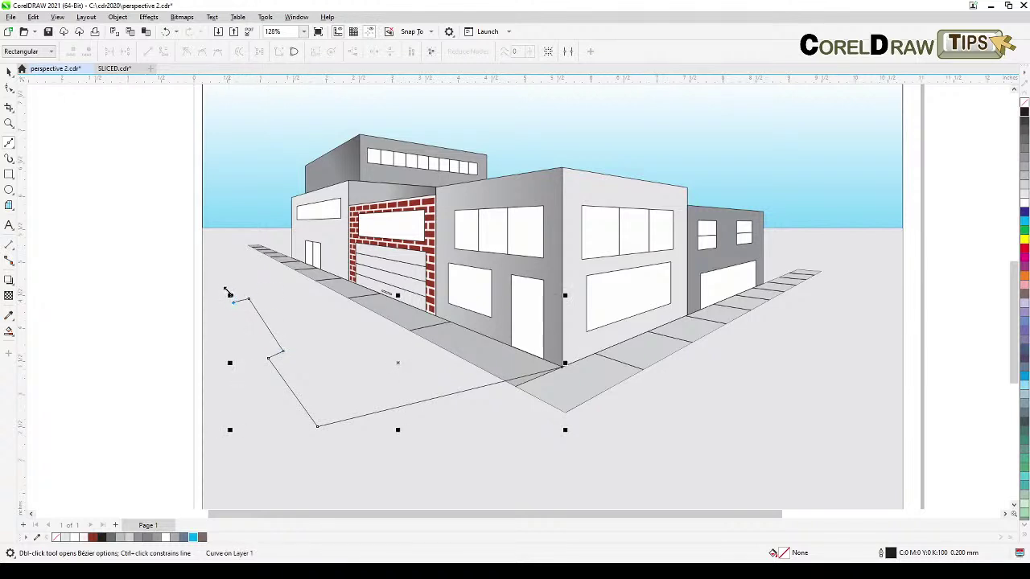
left_click(226, 289)
left_click(212, 292)
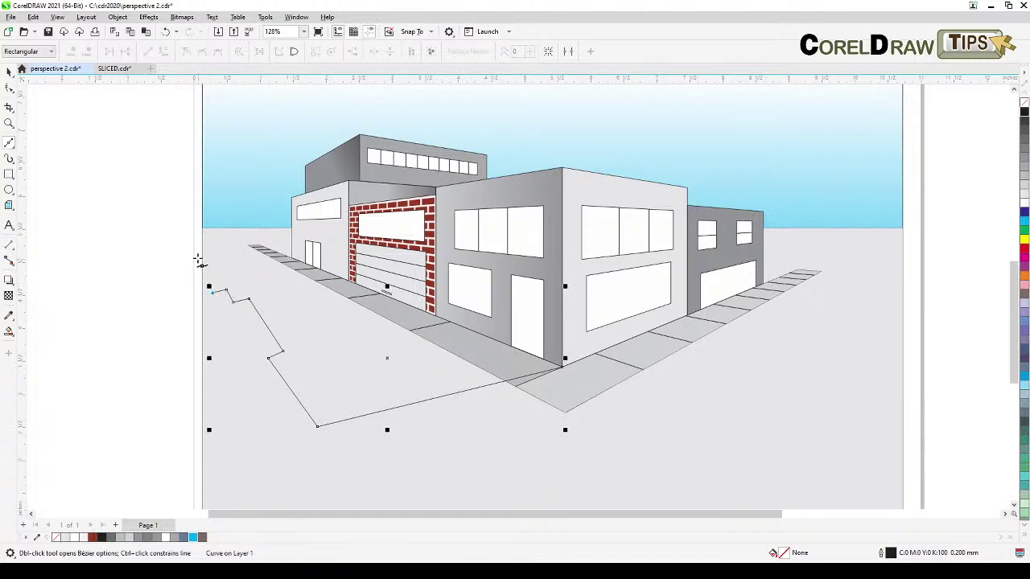
left_click(193, 250)
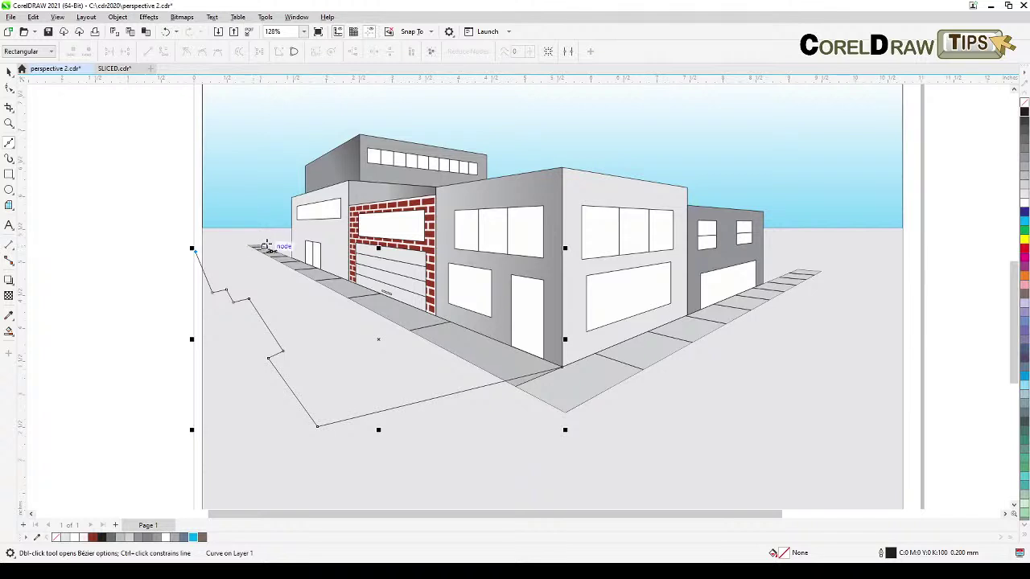
left_click(261, 244)
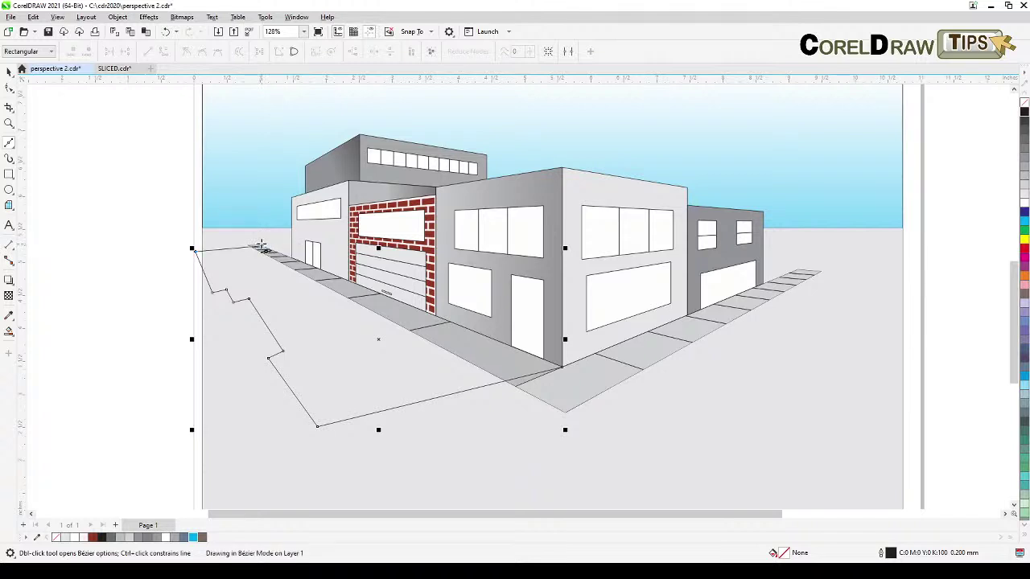
left_click(566, 368)
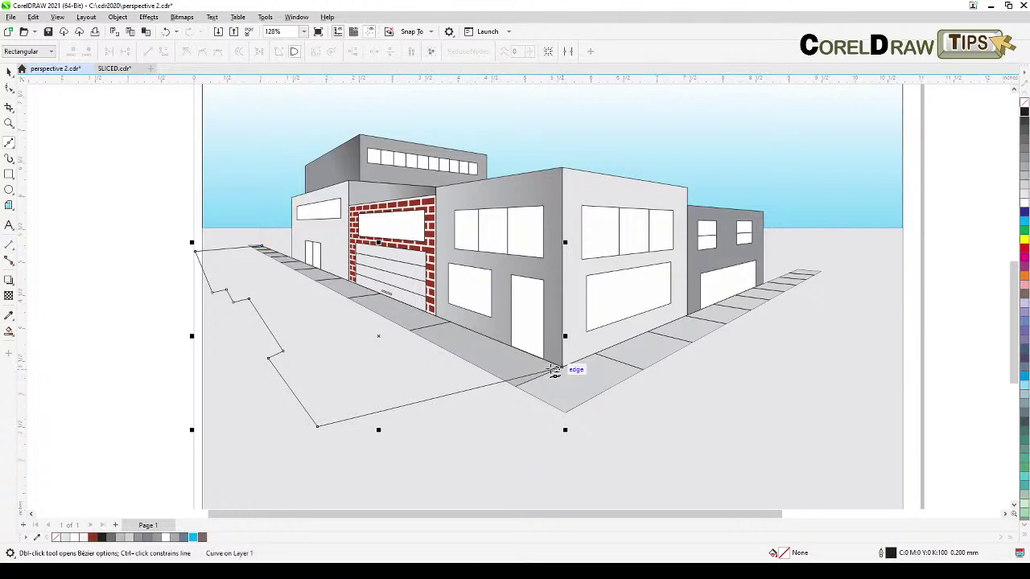
left_click(8, 89)
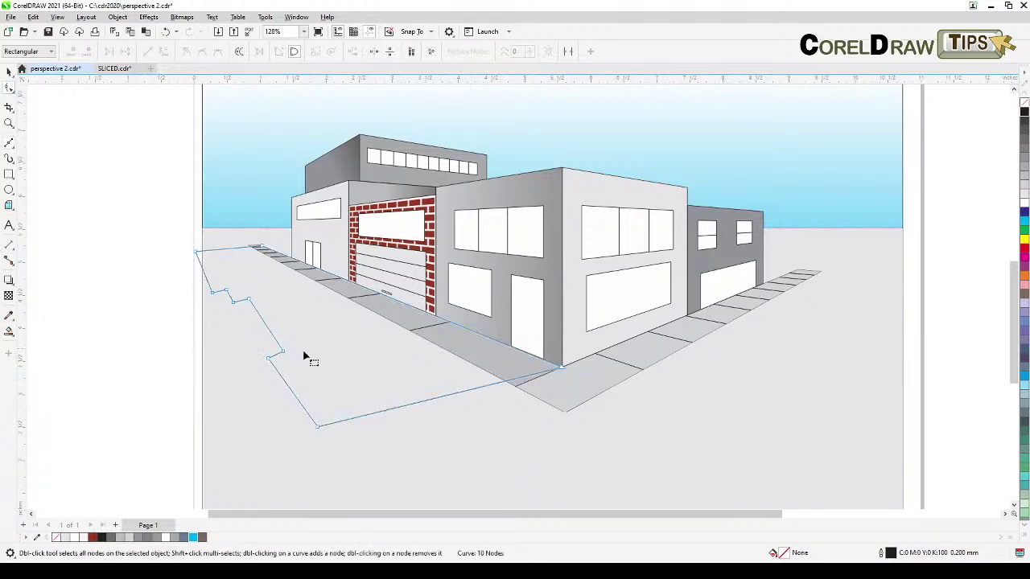
left_click_drag(249, 300, 245, 301)
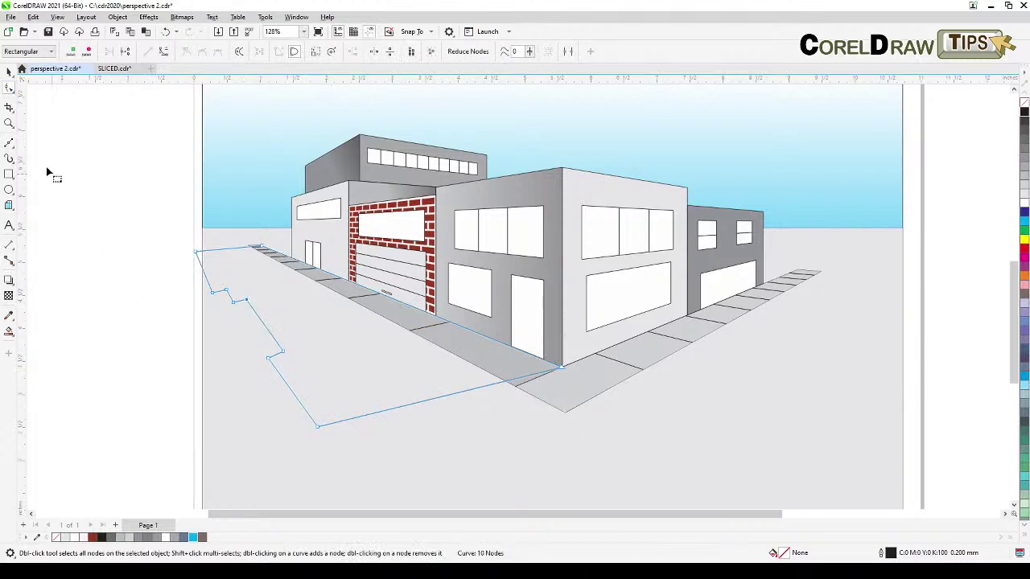
- Fill the ground shadow shape with black (K100) and remove its outline
left_click(9, 73)
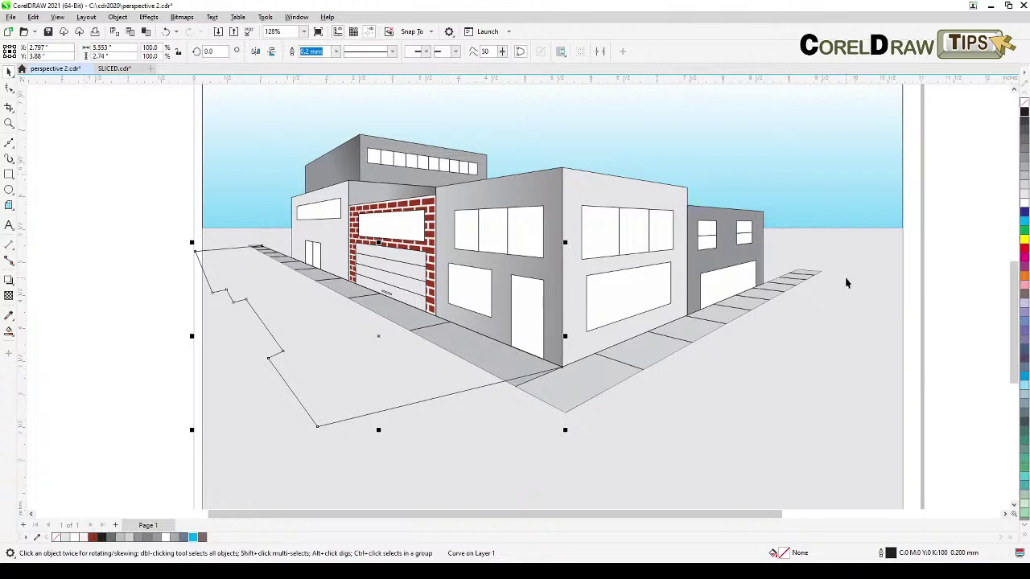
left_click(1025, 113)
right_click(1024, 102)
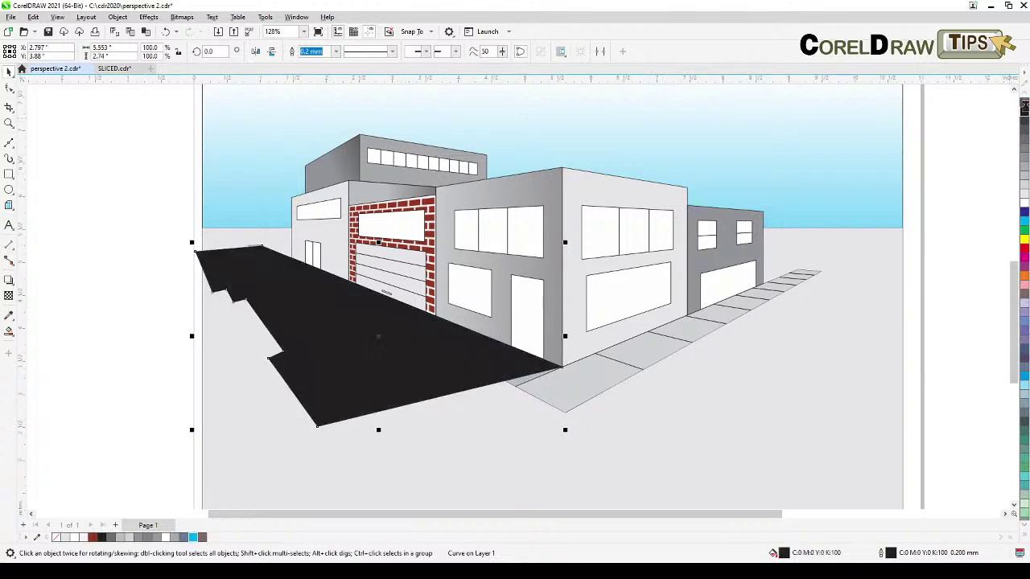
- Apply a linear fountain transparency to the ground shadow, darkest at the building's front corner and fading softly toward its stepped outer edge
left_click(9, 295)
left_click_drag(734, 262, 321, 332)
left_click_drag(734, 261, 656, 274)
left_click_drag(320, 331, 251, 366)
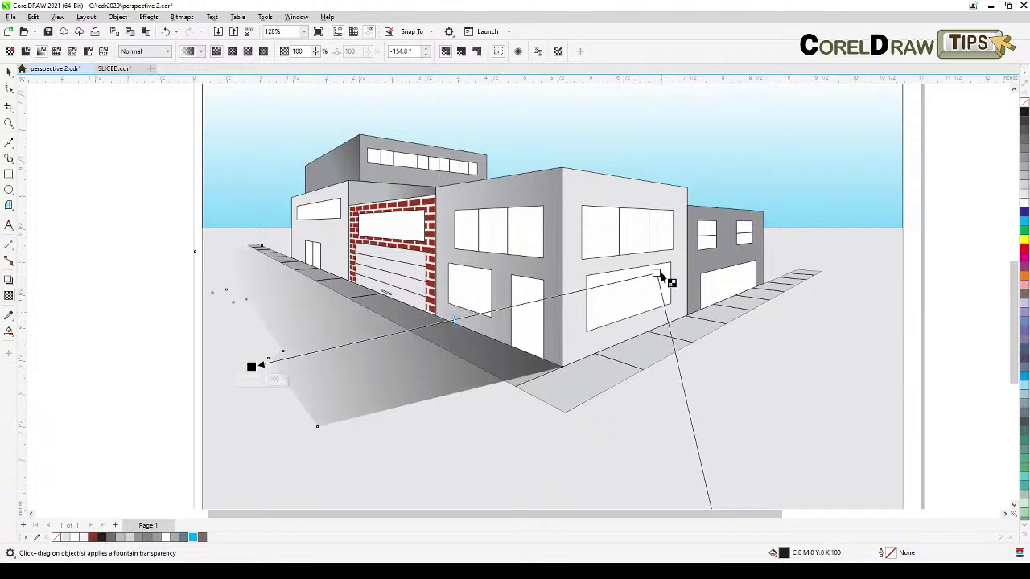
left_click_drag(657, 274, 635, 254)
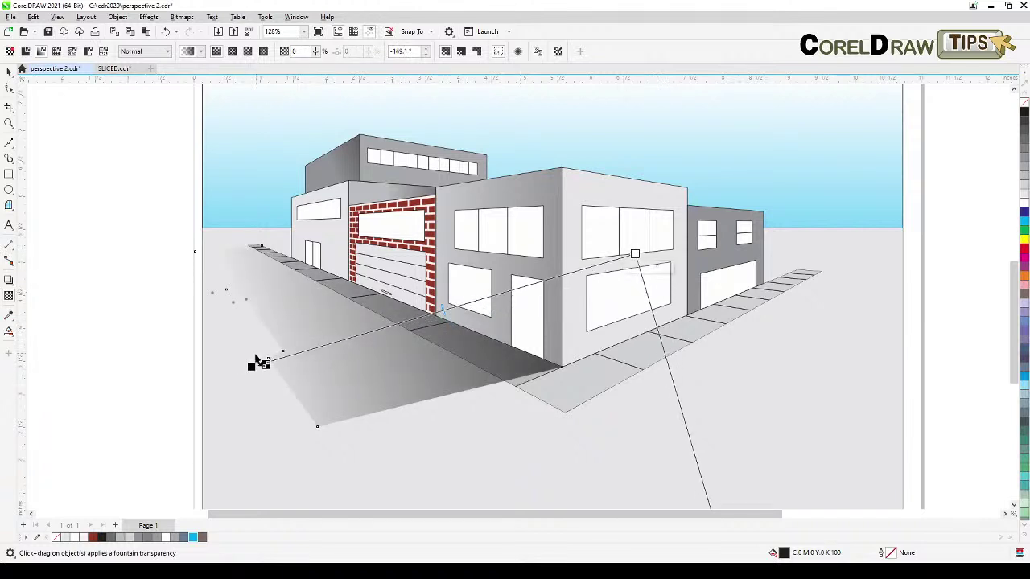
left_click_drag(252, 366, 231, 354)
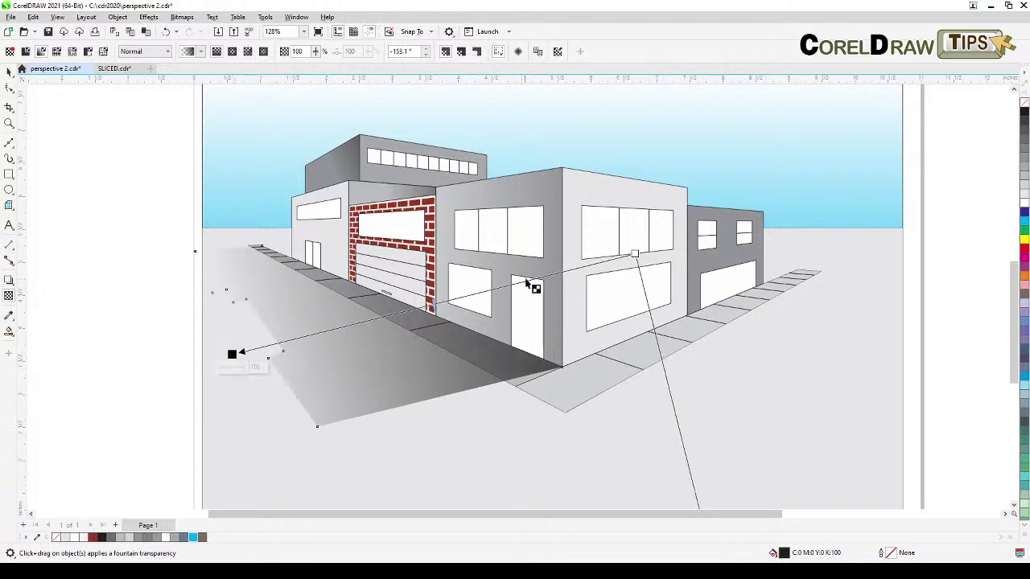
left_click_drag(635, 254, 581, 260)
left_click_drag(234, 354, 203, 360)
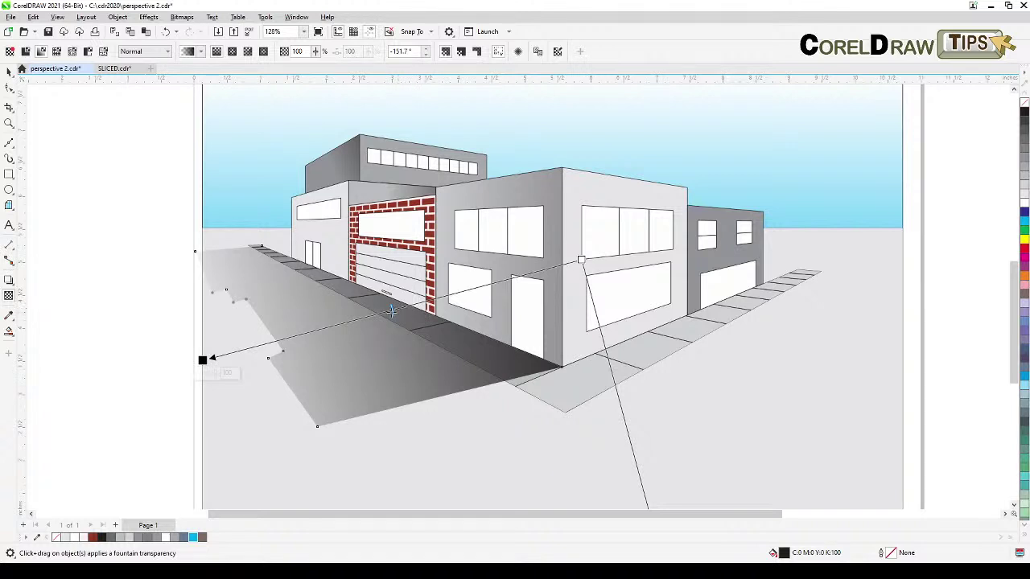
left_click_drag(408, 308, 420, 307)
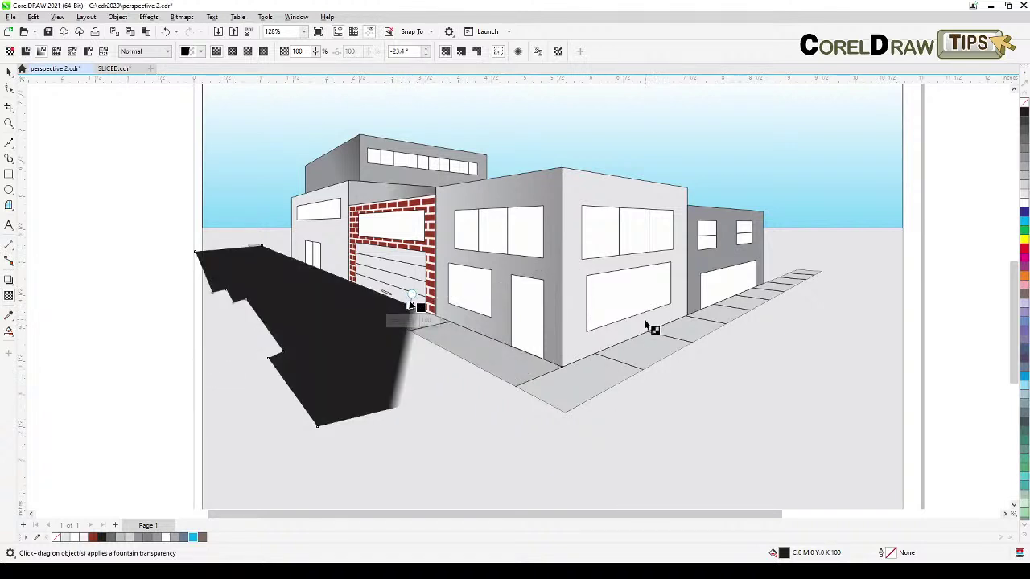
key("ctrl+z")
left_click(9, 70)
- Examine the whole drawing, checking the wall gradients and the cast ground shadow against the building and paving
scroll(413, 379, "down", 2)
left_click(440, 435)
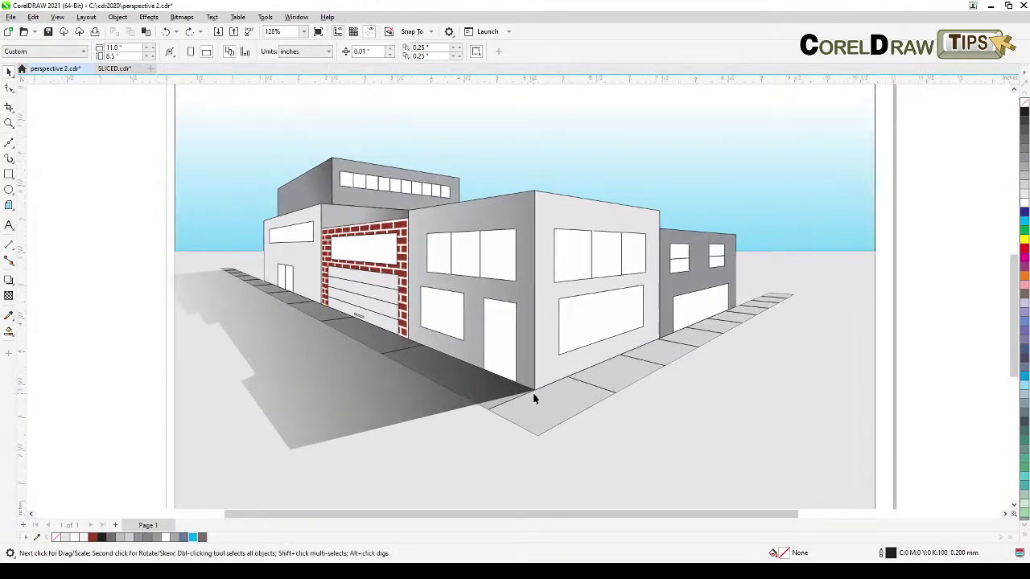
scroll(534, 399, "up", 1)
scroll(691, 430, "down", 1)
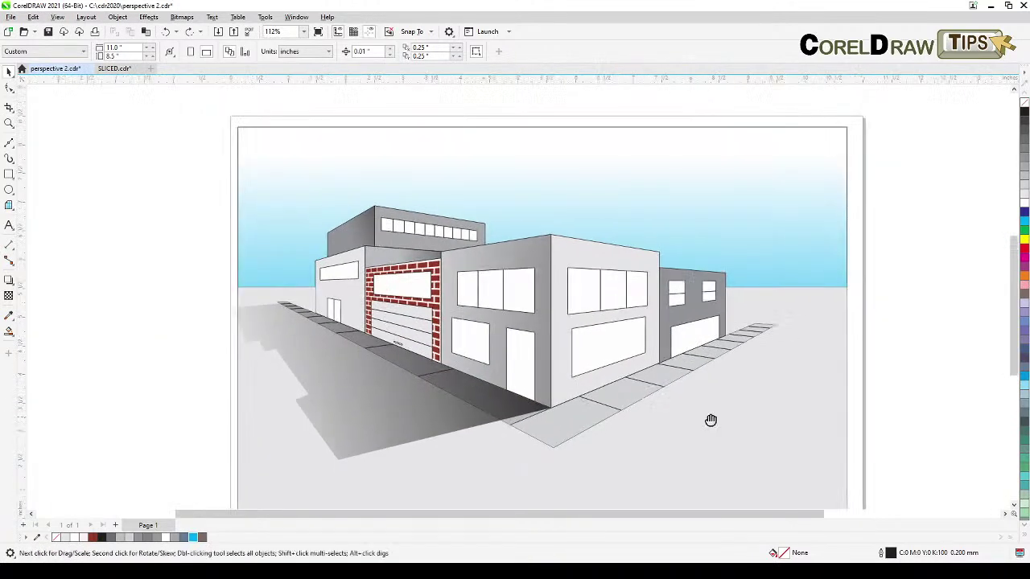
left_click(9, 123)
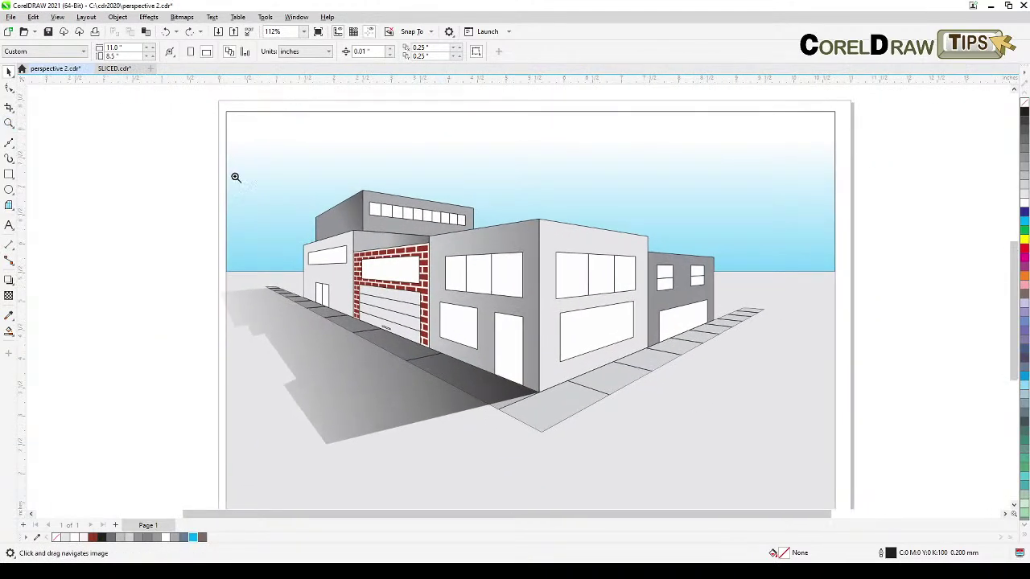
mouse_move(257, 177)
left_mouse_down()
mouse_move(692, 460)
mouse_move(828, 483)
mouse_move(790, 483)
left_mouse_up()
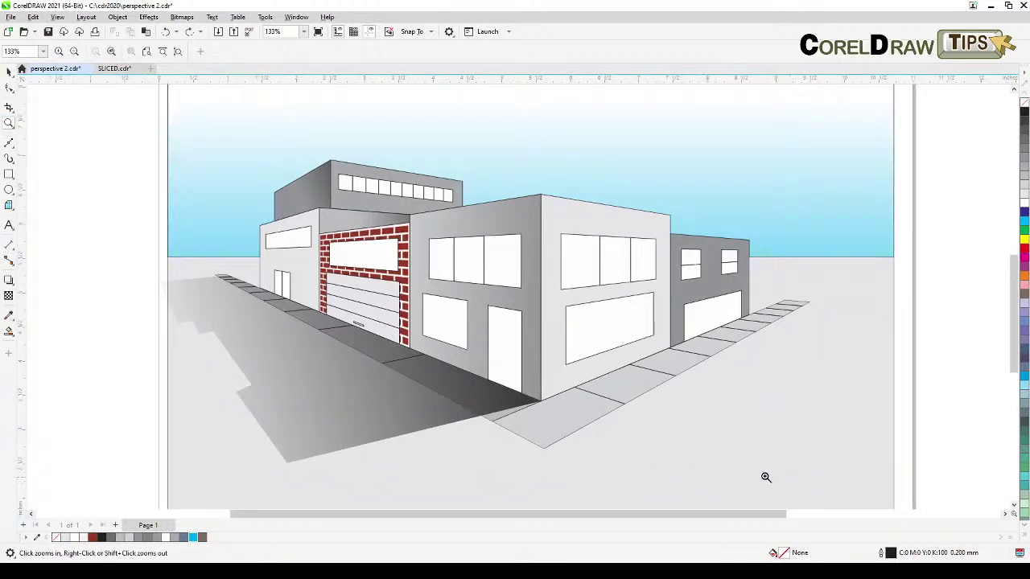
left_click(6, 71)
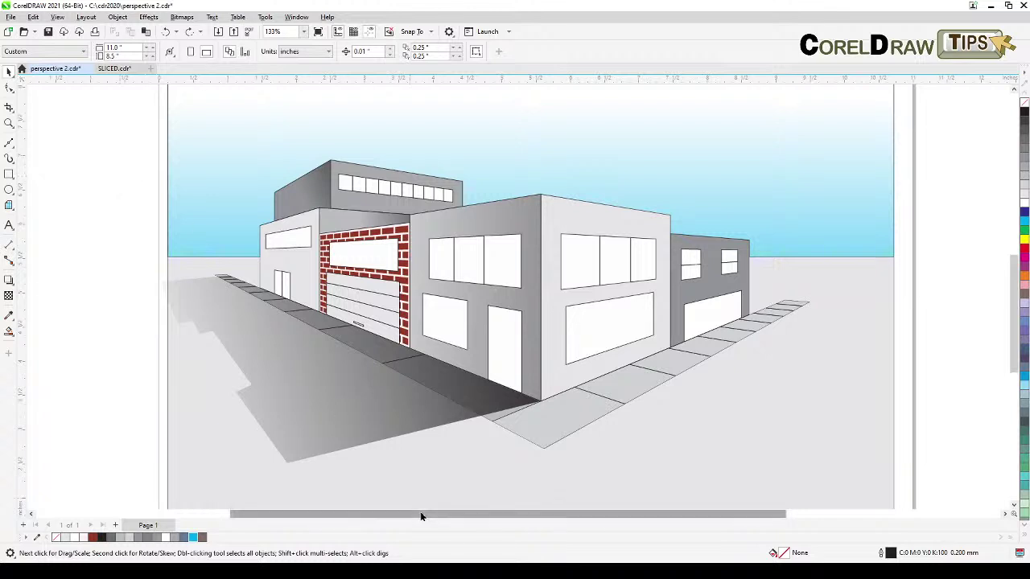
scroll(437, 402, "down", 1)
scroll(580, 436, "up", 1)
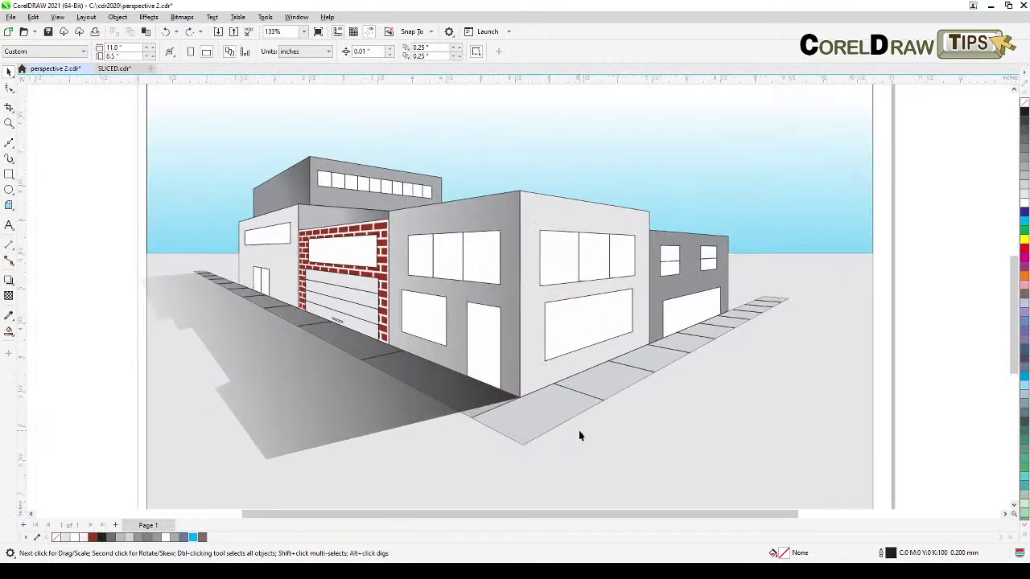